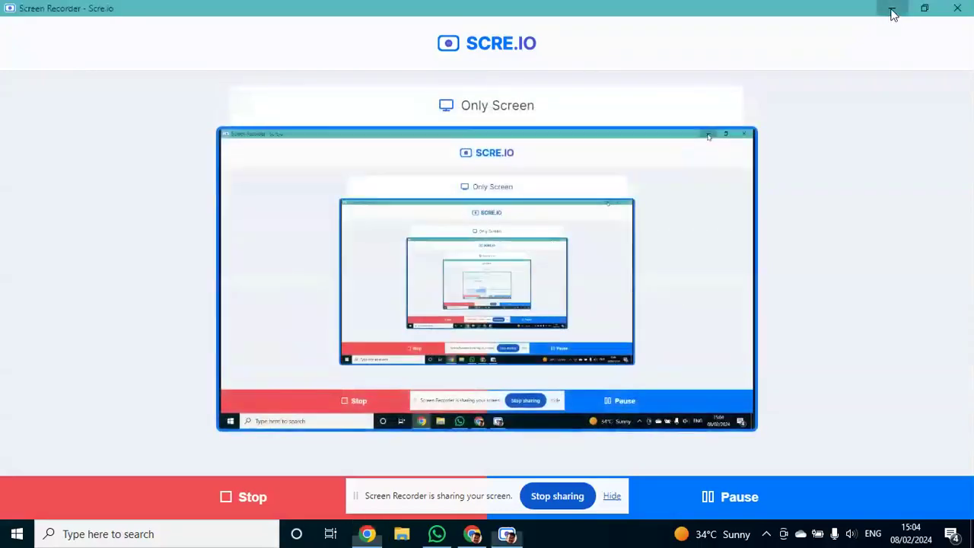
- Minimize the recorder and launch the KVR-SCHOOL MANAGEMENT workbook from its desktop shortcut
click(613, 495)
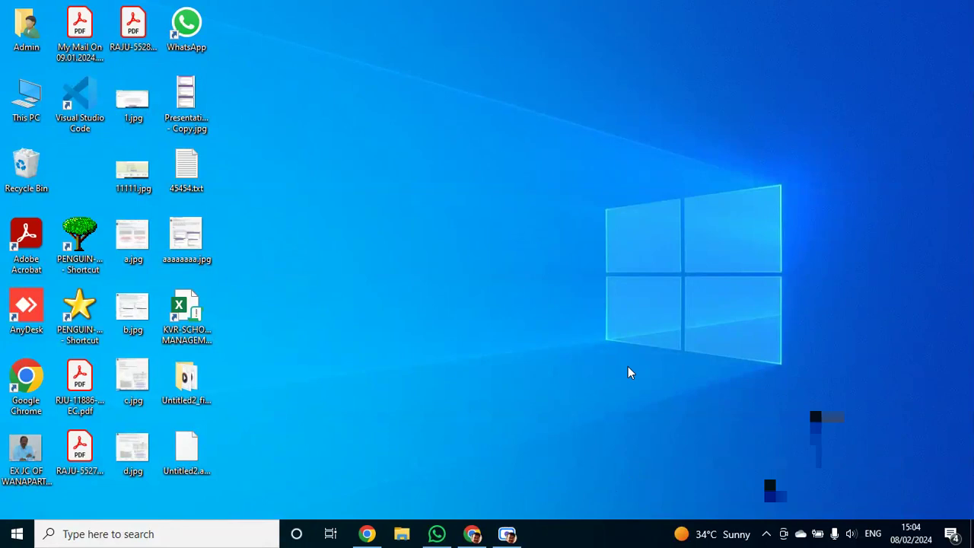
click(191, 306)
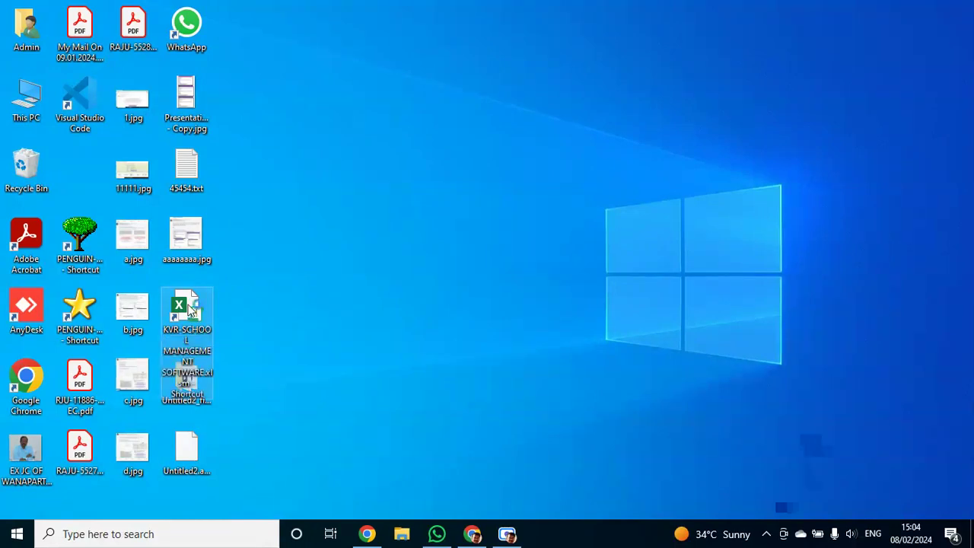
double_click(190, 307)
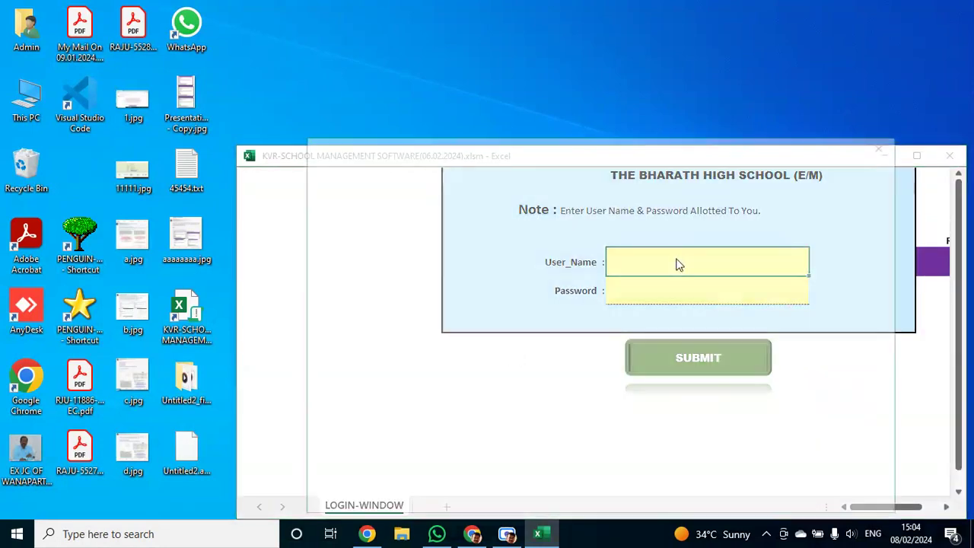
- Dismiss the Office notice, maximize Excel, and enter a user name and password
click(918, 160)
click(916, 156)
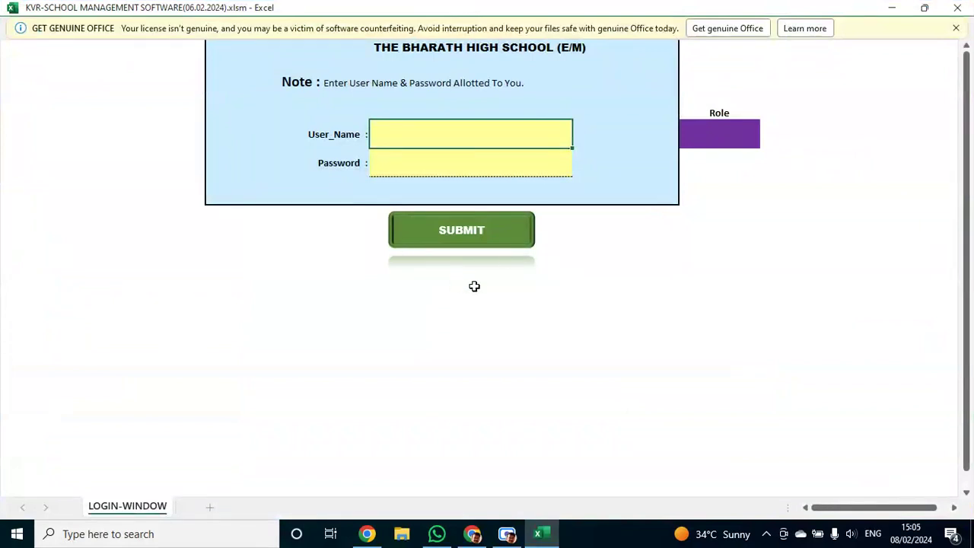
text(VENKATESH)
key(Return)
text(123456)
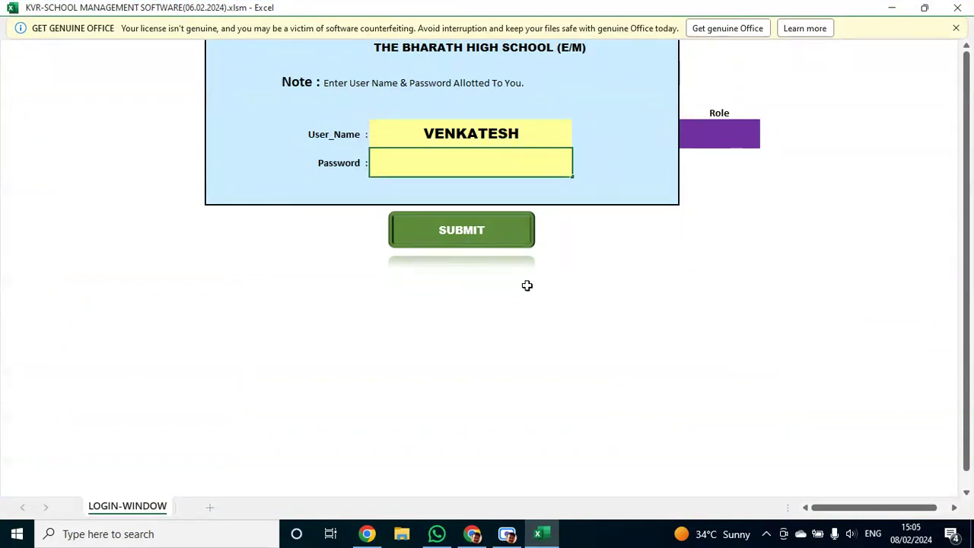
click(672, 257)
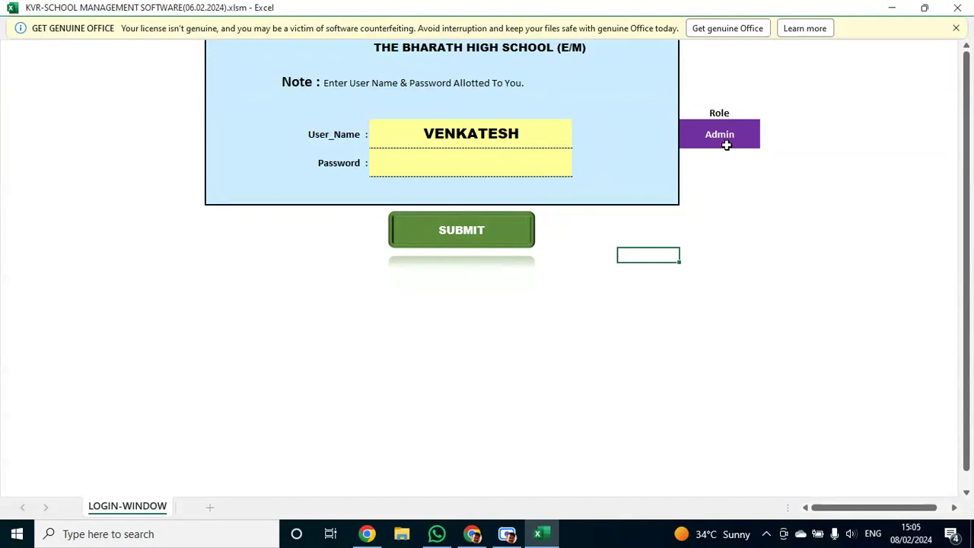
- Log in with a different user's name and password, then dismiss the incorrect-login error
double_click(526, 141)
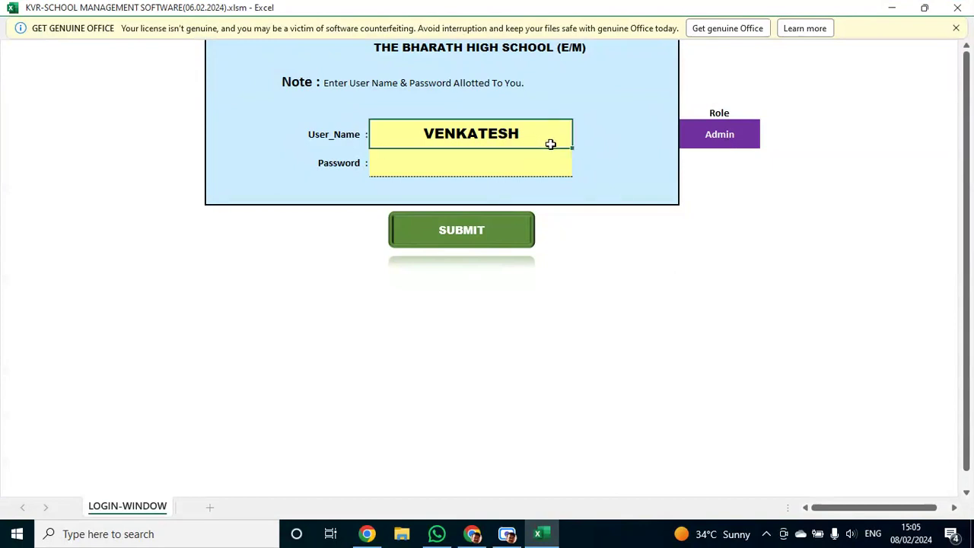
key(BackSpace)
key(BackSpace)
key(BackSpace)
text(VARUN)
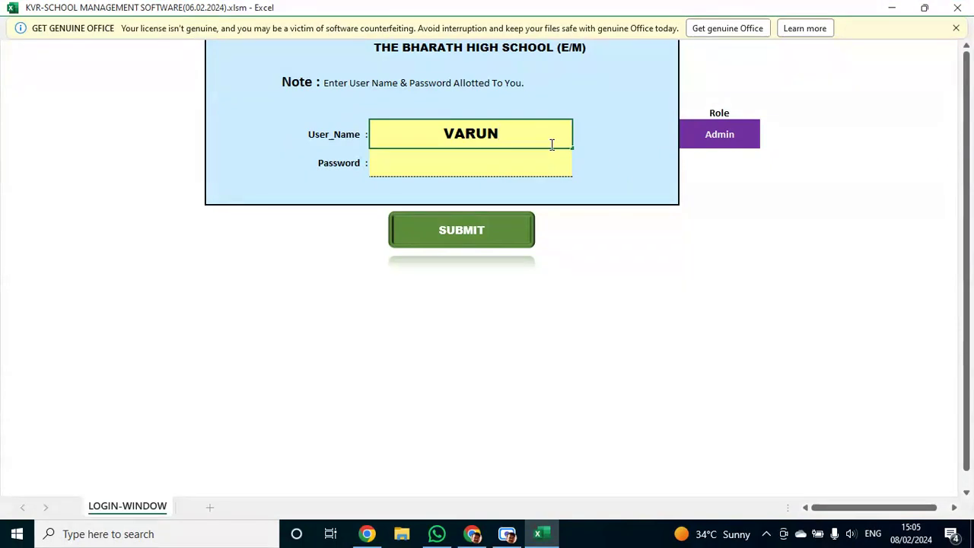
key(Return)
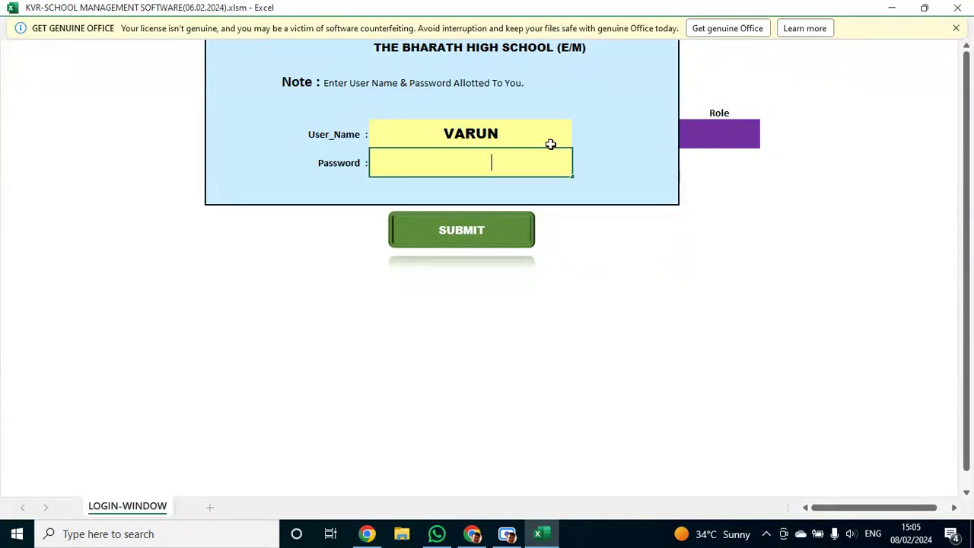
text(123)
click(559, 315)
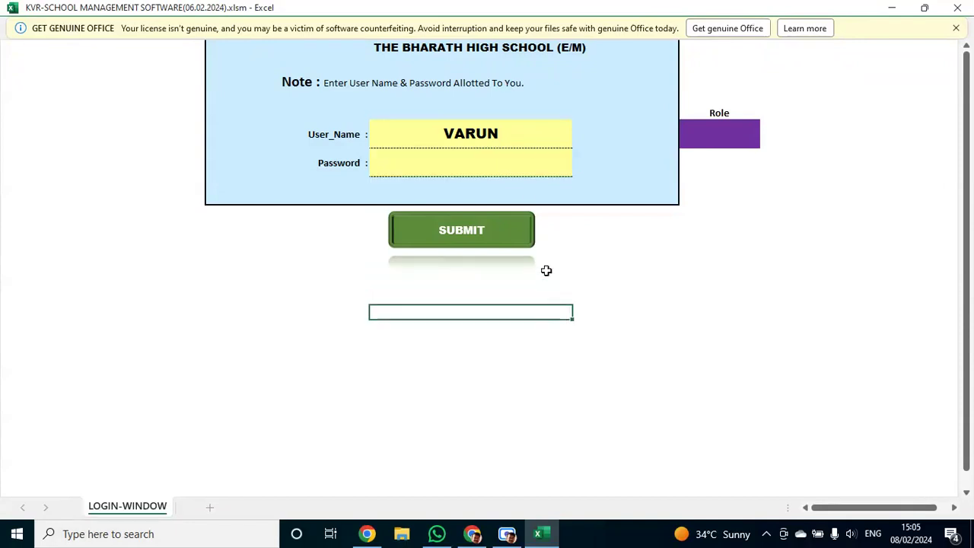
click(478, 241)
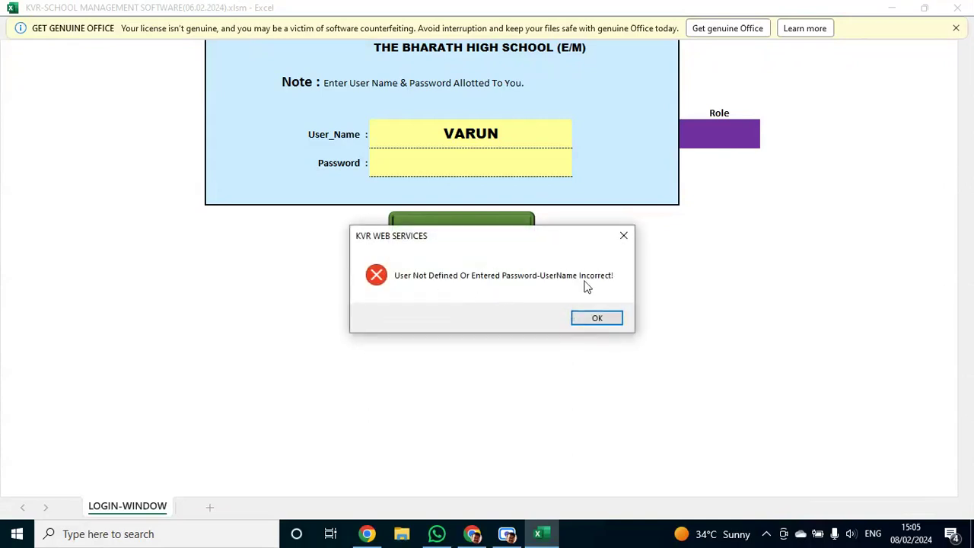
click(597, 318)
click(539, 164)
click(506, 296)
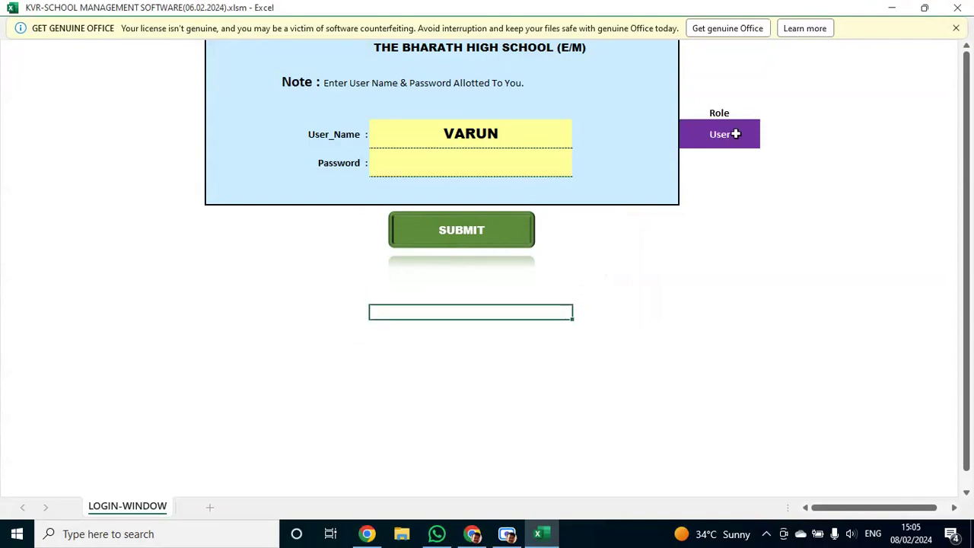
- Enter the Add_User account's user name and password and submit the login
click(485, 134)
text(VIVEK)
key(Return)
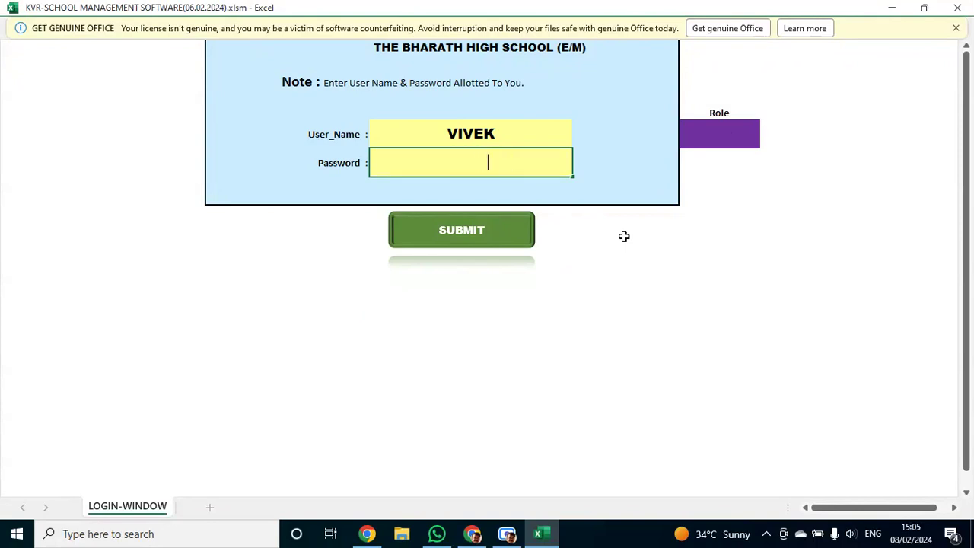
text(1)
text(123)
click(561, 342)
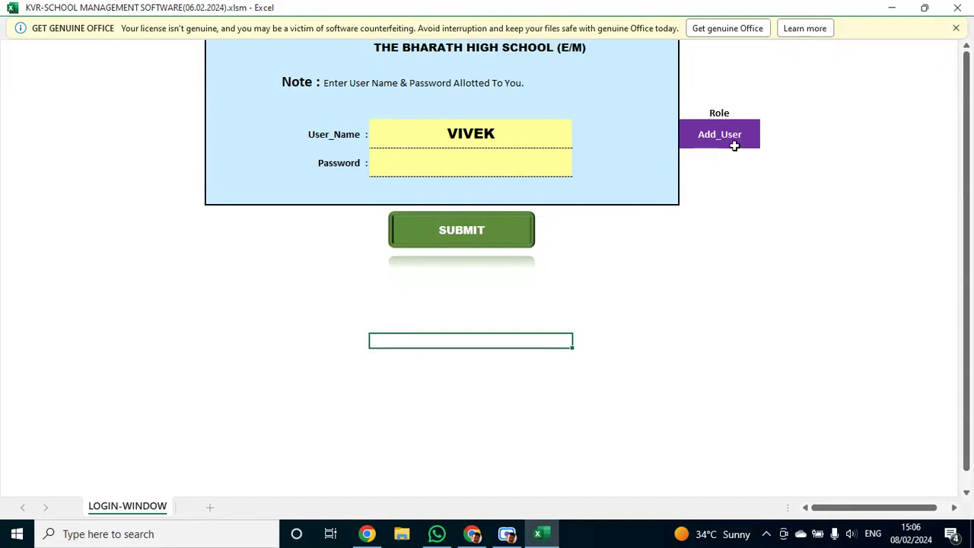
click(472, 241)
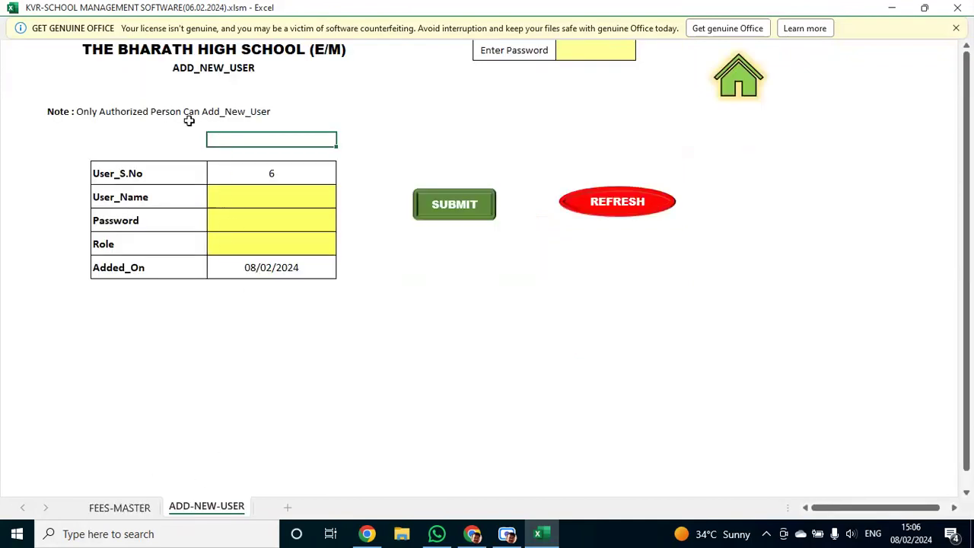
- Fill the new user's name and password and set the Role to User
click(243, 200)
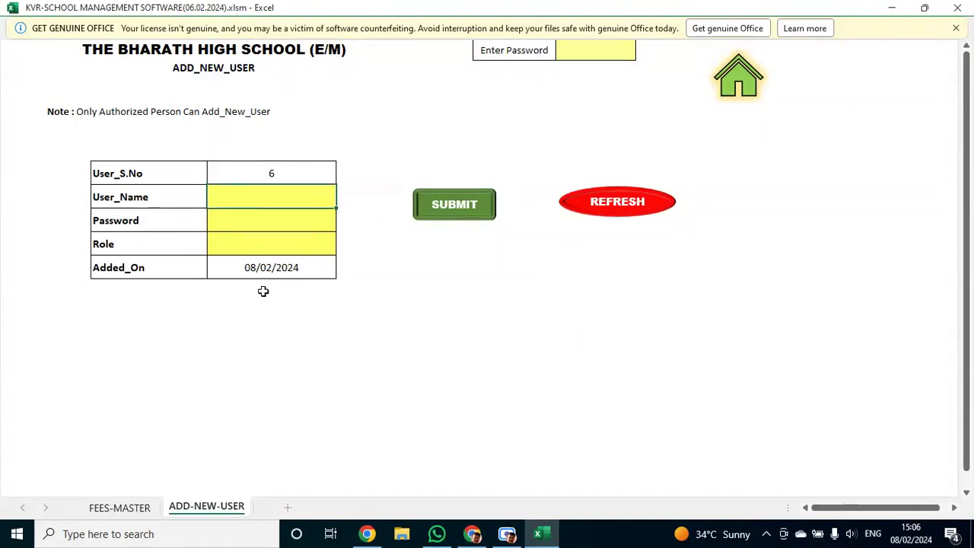
key(Return)
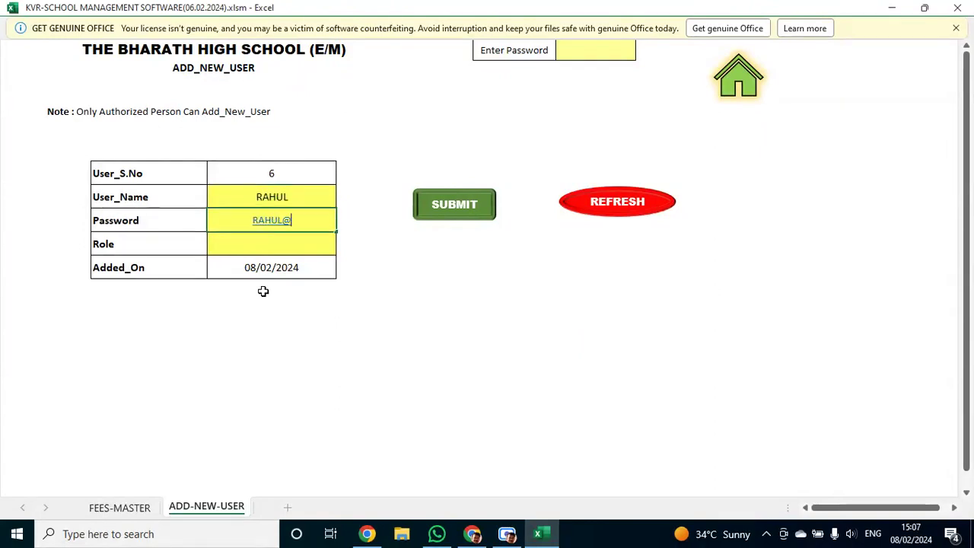
click(301, 248)
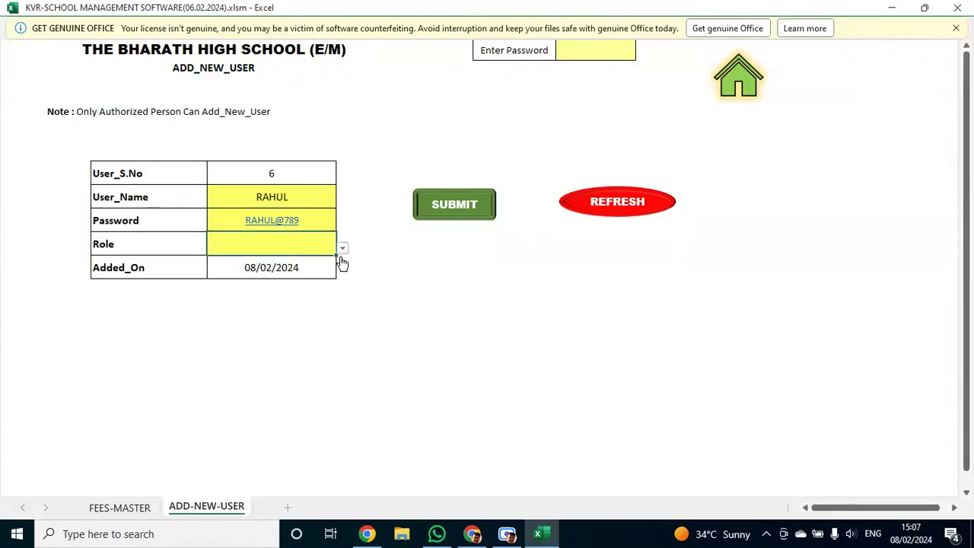
click(342, 249)
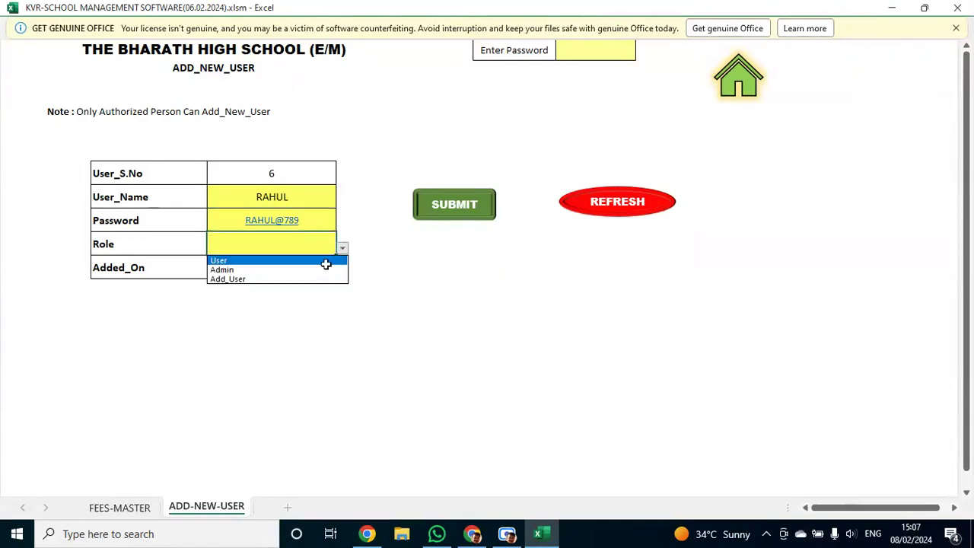
click(327, 261)
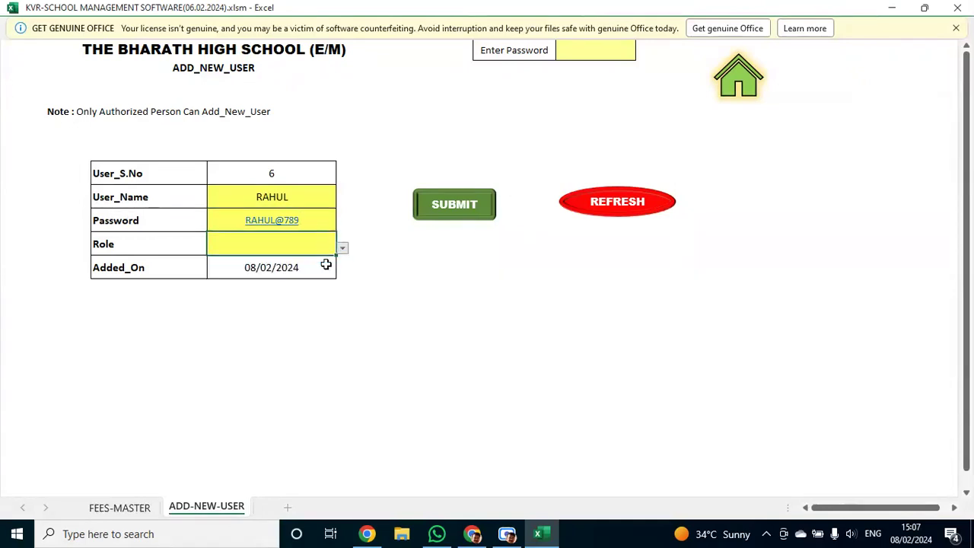
- Enter the authorization password, submit the new user record, then view FEES-MASTER
click(463, 220)
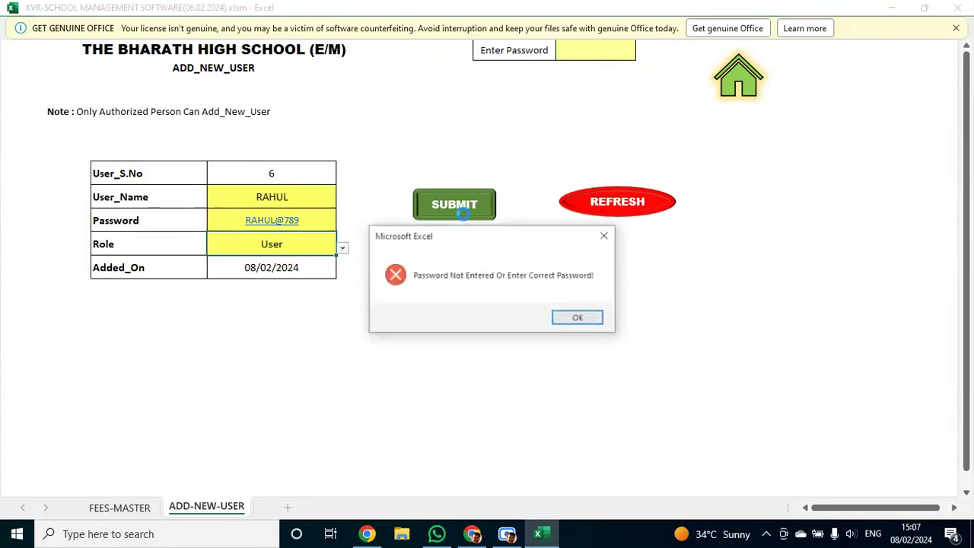
click(577, 319)
click(572, 50)
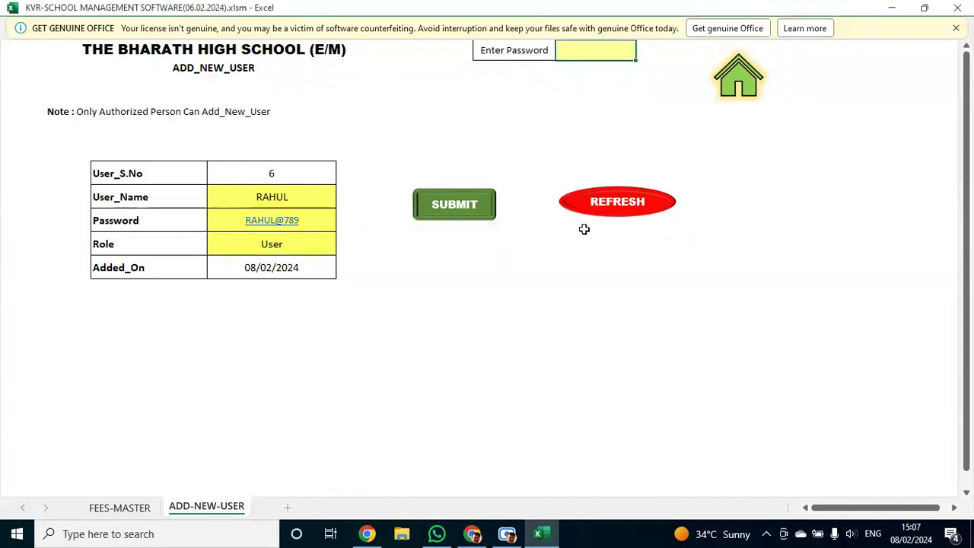
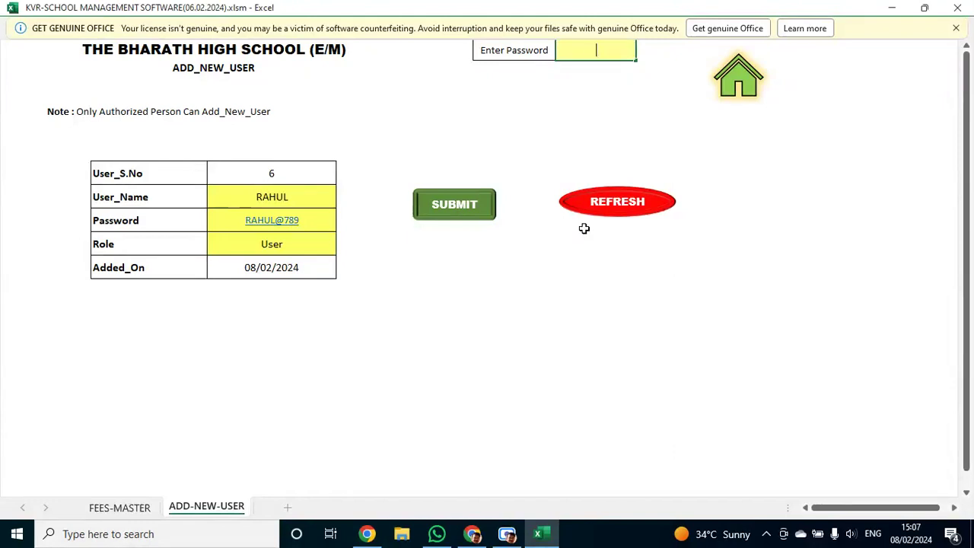
click(566, 264)
key(Return)
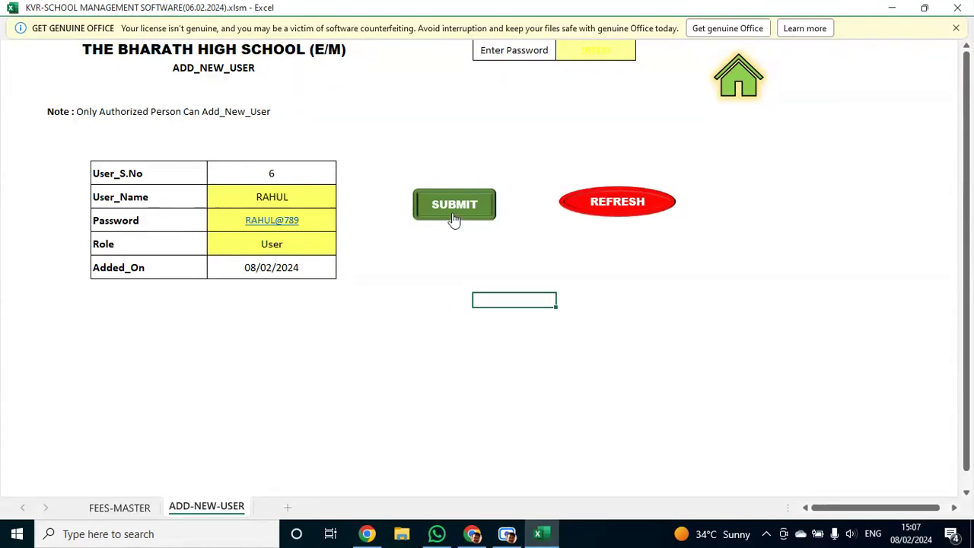
click(454, 217)
click(452, 212)
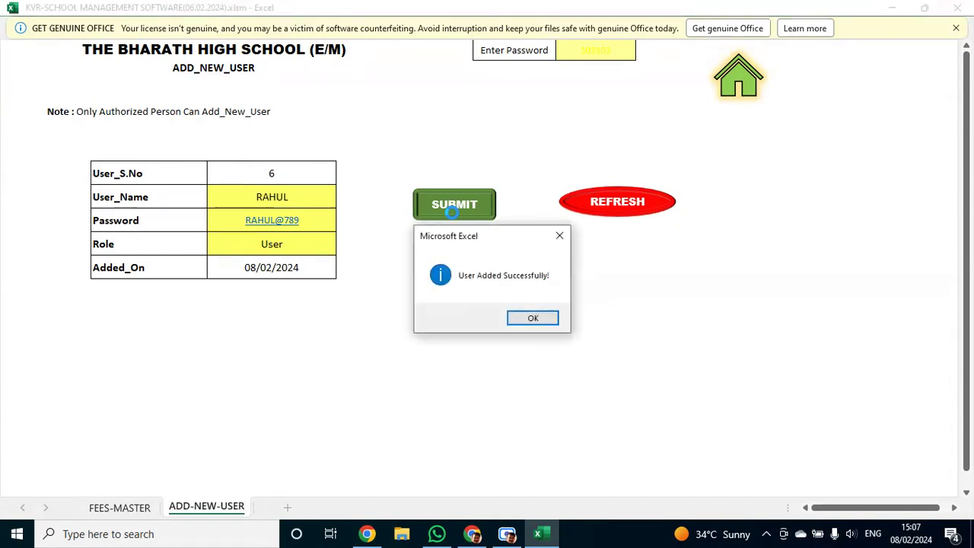
click(524, 324)
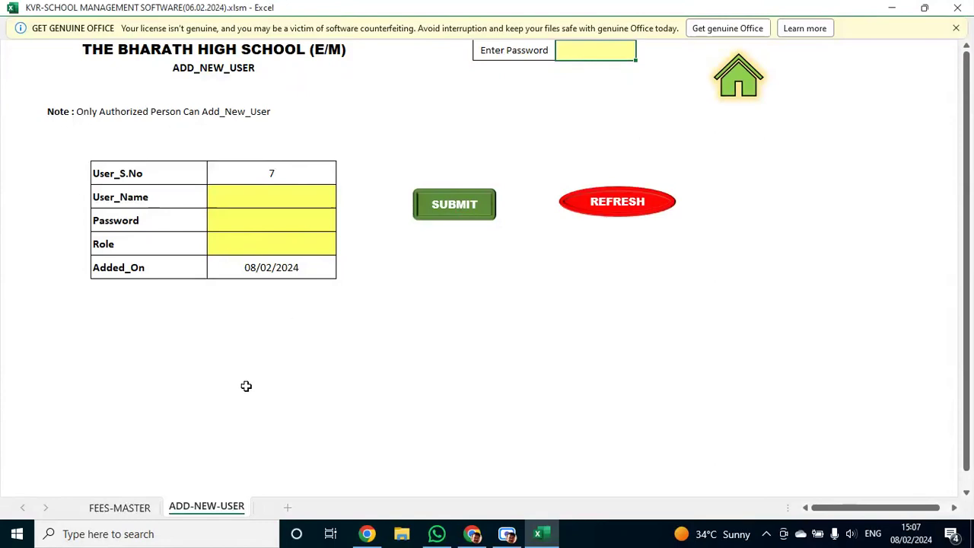
click(119, 510)
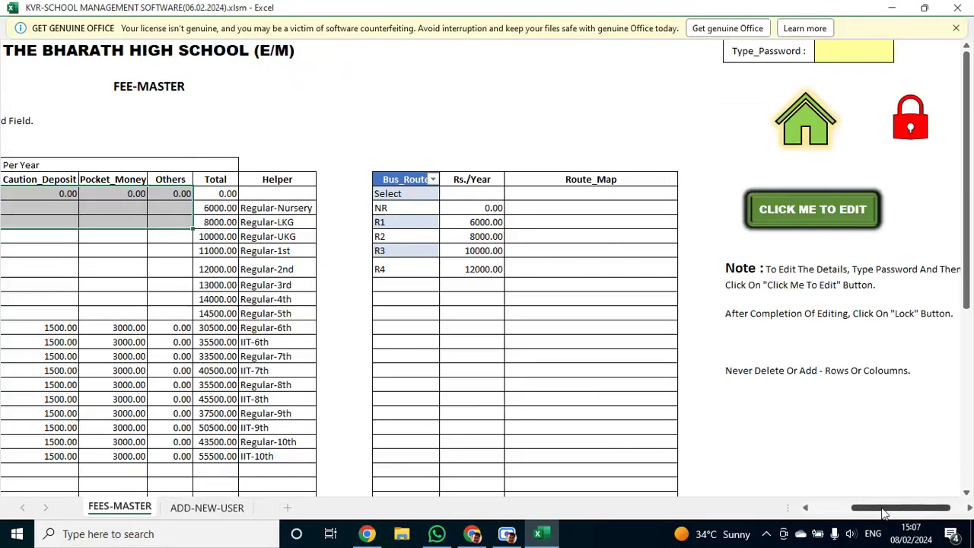
drag(884, 508, 844, 508)
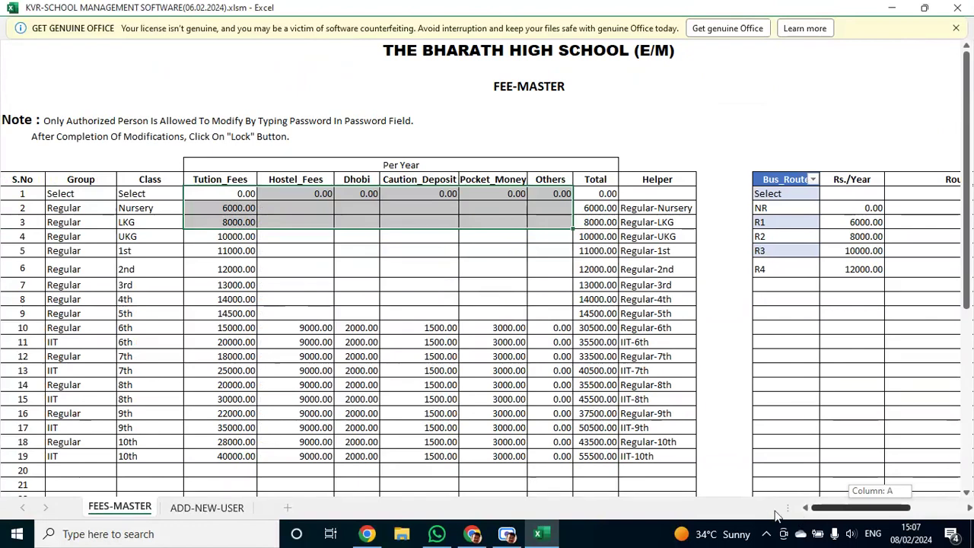
click(159, 342)
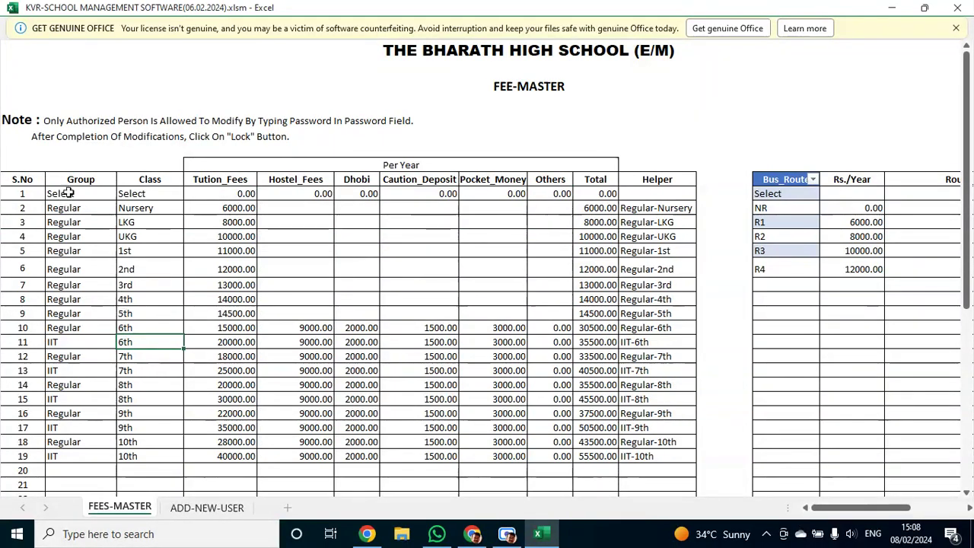
click(154, 179)
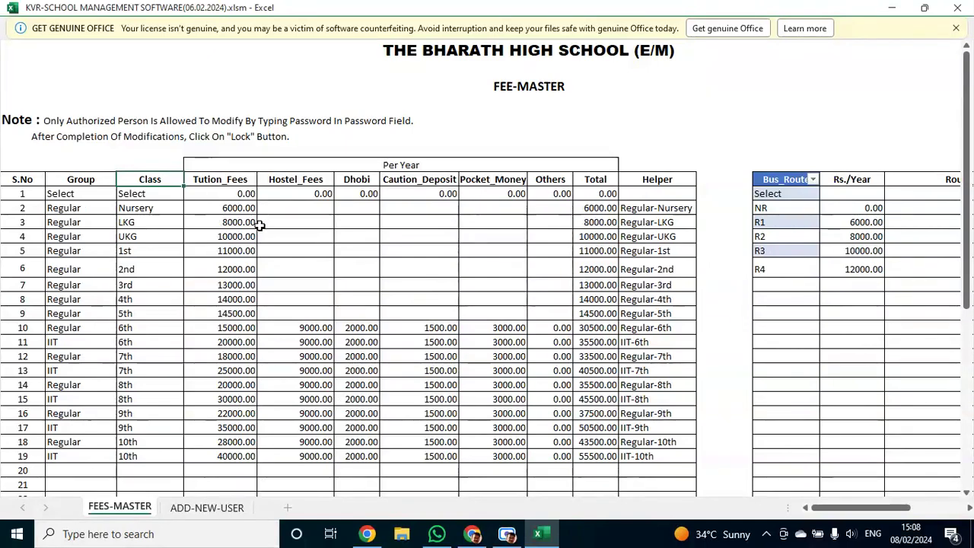
scroll(380, 335, down, 2)
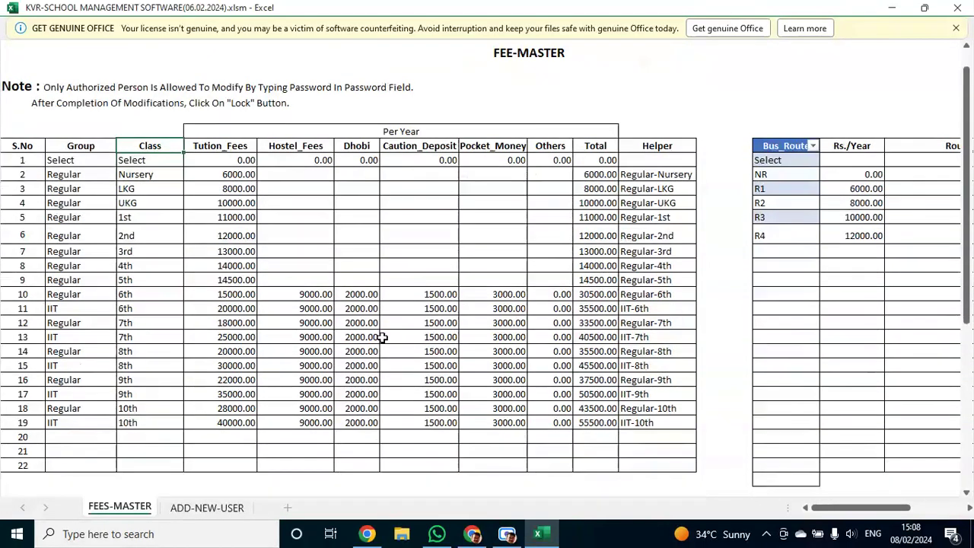
scroll(355, 379, up, 2)
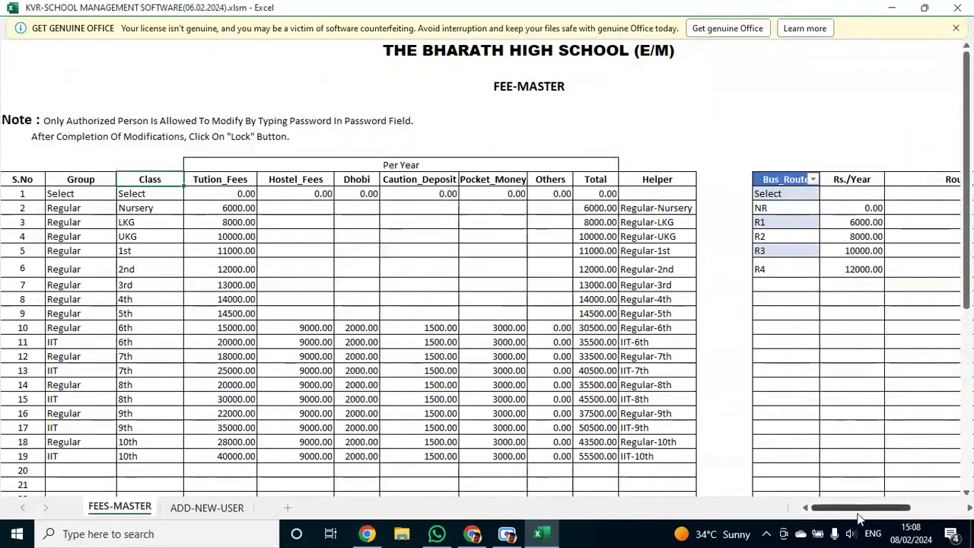
drag(867, 508, 920, 507)
click(701, 52)
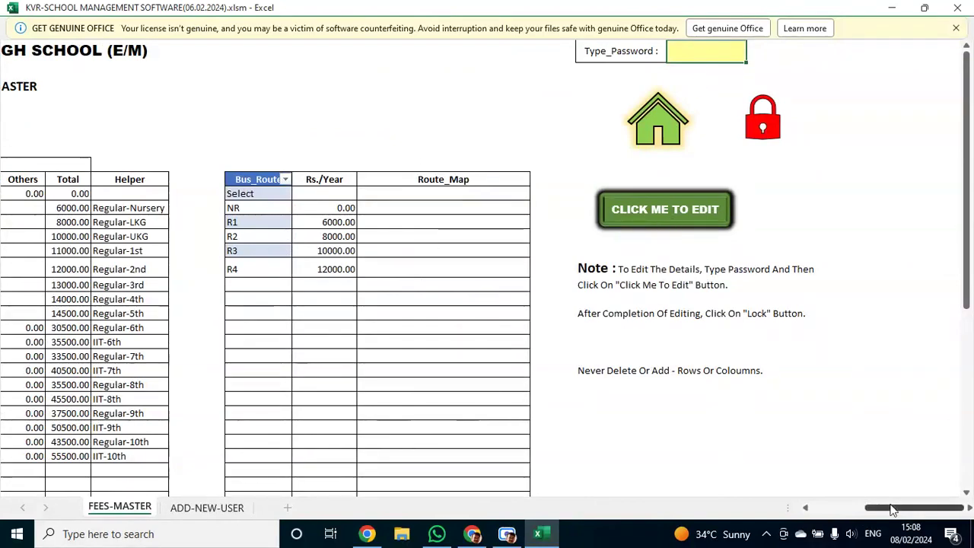
drag(887, 507, 833, 507)
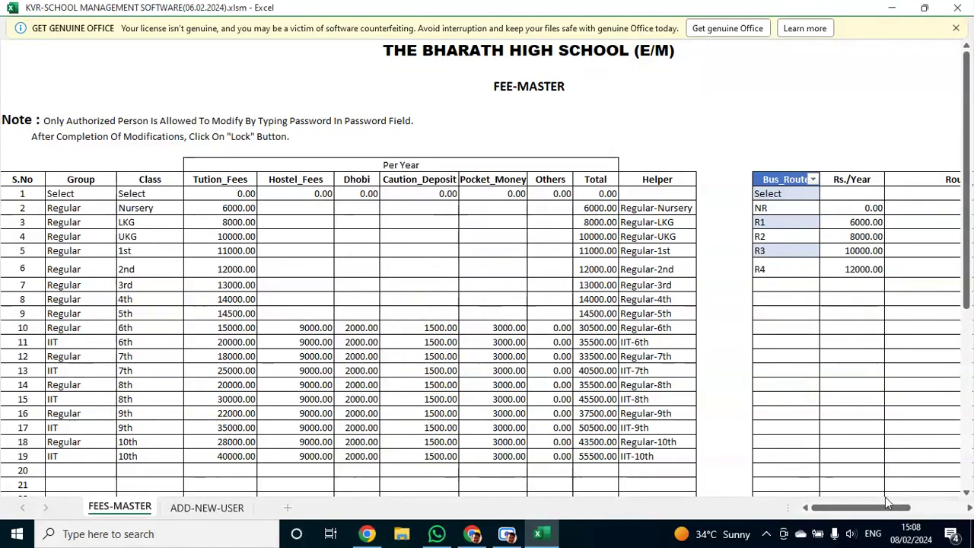
drag(878, 507, 925, 512)
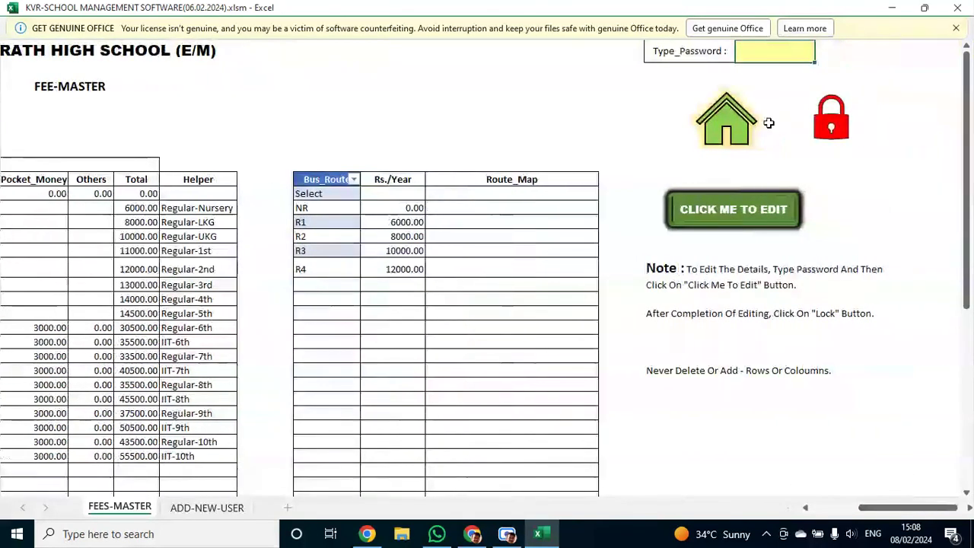
click(744, 226)
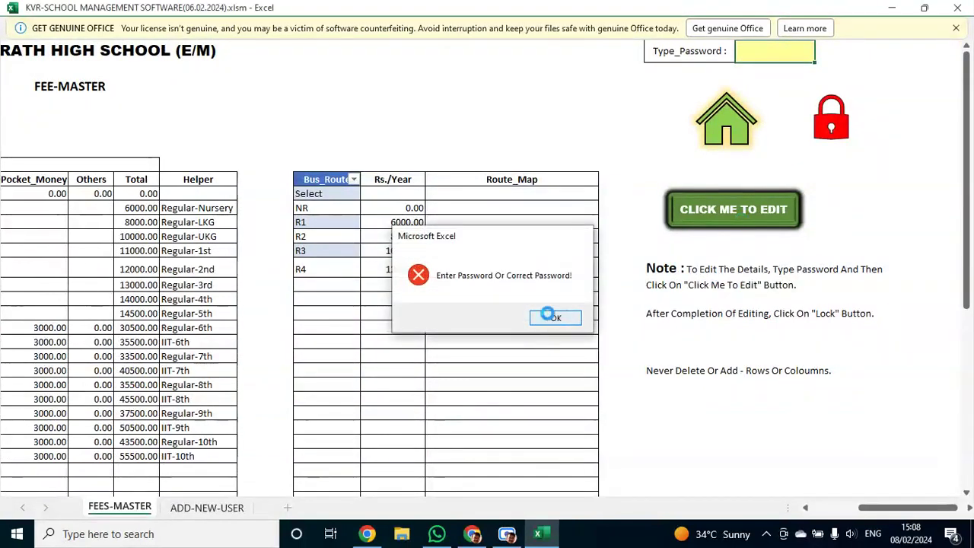
click(551, 318)
click(769, 53)
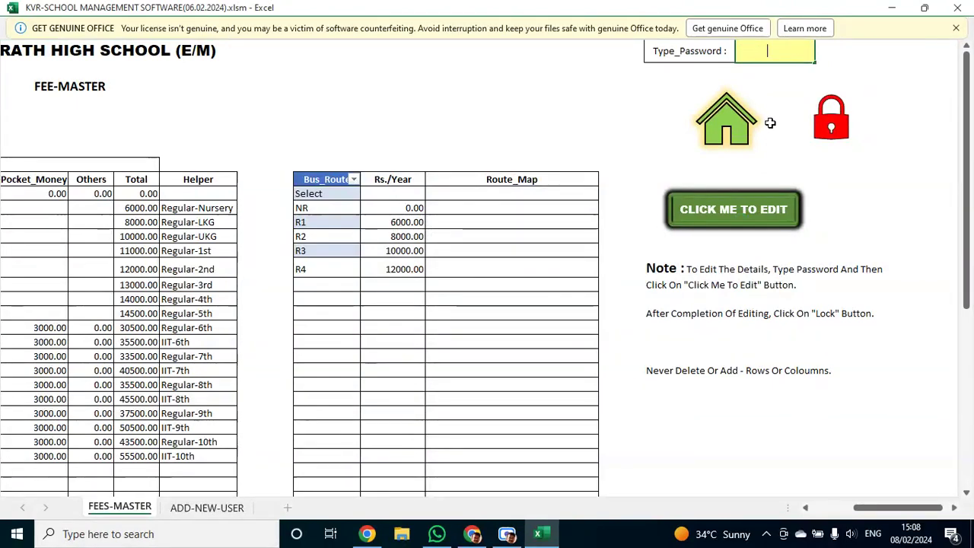
click(753, 226)
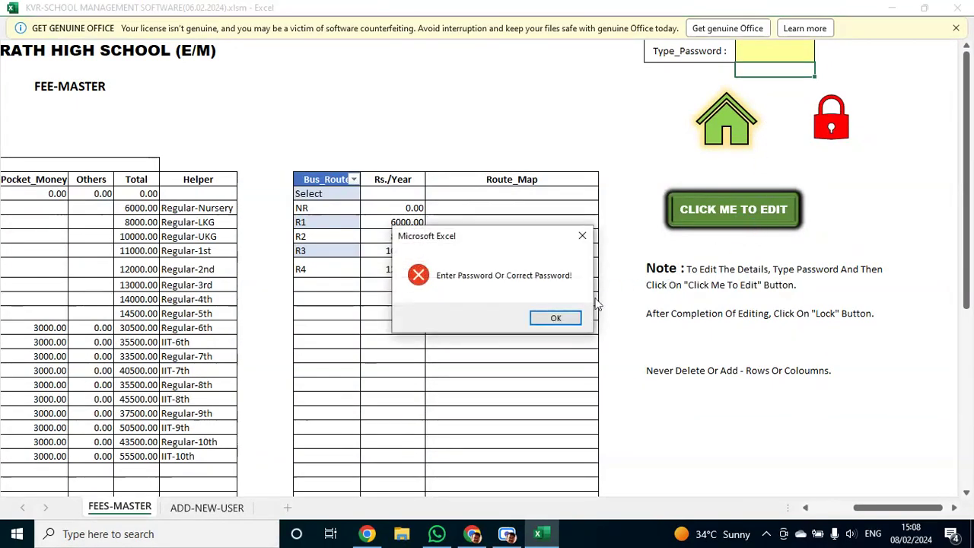
click(555, 318)
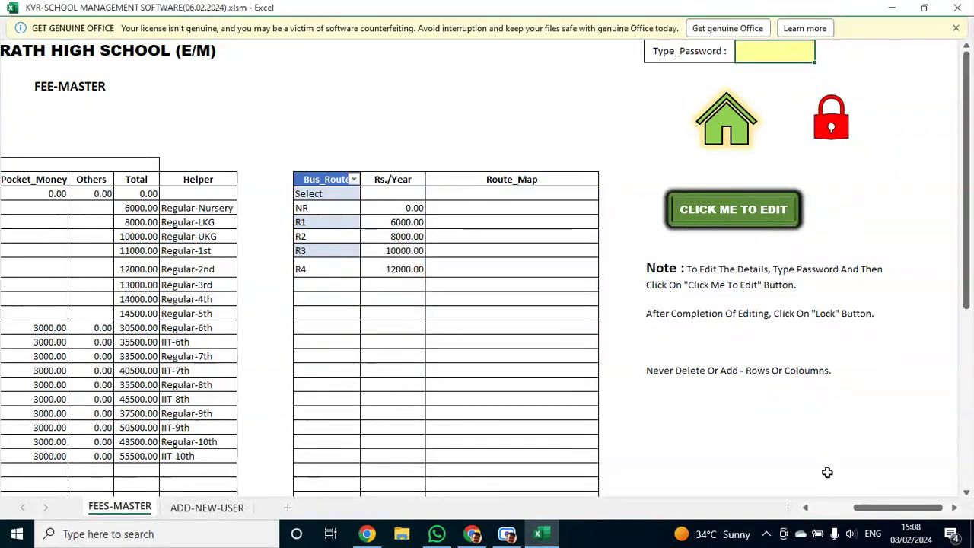
drag(855, 507, 808, 515)
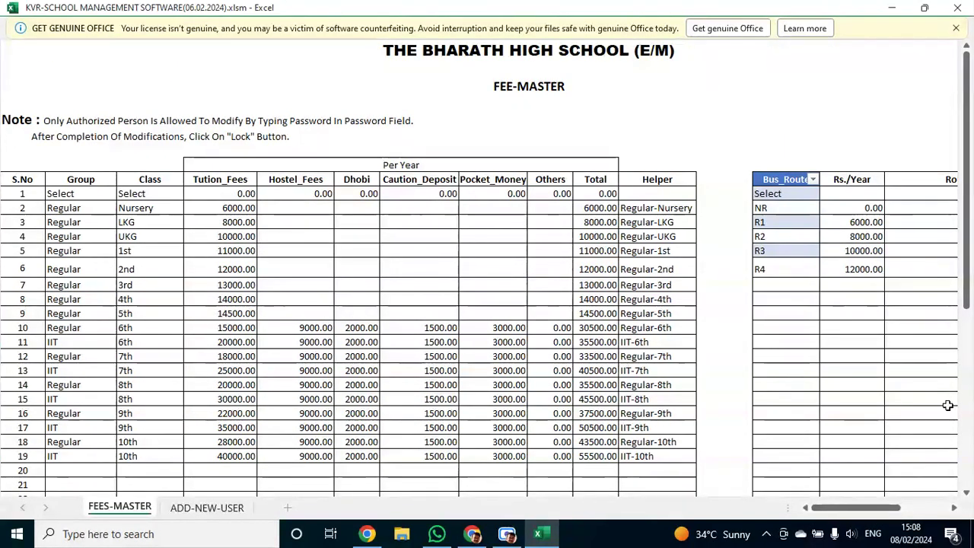
- Close the workbook with changes saved and reopen it from the desktop shortcut
click(958, 7)
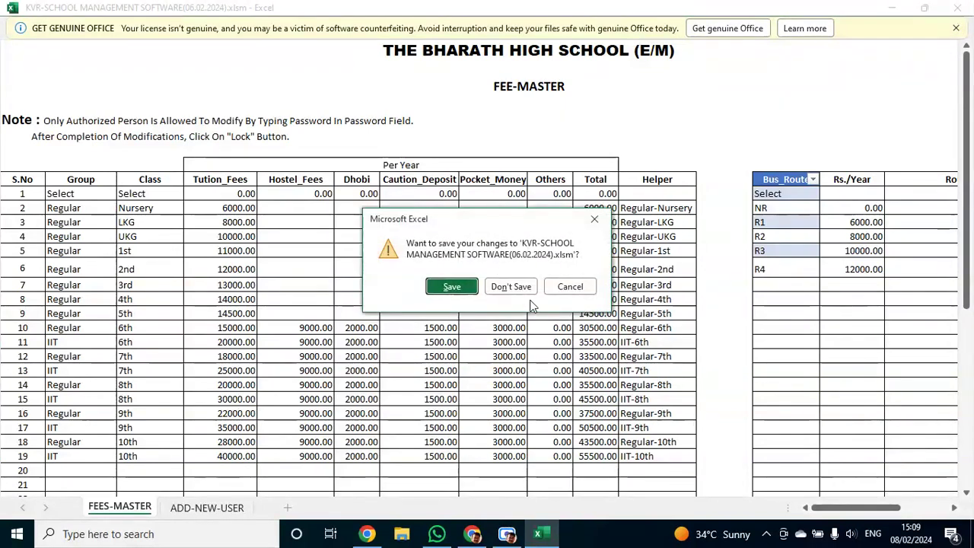
click(450, 288)
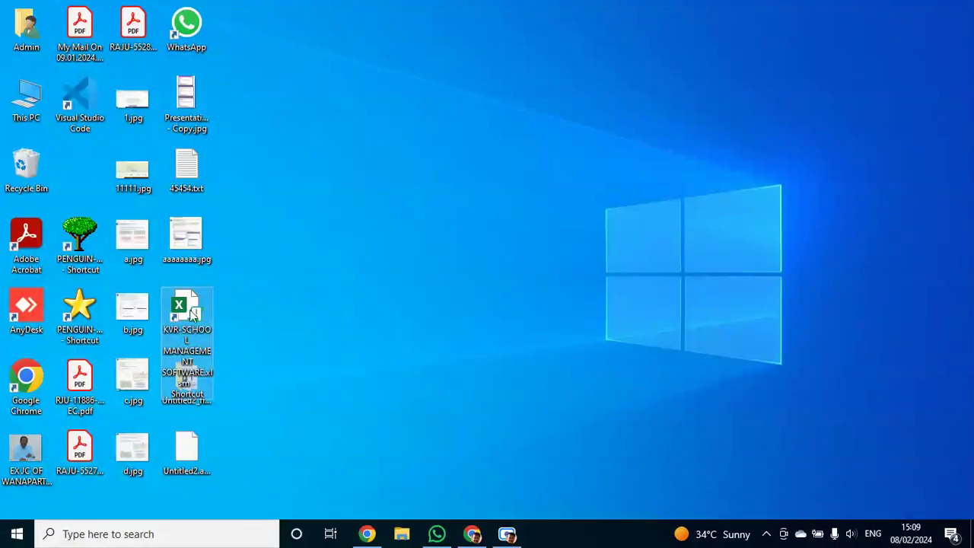
double_click(193, 314)
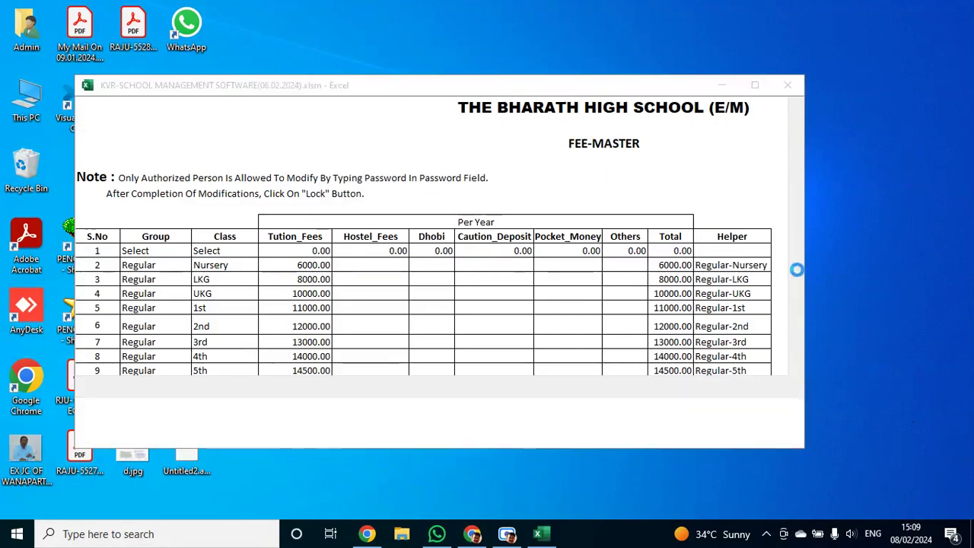
- Log in as admin, run Click Me First, and open the admission form
click(754, 86)
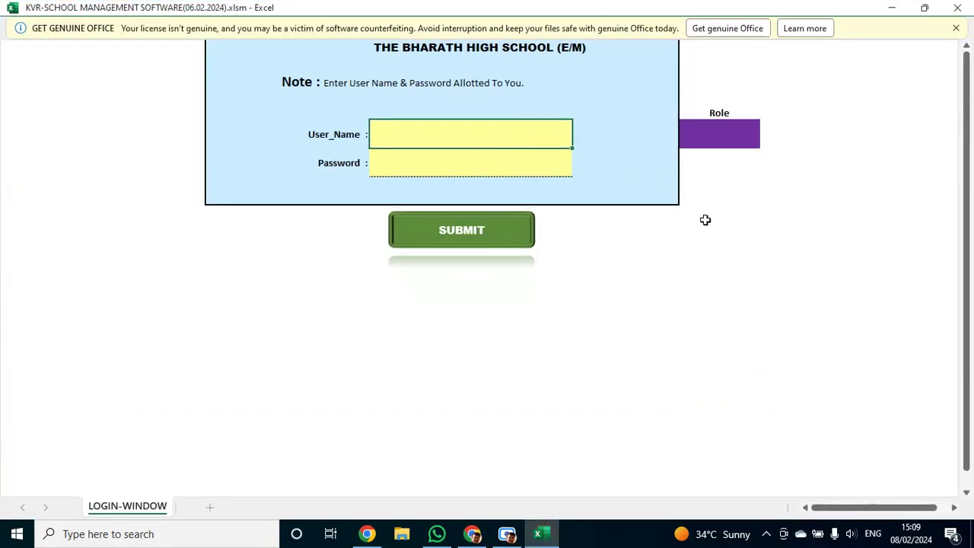
text(VENKA)
text(TESH)
key(Return)
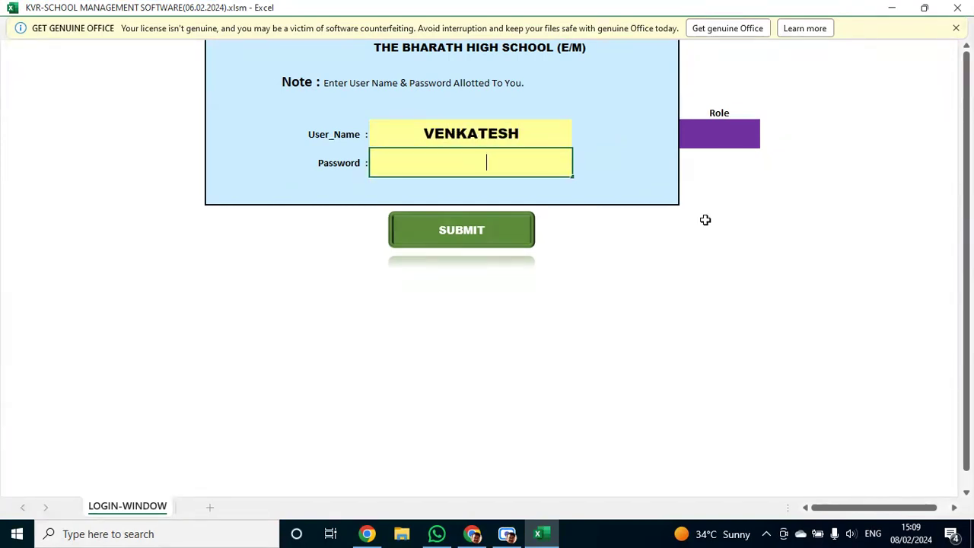
key(Return)
click(504, 239)
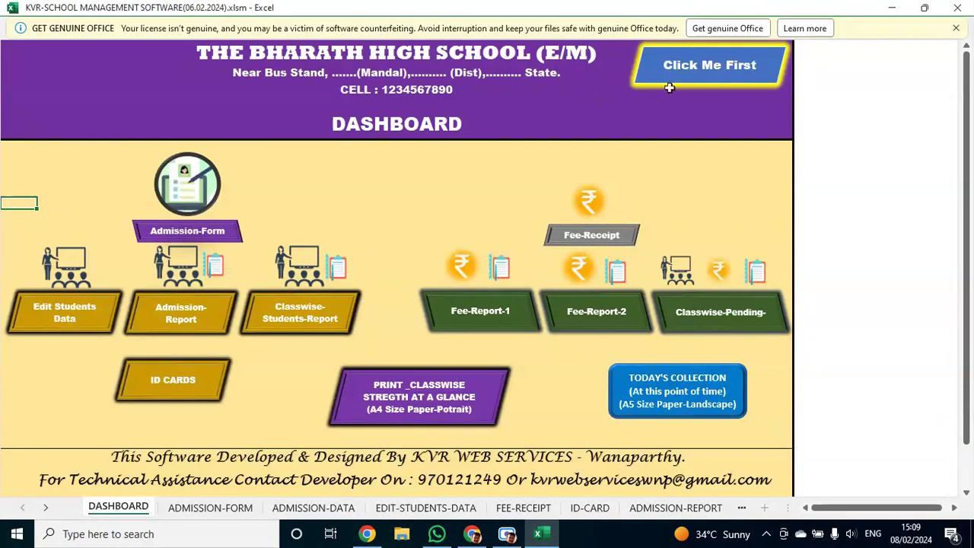
click(718, 83)
click(195, 236)
- Select admission number TBHS-3 and browse the class list without choosing a class
scroll(200, 230, up, 1)
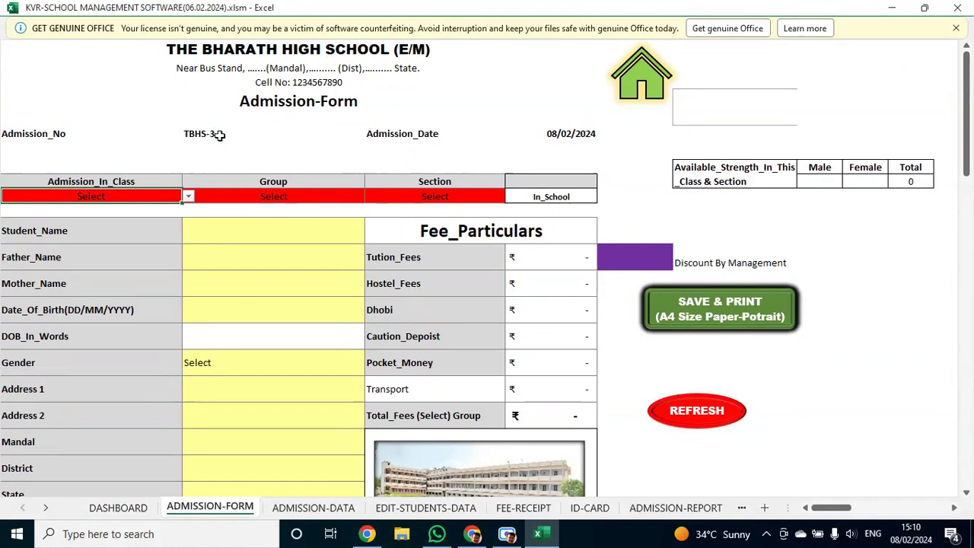
click(219, 135)
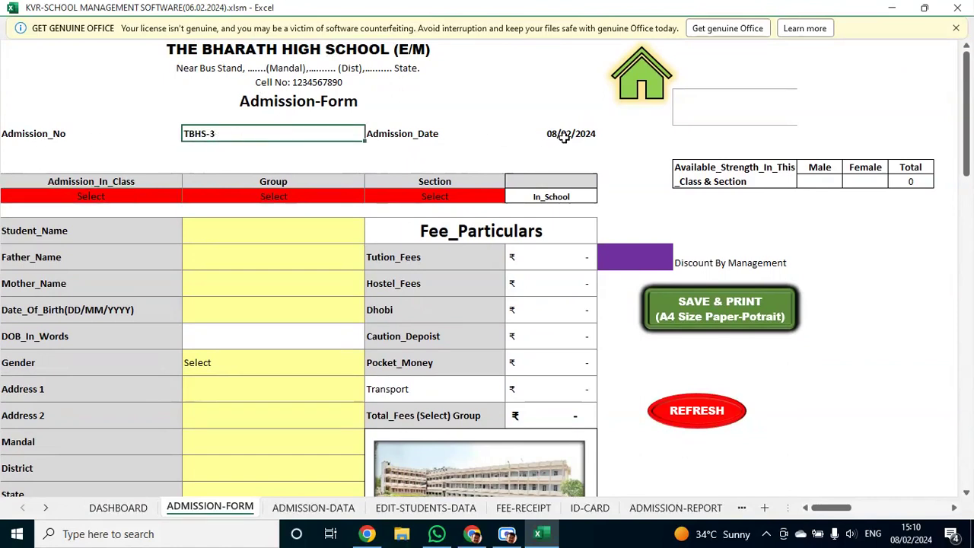
click(143, 199)
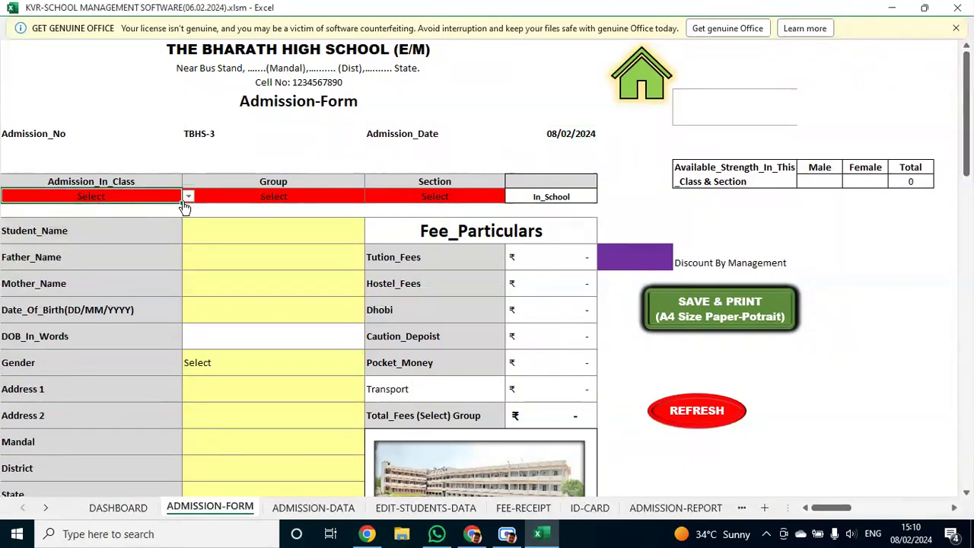
click(189, 200)
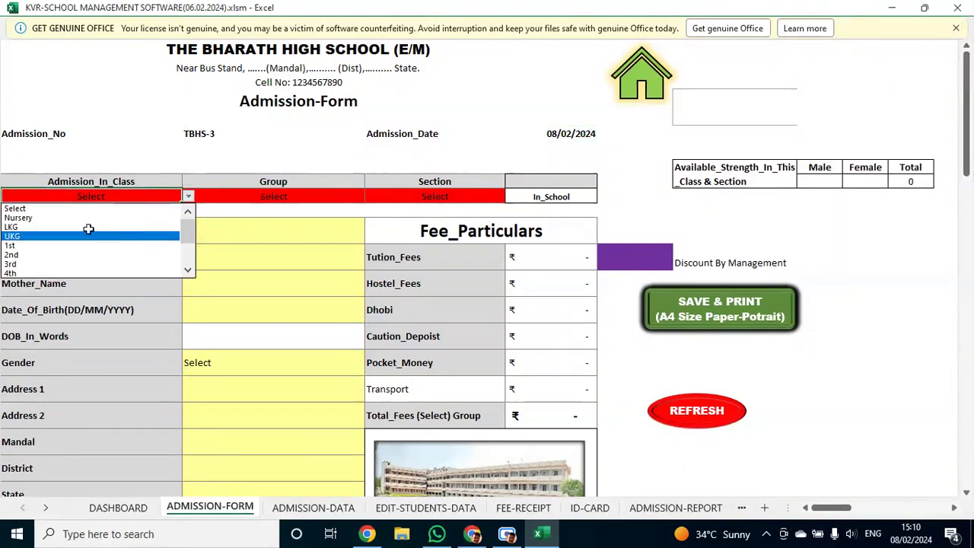
mouse_move(189, 232)
mouse_down()
mouse_move(190, 258)
mouse_move(190, 196)
mouse_up()
click(188, 196)
- Browse the group and section lists unchosen, then check the In_School, Student_Name and Gender fields
click(339, 197)
click(371, 197)
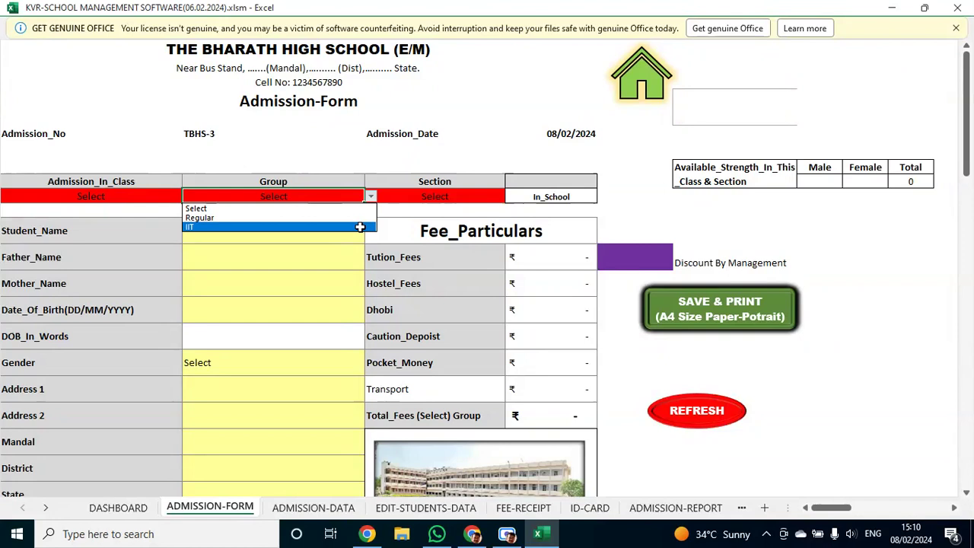
click(482, 196)
click(482, 195)
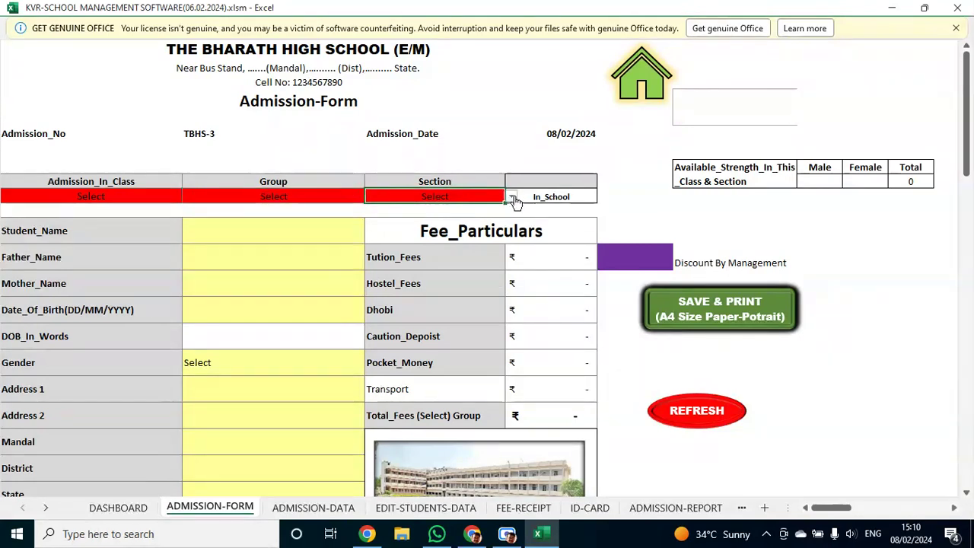
click(511, 197)
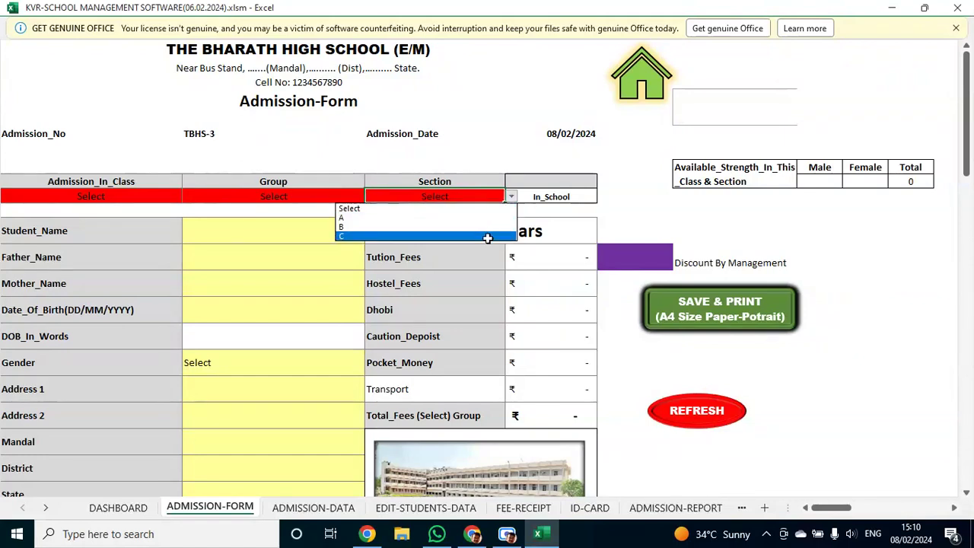
click(559, 196)
click(574, 197)
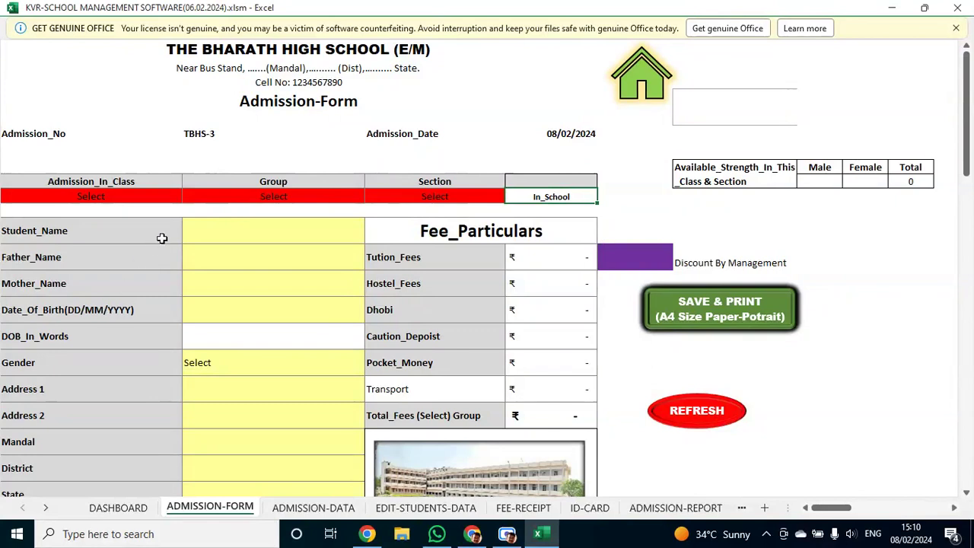
click(266, 236)
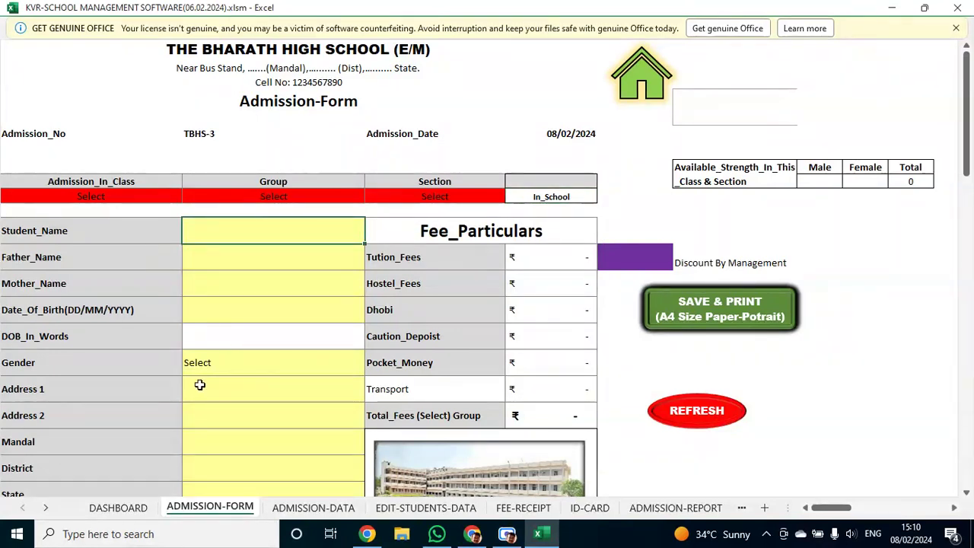
click(268, 371)
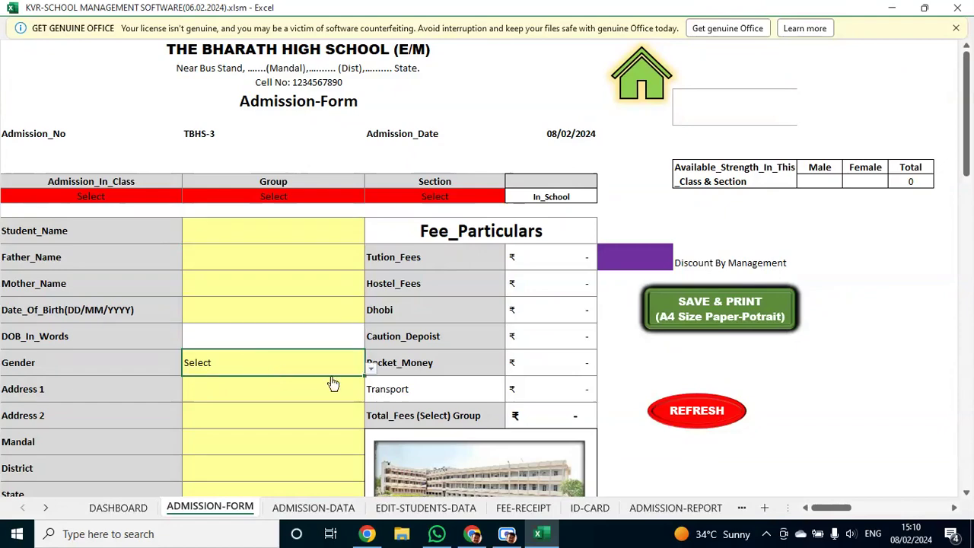
scroll(261, 413, down, 2)
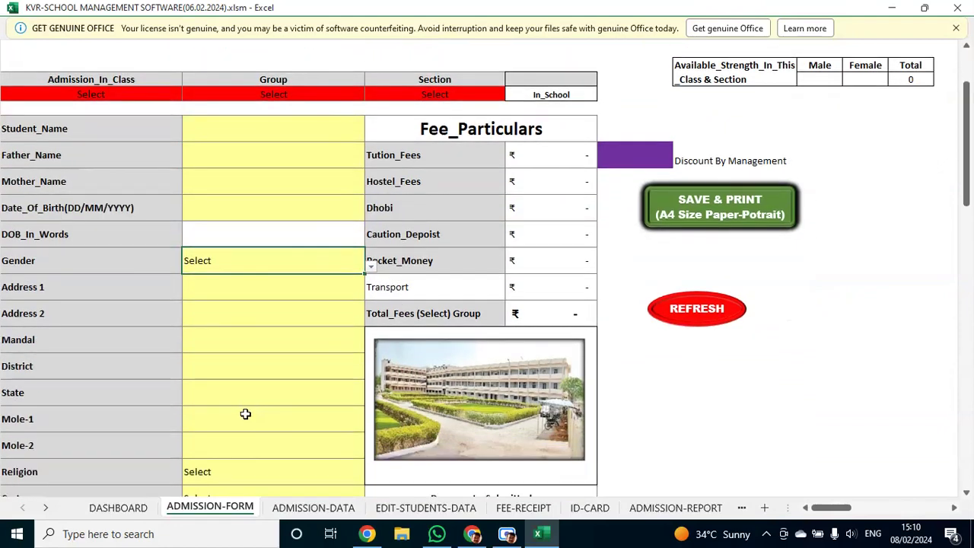
click(259, 428)
click(261, 457)
scroll(261, 461, down, 2)
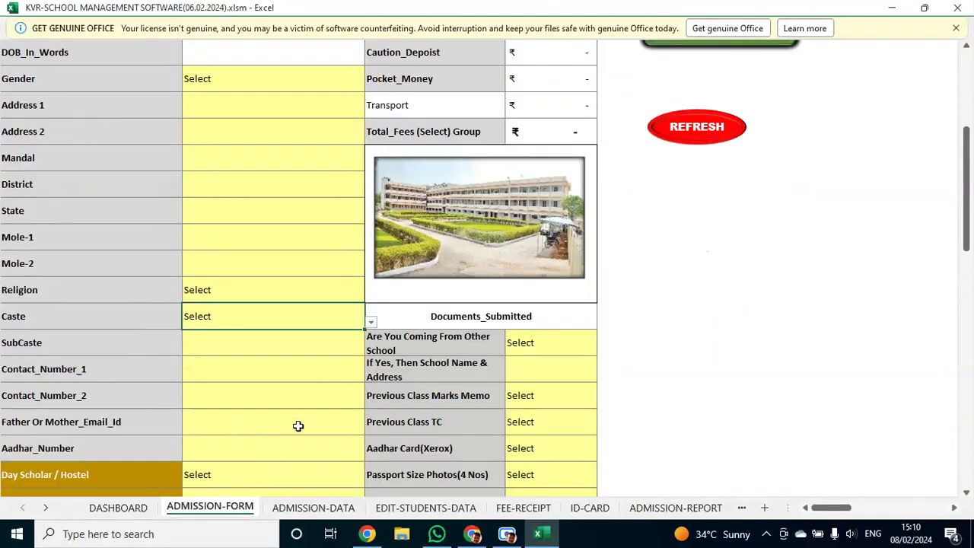
click(373, 324)
click(372, 323)
click(370, 318)
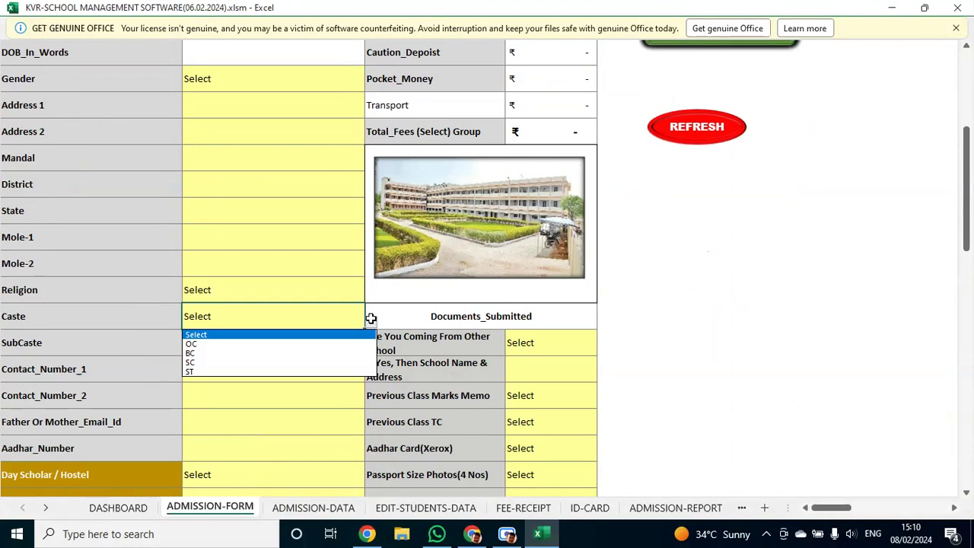
click(334, 288)
click(322, 285)
click(371, 295)
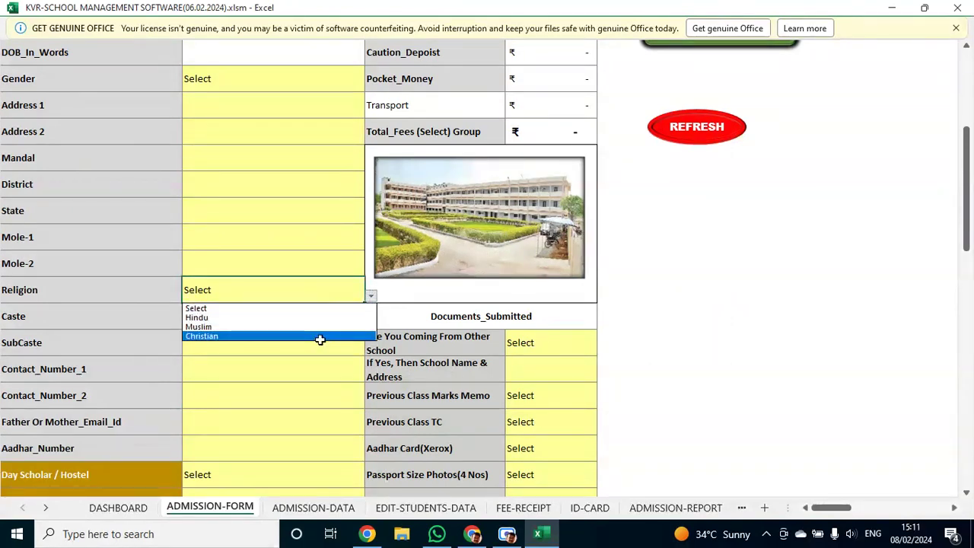
click(302, 361)
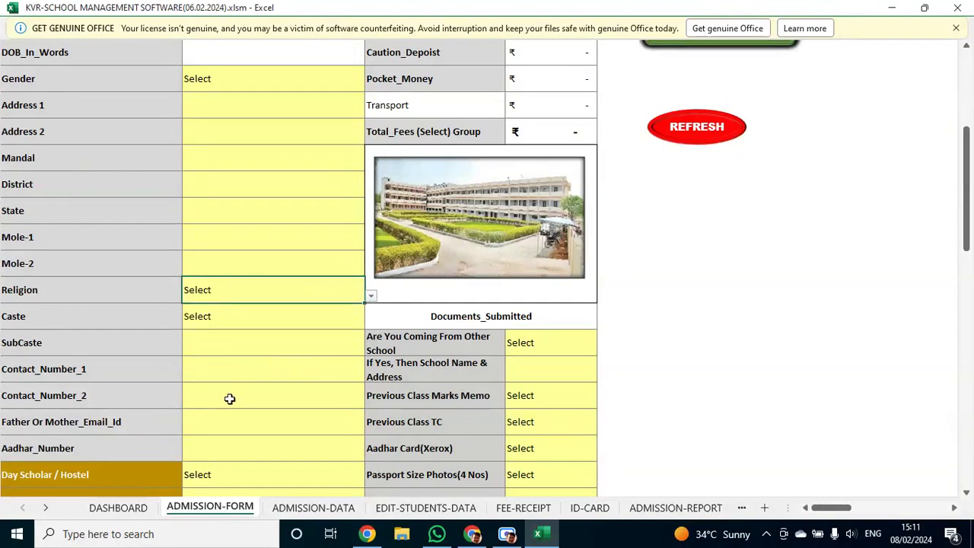
scroll(231, 396, down, 1)
click(257, 400)
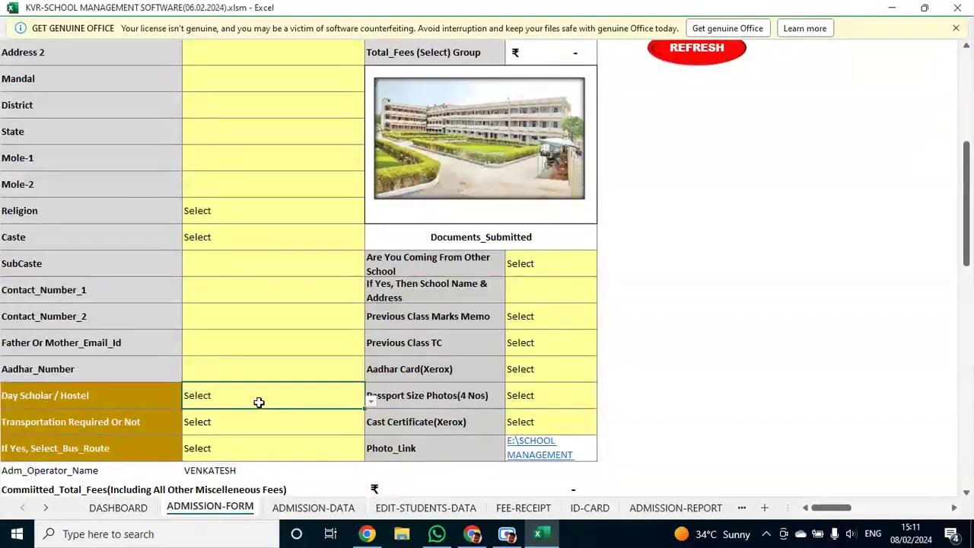
click(370, 401)
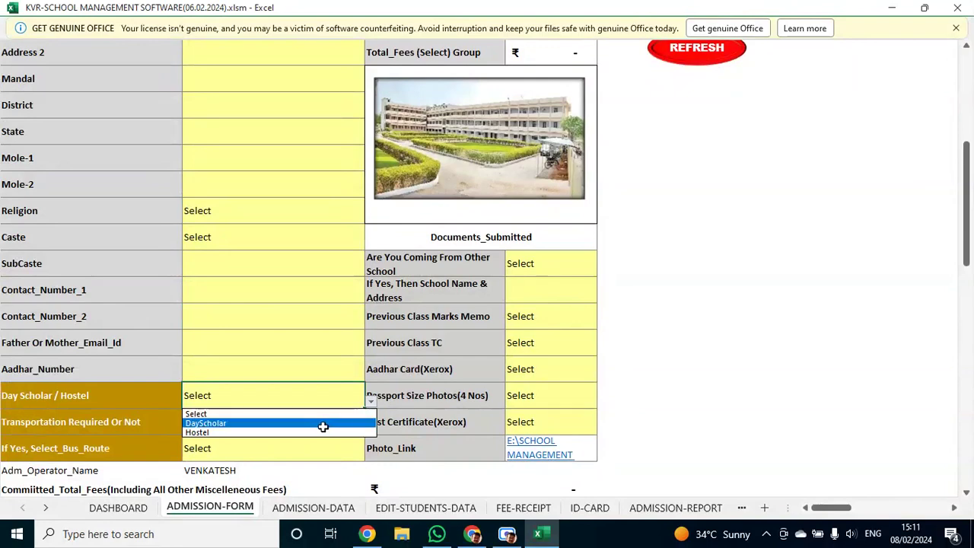
key(Escape)
click(293, 432)
click(370, 431)
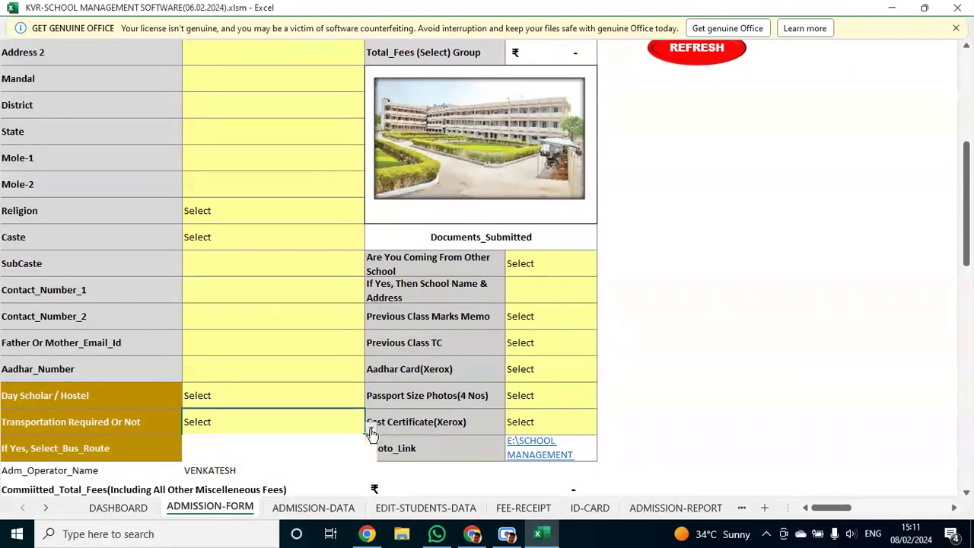
click(370, 428)
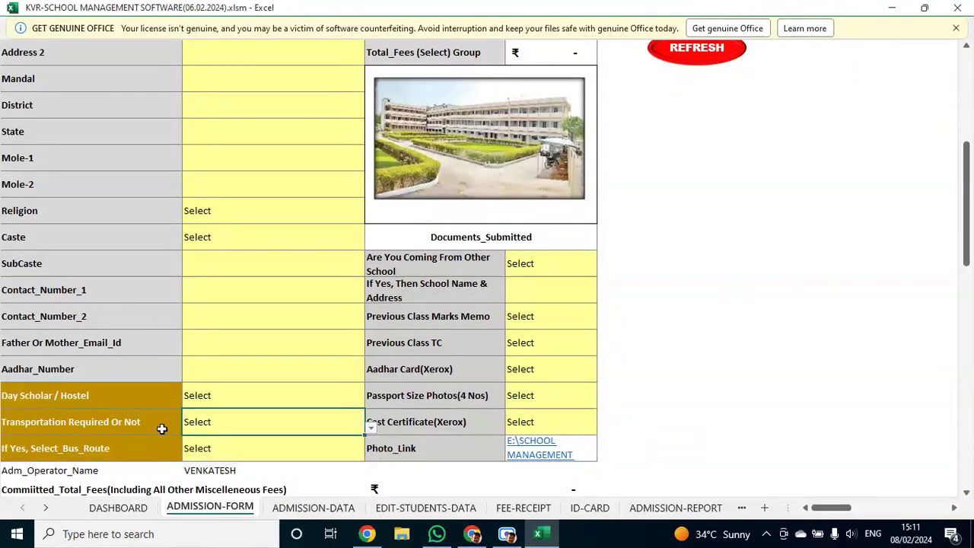
scroll(190, 436, down, 1)
click(249, 388)
click(277, 371)
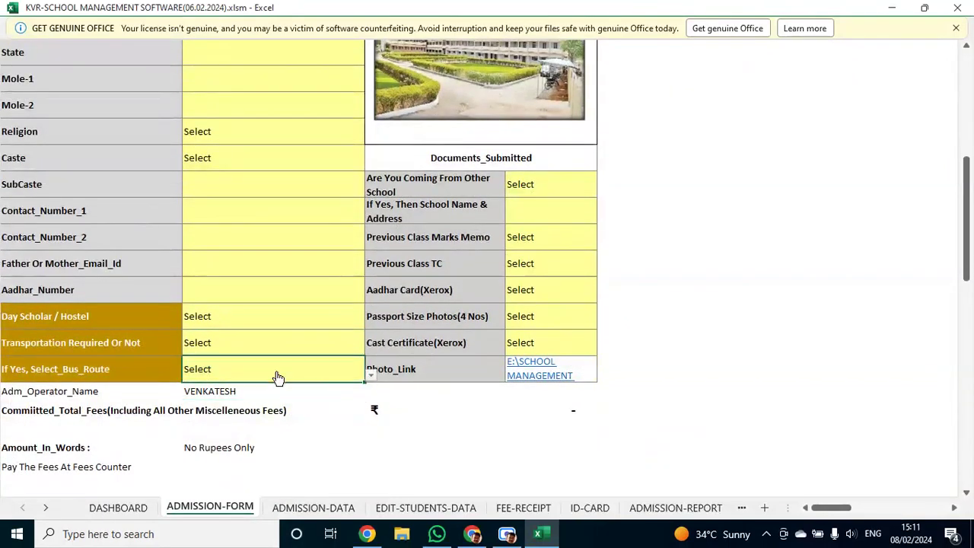
click(370, 376)
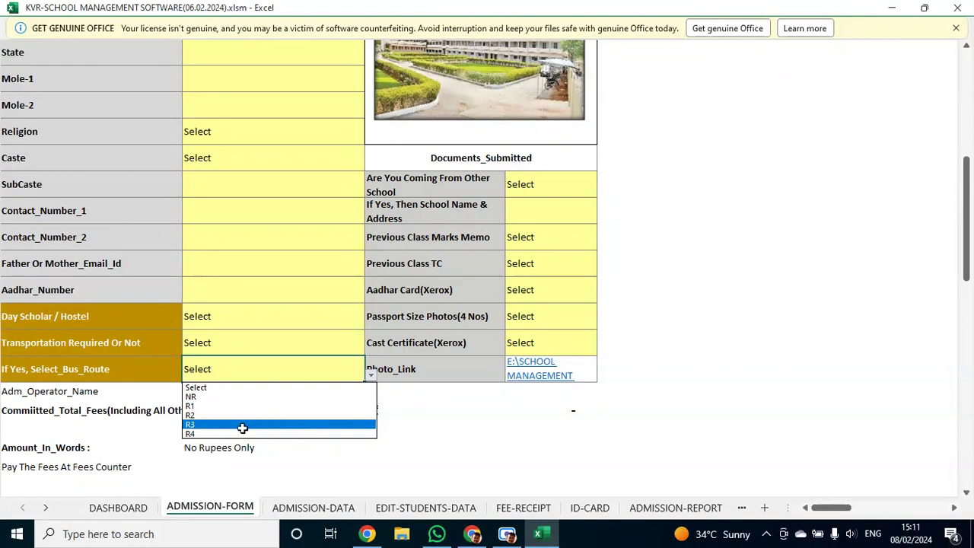
click(241, 425)
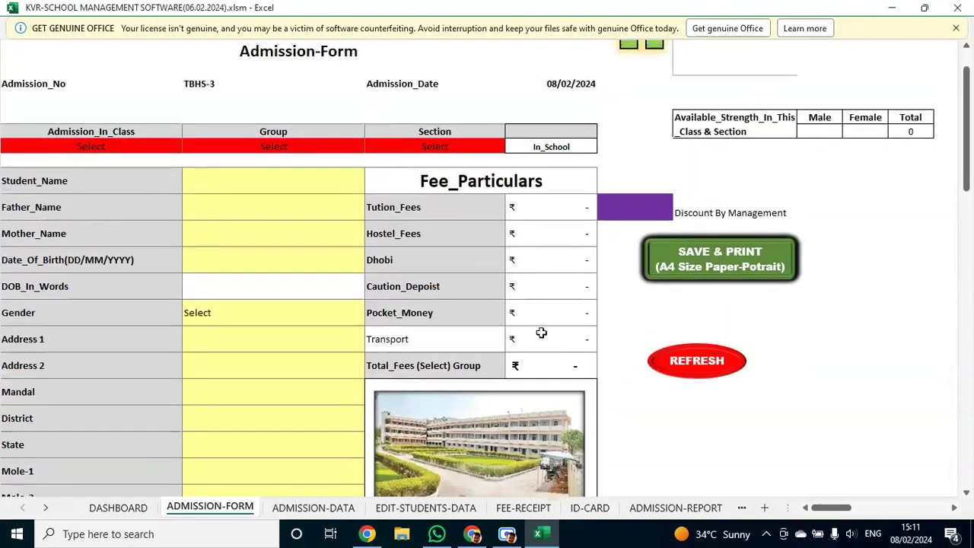
click(538, 337)
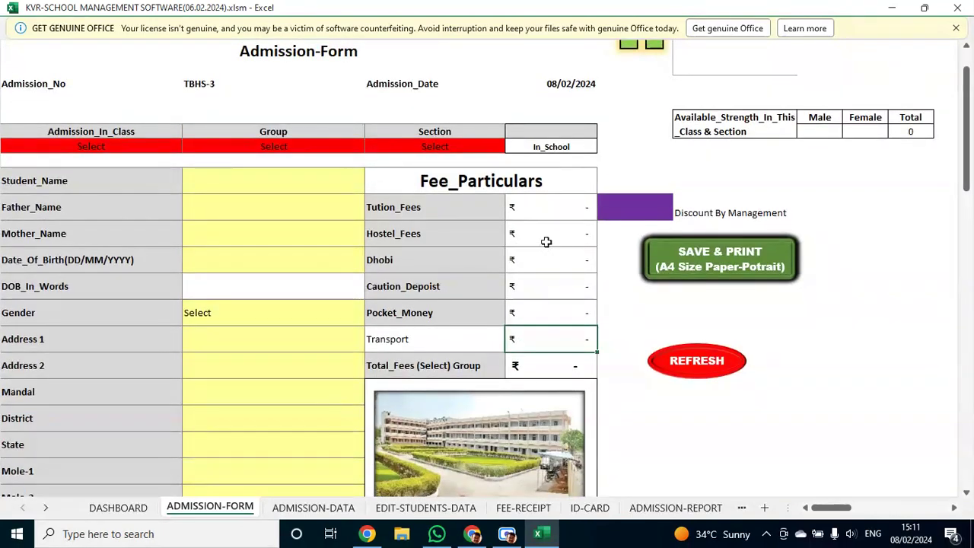
scroll(288, 429, down, 3)
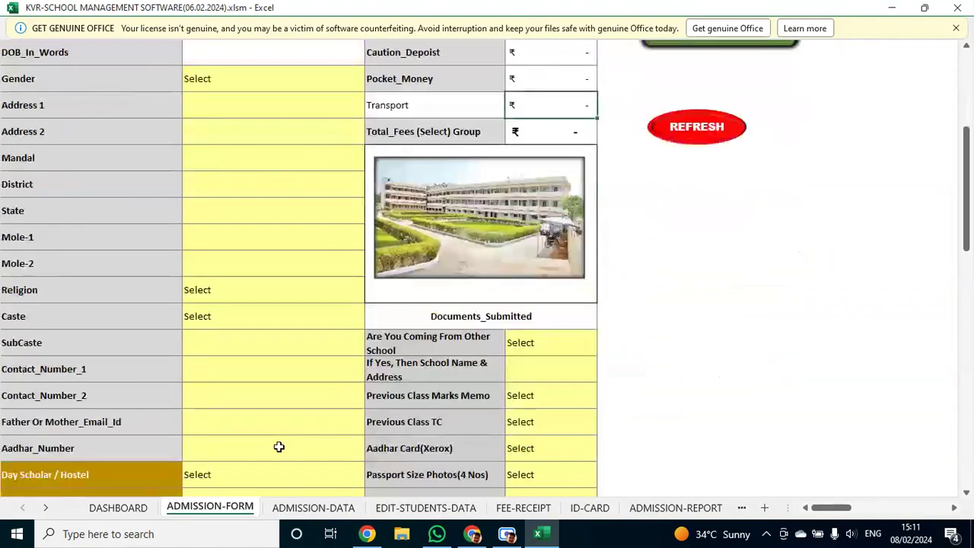
scroll(365, 475, up, 4)
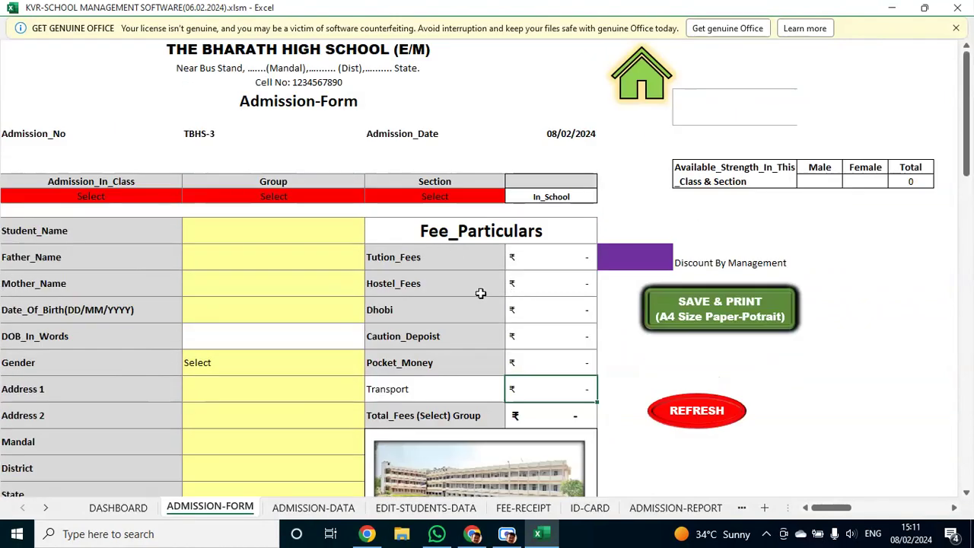
click(526, 287)
click(522, 310)
click(527, 328)
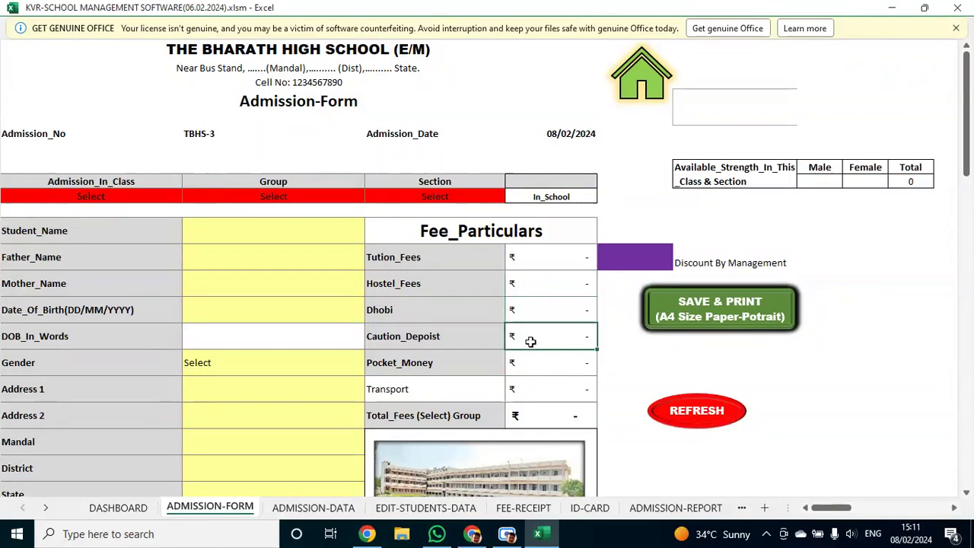
click(544, 364)
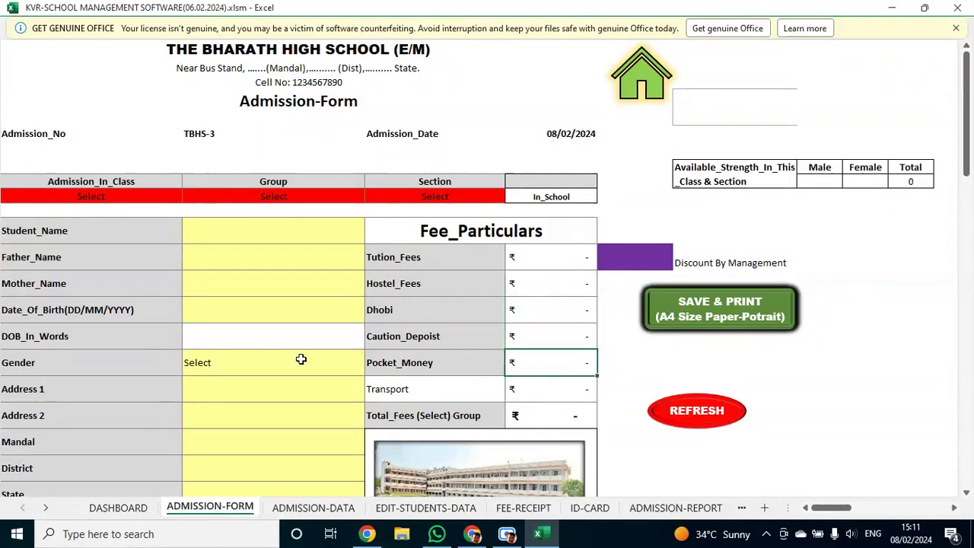
click(628, 99)
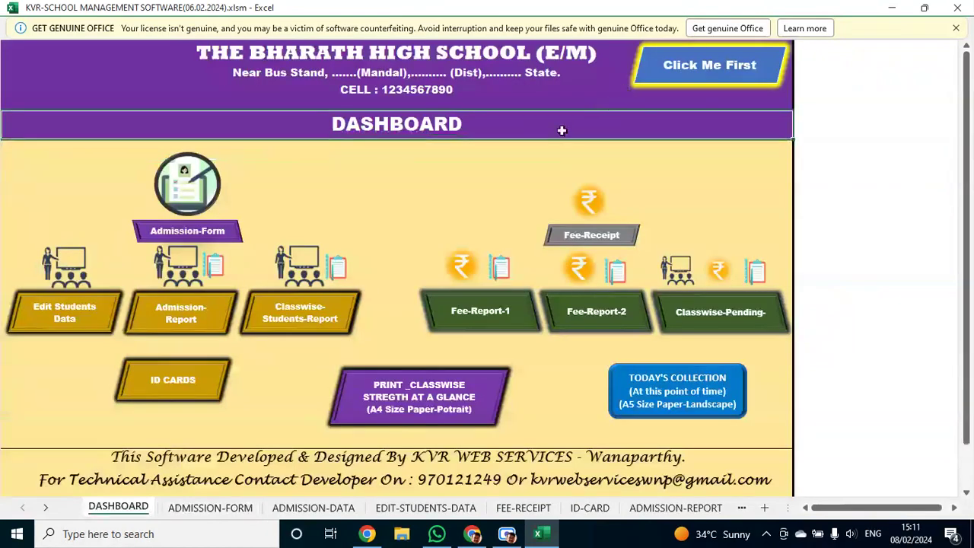
click(80, 323)
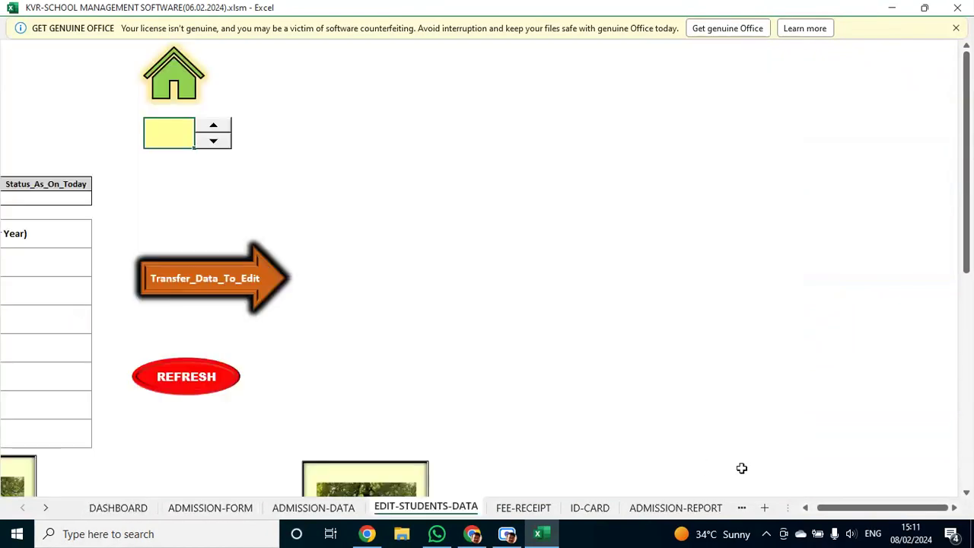
drag(852, 508, 837, 508)
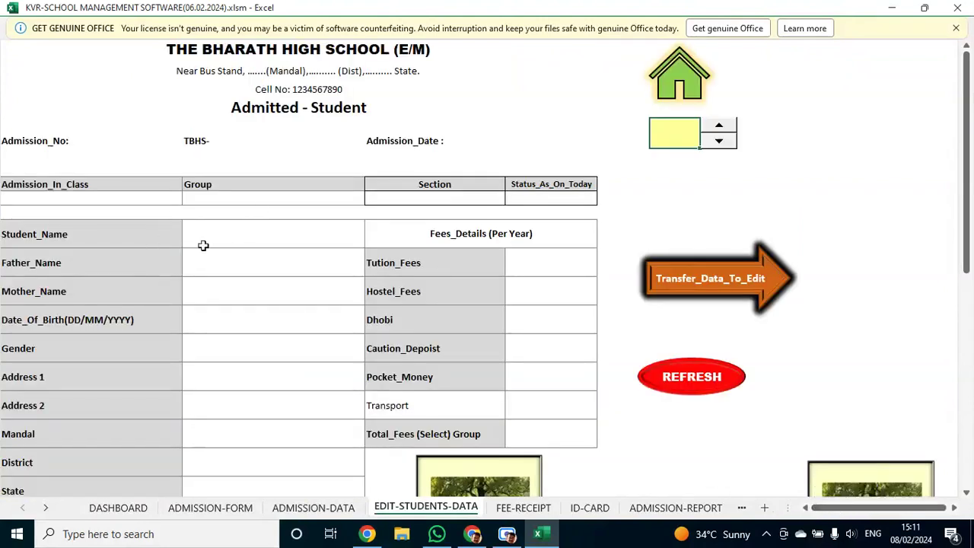
click(208, 508)
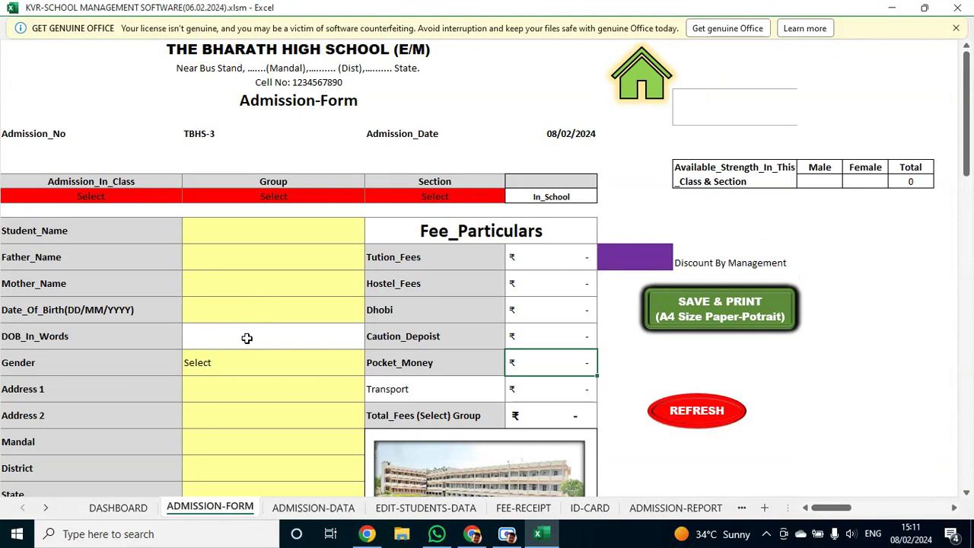
scroll(245, 442, down, 5)
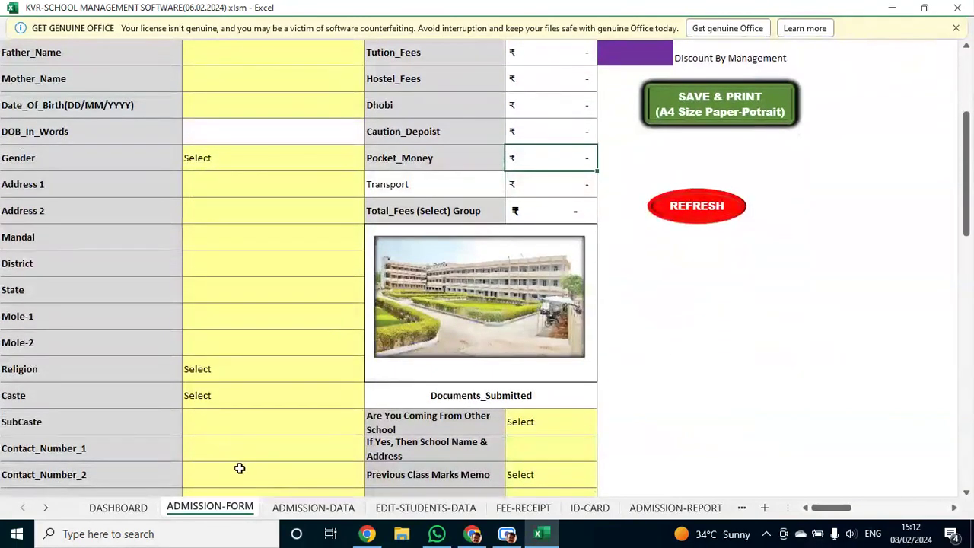
scroll(236, 460, up, 2)
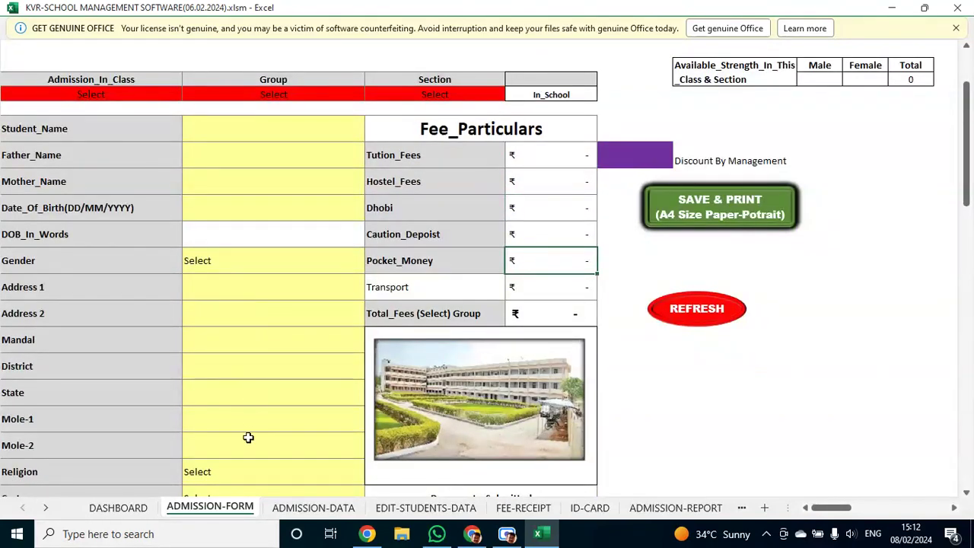
scroll(247, 442, down, 1)
scroll(247, 442, down, 1)
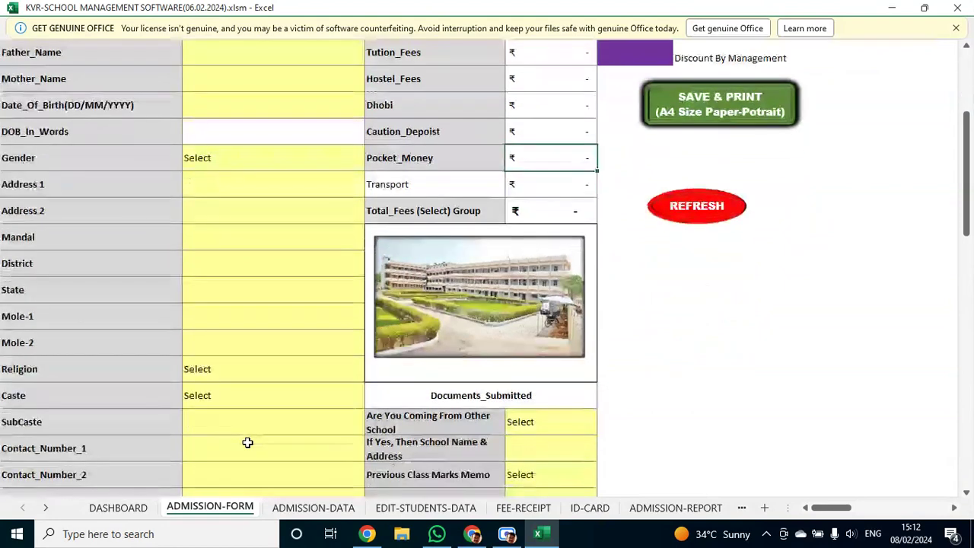
click(118, 507)
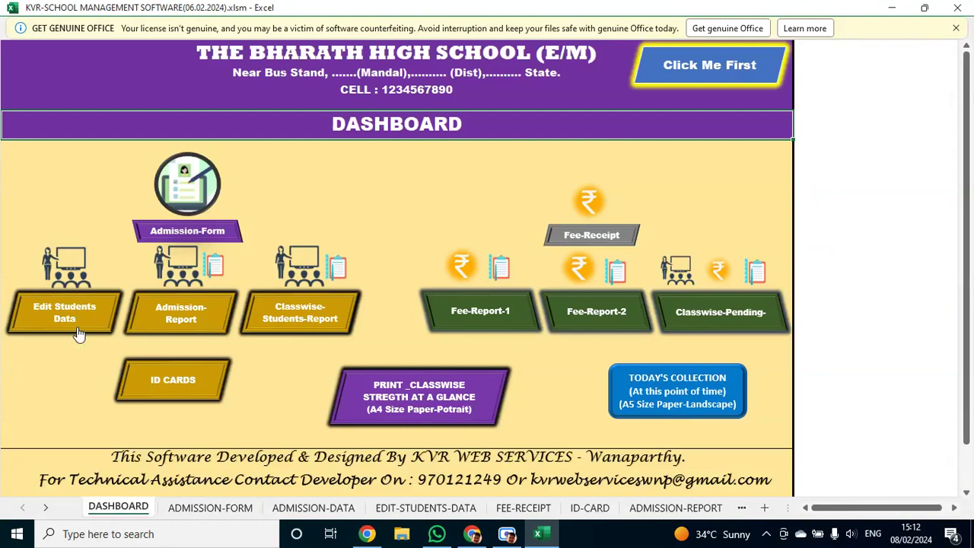
- Open Edit Students Data and load admission number 1
click(76, 329)
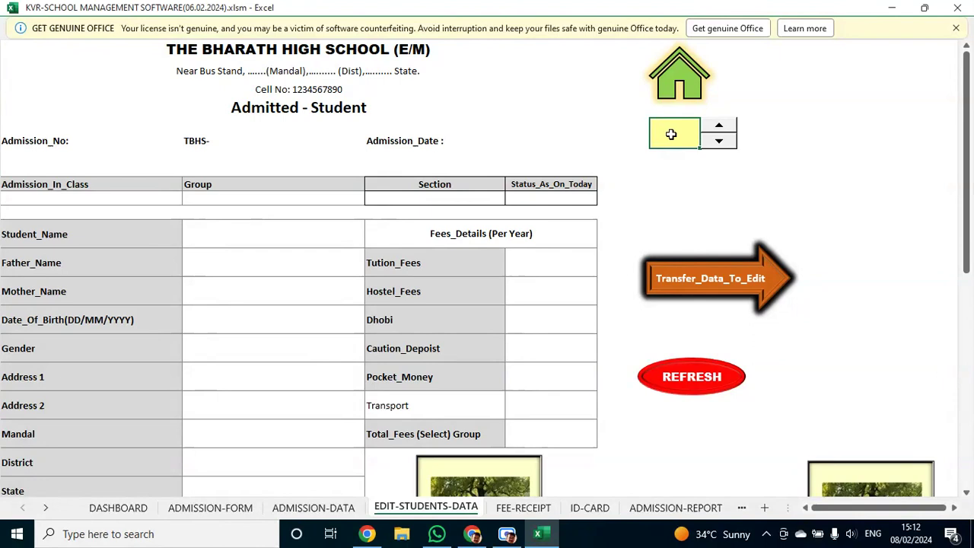
text(1)
key(Return)
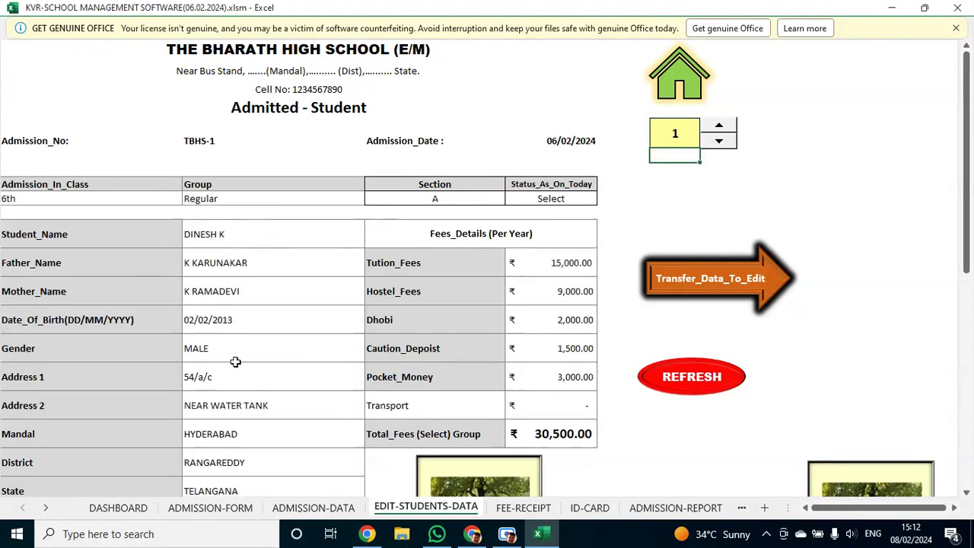
- Review the record's gender and two contact numbers, then send it for editing
scroll(225, 404, down, 3)
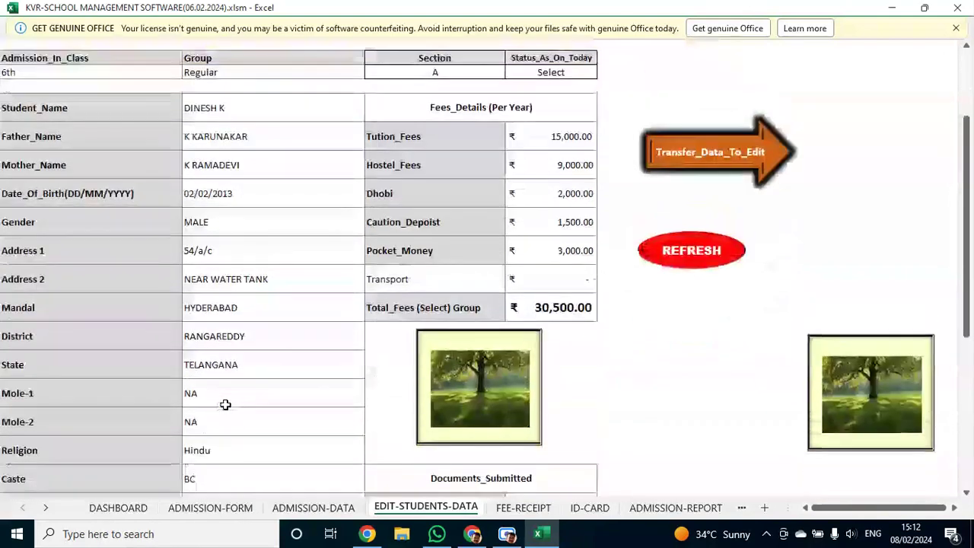
scroll(225, 404, up, 2)
click(216, 292)
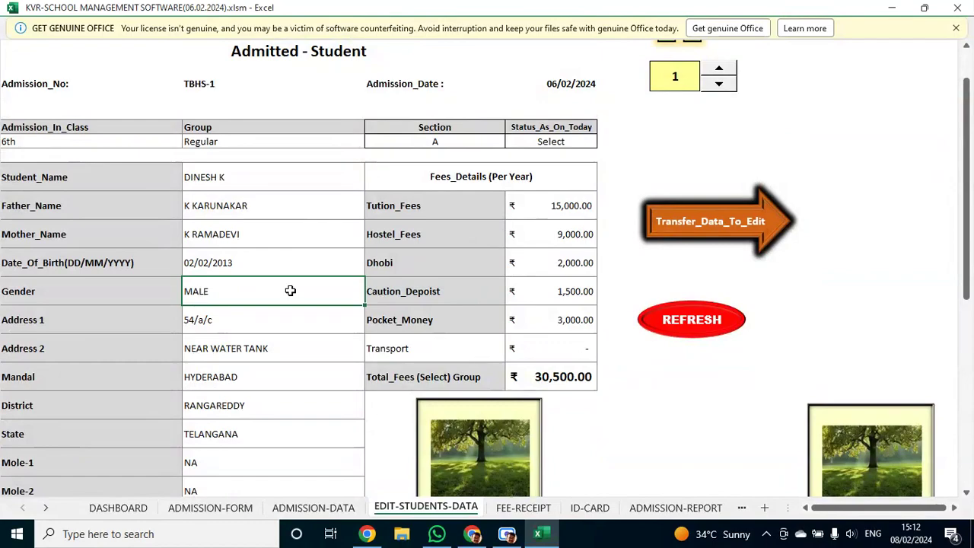
scroll(300, 400, down, 3)
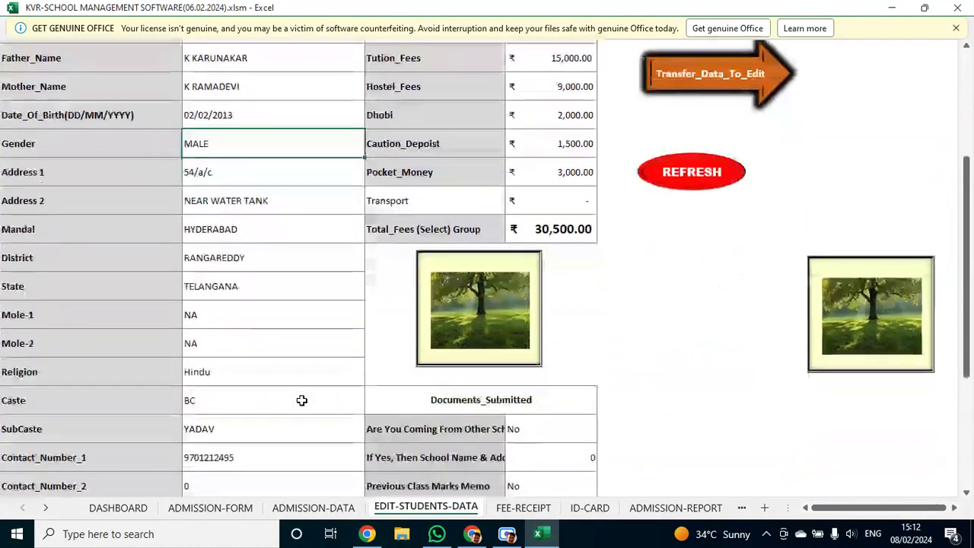
scroll(300, 400, down, 3)
click(227, 195)
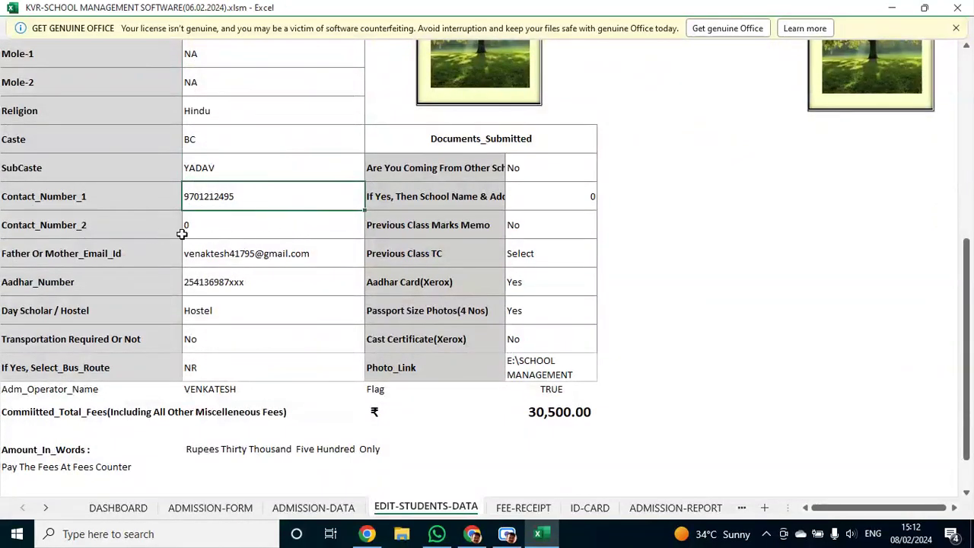
click(226, 229)
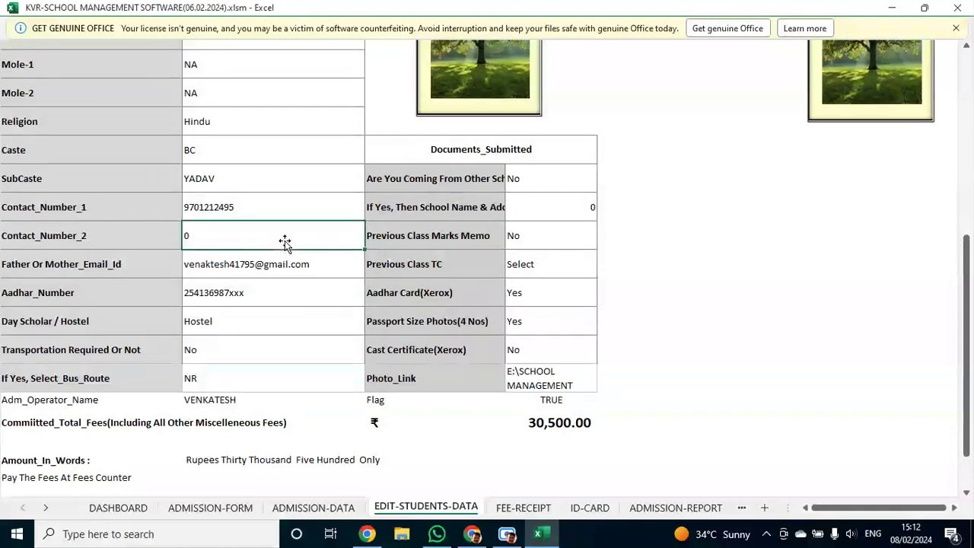
scroll(283, 243, up, 2)
scroll(283, 243, up, 3)
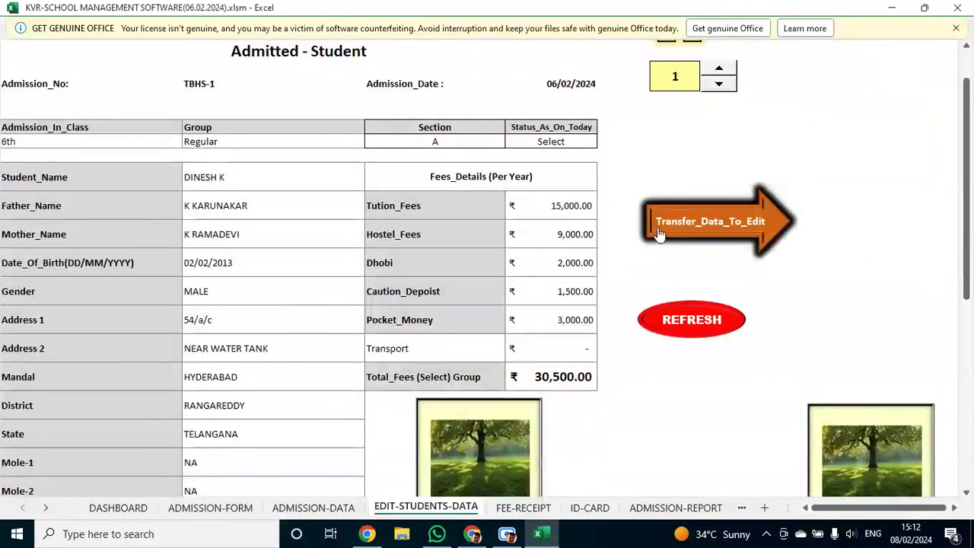
click(705, 234)
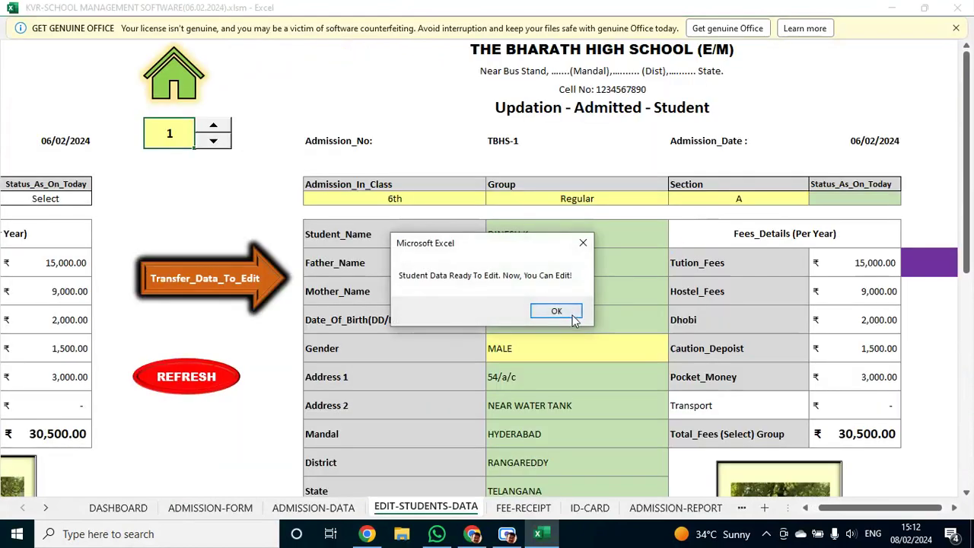
- Acknowledge 'Student Data Ready To Edit', return to DASHBOARD, and open the admission report
click(574, 319)
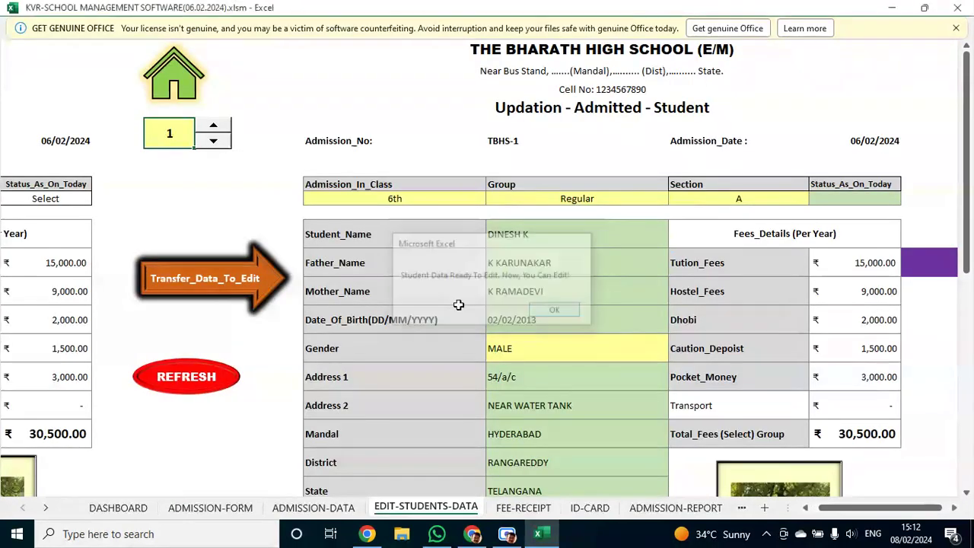
scroll(621, 342, down, 1)
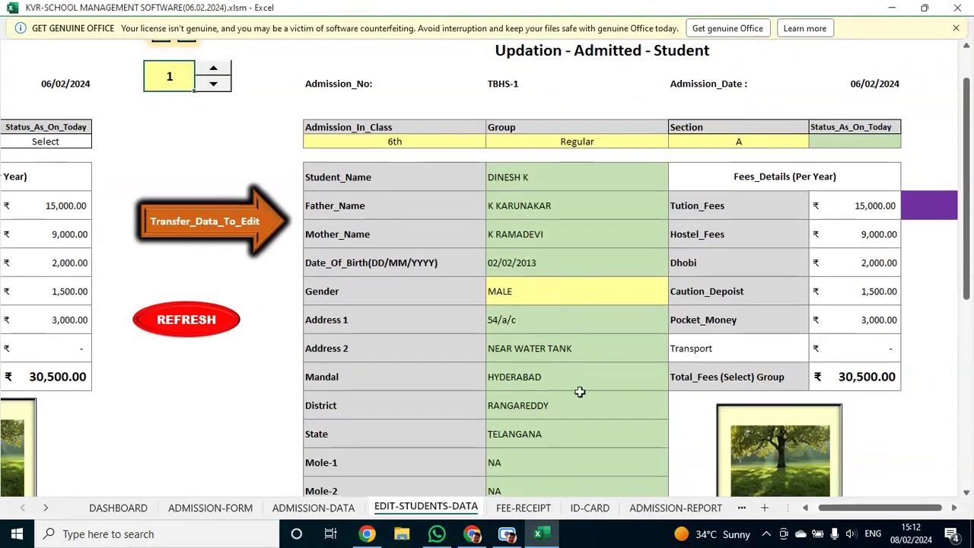
drag(911, 507, 942, 507)
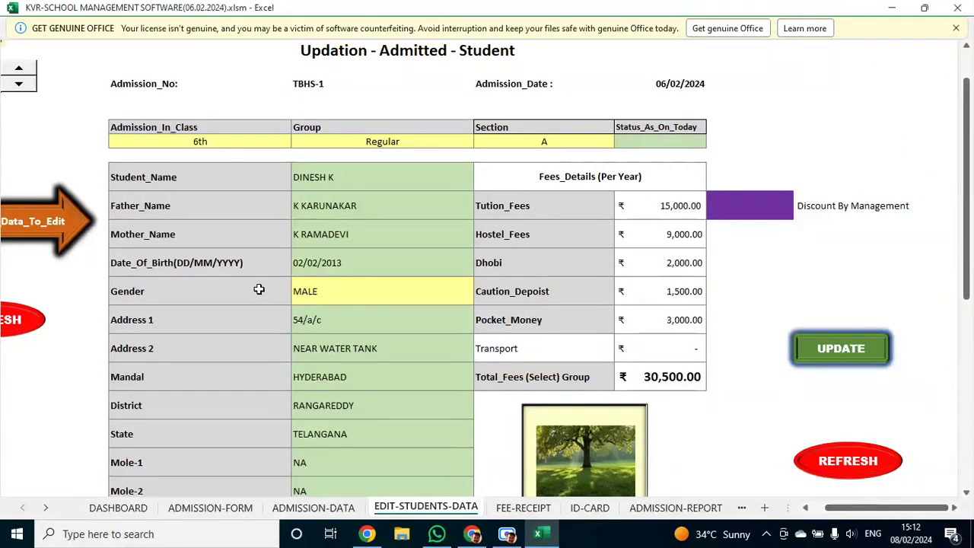
scroll(66, 265, up, 1)
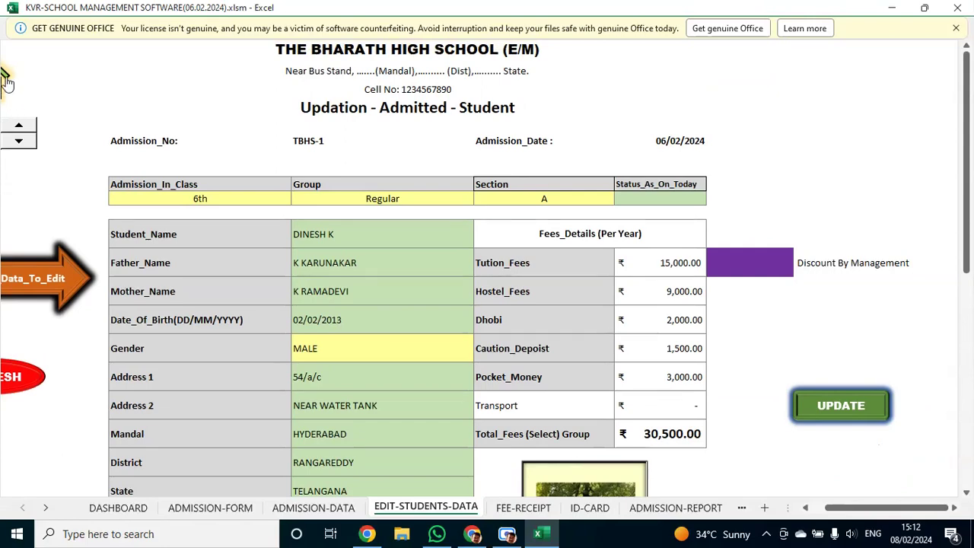
click(6, 83)
click(202, 335)
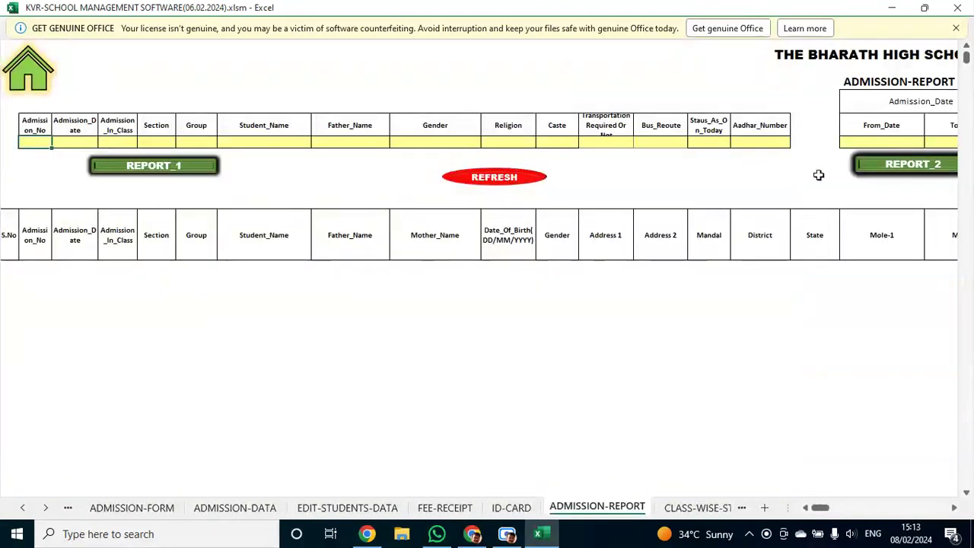
- Set the report range from 01/01/2020 to 08/02/2024 and generate the admission report
mouse_move(820, 508)
mouse_down()
mouse_move(870, 504)
mouse_move(746, 504)
mouse_up()
click(880, 141)
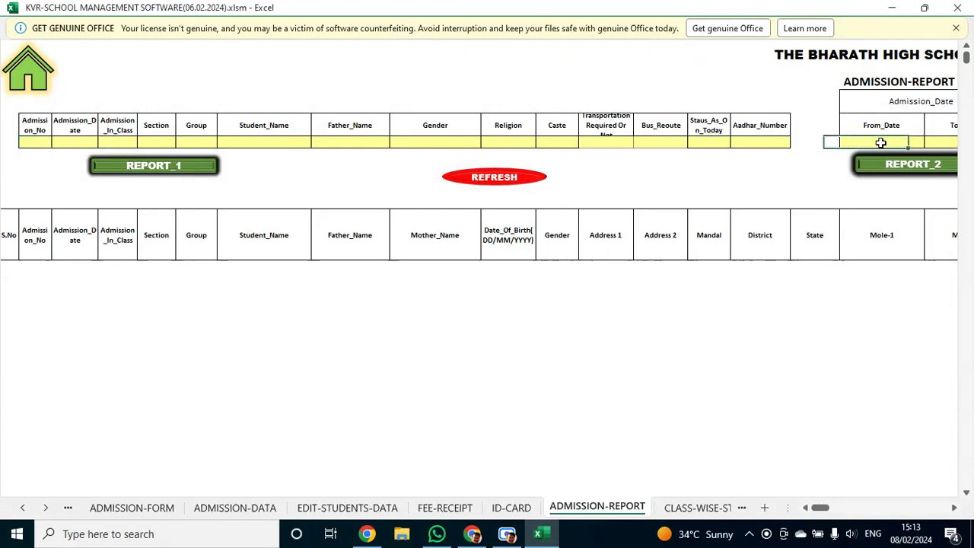
click(954, 510)
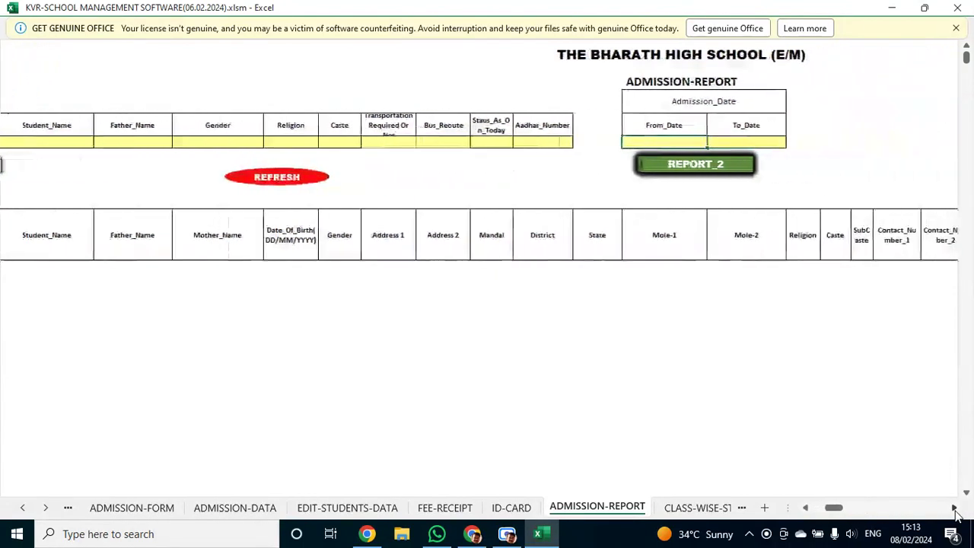
text(01/01/2020)
key(Tab)
text(08)
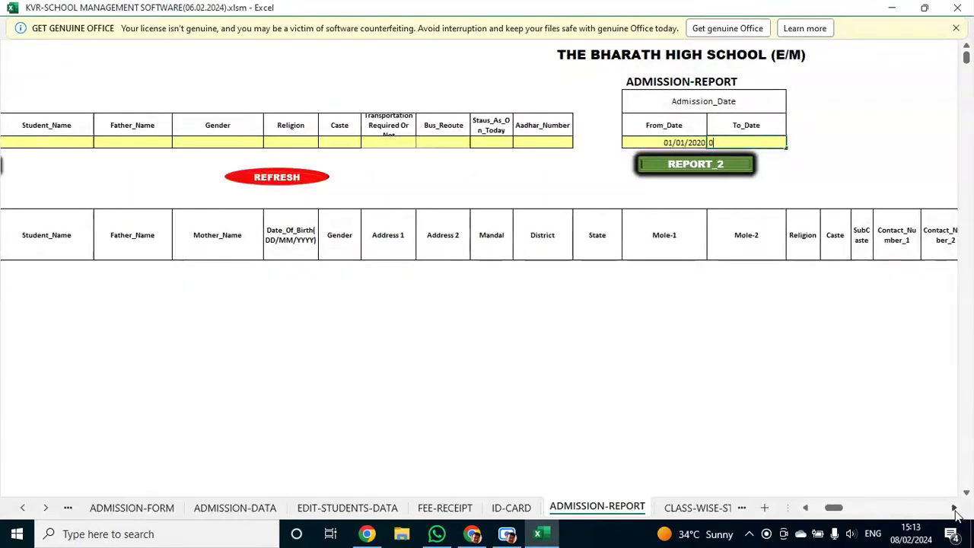
text(/02/202)
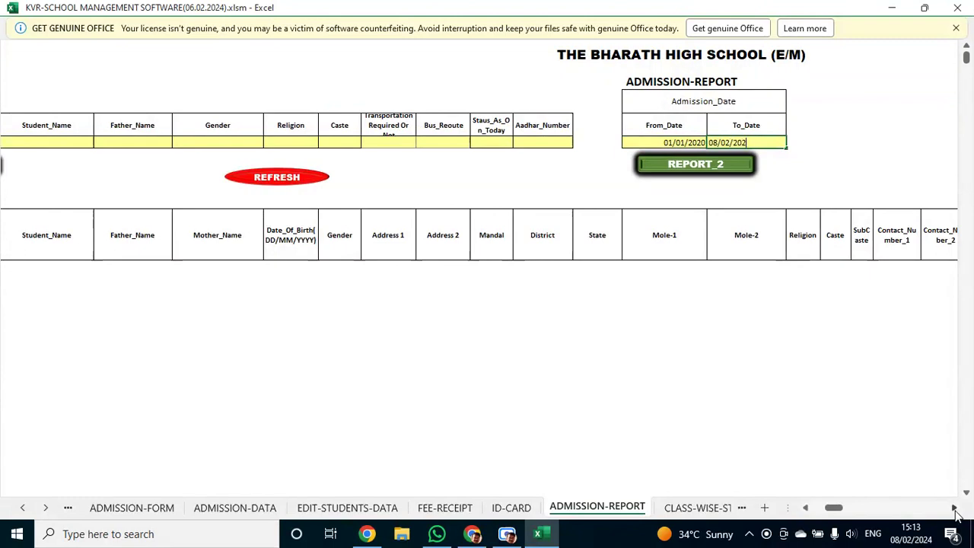
click(757, 364)
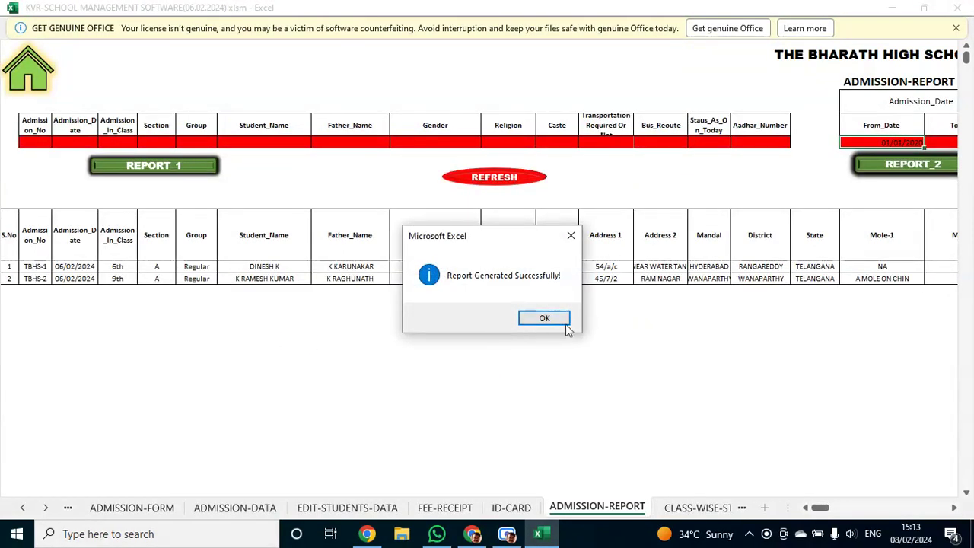
- Dismiss the report success message and open the PHOTOS\TBHS-1.JPG photo link in the admission report
click(565, 325)
mouse_move(822, 508)
mouse_down()
mouse_move(884, 505)
mouse_move(819, 508)
mouse_up()
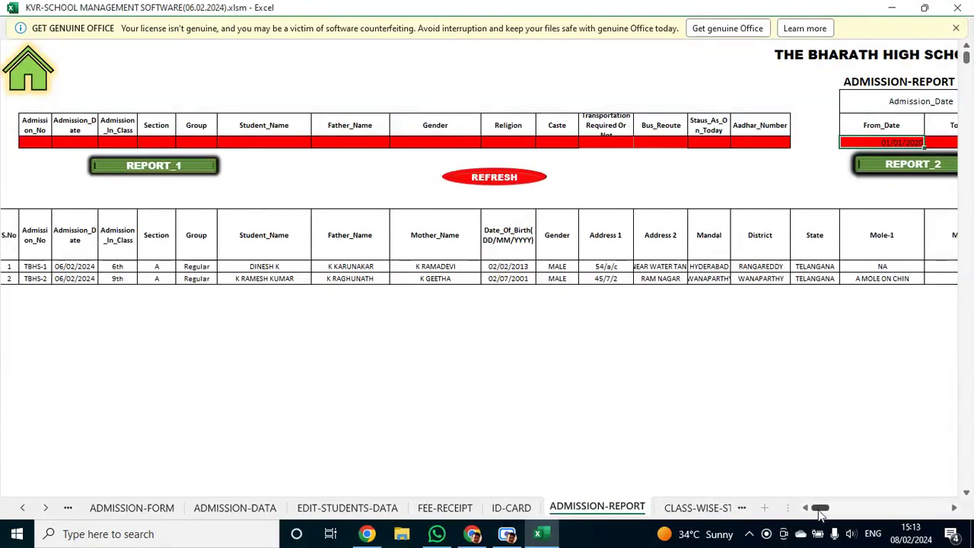
drag(820, 508, 895, 507)
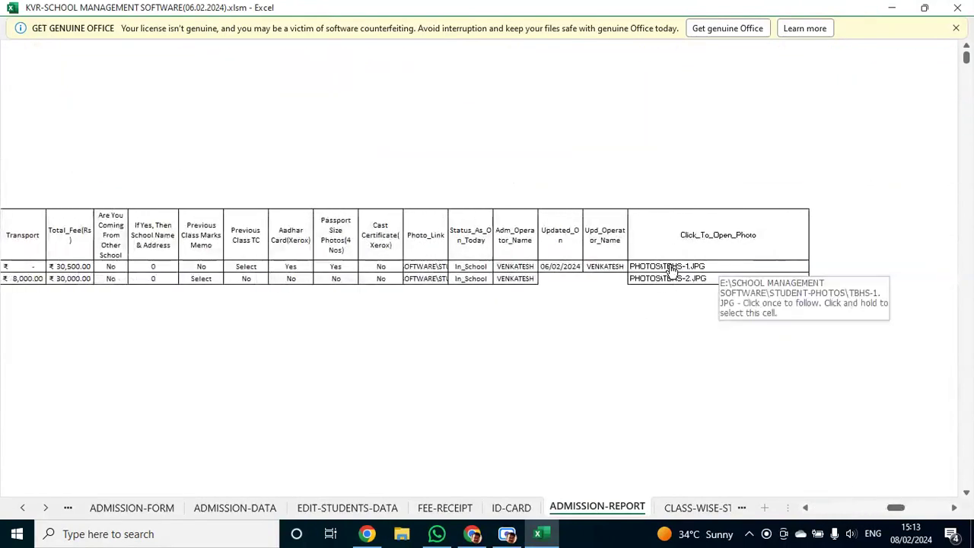
click(670, 267)
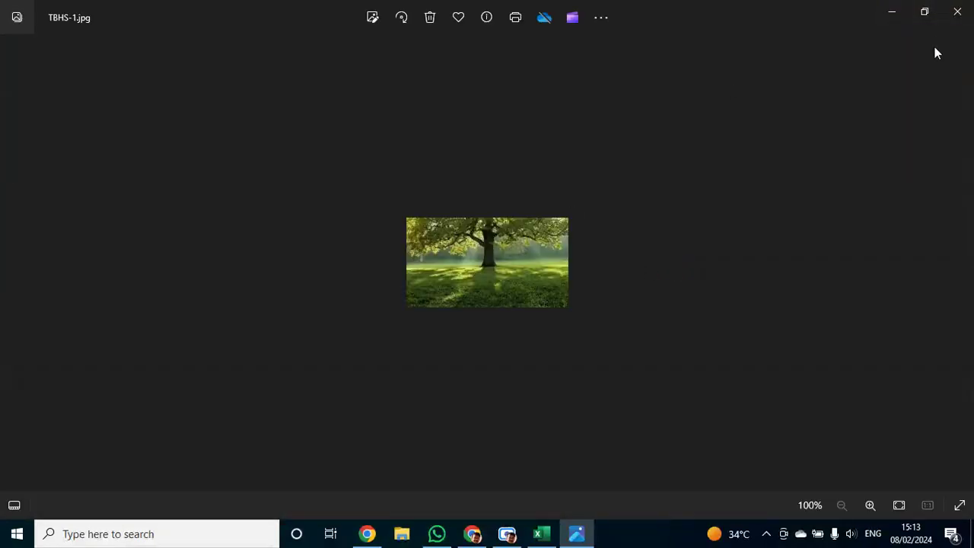
- Close the TBHS-1.jpg photo in Microsoft Photos
click(956, 11)
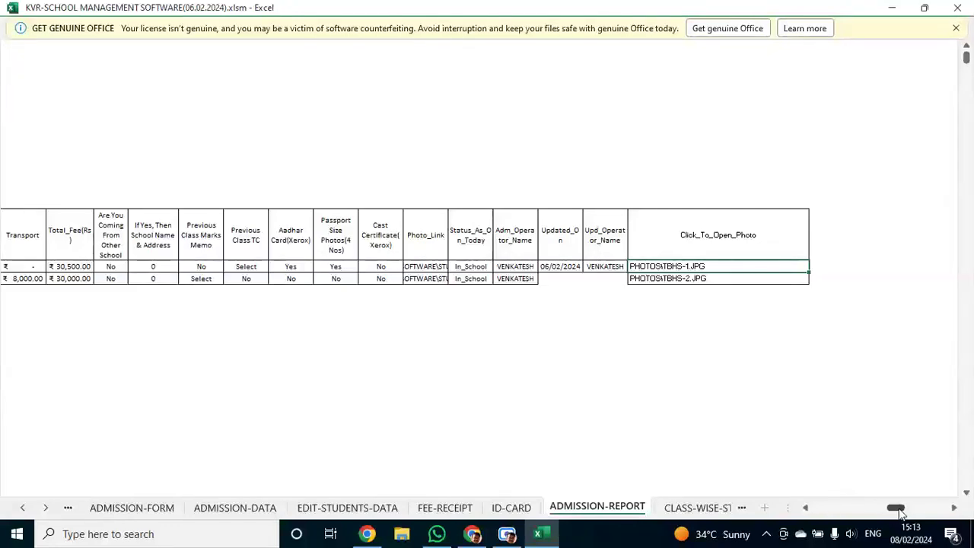
- From the dashboard, open the class-wise students report and choose 9th as the class
drag(895, 508, 820, 507)
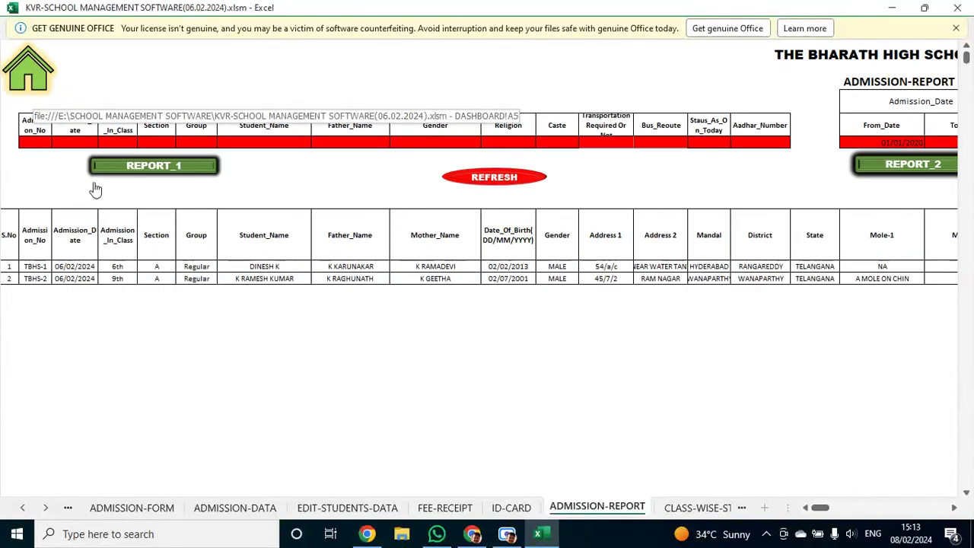
click(32, 65)
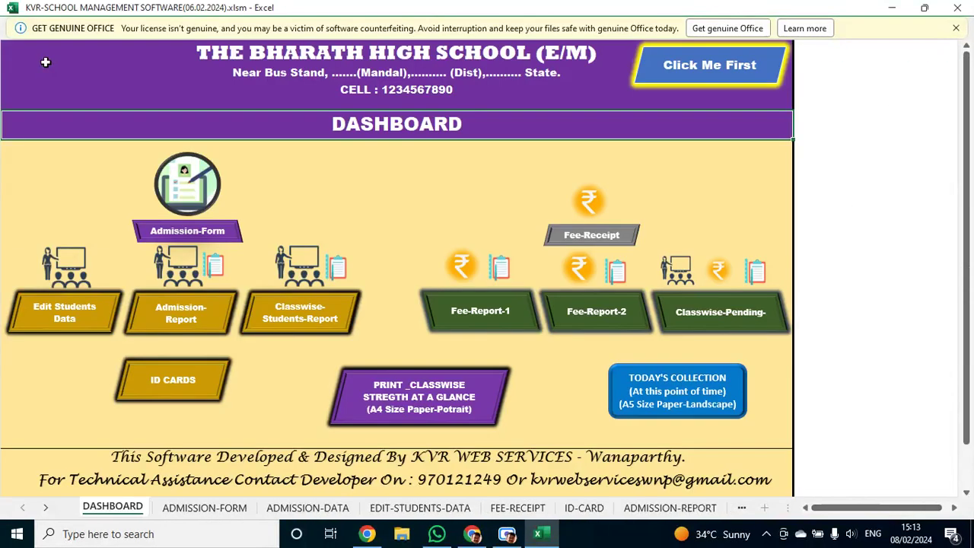
click(322, 326)
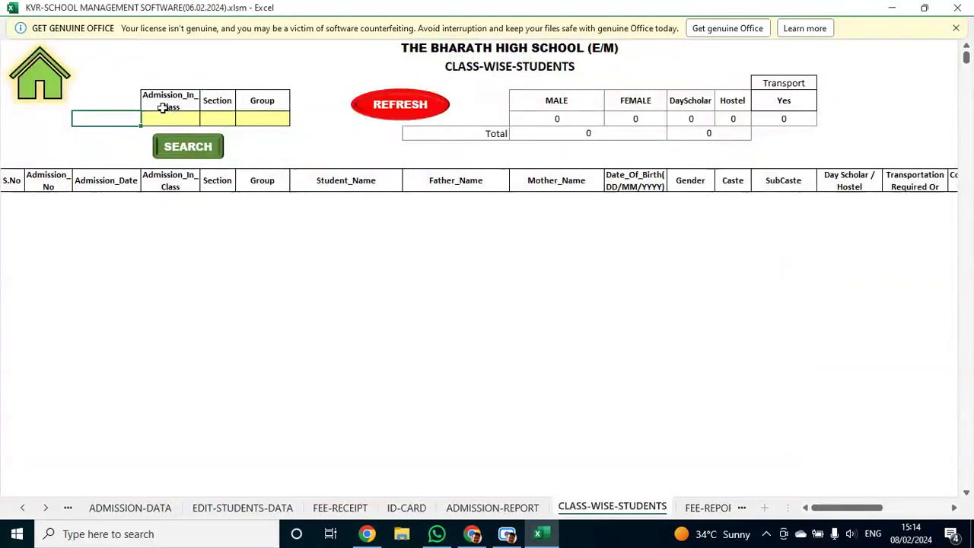
click(166, 118)
click(205, 119)
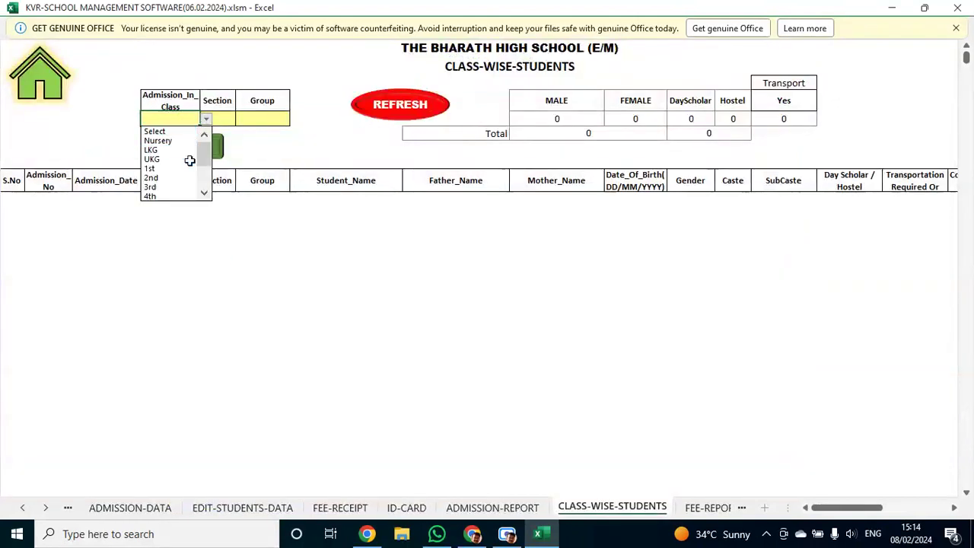
drag(203, 155, 202, 169)
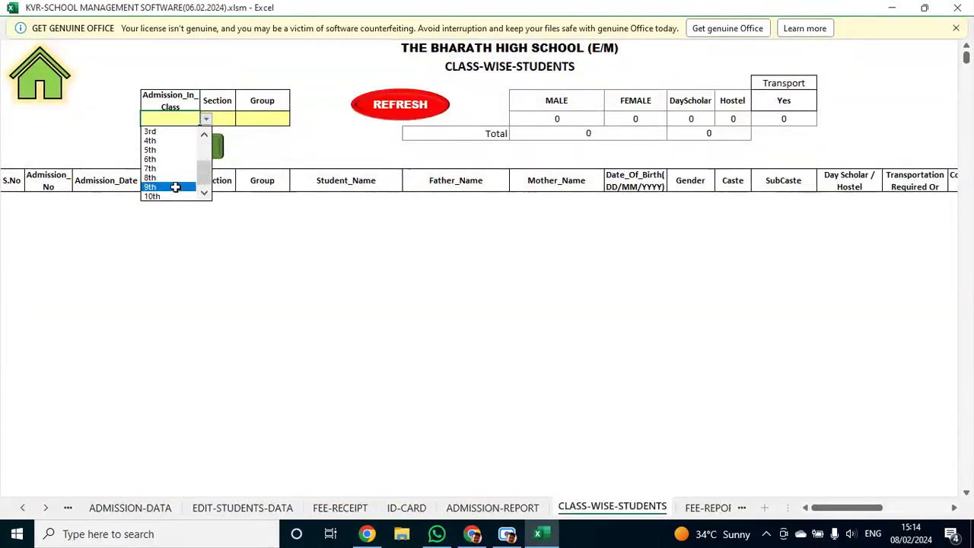
click(192, 180)
- Search 9th-class Regular-group students, listing male day scholar TBHS-2, then return to the dashboard
click(201, 150)
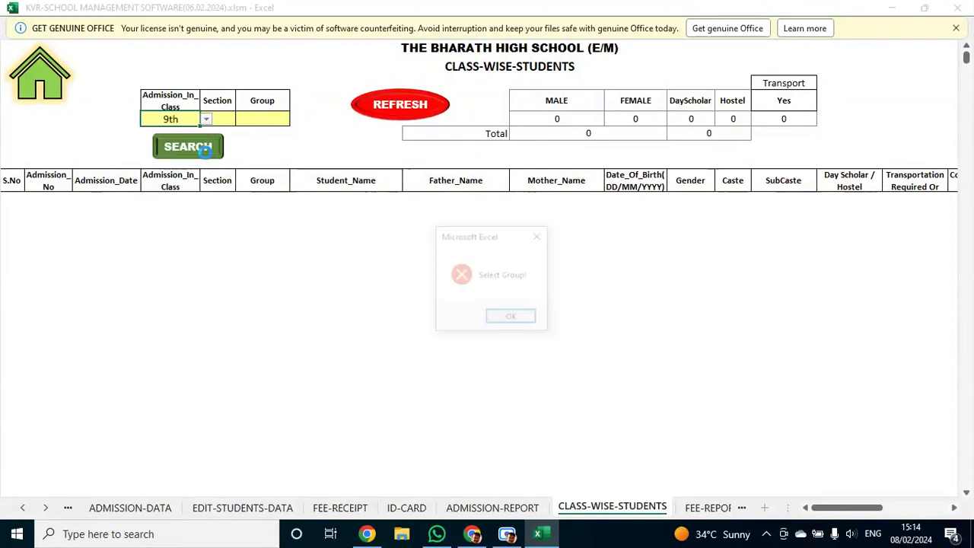
click(516, 318)
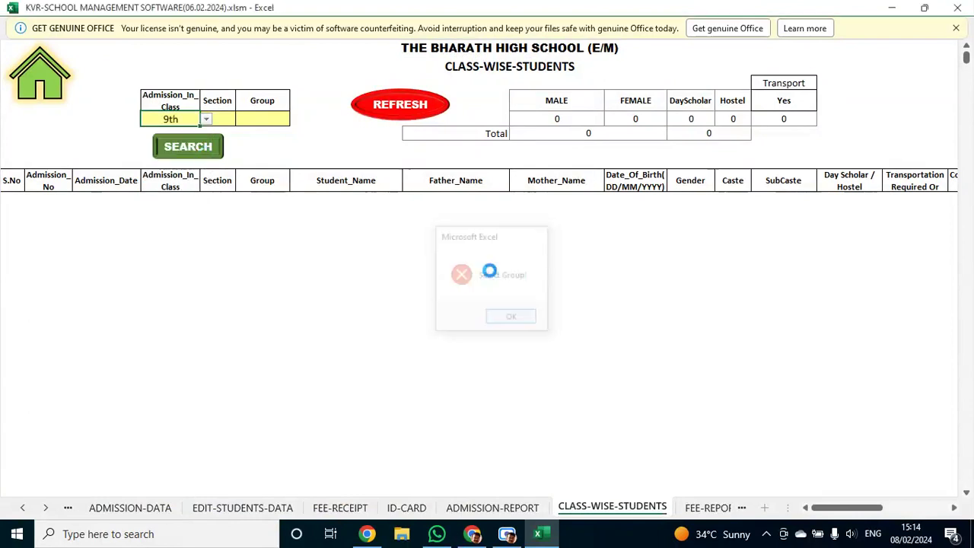
click(292, 120)
click(286, 141)
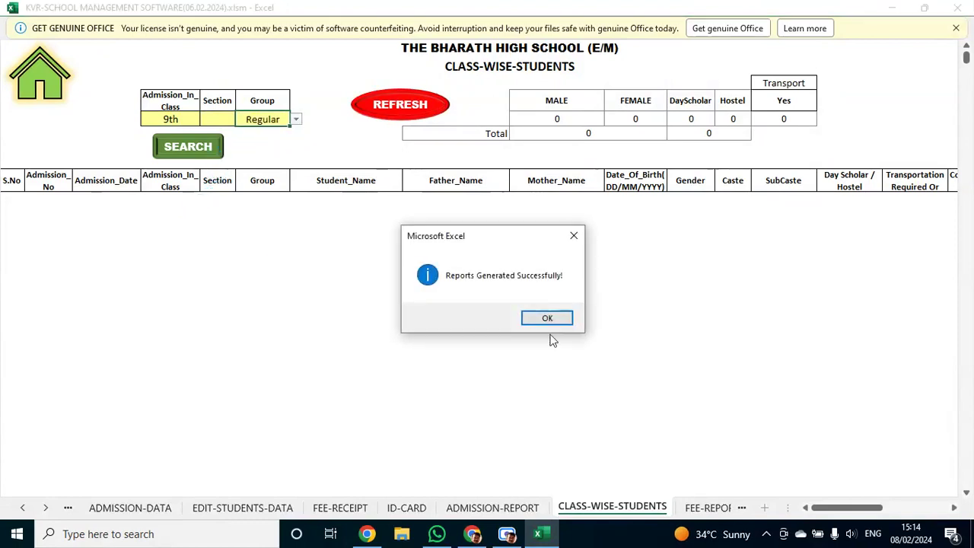
click(560, 320)
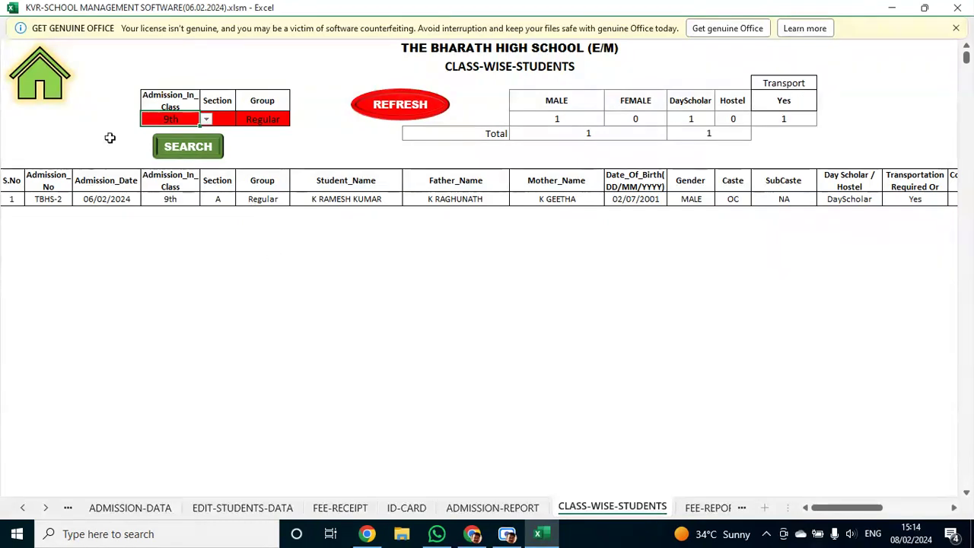
click(53, 92)
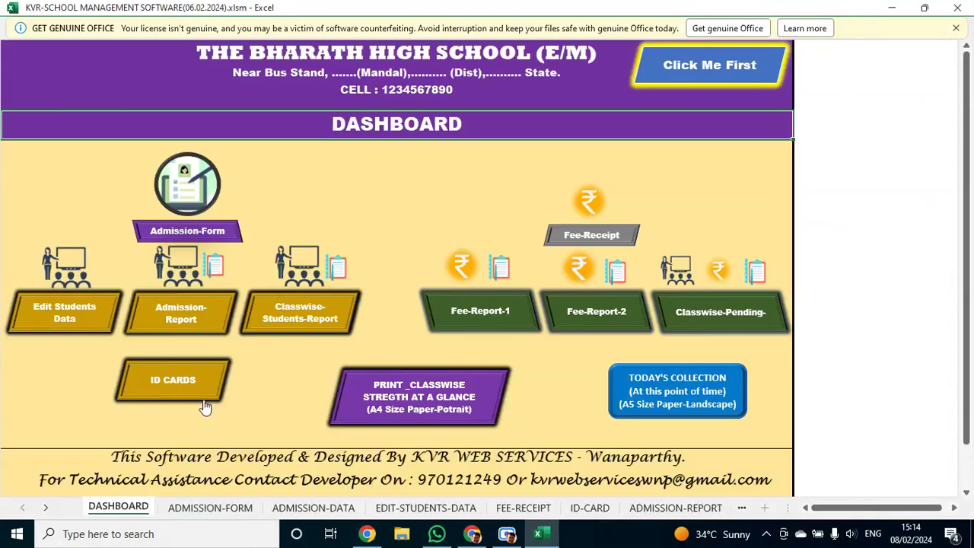
- On the ID-CARD sheet, clear admission numbers 1–3 and re-enter admission 1 for the first card
click(197, 394)
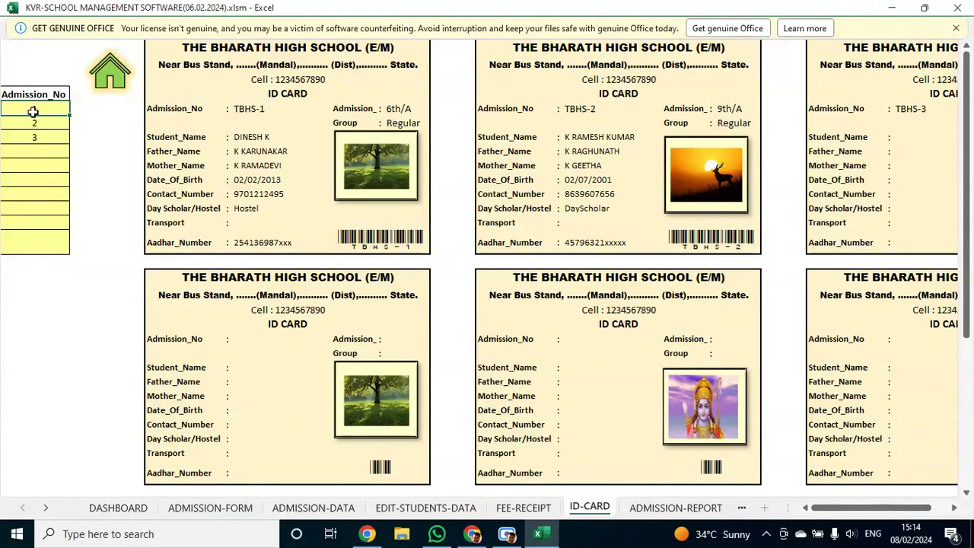
drag(32, 110, 30, 139)
key(Delete)
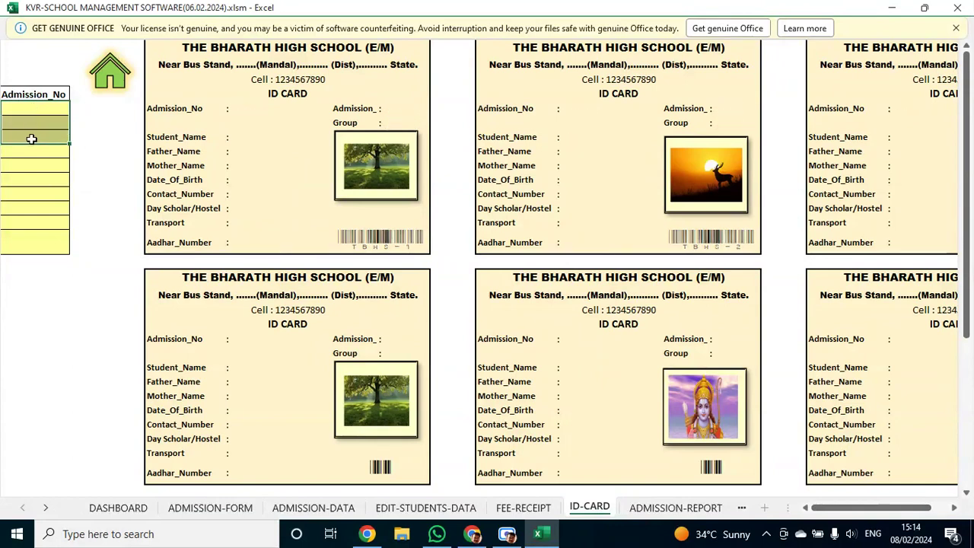
click(35, 108)
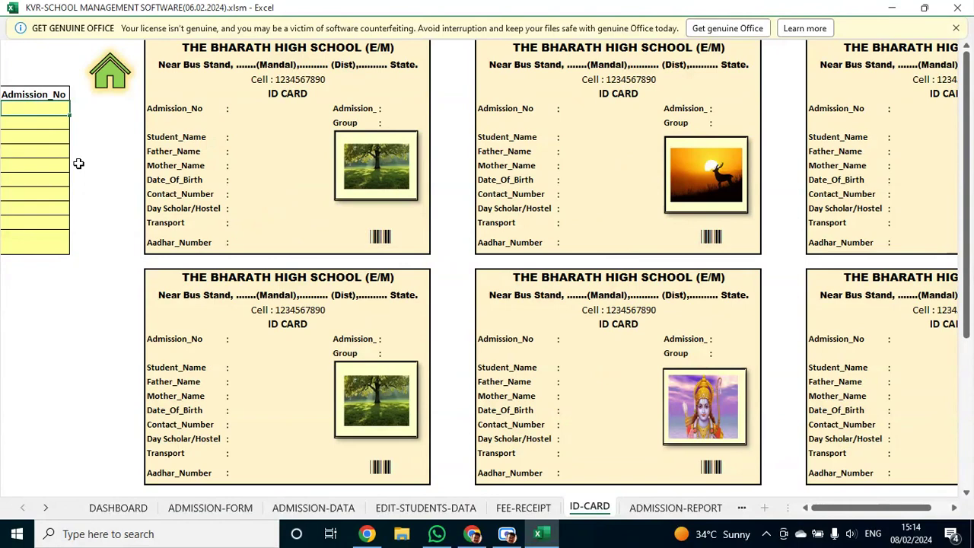
text(1)
key(Return)
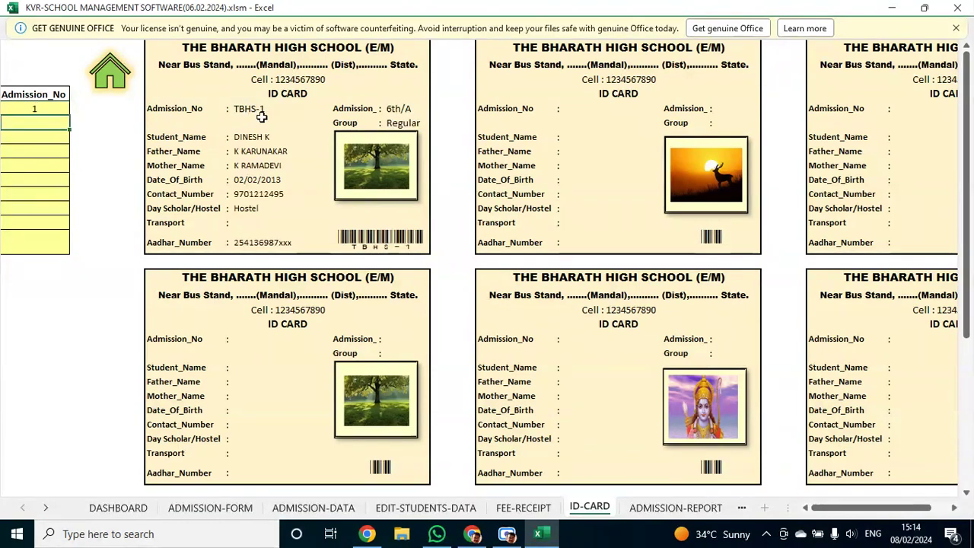
- Enter admission 2 to fill the second ID card for TBHS-2, then return to the dashboard
click(49, 109)
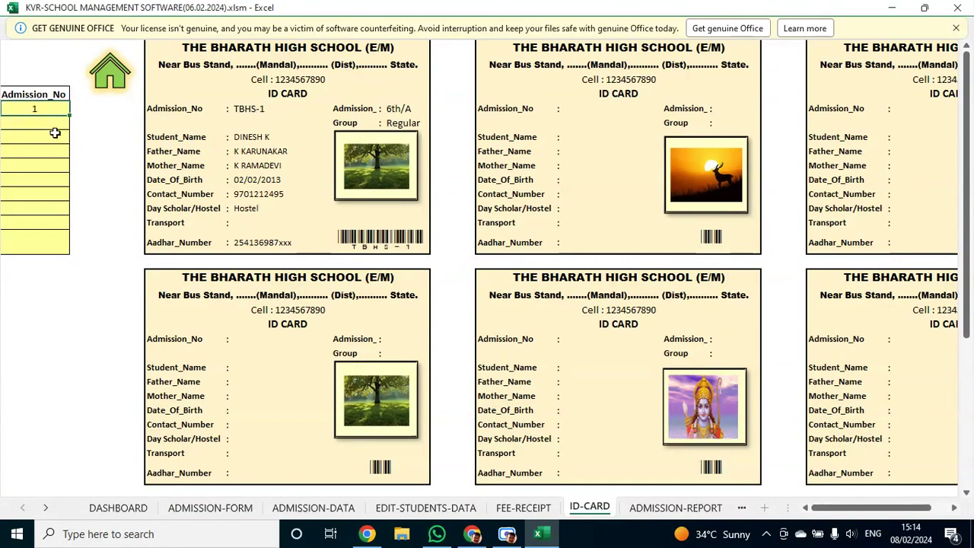
click(46, 125)
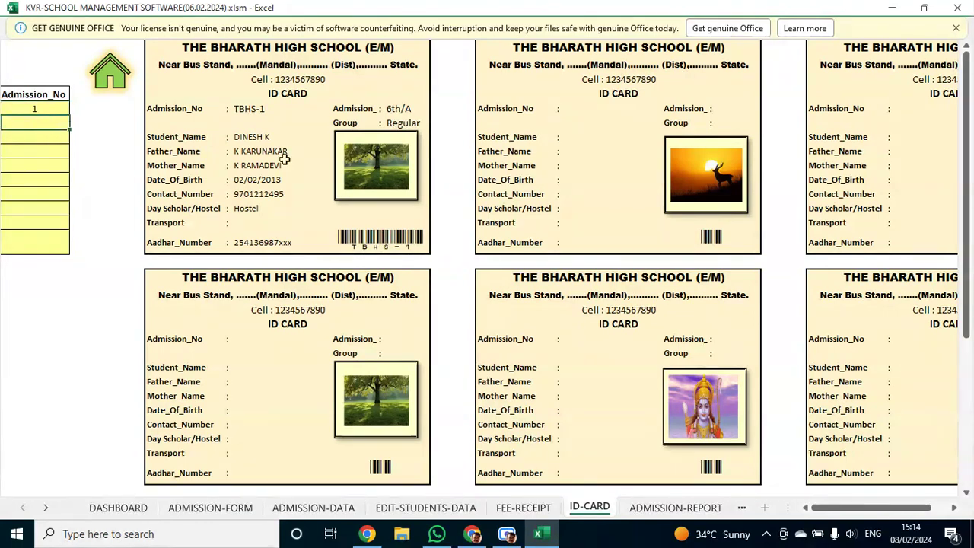
text(2)
key(Return)
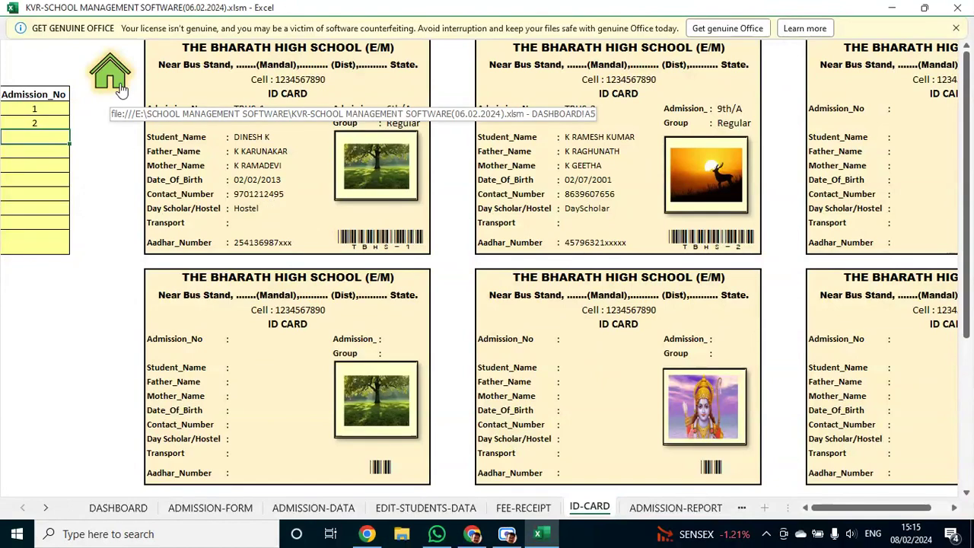
click(119, 87)
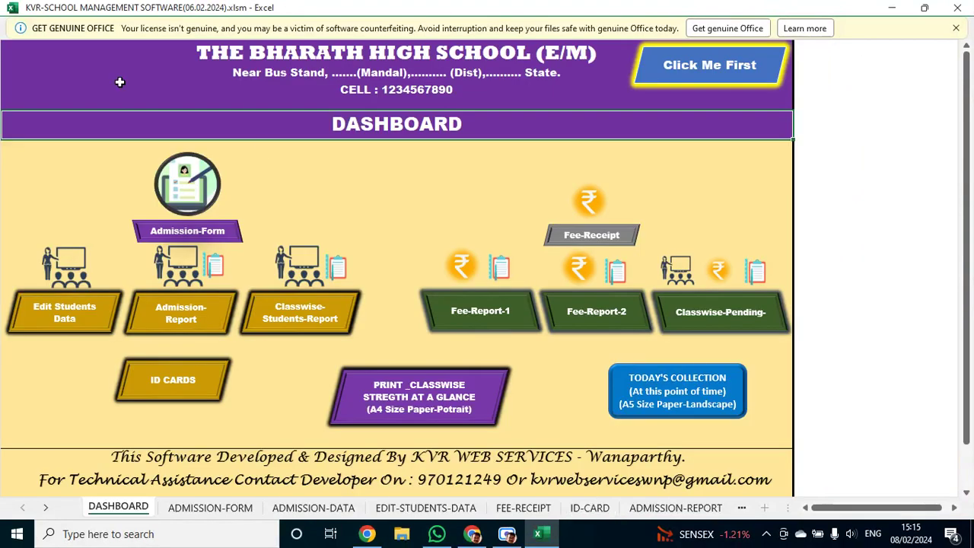
- Open the fee receipt, refresh it, and load admission 1 as receipt RC-12
click(585, 237)
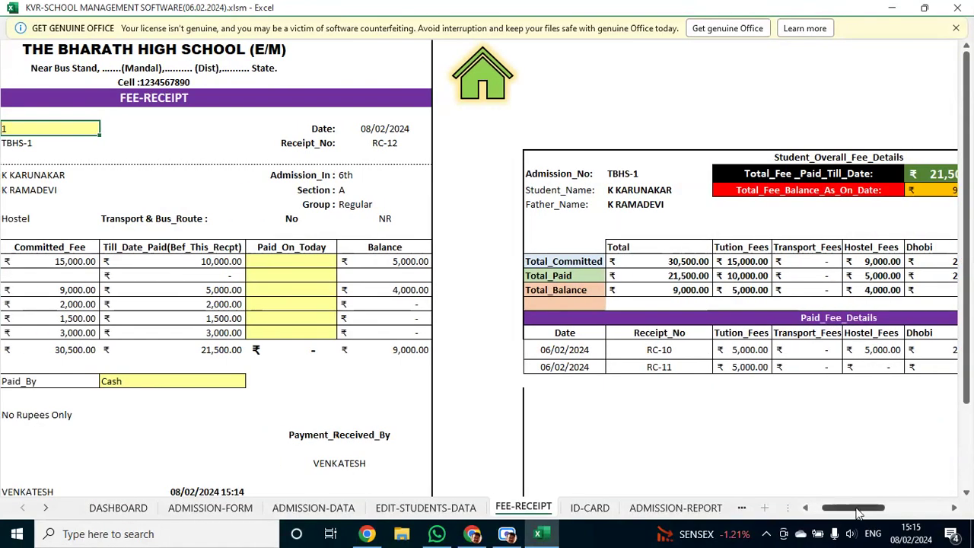
drag(837, 507, 822, 507)
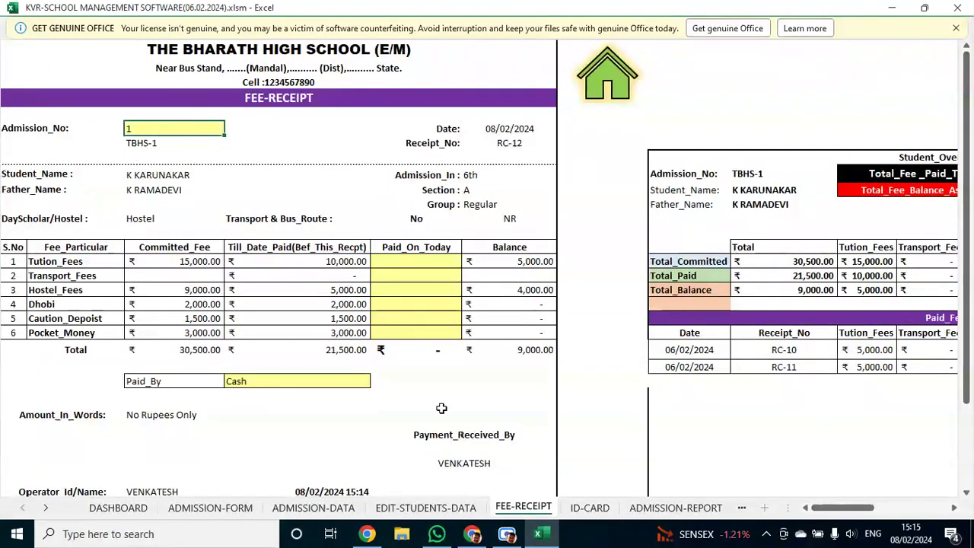
scroll(426, 411, down, 2)
click(421, 449)
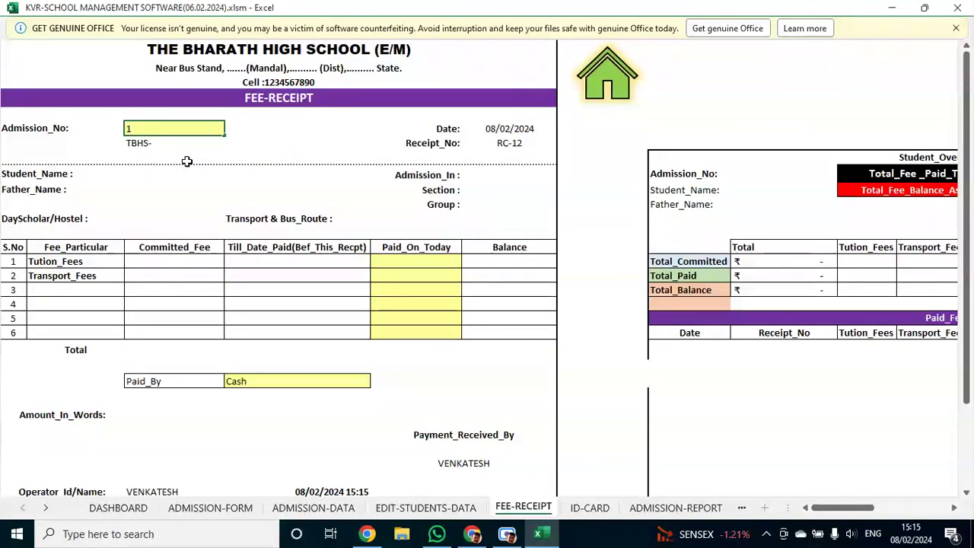
key(Return)
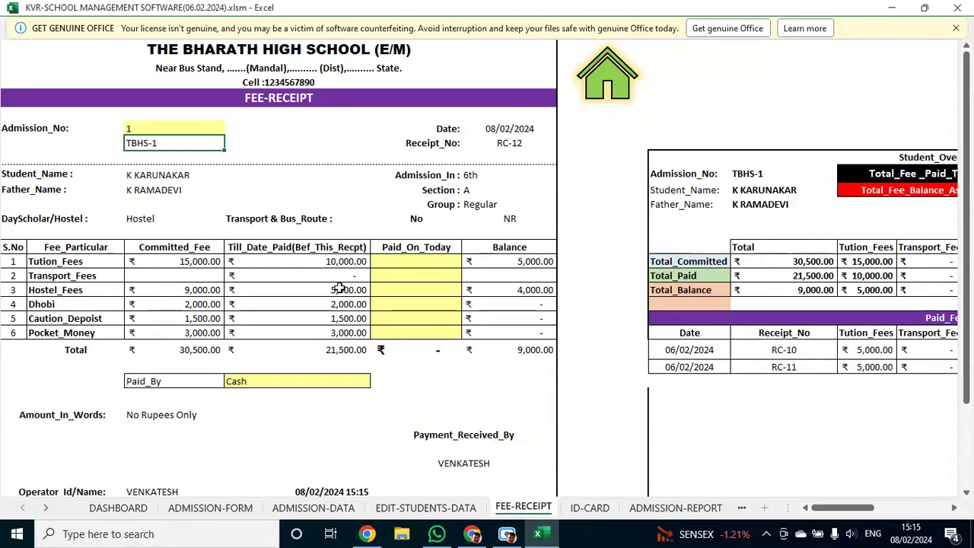
- Review tuition, hostel, Dhobi and caution deposit paid, totalling 21,500.00 paid with 9,000.00 balance
click(344, 262)
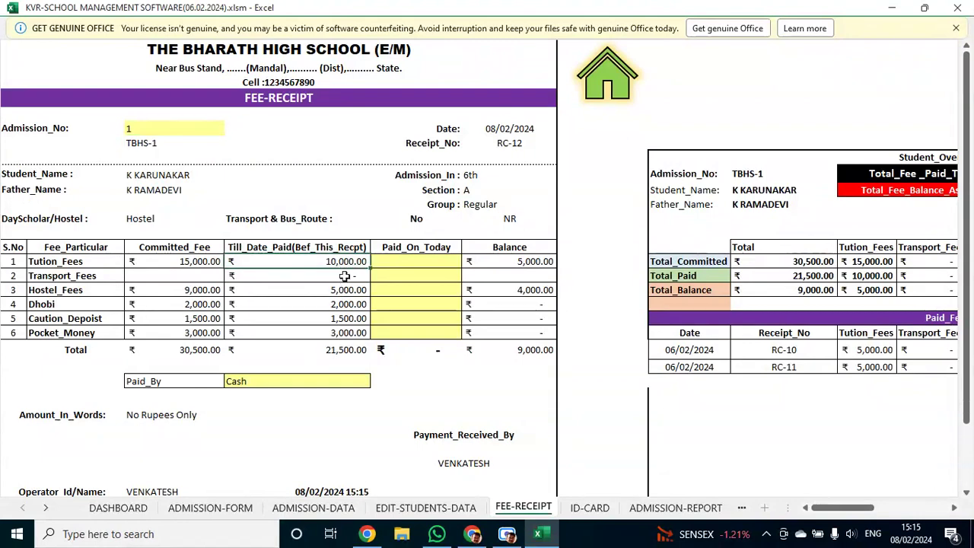
click(345, 291)
click(341, 305)
click(342, 317)
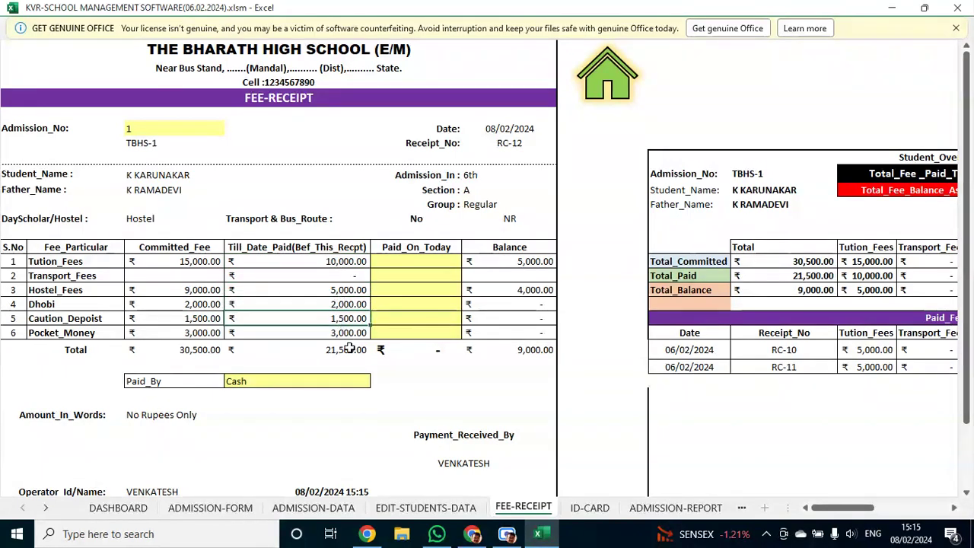
click(525, 349)
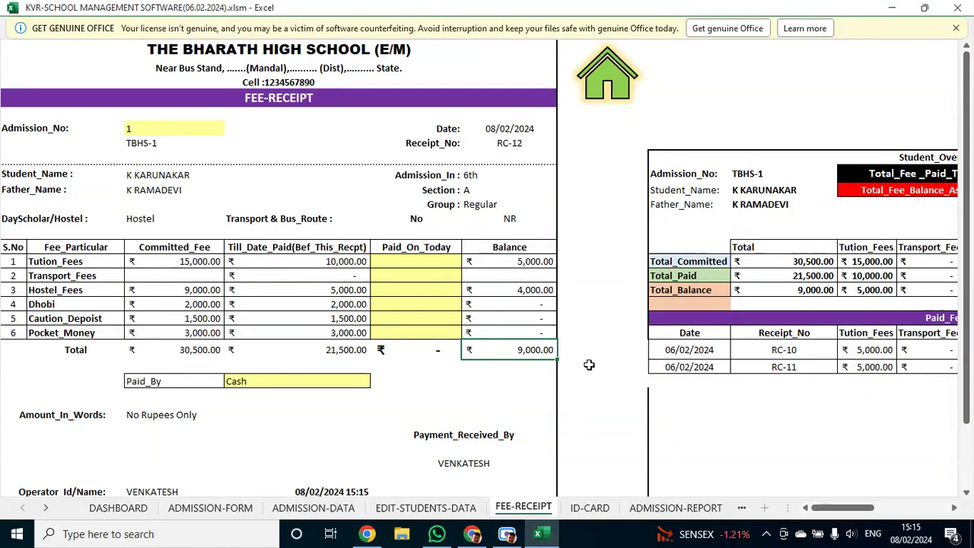
drag(845, 510, 845, 511)
click(338, 351)
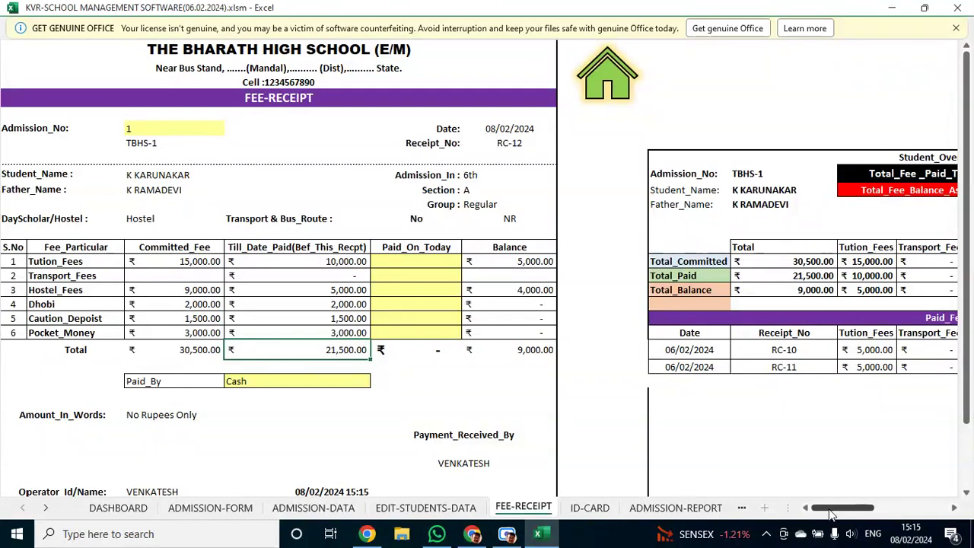
drag(831, 515, 864, 514)
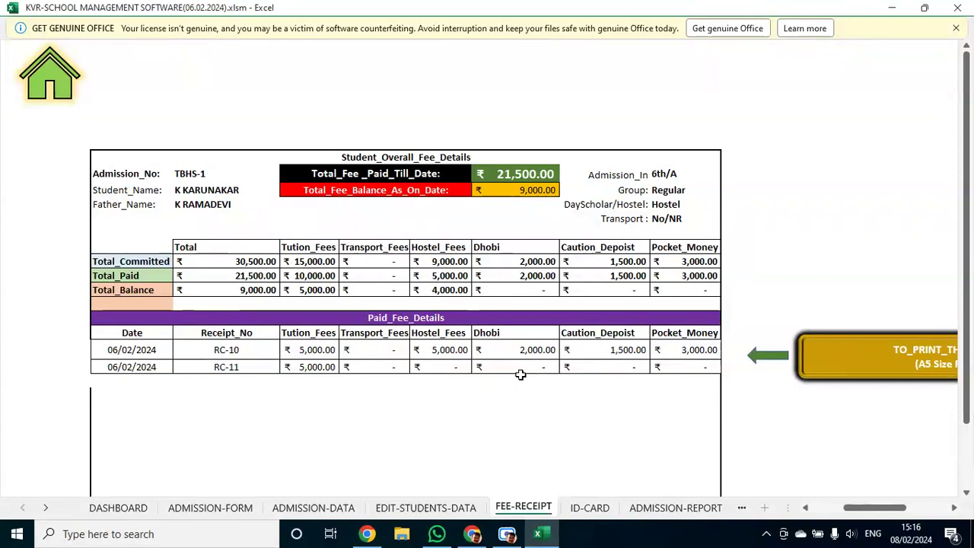
- Review TBHS-1's receipts RC-10 (5,000.00 tuition) and RC-11, then return to the dashboard
drag(891, 512, 841, 512)
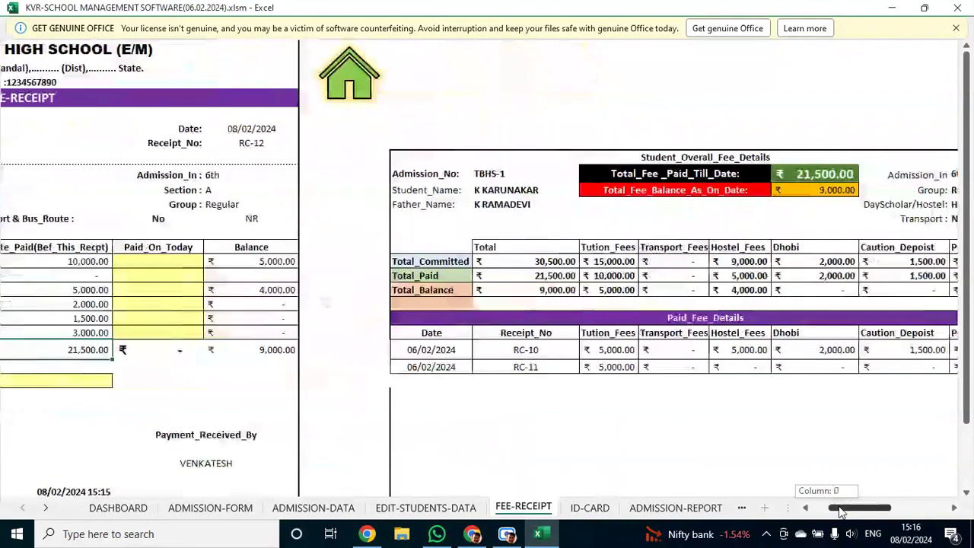
drag(840, 512, 837, 512)
click(576, 351)
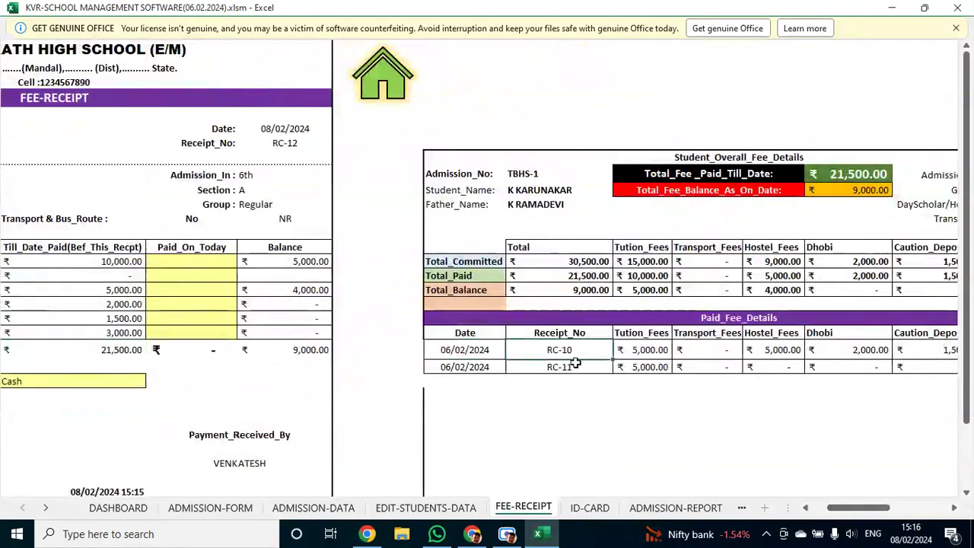
click(569, 367)
click(644, 350)
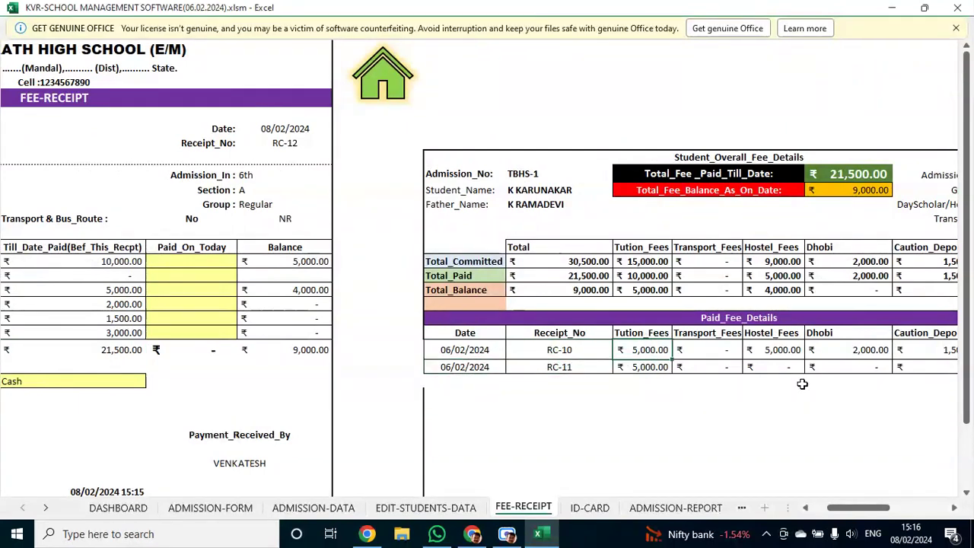
drag(858, 507, 896, 508)
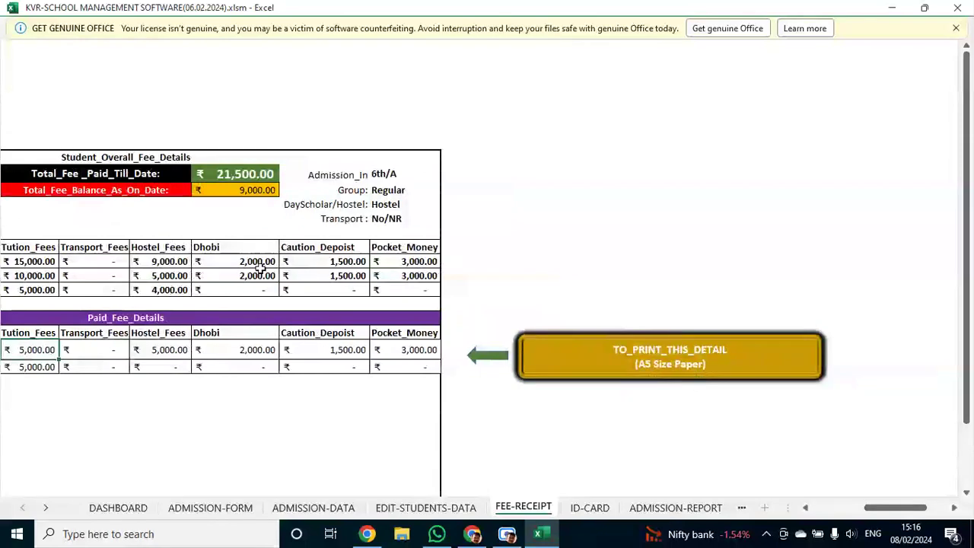
drag(876, 508, 814, 511)
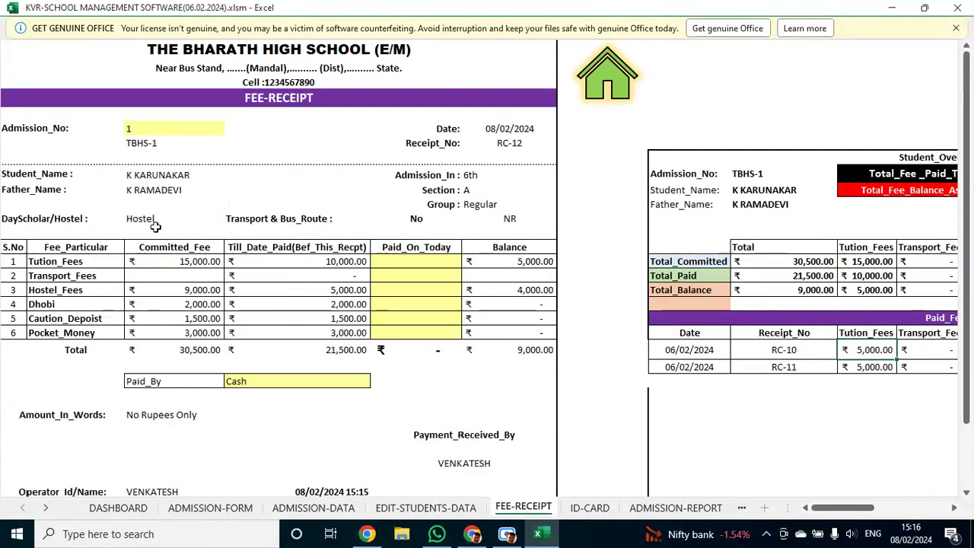
click(590, 100)
click(486, 326)
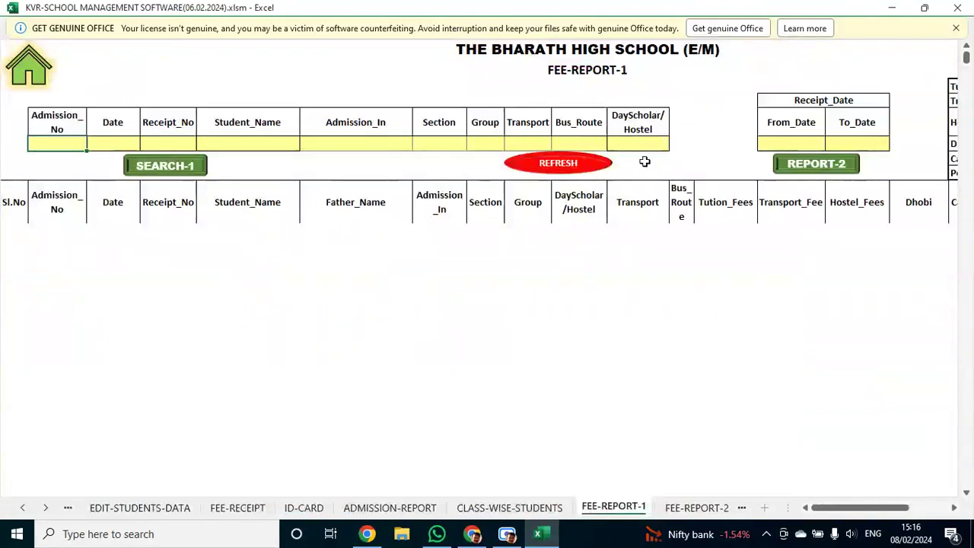
click(639, 143)
click(675, 146)
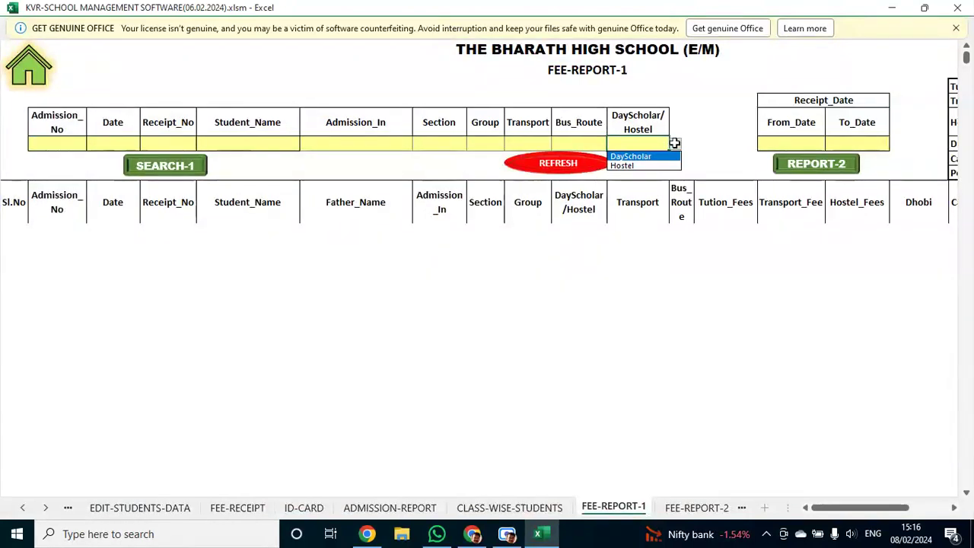
click(659, 167)
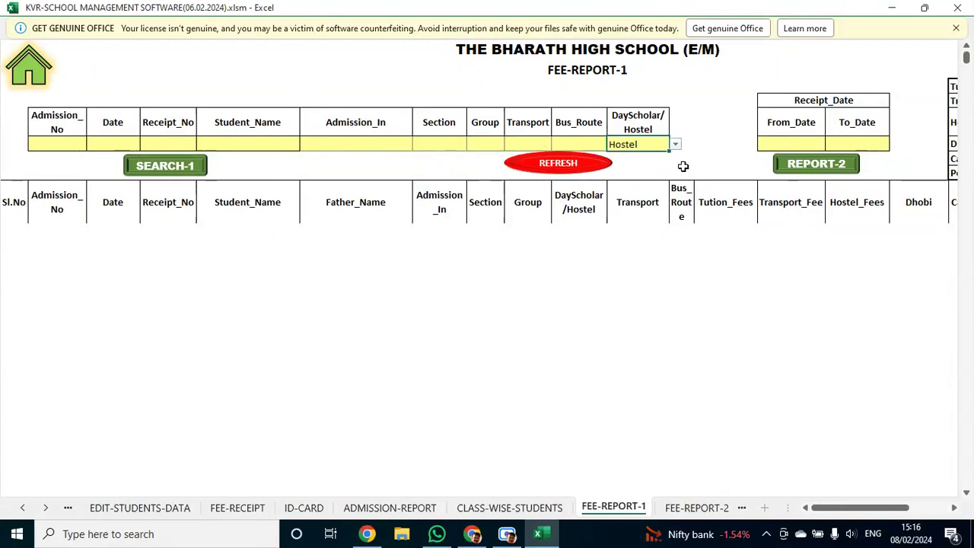
click(675, 144)
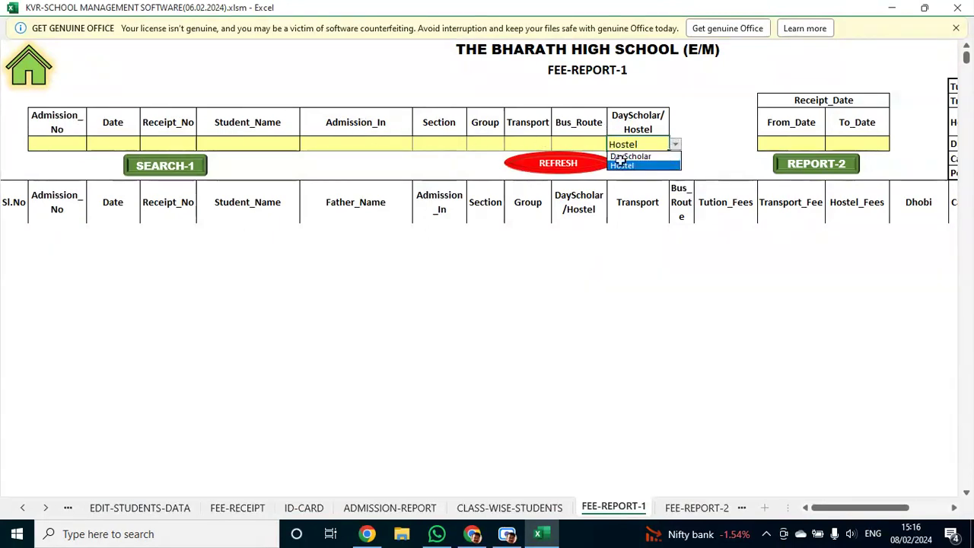
click(560, 168)
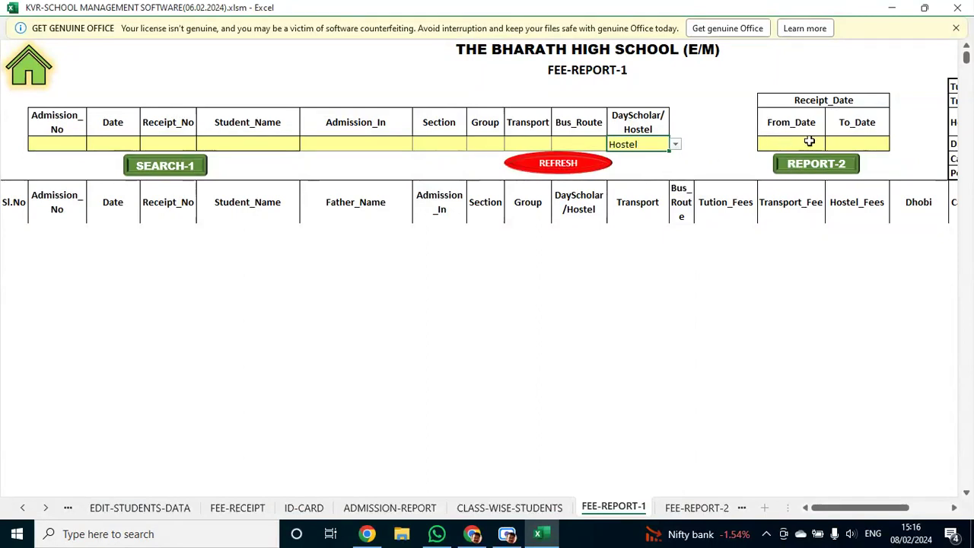
click(556, 163)
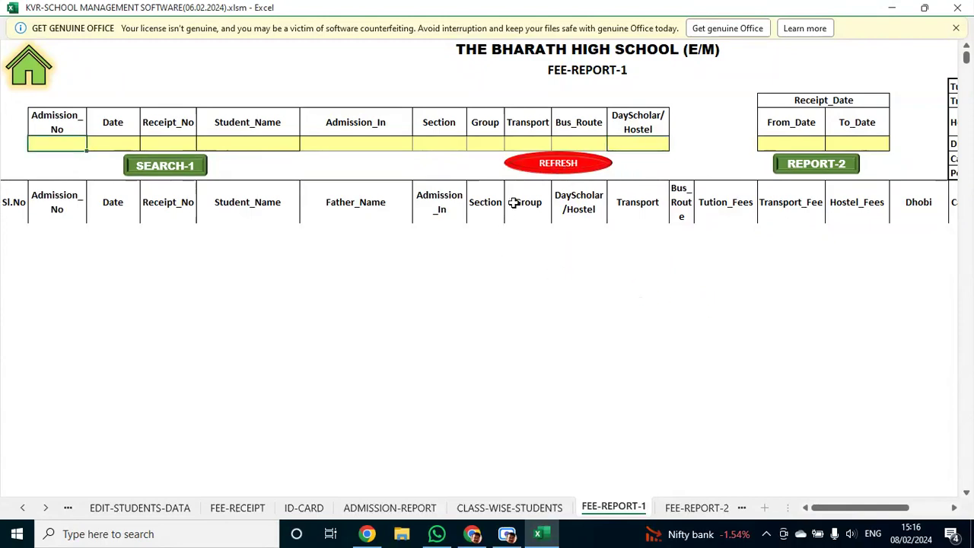
drag(867, 508, 905, 507)
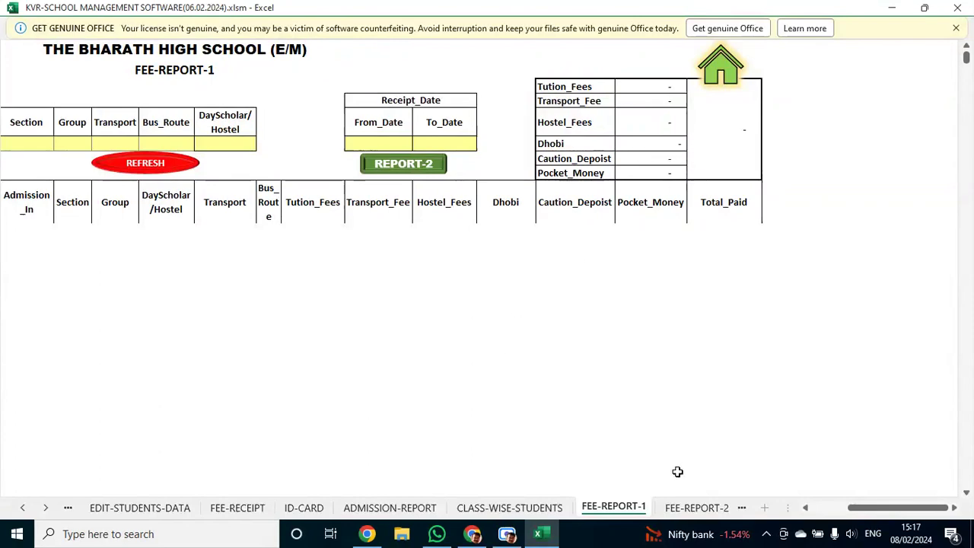
click(718, 70)
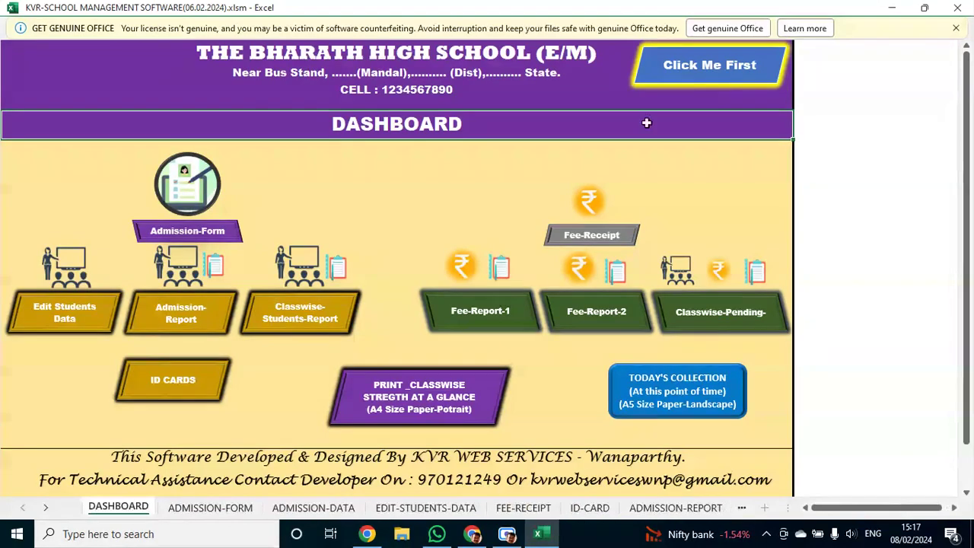
- Filter the fee pending/cleared report to Pending and run the search
click(613, 335)
click(445, 142)
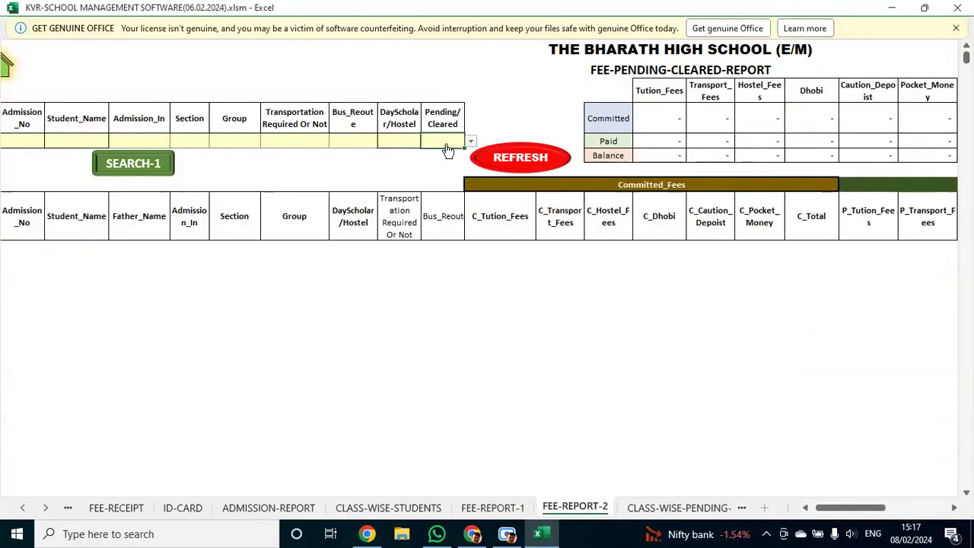
click(471, 144)
click(458, 154)
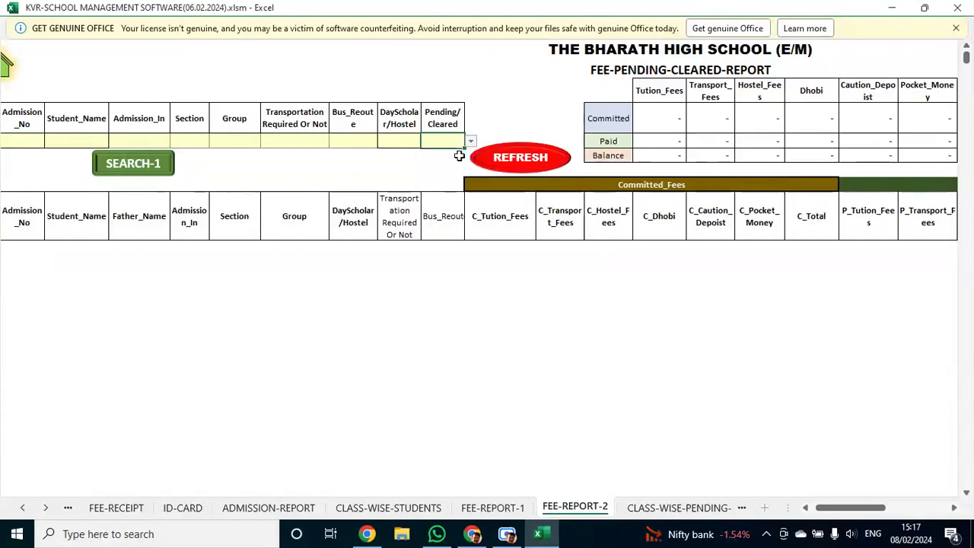
click(132, 166)
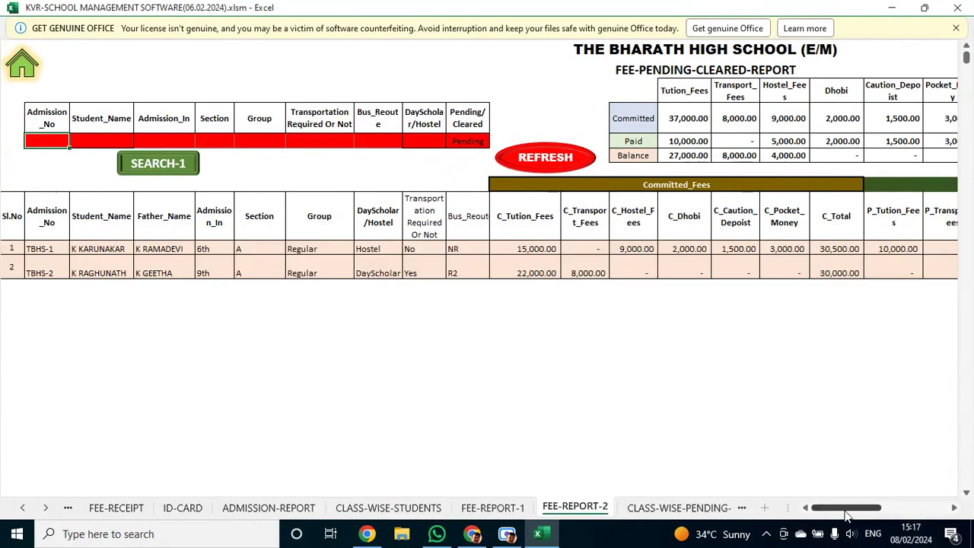
- Review 37,000.00 committed tuition, 27,000.00 tuition balance and 39,000.00 total balance, then return to the dashboard
drag(846, 508, 913, 507)
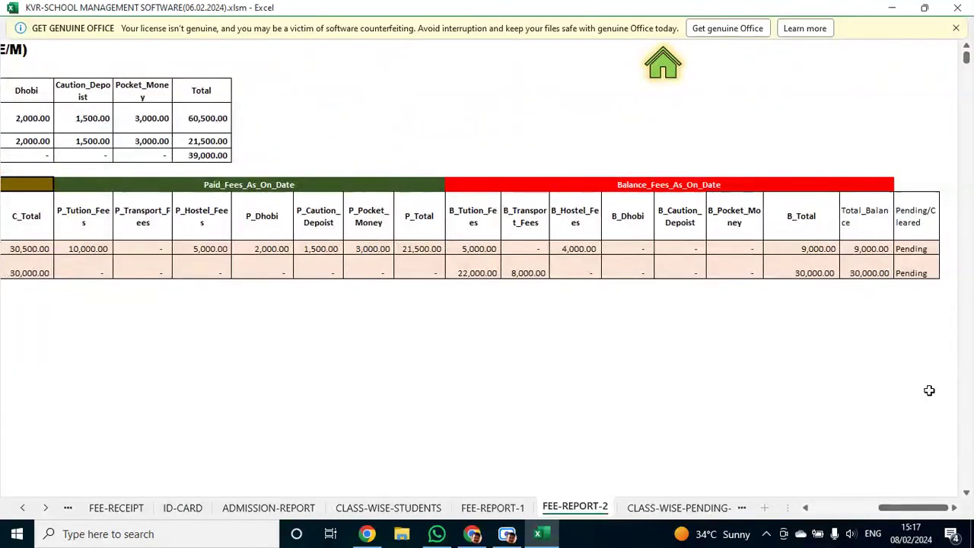
drag(913, 507, 888, 507)
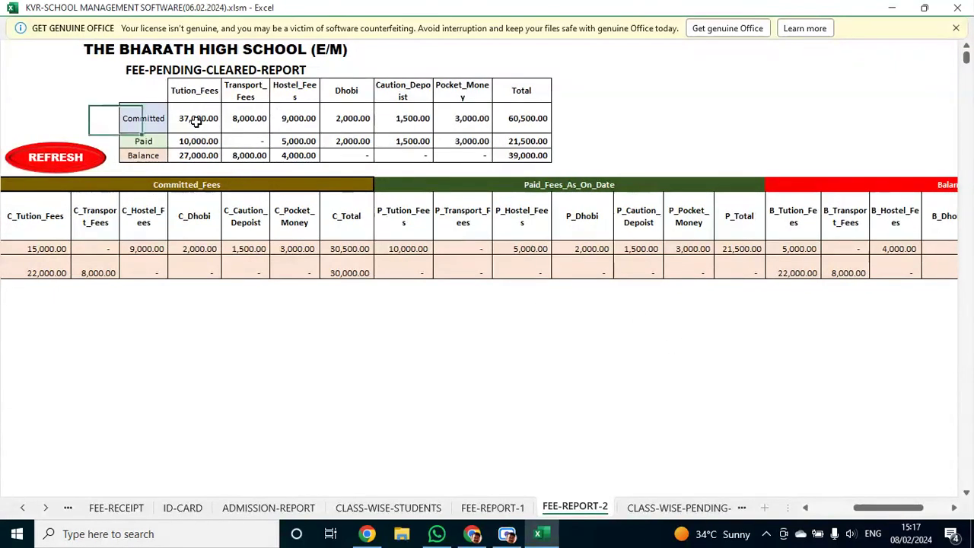
click(197, 124)
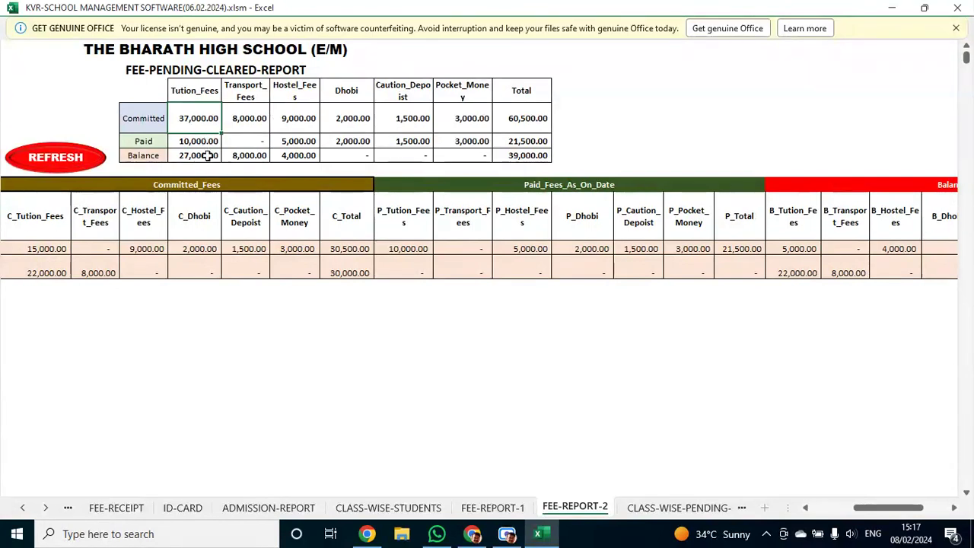
click(203, 140)
click(207, 156)
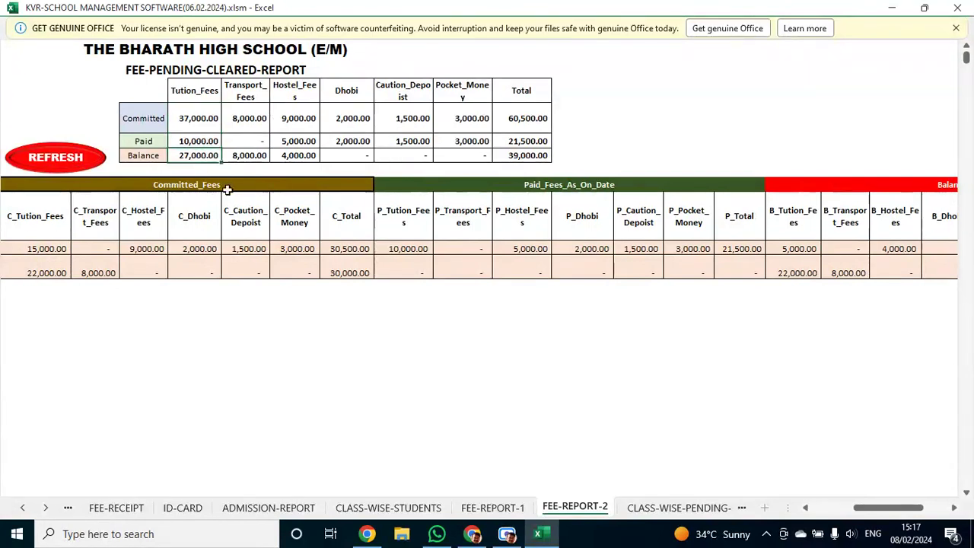
click(540, 156)
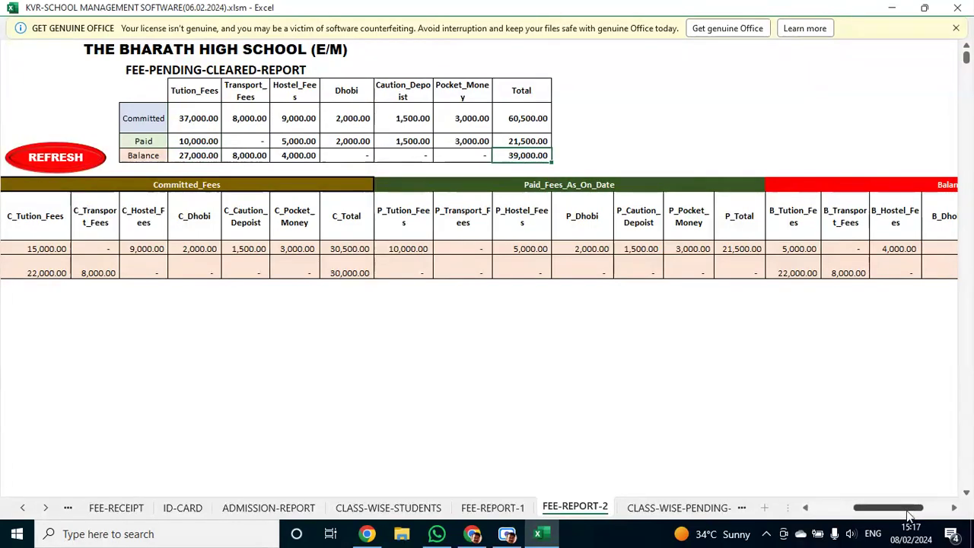
drag(909, 508, 200, 173)
click(17, 68)
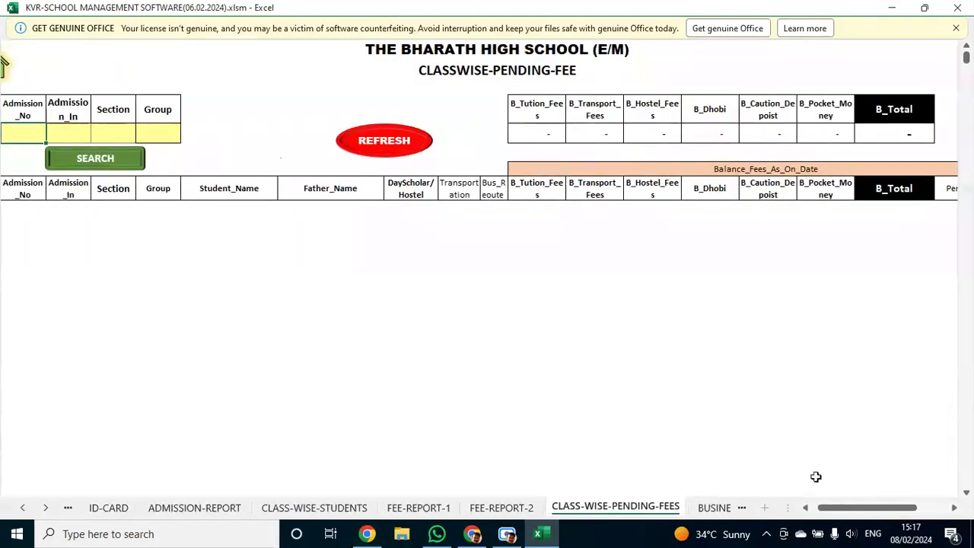
- Filter the class-wise pending fees report to class 6th and run the search
drag(844, 508, 812, 513)
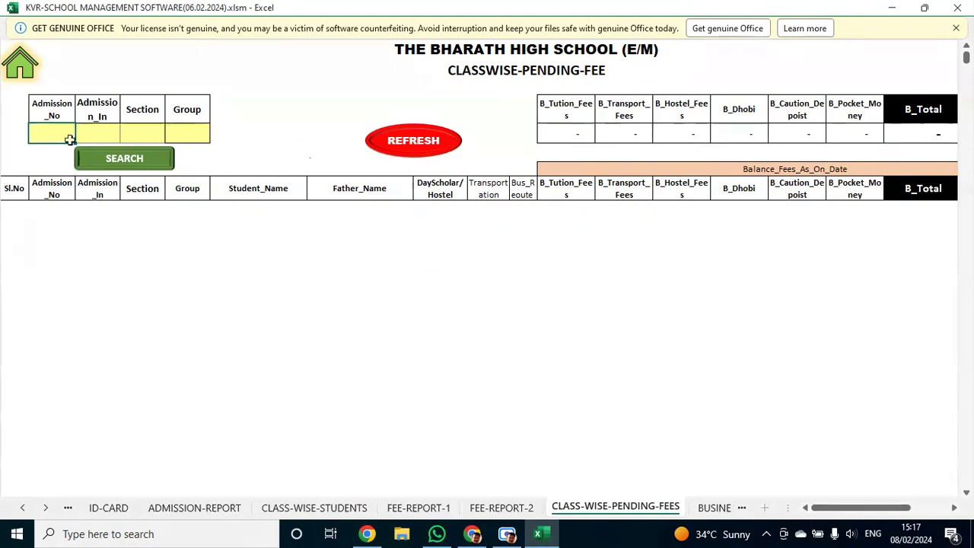
click(102, 132)
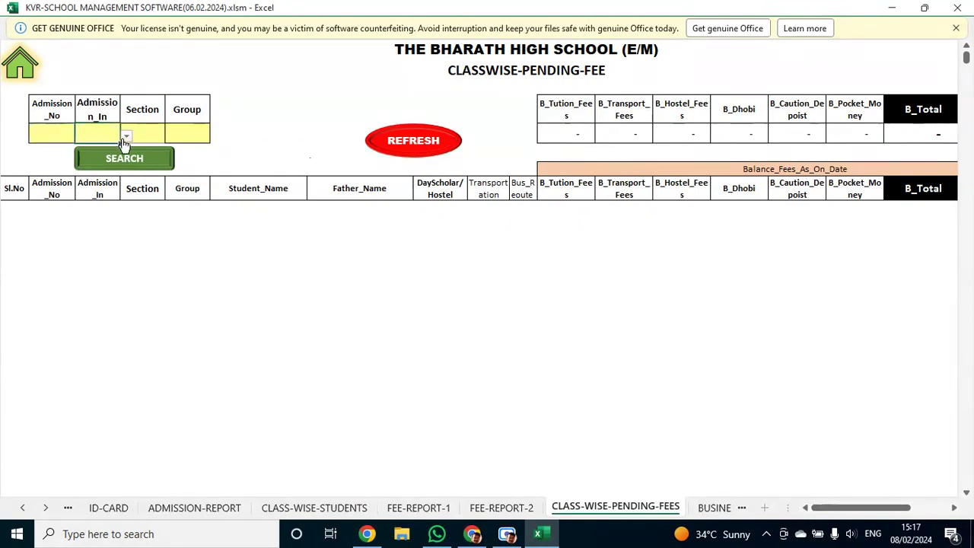
click(125, 137)
scroll(121, 178, down, 2)
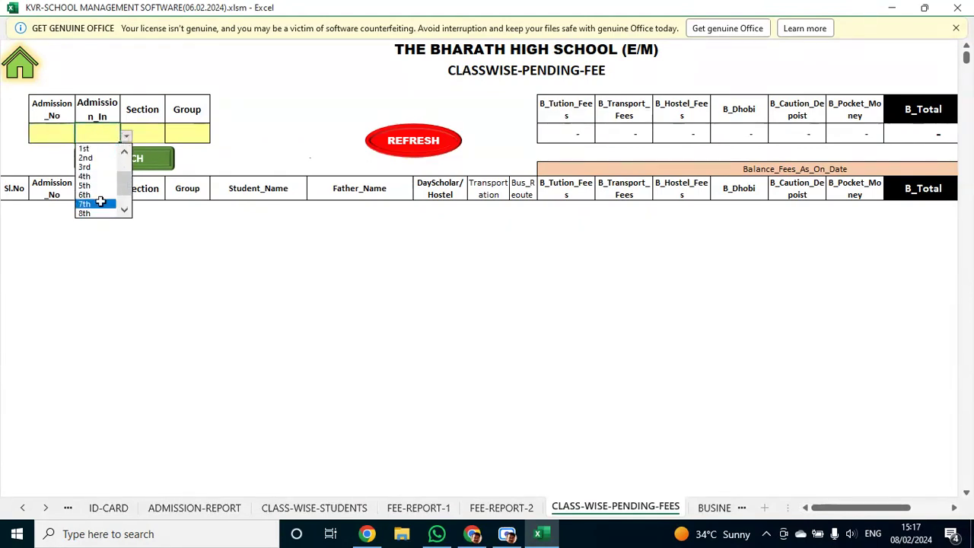
click(91, 195)
click(140, 161)
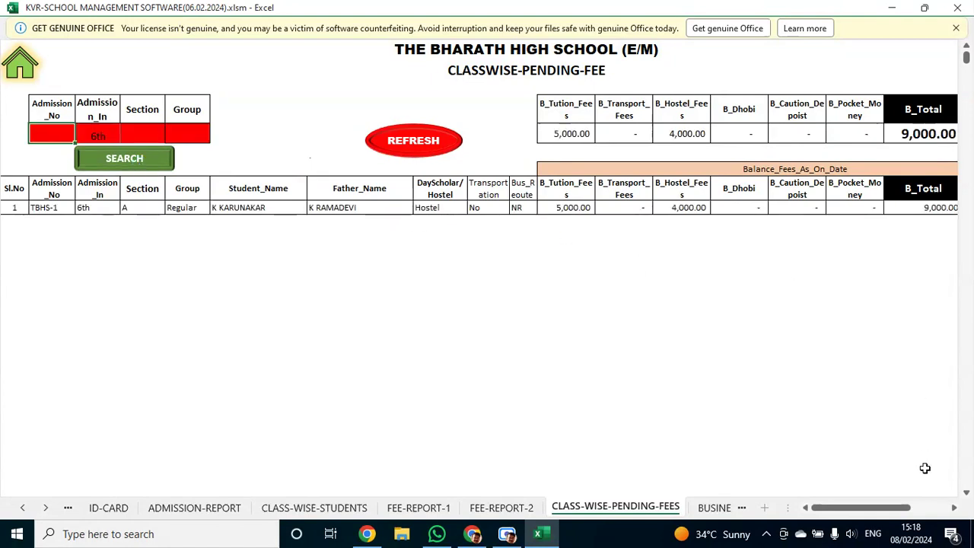
- Review TBHS-1's Pending status and 9,000.00 balance, then clear the filters and results
drag(874, 507, 907, 510)
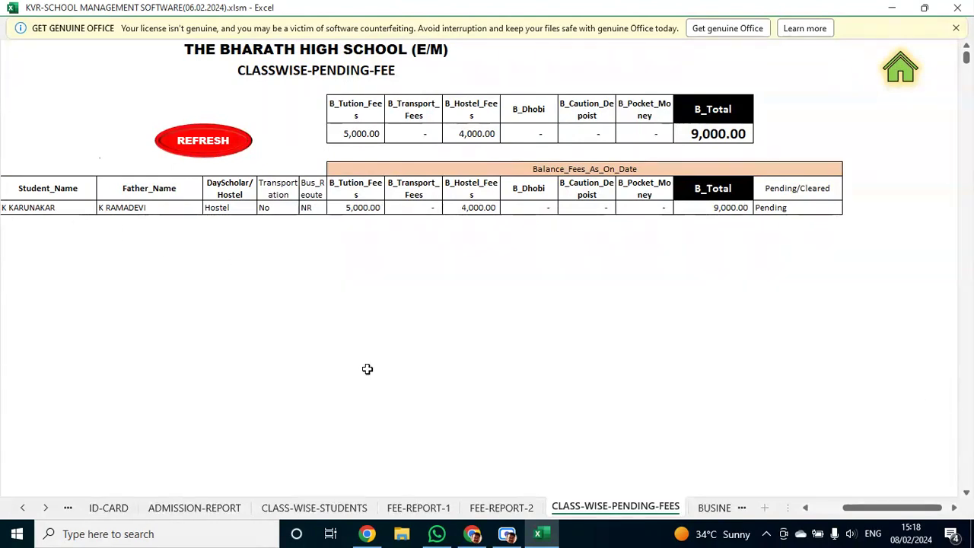
drag(865, 507, 835, 507)
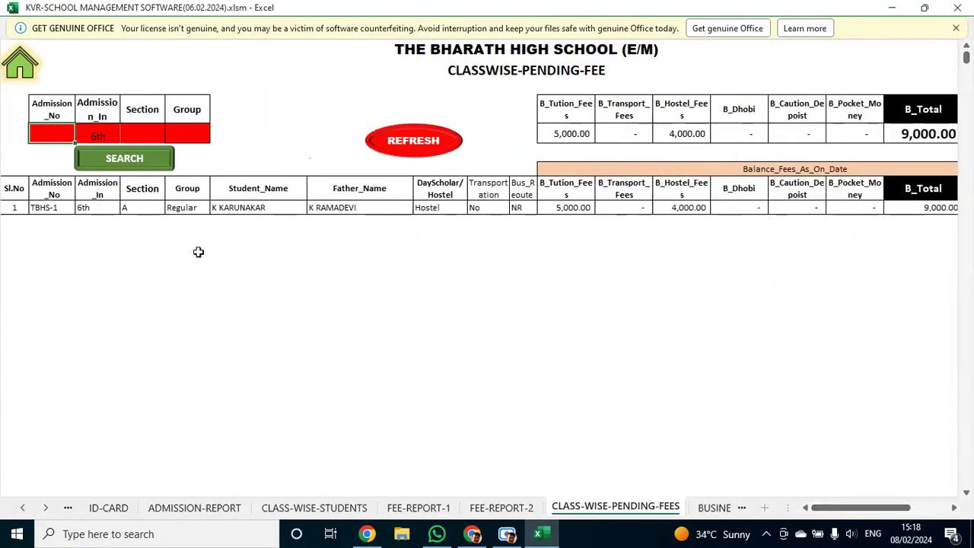
click(414, 144)
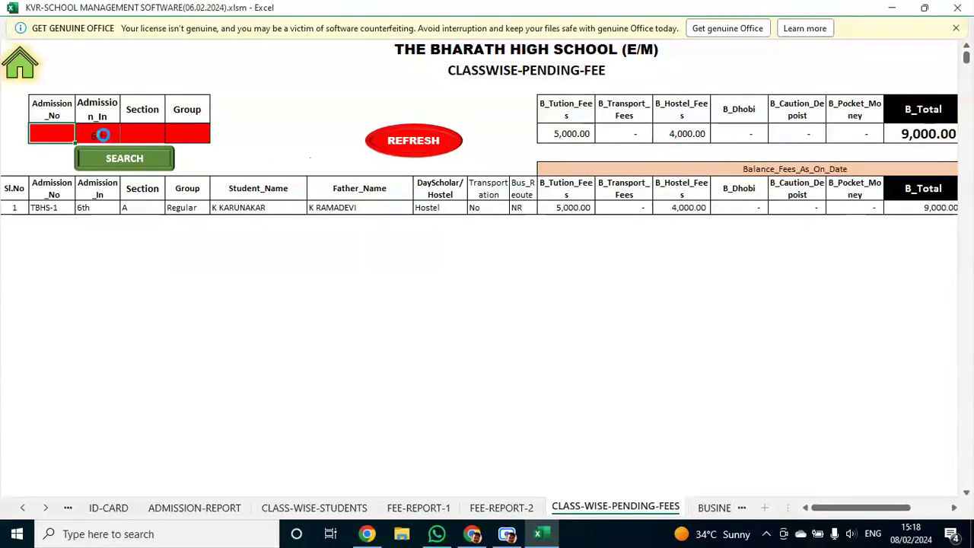
- Set the pending-fee report filters to class 6th and section A
click(106, 137)
click(126, 136)
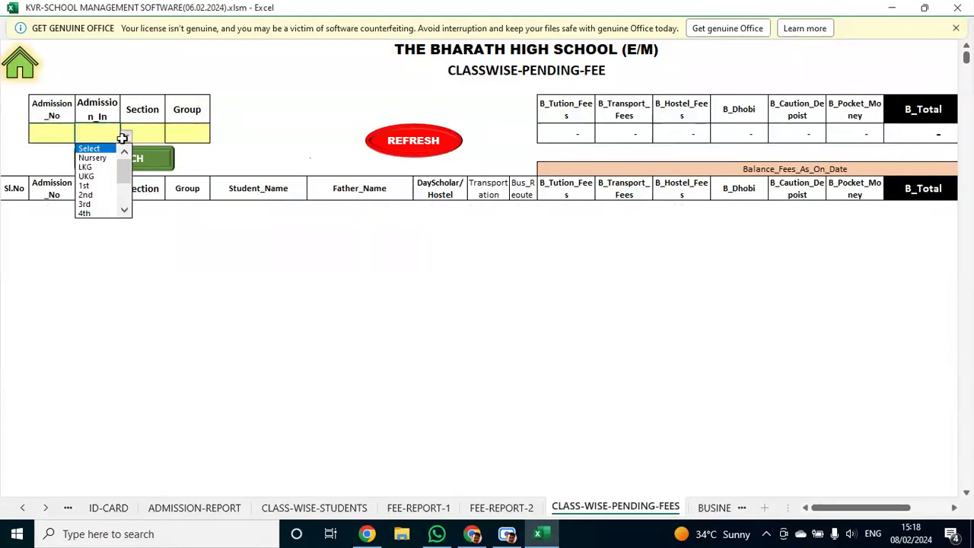
drag(126, 173, 125, 183)
click(105, 194)
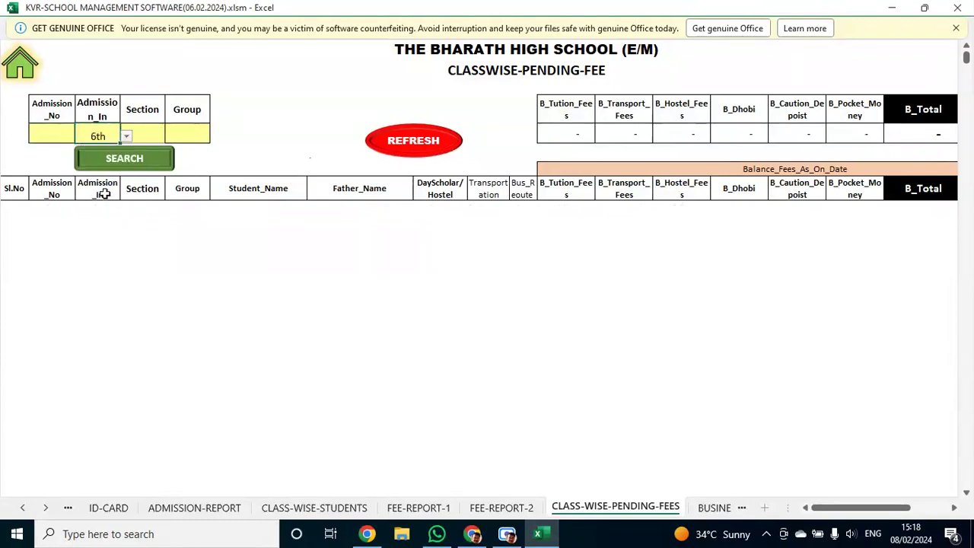
click(152, 132)
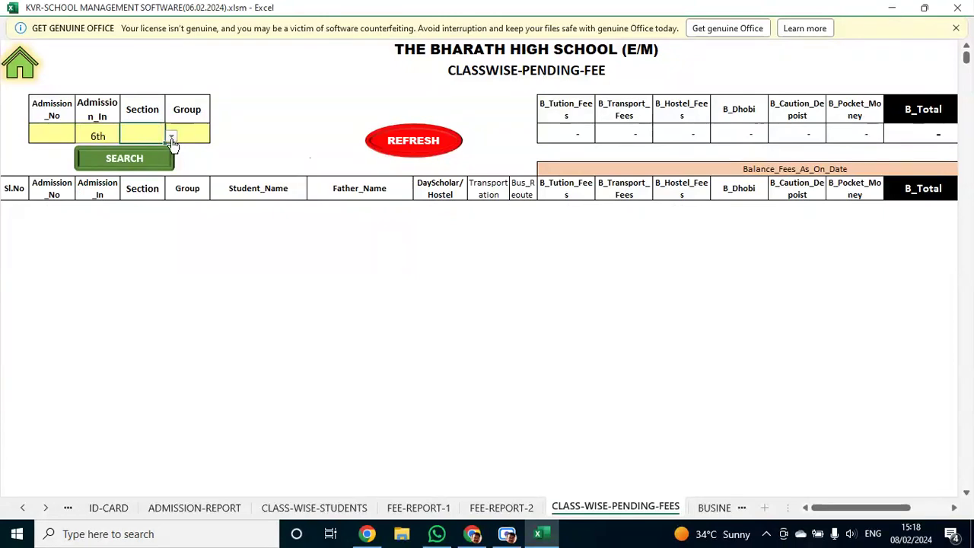
click(171, 139)
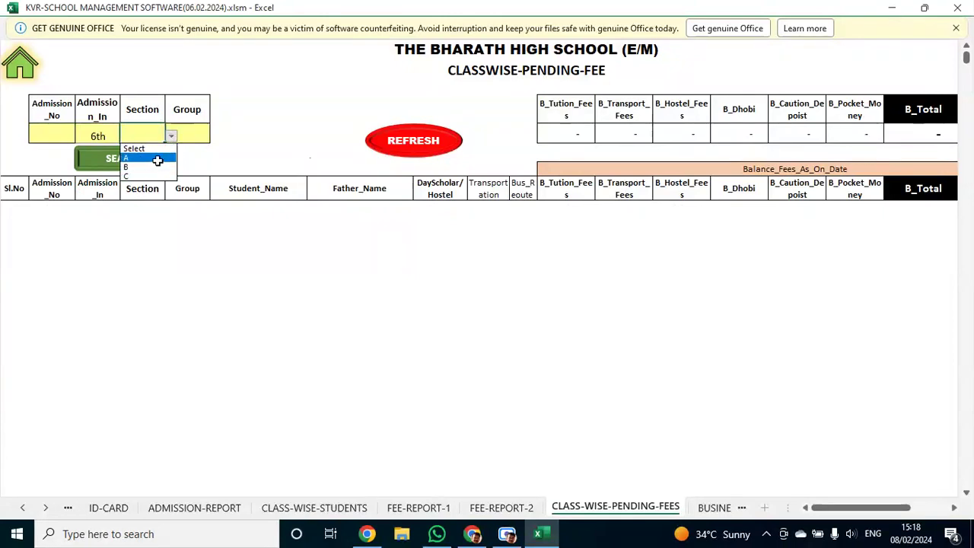
click(156, 157)
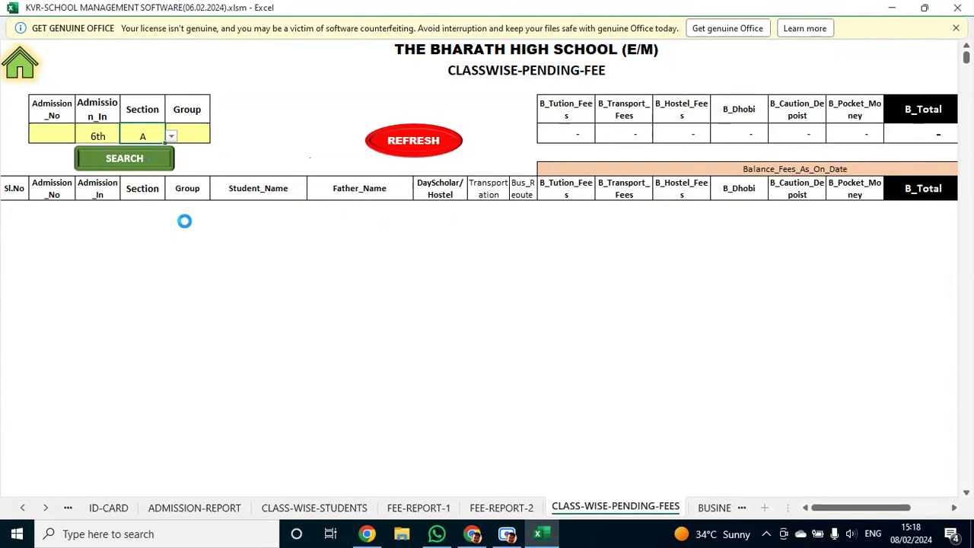
- Review the student's Father_Name and 9,000.00 total balance, clear the report, and return to the dashboard
mouse_move(902, 507)
mouse_down()
mouse_move(941, 506)
mouse_move(864, 507)
mouse_up()
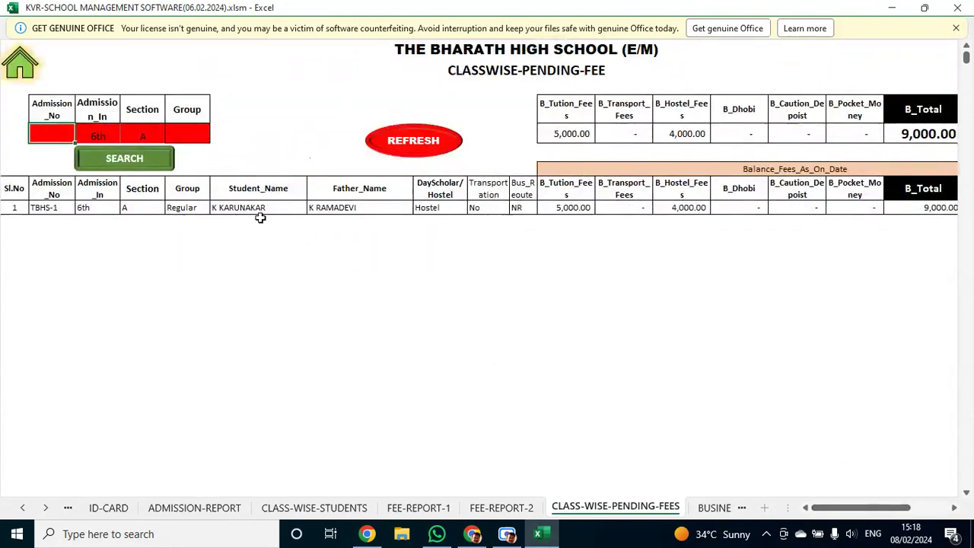
drag(860, 508, 858, 508)
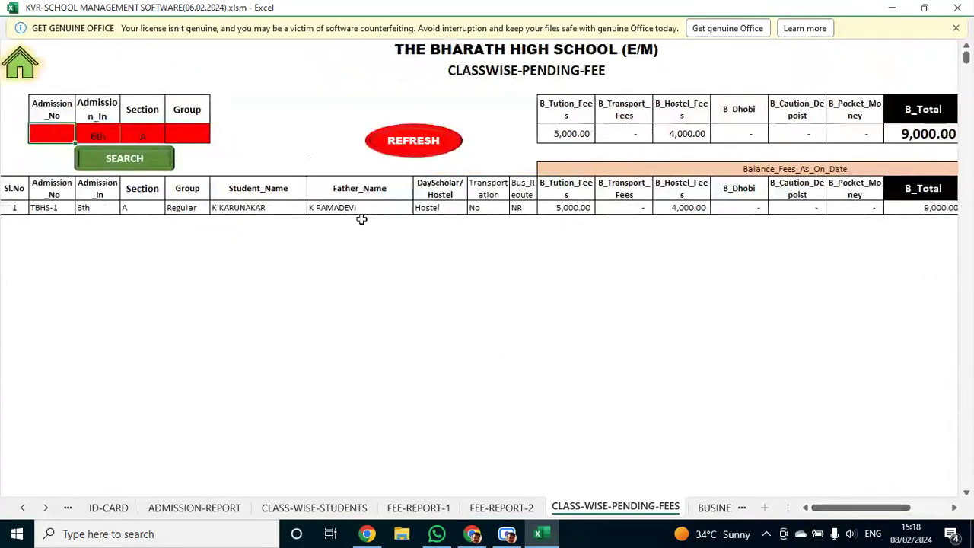
click(370, 192)
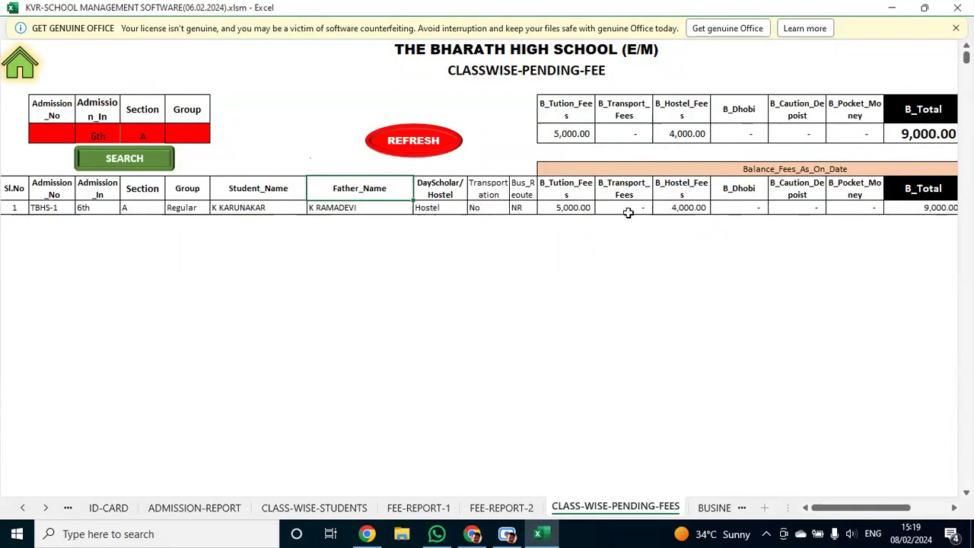
click(931, 206)
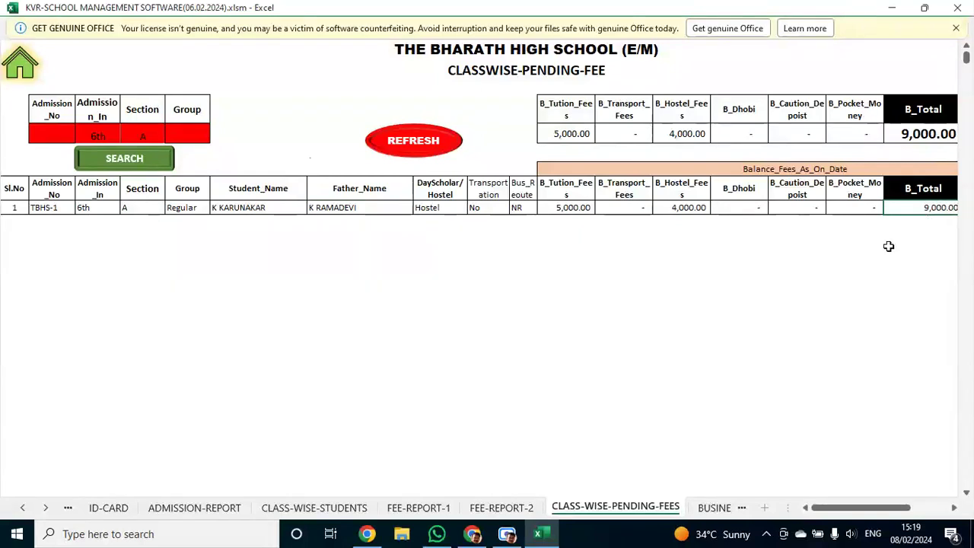
click(383, 191)
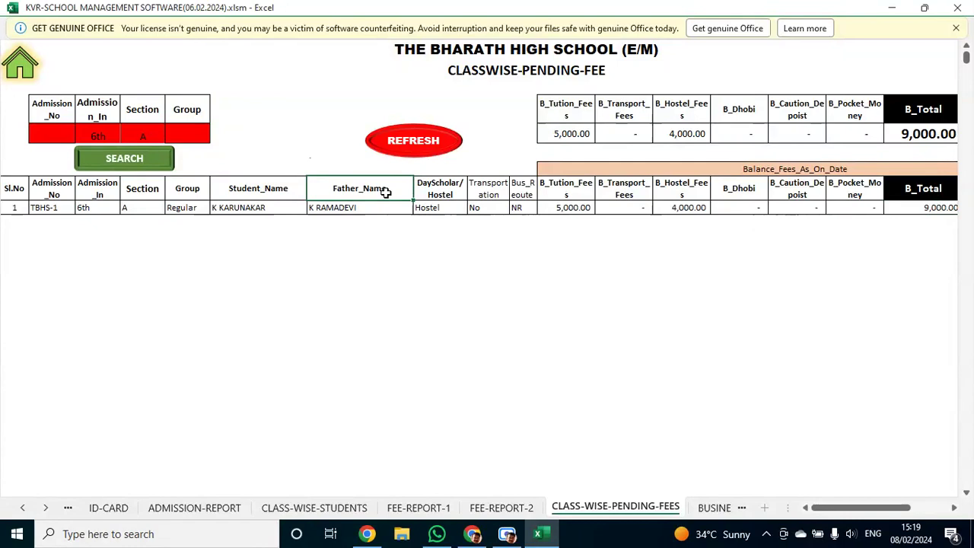
click(416, 148)
click(34, 76)
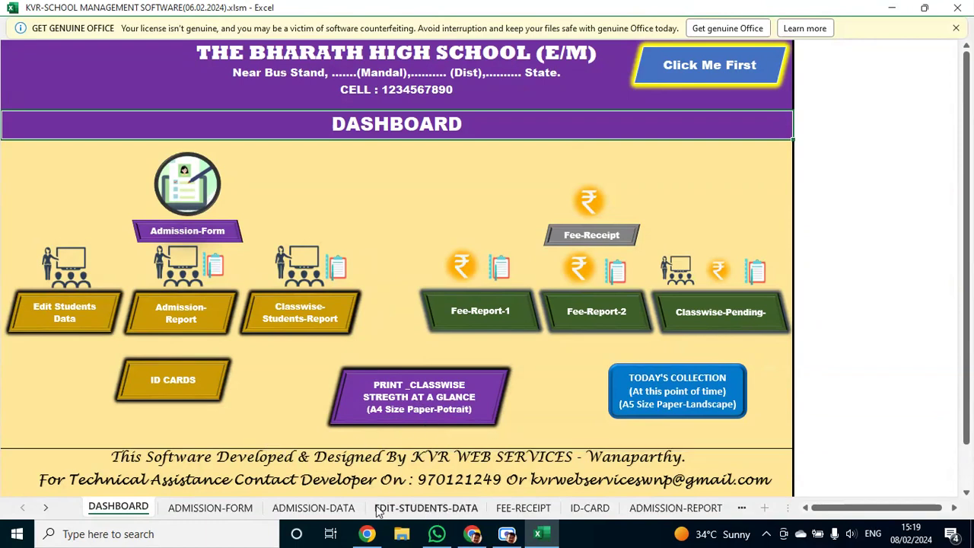
- Move from the ADMISSION-DATA sheet to the ADMISSION-FORM sheet
click(318, 511)
drag(843, 507, 971, 506)
scroll(859, 424, up, 2)
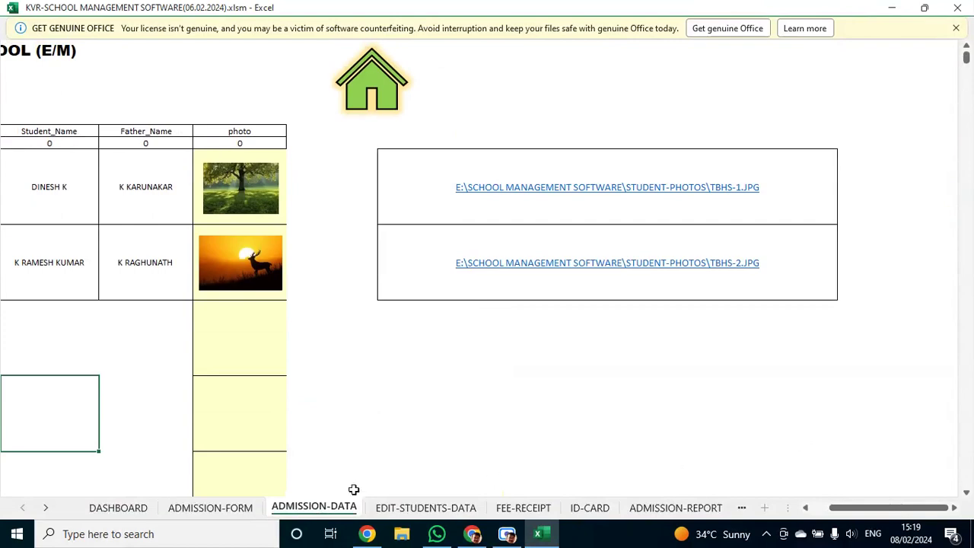
click(243, 508)
drag(816, 507, 924, 507)
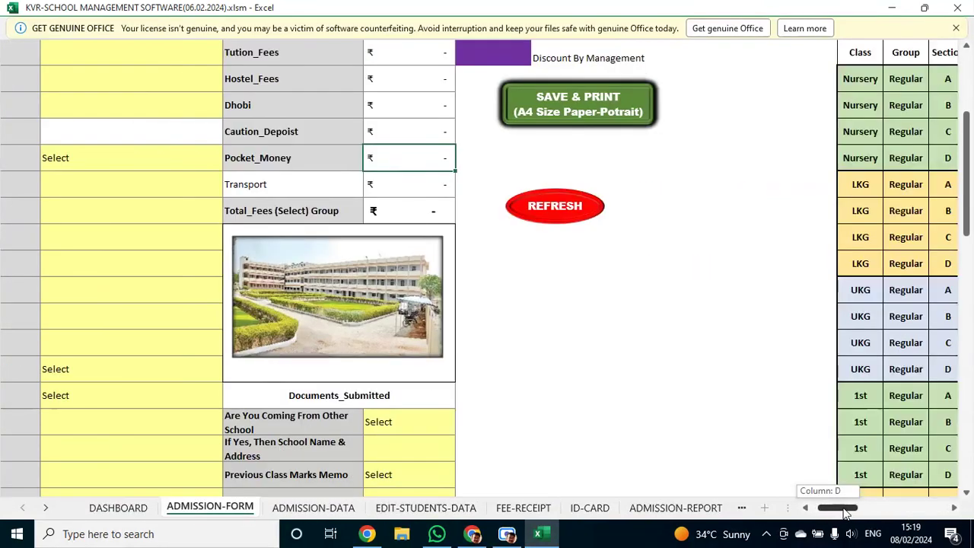
scroll(448, 390, up, 3)
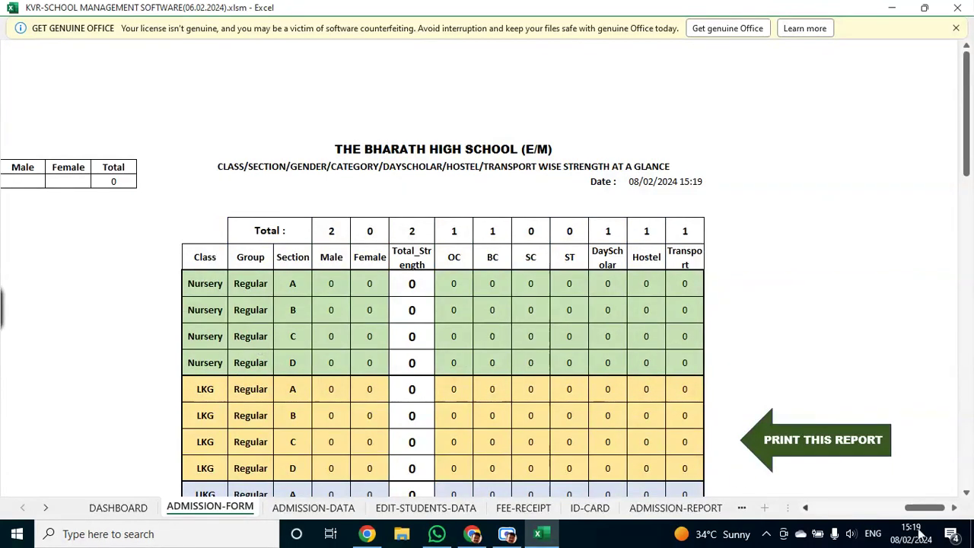
drag(923, 509, 832, 511)
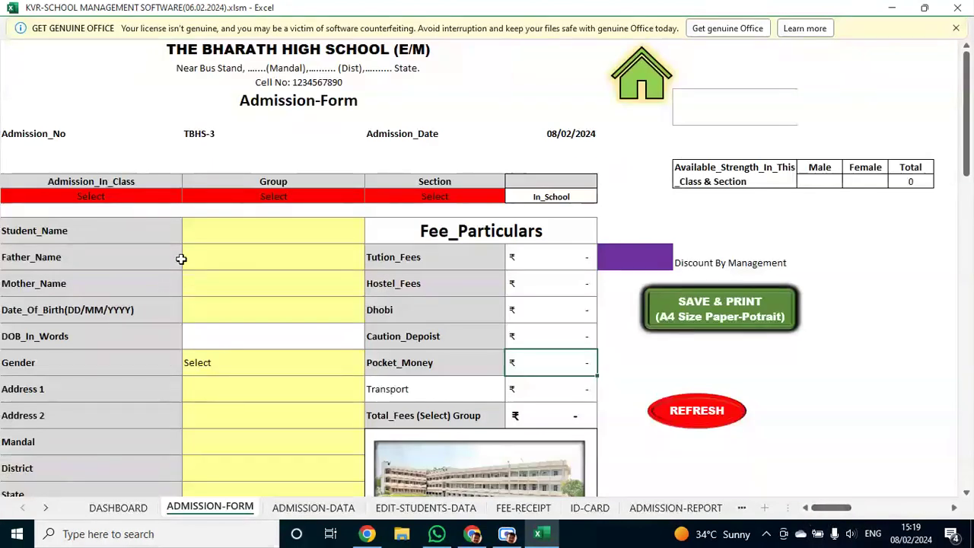
- Choose 5th as the new student's Admission_In_Class
click(111, 196)
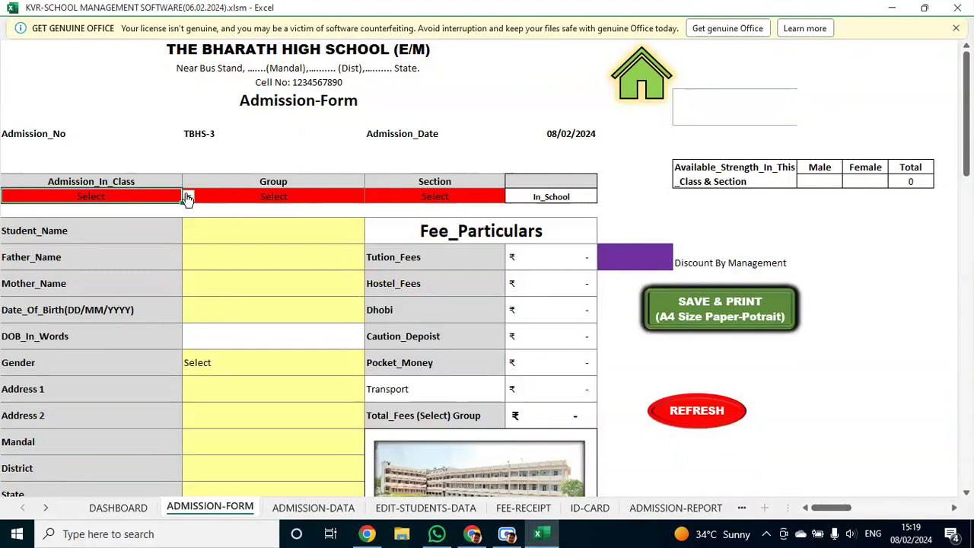
click(188, 196)
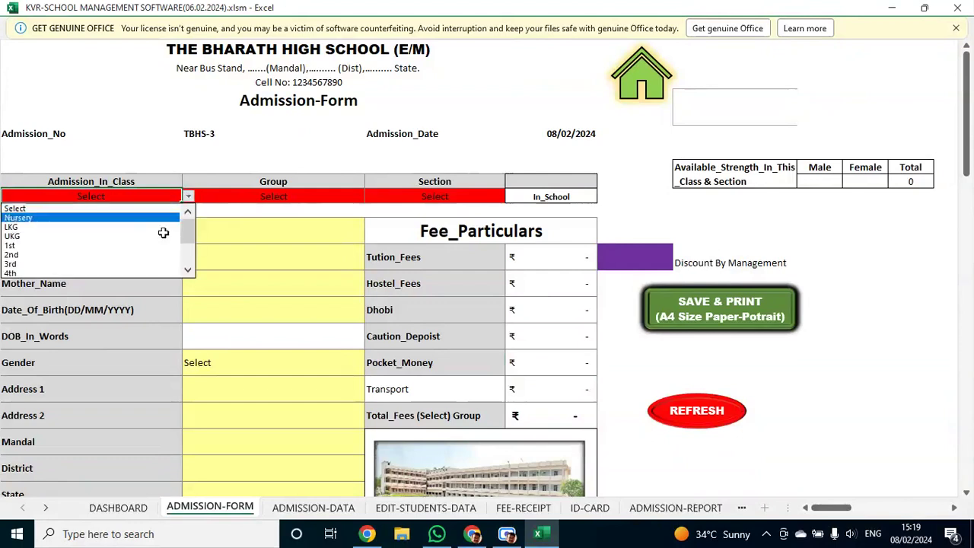
double_click(187, 270)
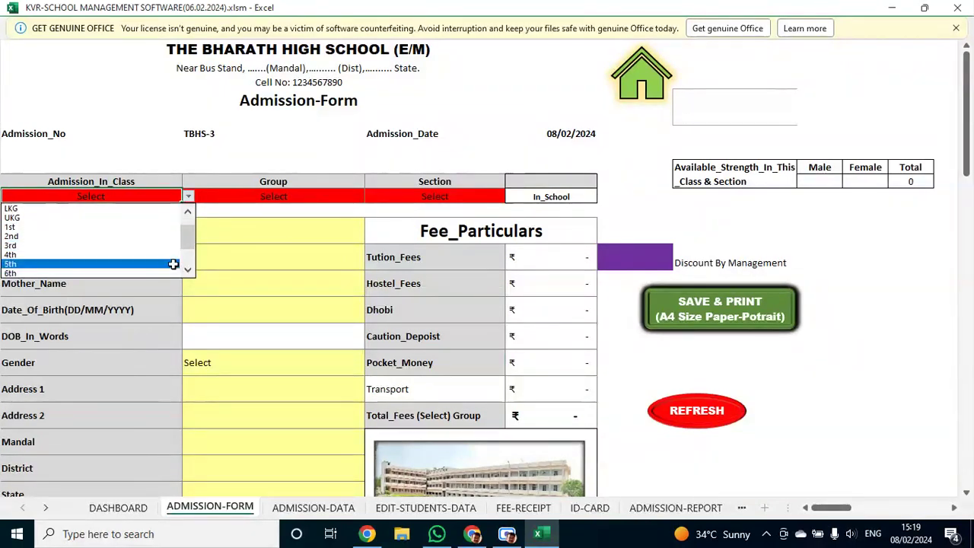
click(172, 264)
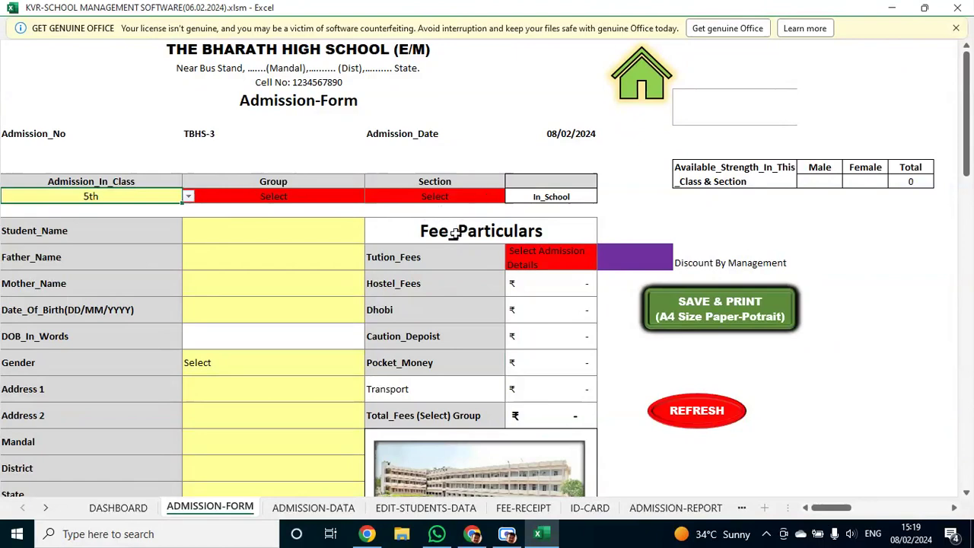
drag(834, 514, 842, 513)
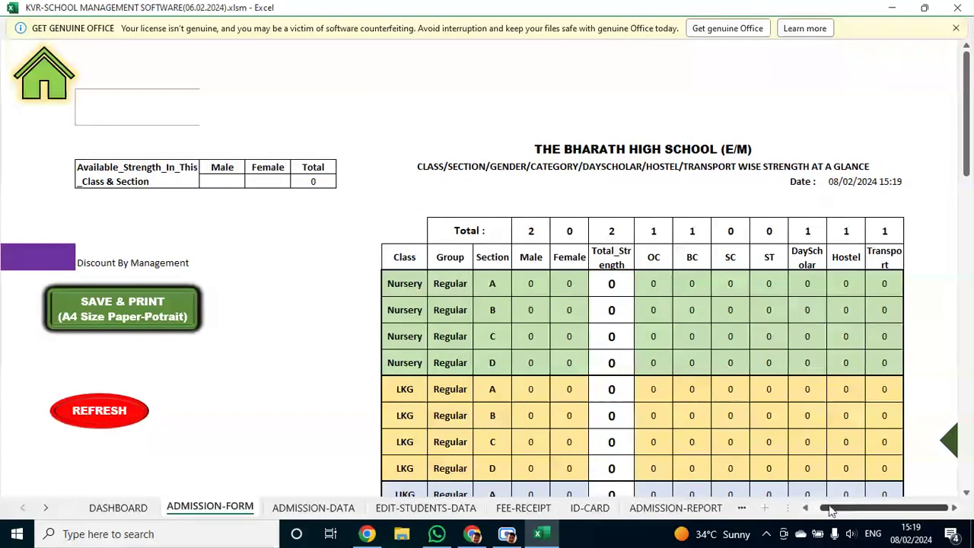
- Review the 1st class section A and B total strength figures on the admission form
scroll(492, 450, down, 2)
scroll(494, 399, down, 2)
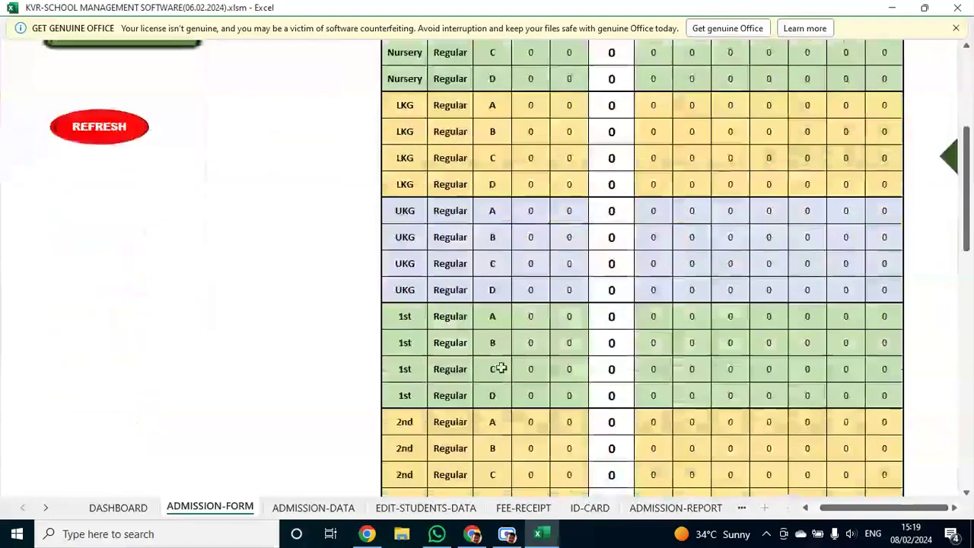
click(608, 319)
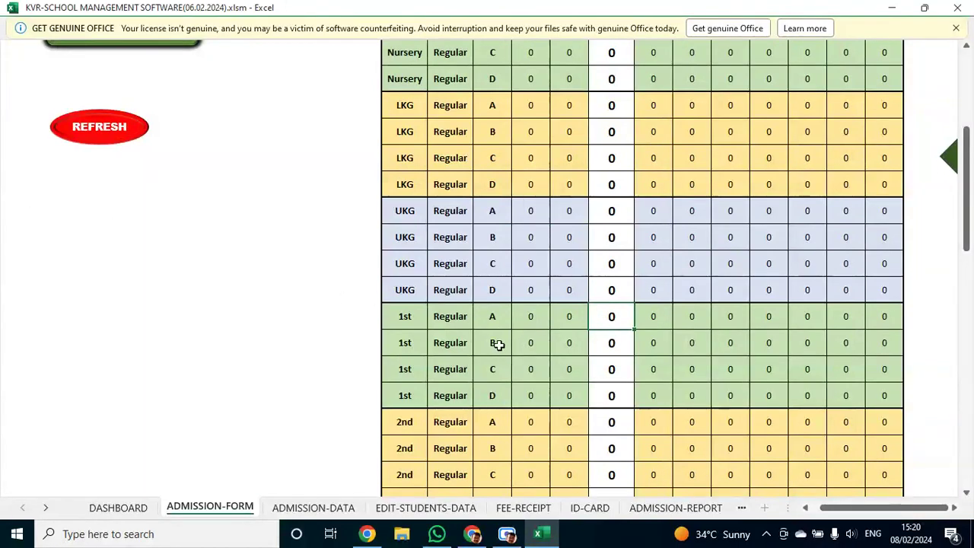
click(610, 346)
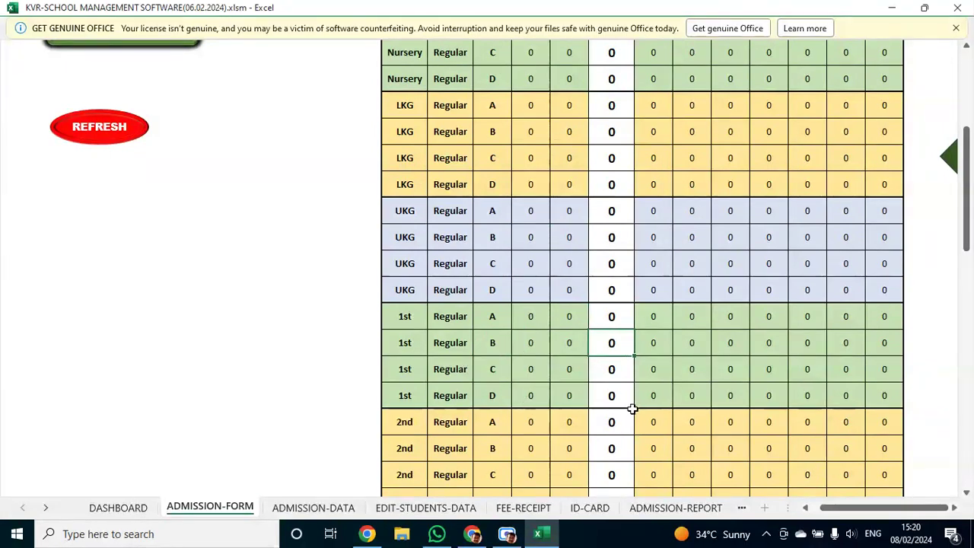
scroll(631, 410, up, 5)
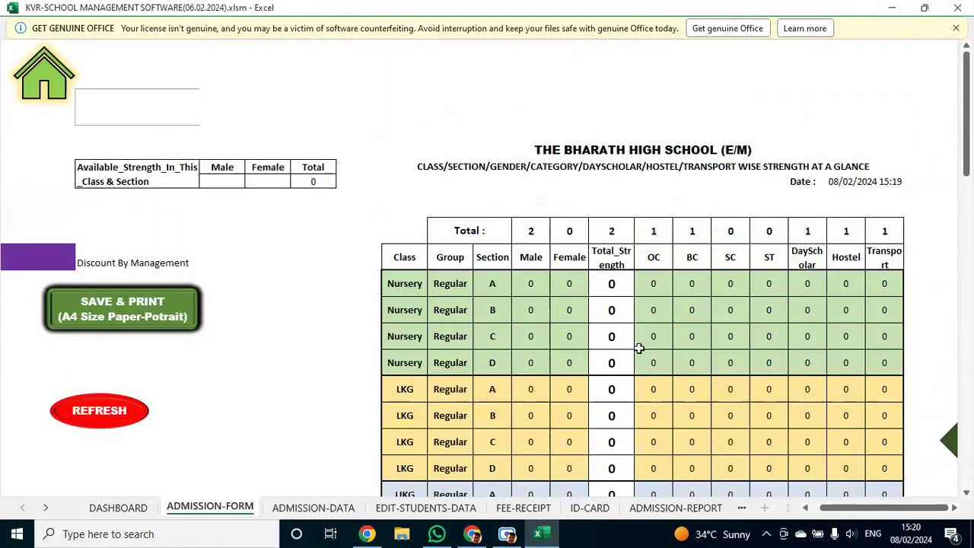
scroll(427, 431, down, 2)
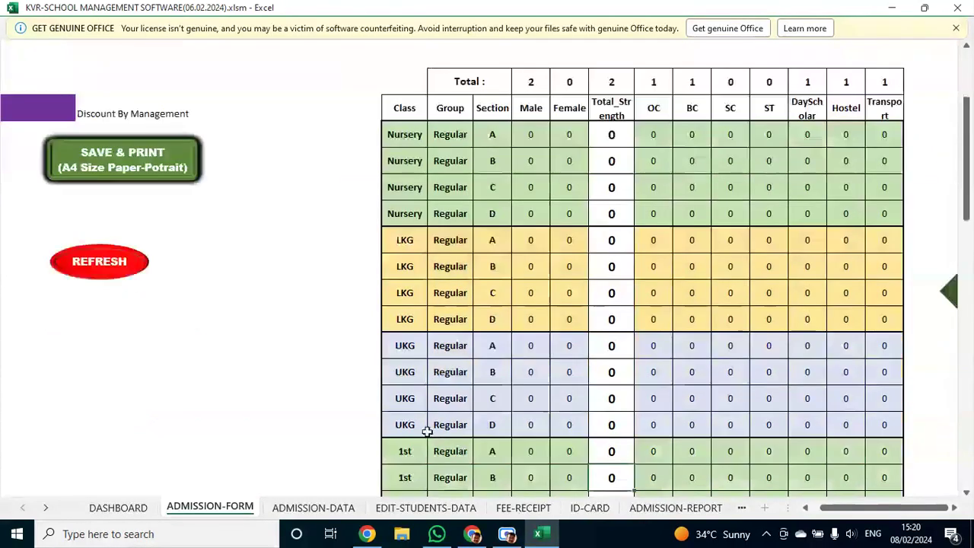
click(405, 451)
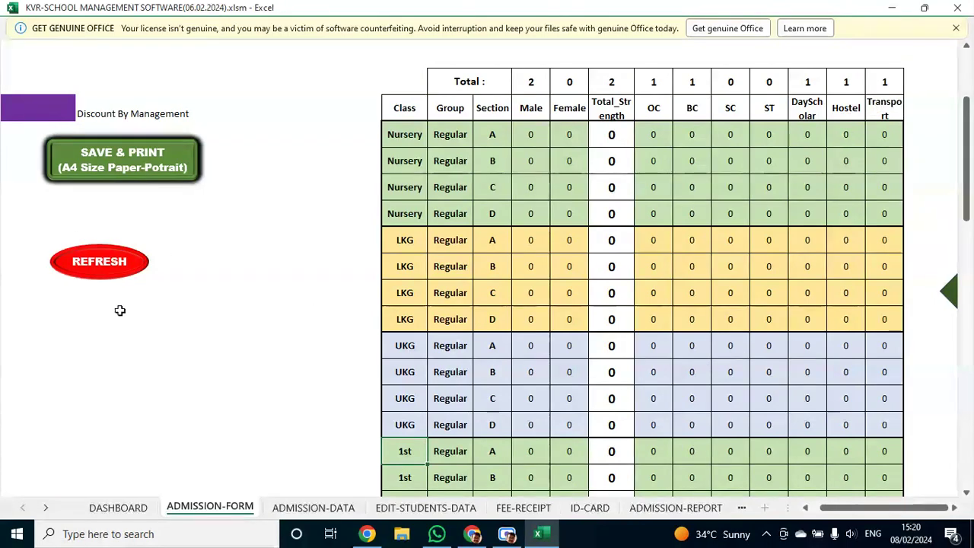
- Go back to the DASHBOARD sheet and scroll the sheet tabs toward the later sheets
scroll(80, 236, up, 3)
click(47, 92)
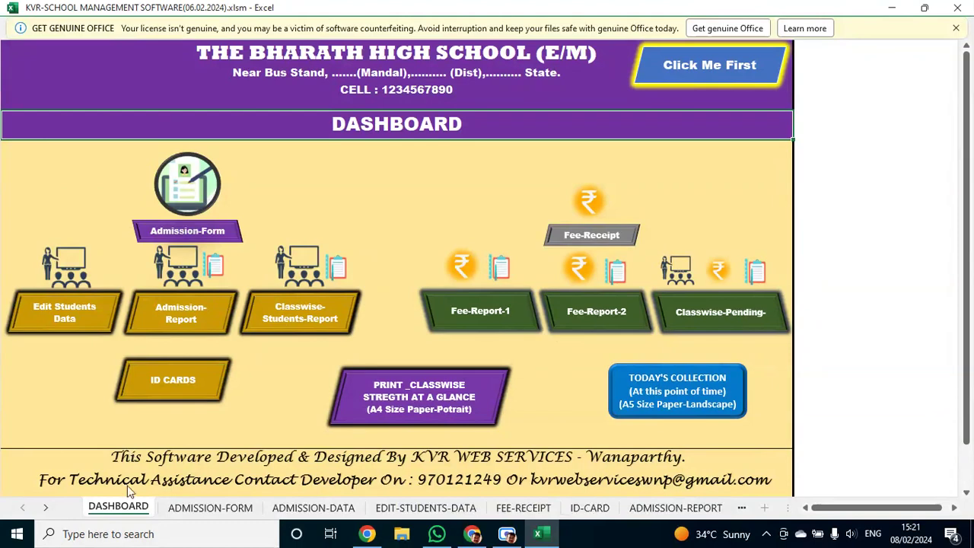
click(45, 510)
click(46, 509)
- Review the BUSINESS sheet totals (30,500 committed, 21,500 paid, 9,000 balance), then return to the dashboard
click(45, 509)
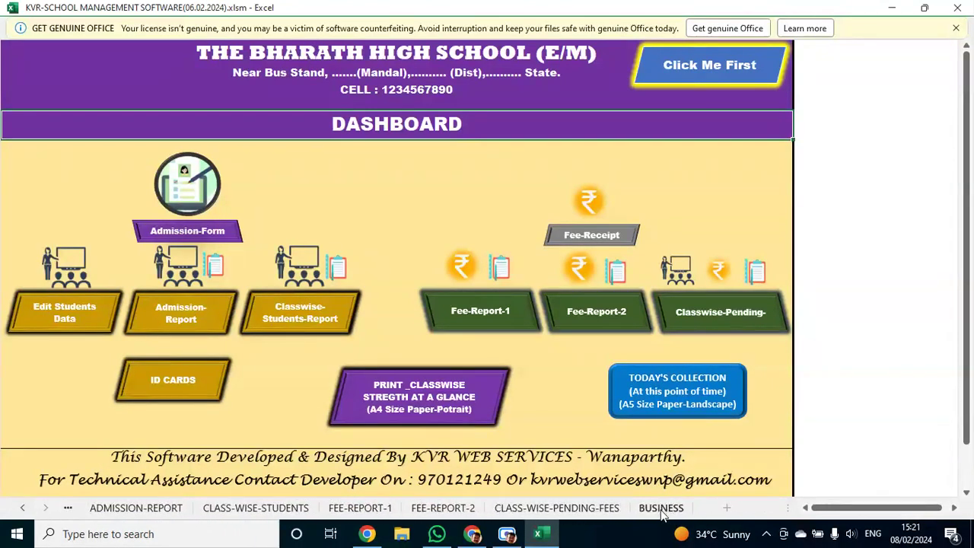
click(661, 507)
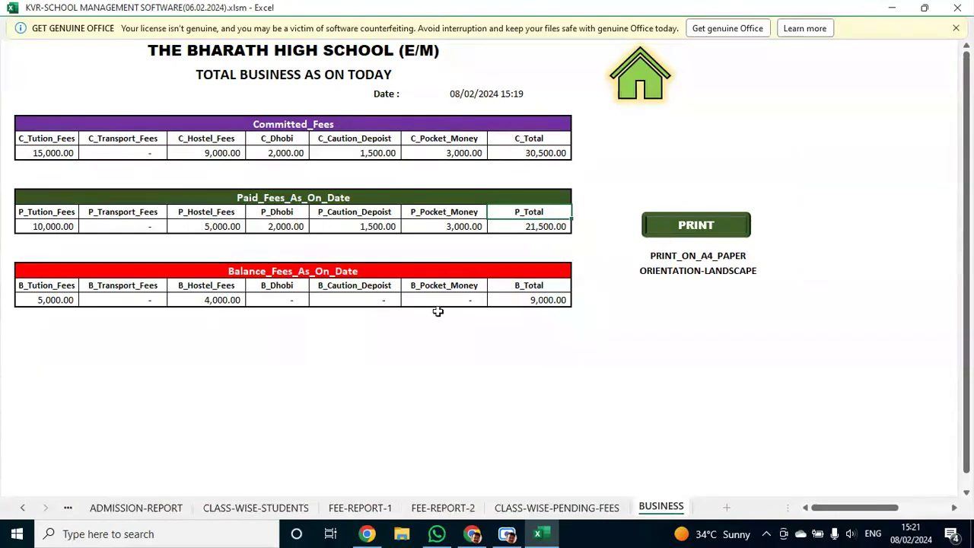
click(288, 126)
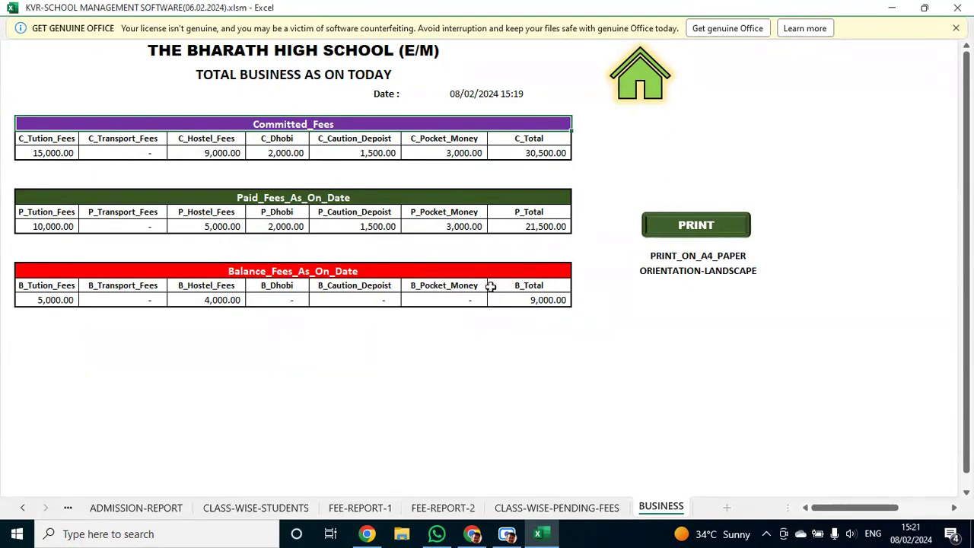
click(715, 261)
click(715, 272)
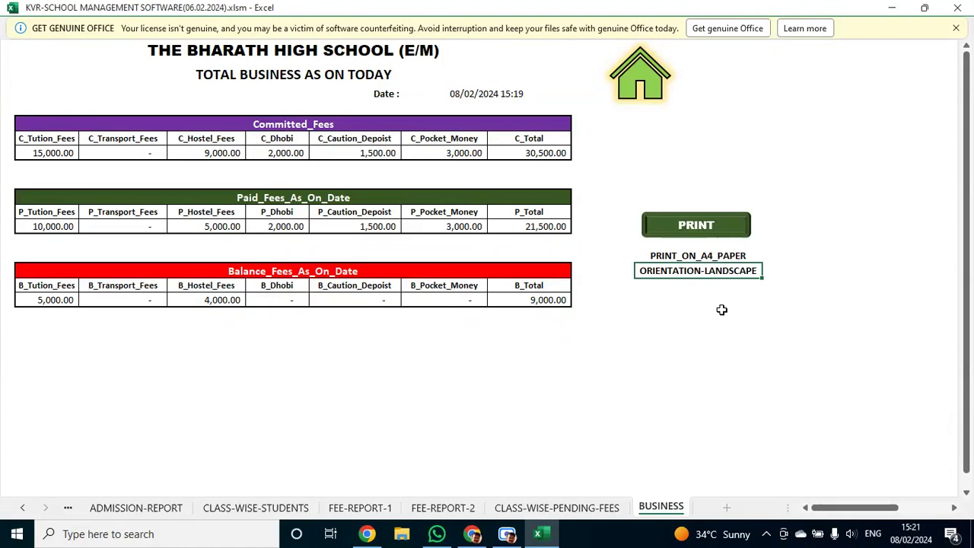
click(633, 90)
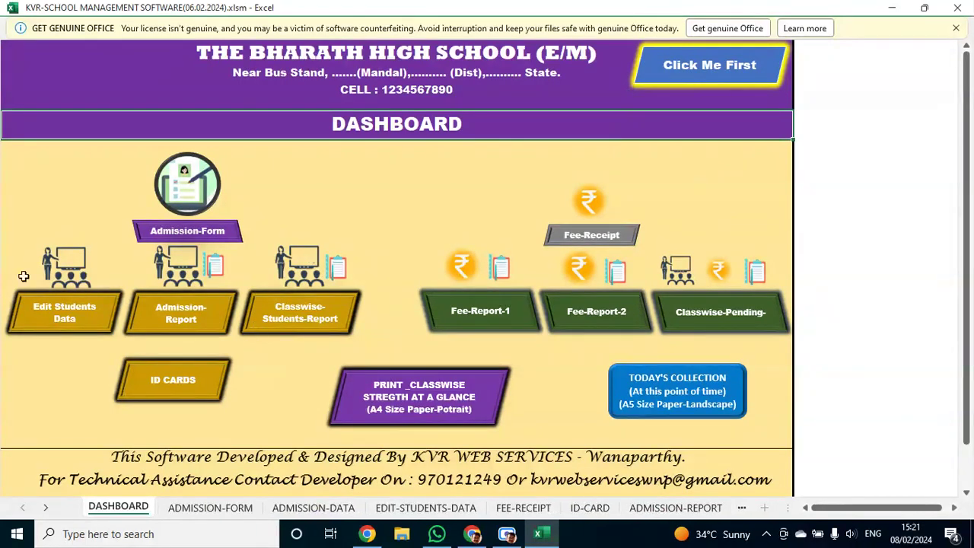
- Open a new admission form and enter the student's, father's and mother's names
click(182, 241)
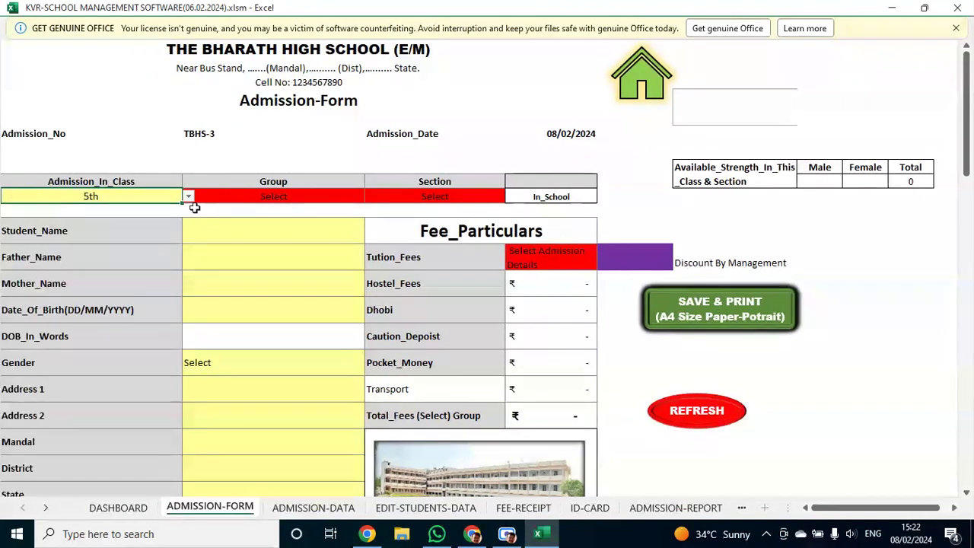
click(266, 226)
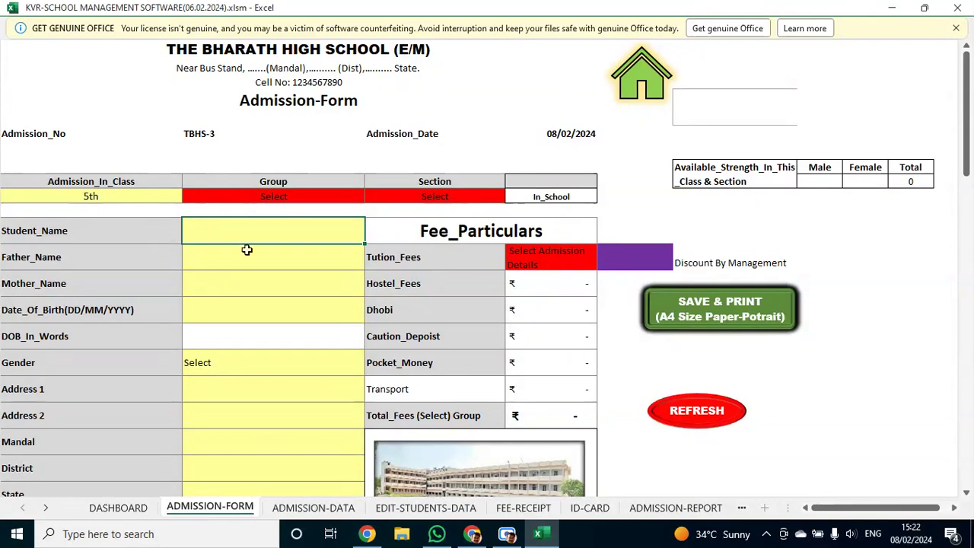
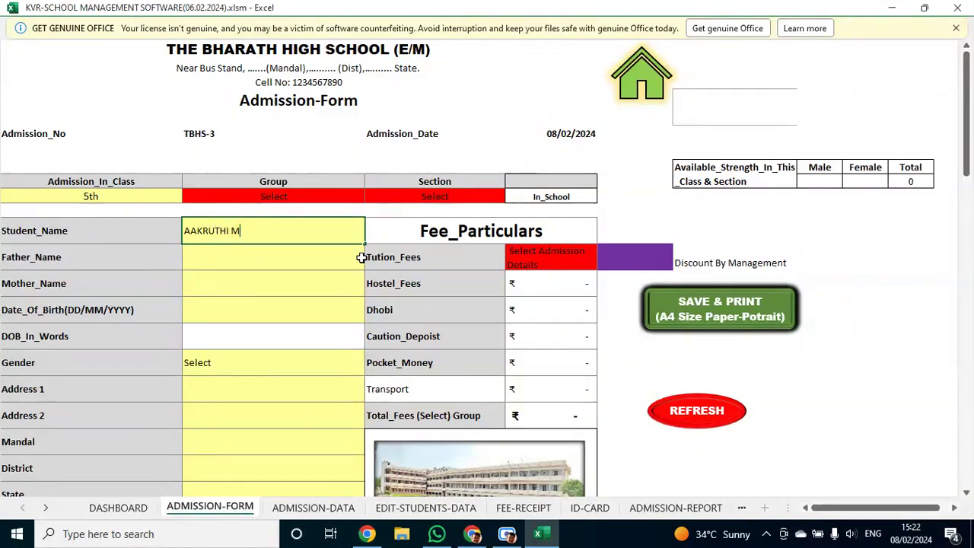
key(Return)
text(M NARAYANA)
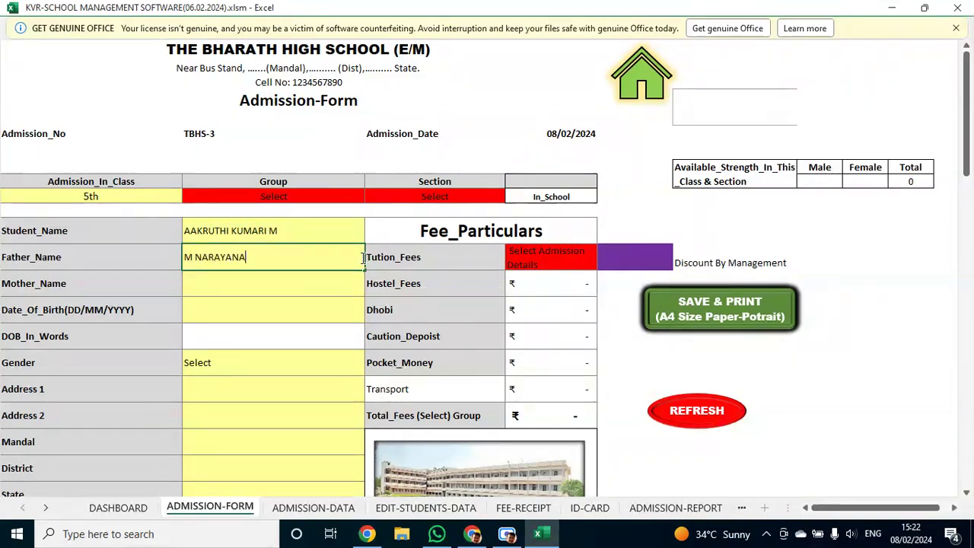
key(Return)
text(M)
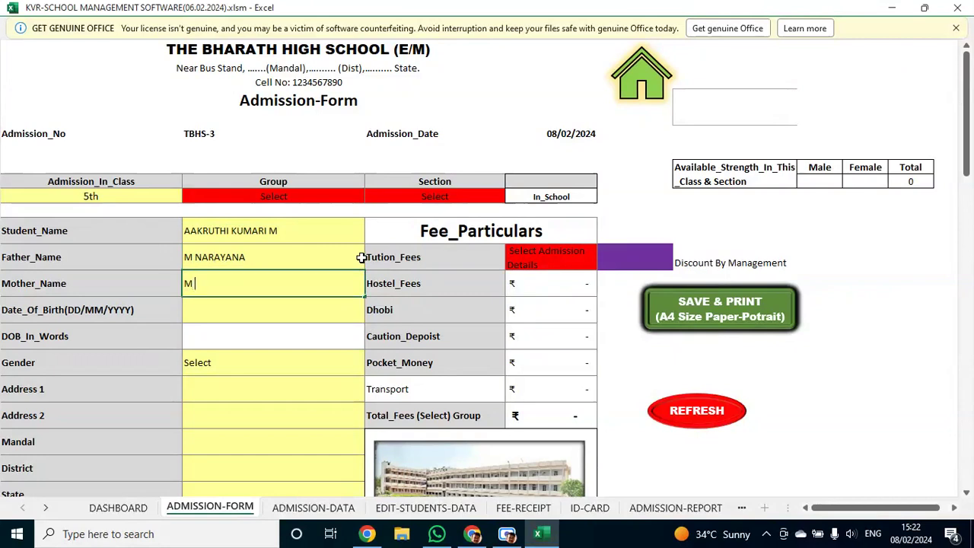
text(MANISHA)
key(Return)
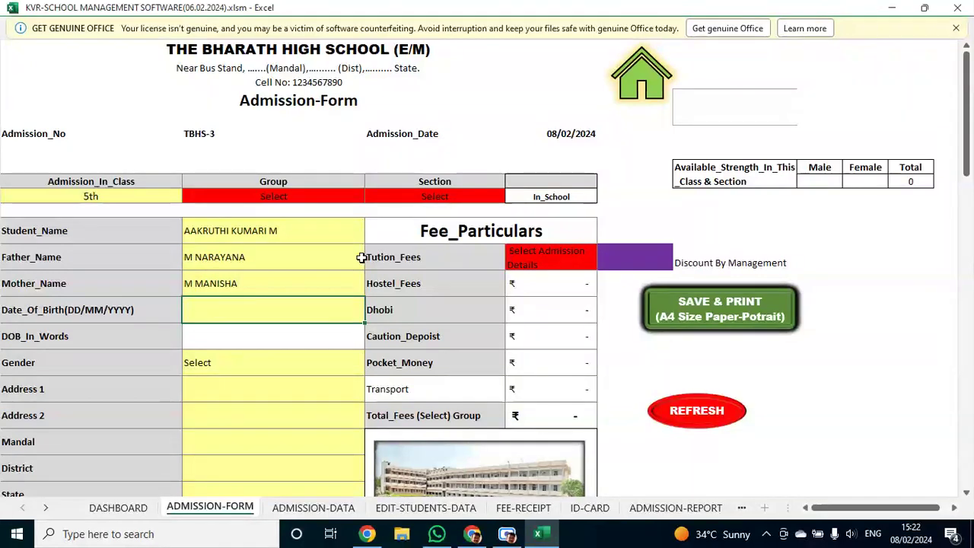
- Enter the date of birth as 01/08/2013
text(01/08/202)
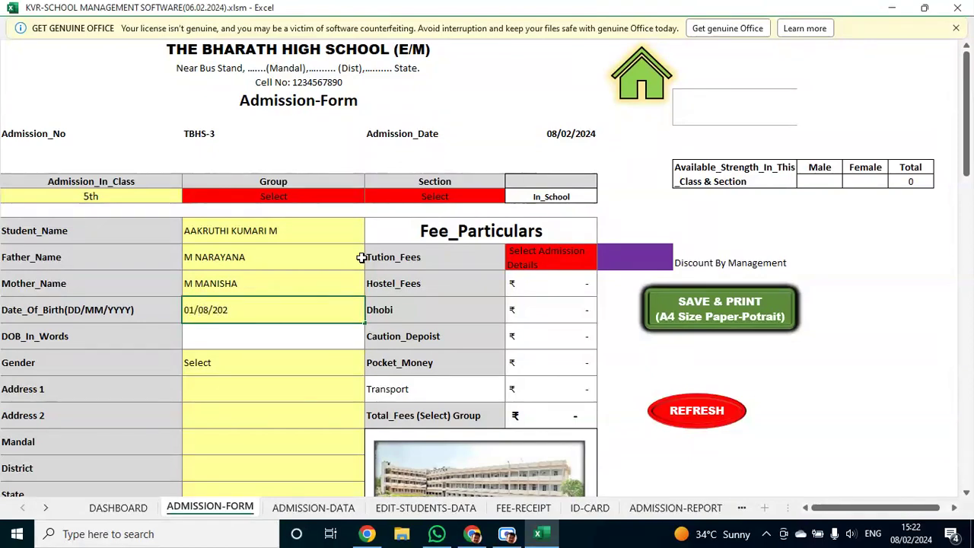
key(Return)
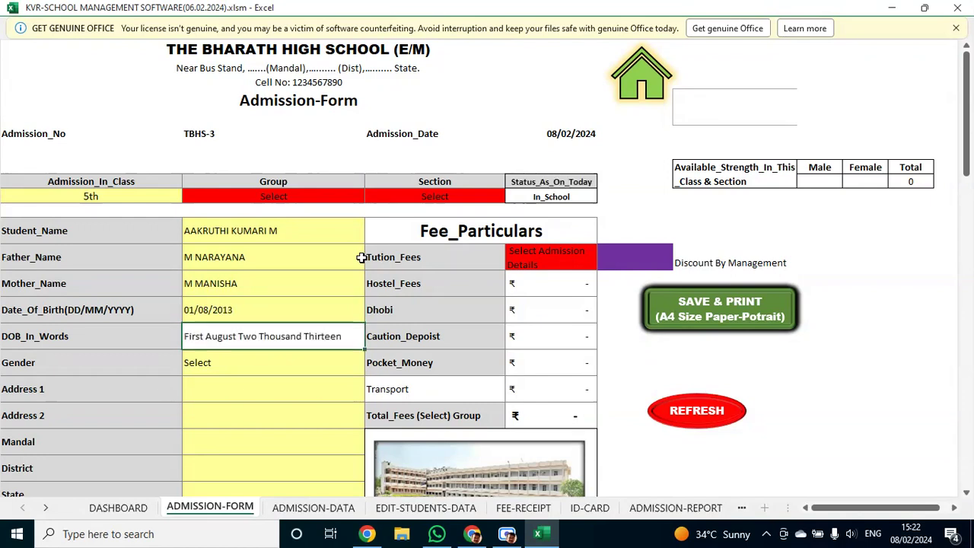
click(299, 371)
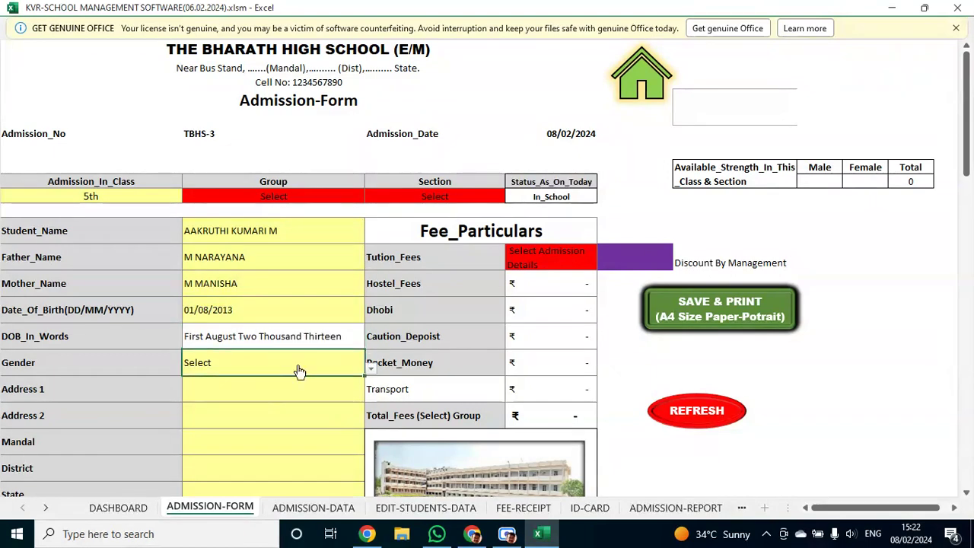
- Set the gender to MALE and fill in the first address line
click(370, 369)
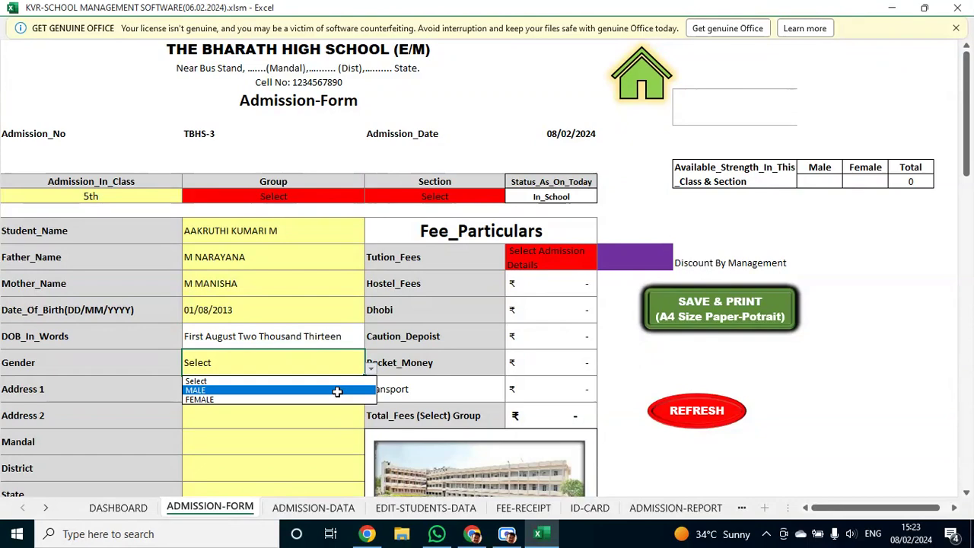
click(337, 390)
click(294, 388)
scroll(297, 380, down, 1)
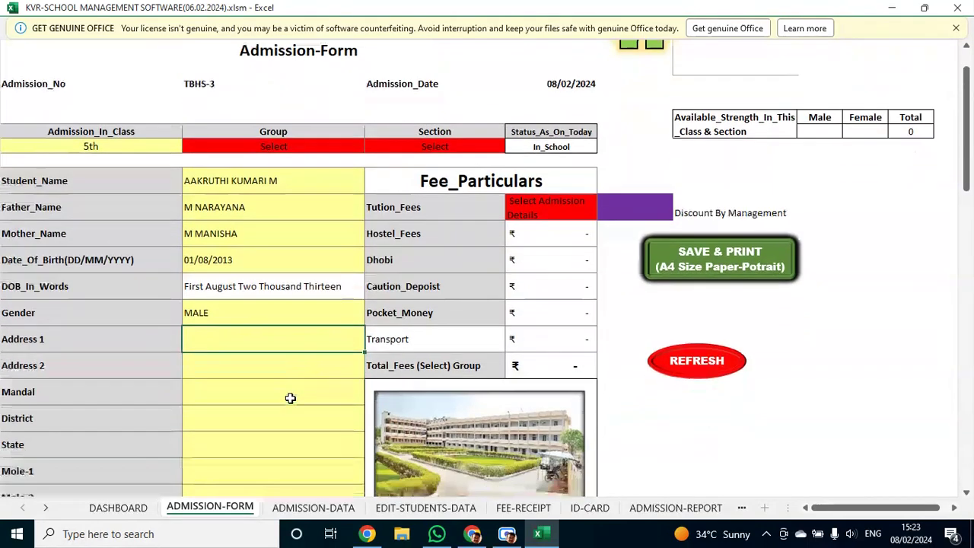
click(304, 350)
text(42*)
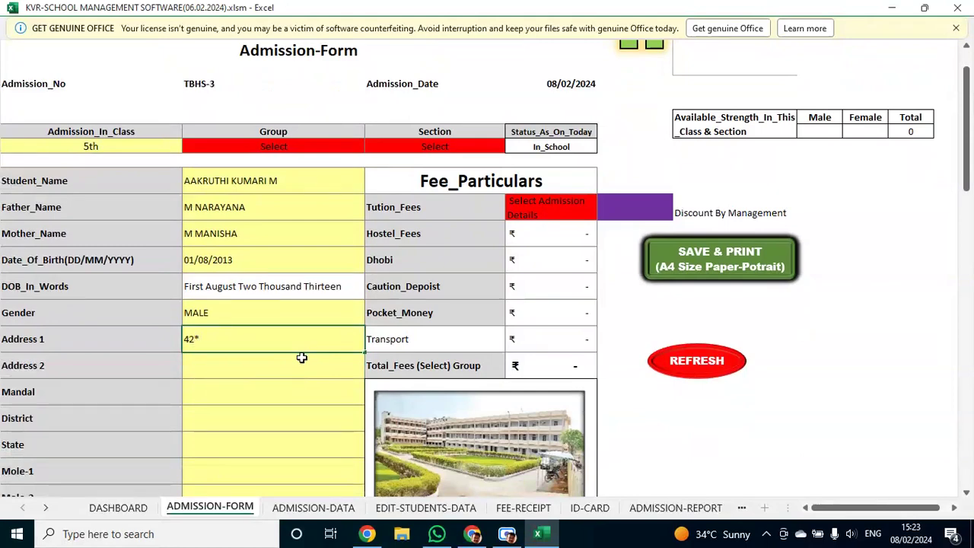
key(Return)
- Enter the second address line, Mandal and District WANAPARTHY, and State TELANGANA
text(WANAPARTHY)
key(Return)
text(WNAP[A)
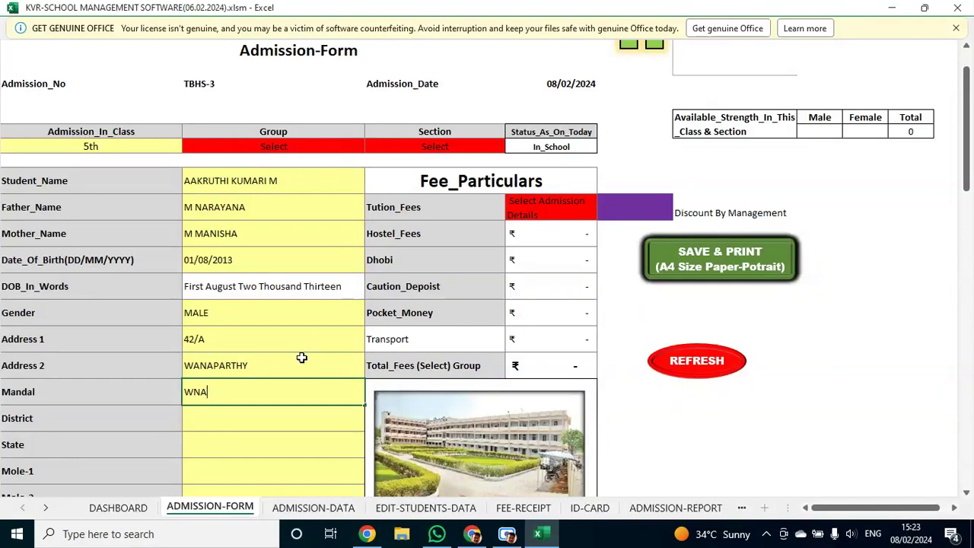
text(NAPARTHY)
key(Return)
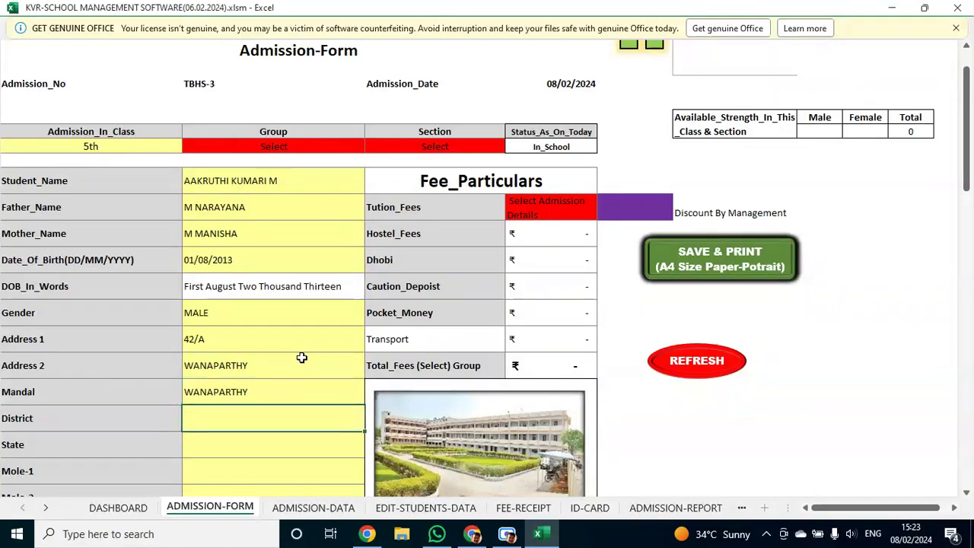
text(WANAPARTHY)
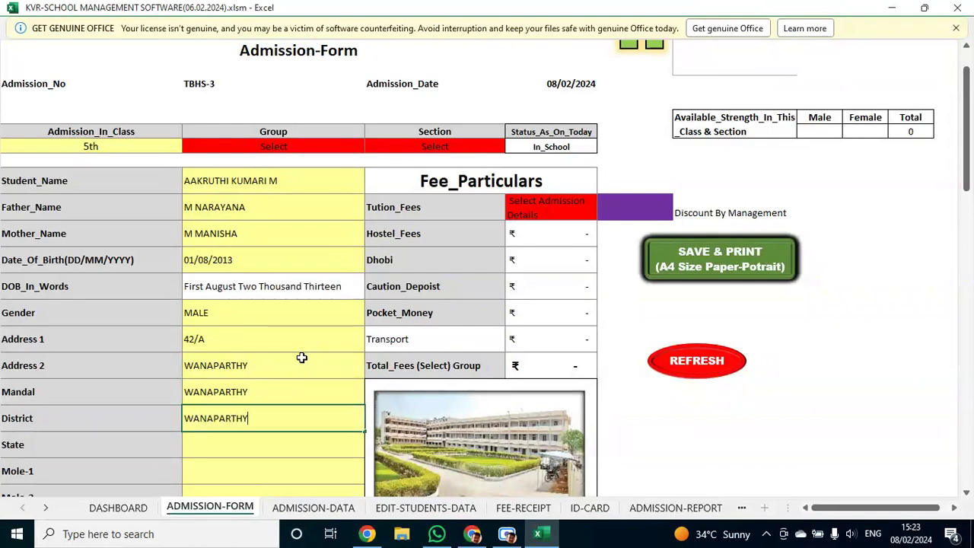
key(Return)
text(TELA)
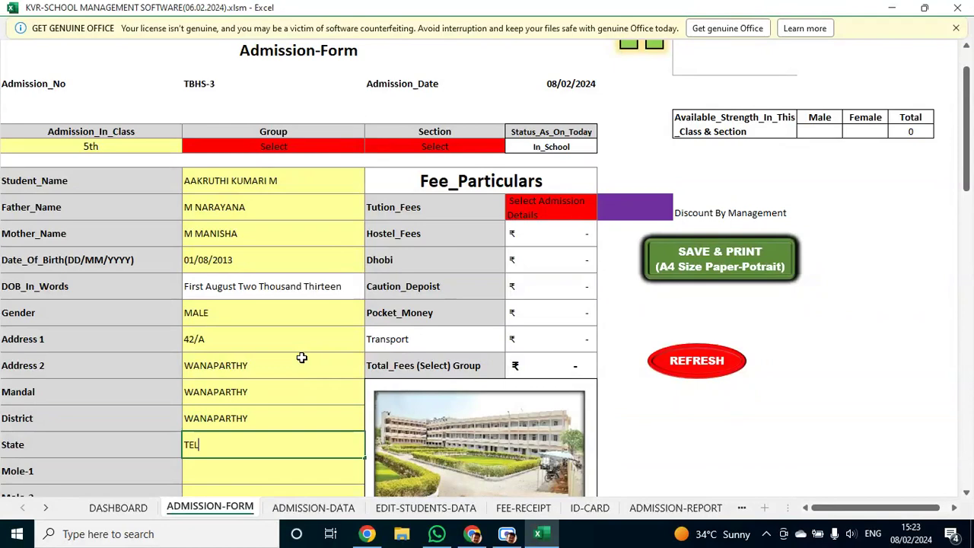
text(NGANA)
key(Return)
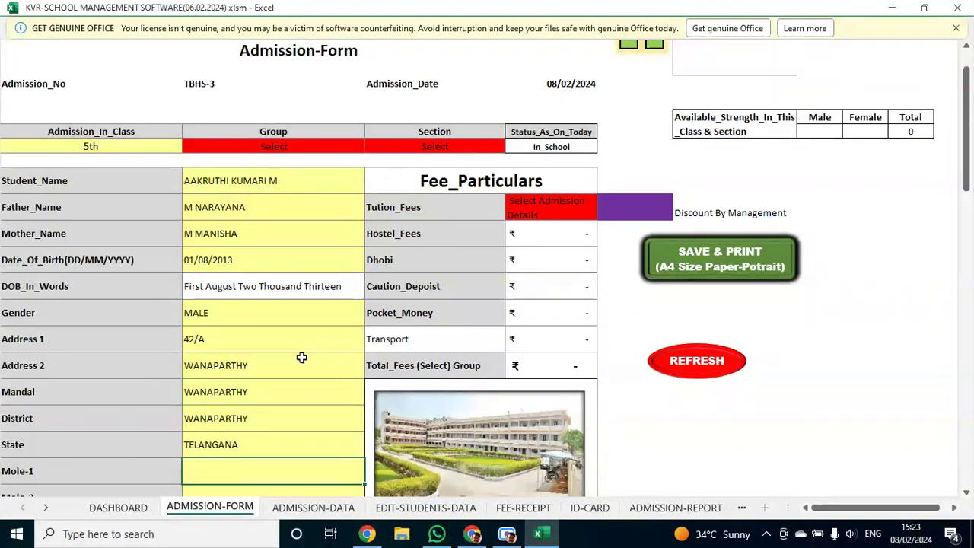
scroll(246, 391, down, 2)
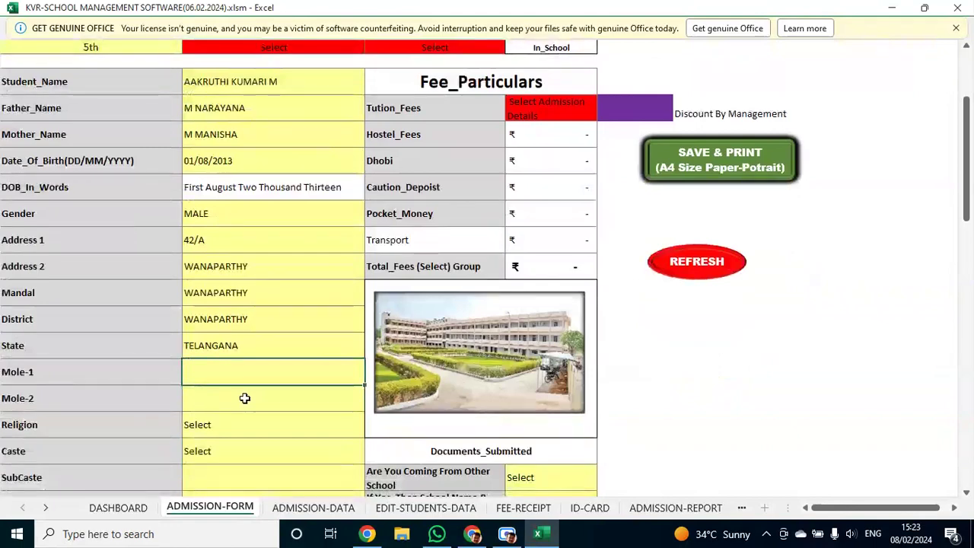
scroll(182, 282, up, 1)
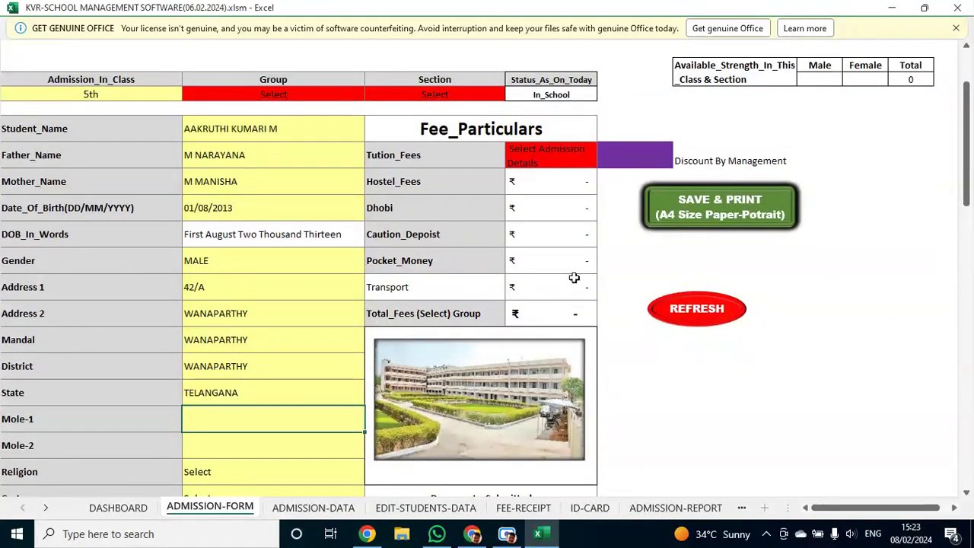
- Set the Group to Regular after the save attempt flags it as missing
click(709, 231)
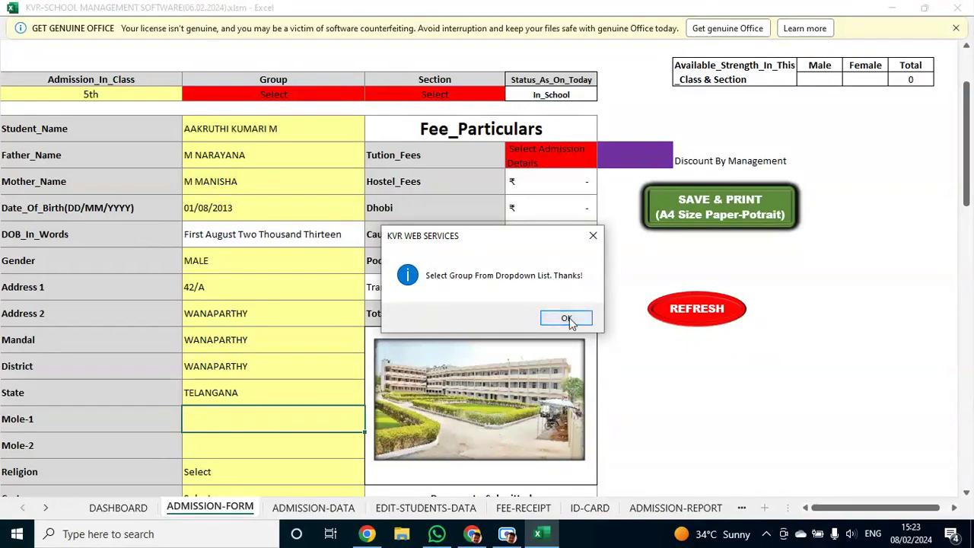
click(565, 318)
scroll(314, 411, down, 2)
scroll(314, 411, down, 1)
scroll(314, 411, down, 3)
scroll(314, 410, up, 4)
scroll(314, 411, up, 4)
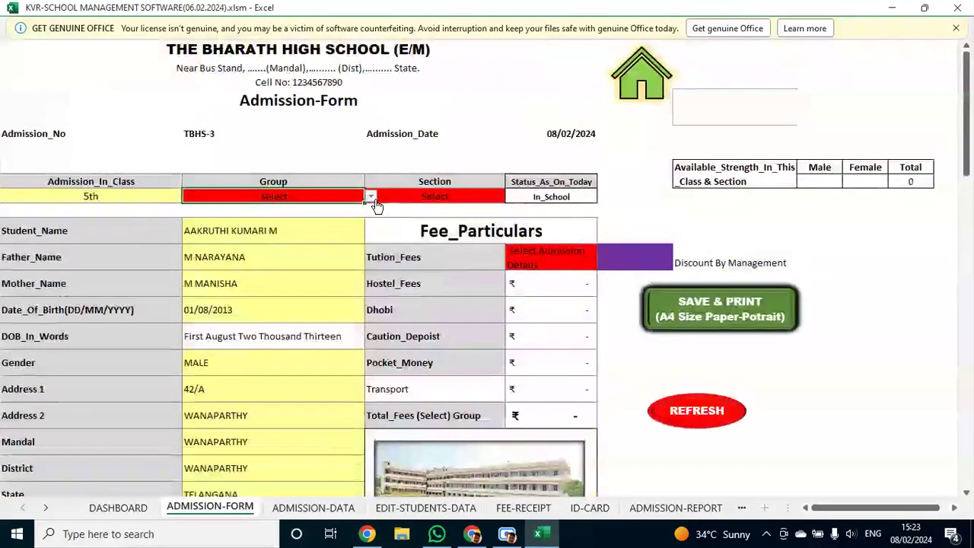
click(370, 196)
click(199, 218)
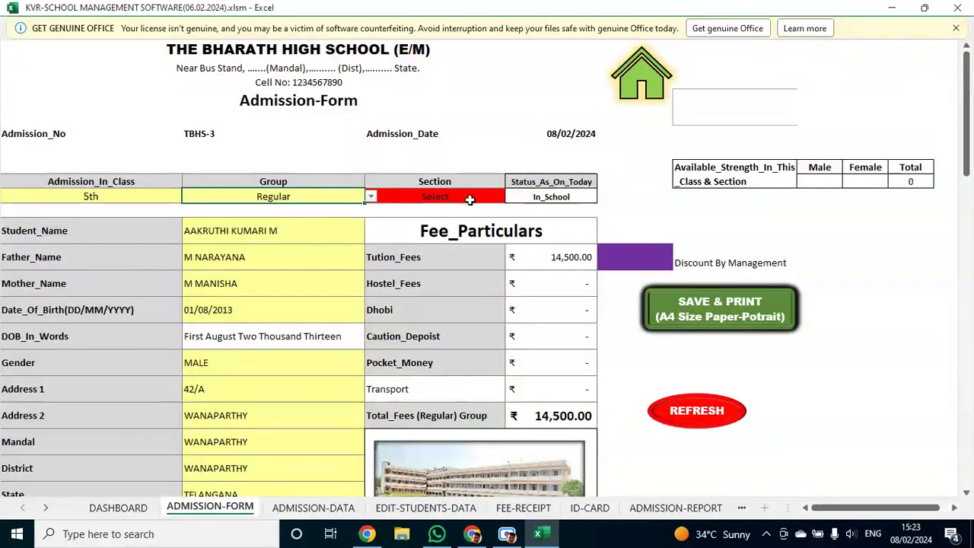
- Set the Section to A, then retry SAVE & PRINT and dismiss the Mole-1 warning
click(483, 201)
click(511, 197)
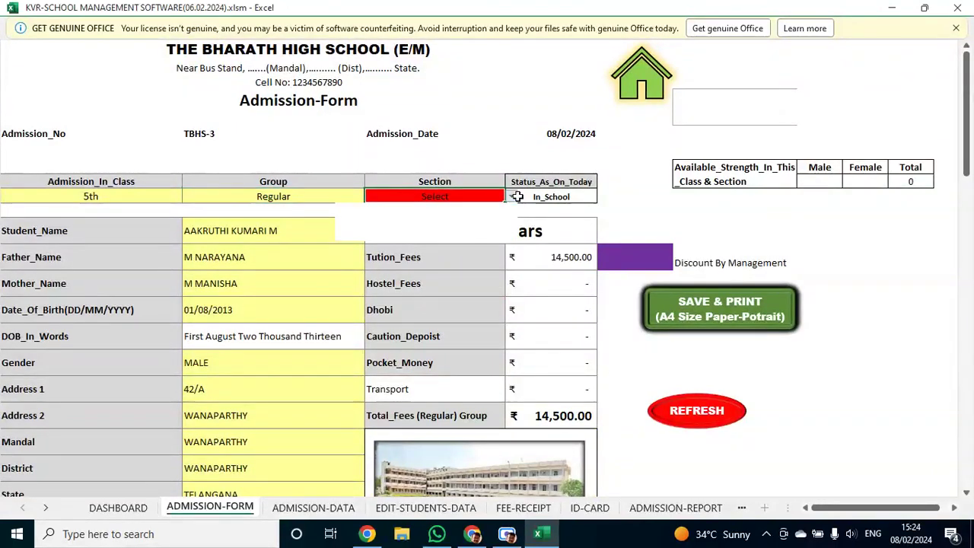
click(502, 216)
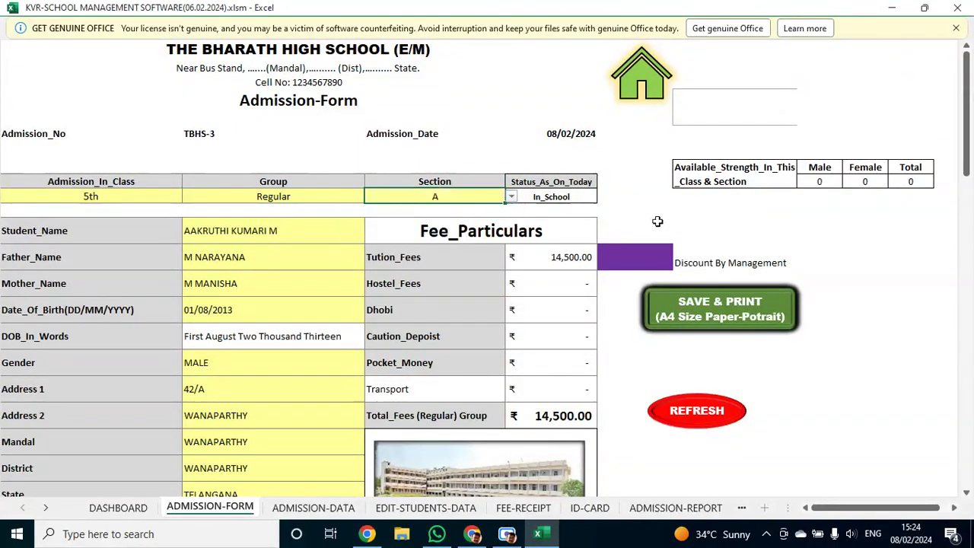
scroll(259, 407, down, 1)
scroll(261, 405, down, 2)
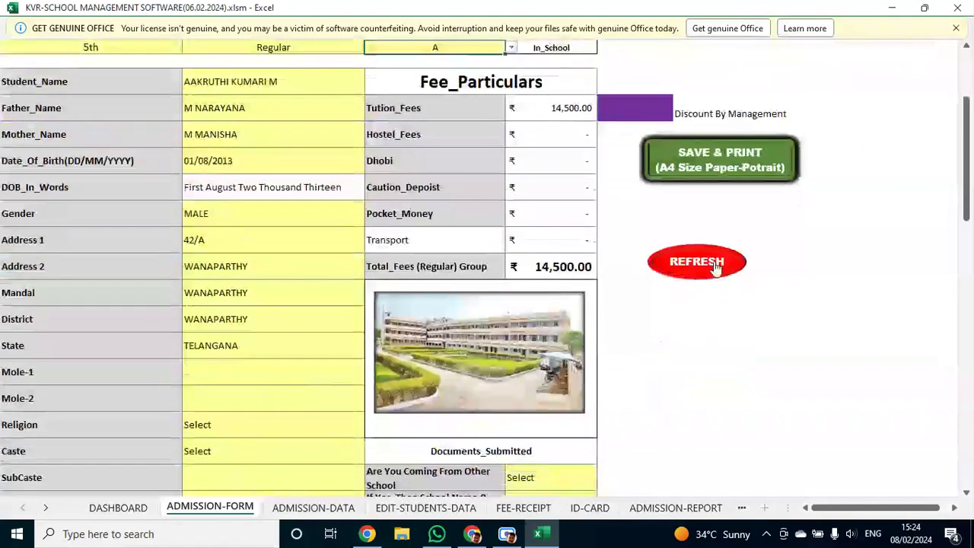
click(706, 180)
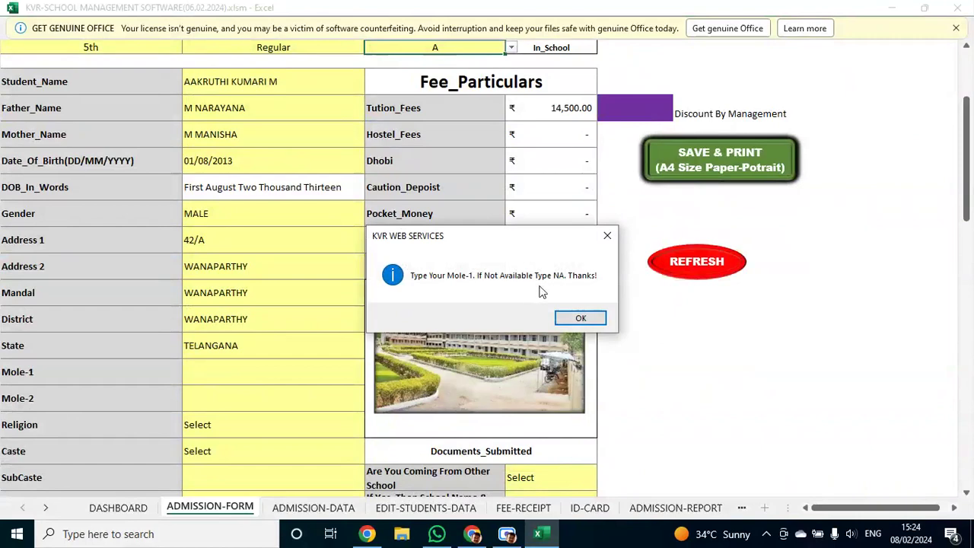
click(578, 318)
click(207, 379)
text(NA)
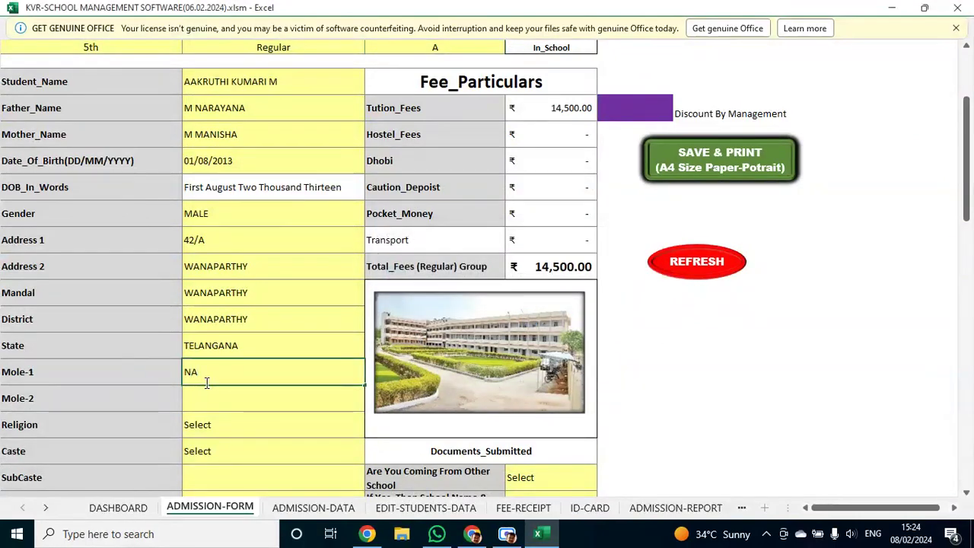
- Enter NA for Mole-1 and Mole-2, then retry SAVE & PRINT past the missing-religion warning
key(Return)
text(NA)
click(821, 270)
click(736, 179)
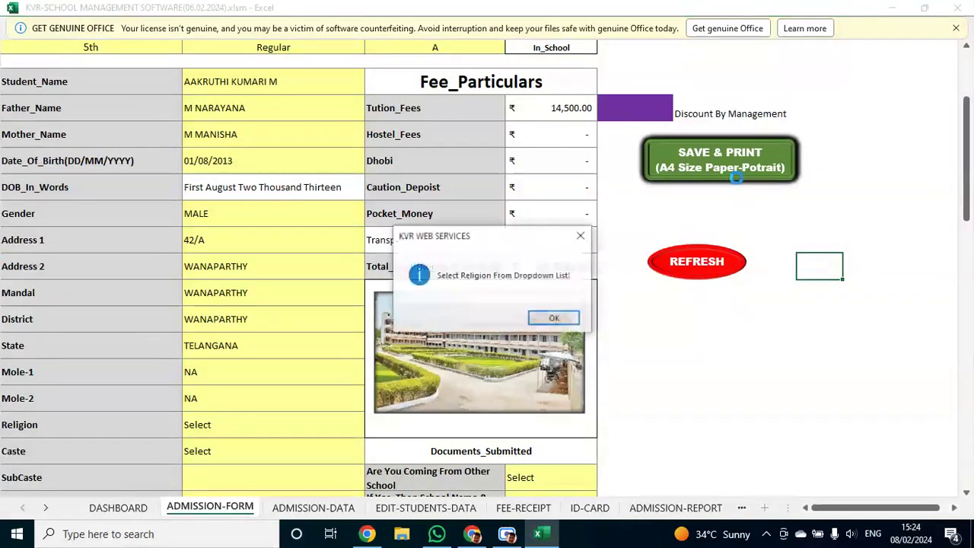
click(554, 318)
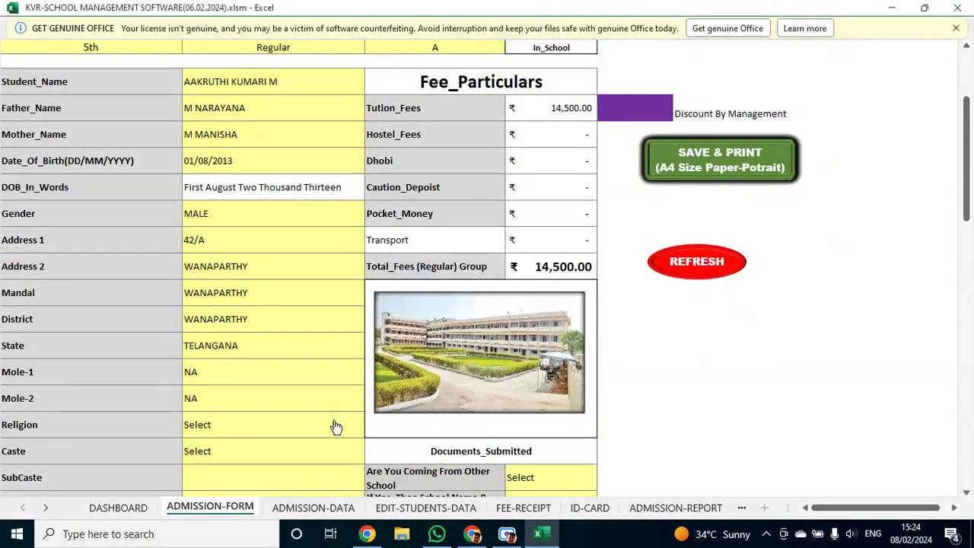
- Set Religion to Hindu and Caste to BC, and begin entering the SubCaste
scroll(261, 434, down, 2)
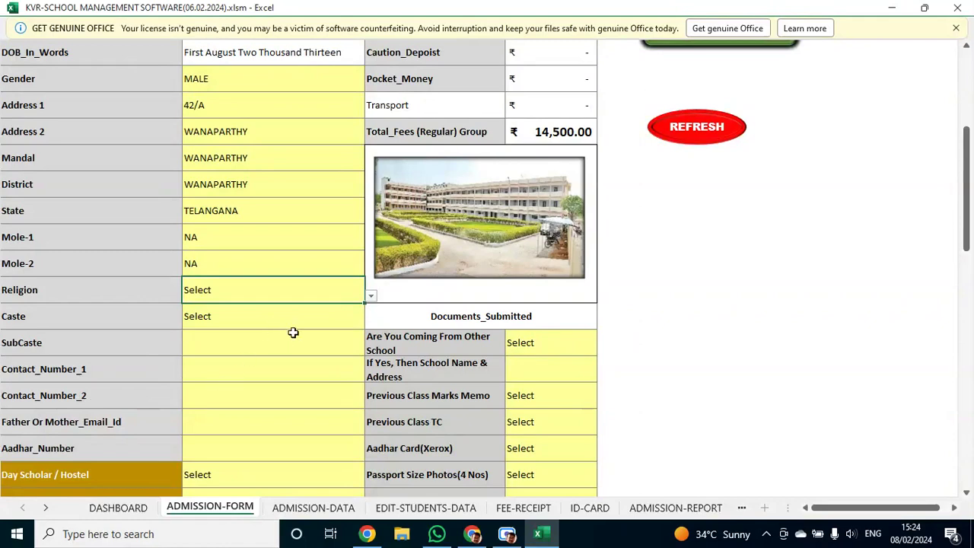
click(371, 295)
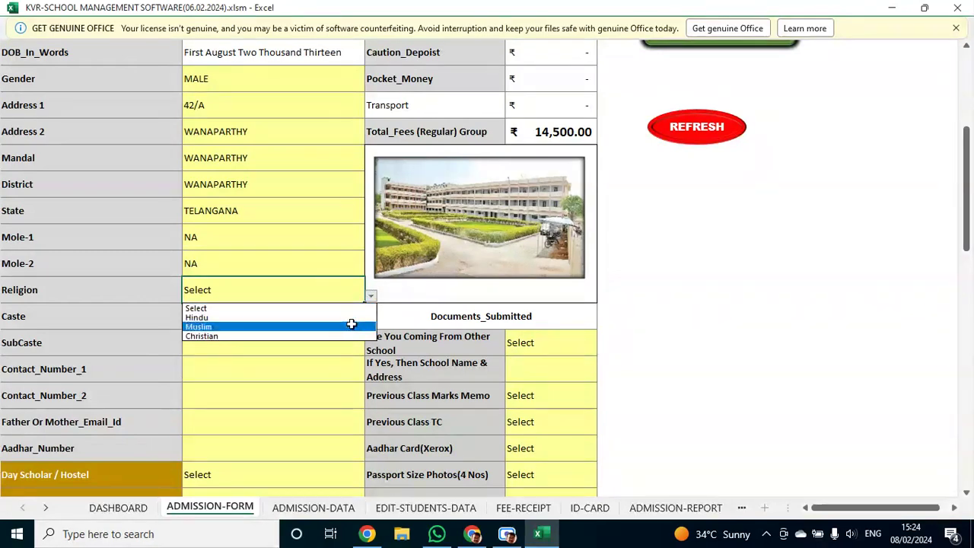
click(350, 317)
click(308, 320)
click(371, 323)
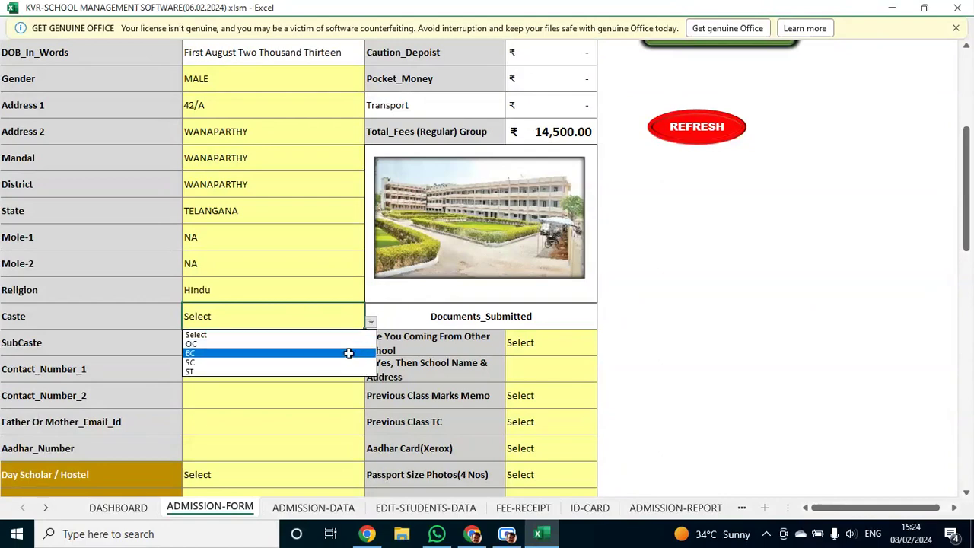
click(344, 351)
click(281, 344)
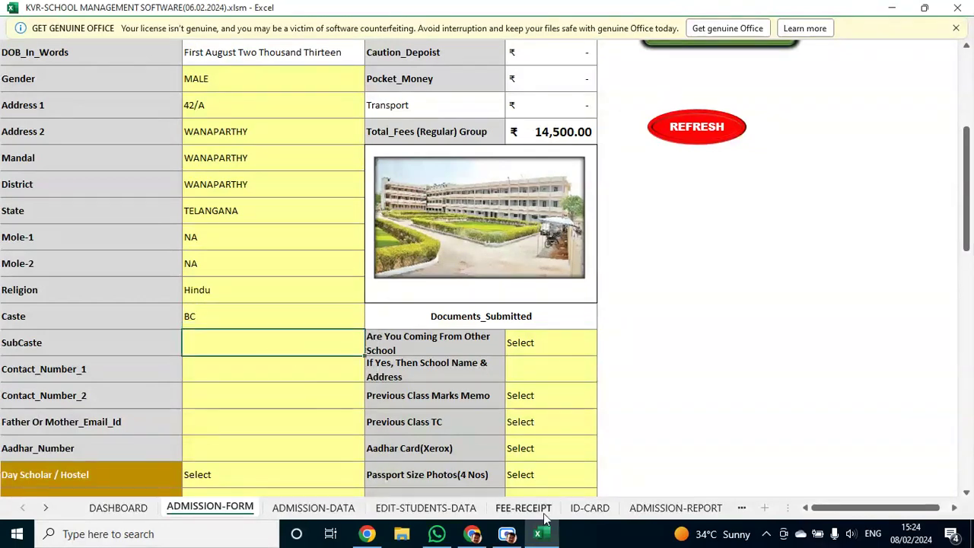
text(YADAVA)
- Correct the SubCaste entry to PADMASHALI
key(Return)
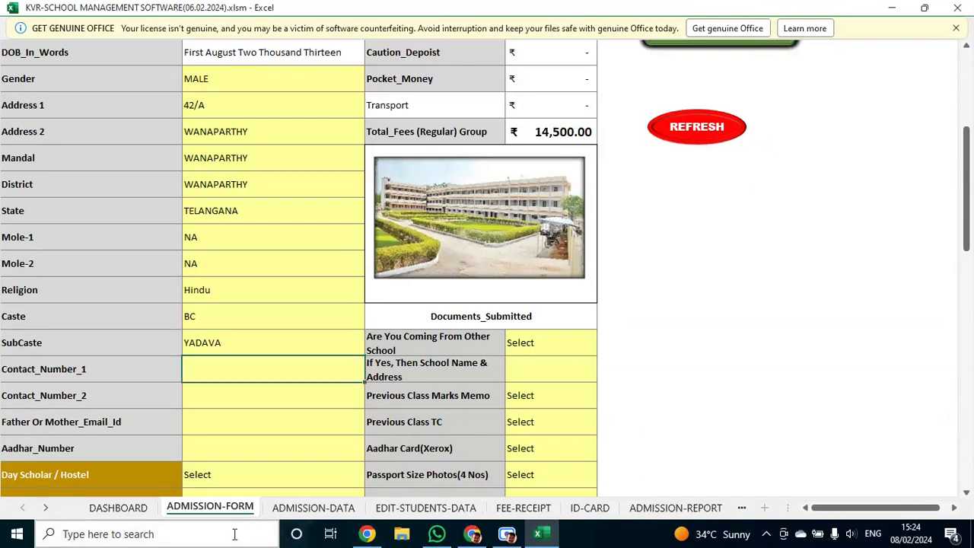
click(263, 348)
text(B)
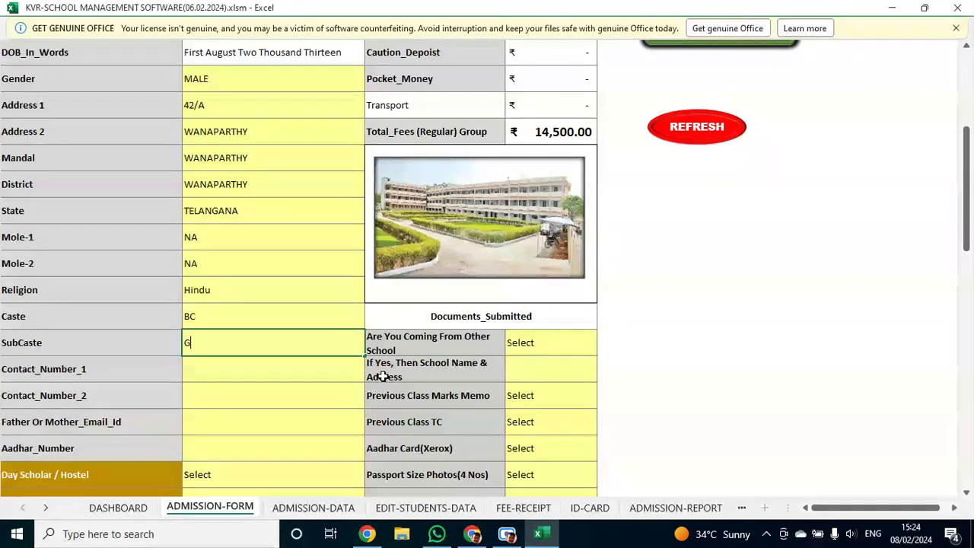
key(BackSpace)
text(PADMASHALI)
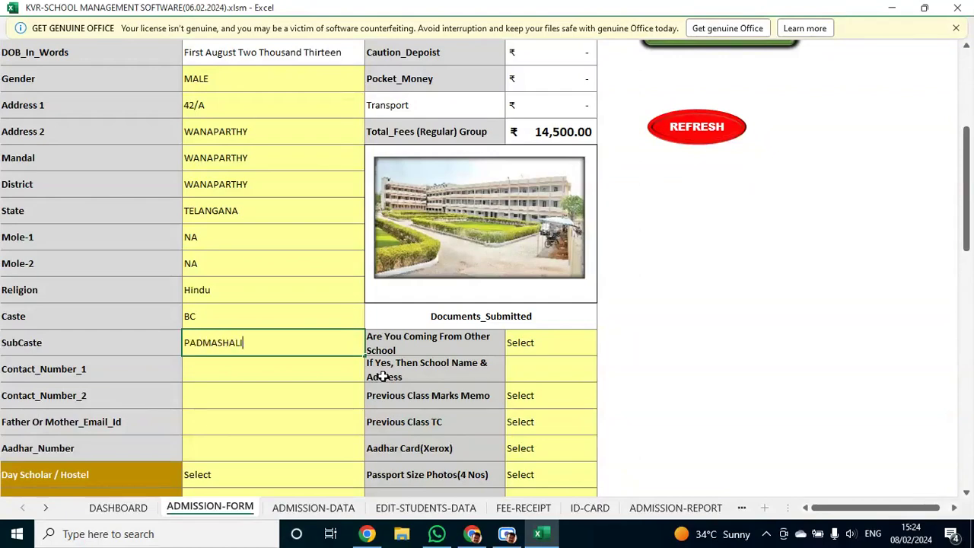
key(Return)
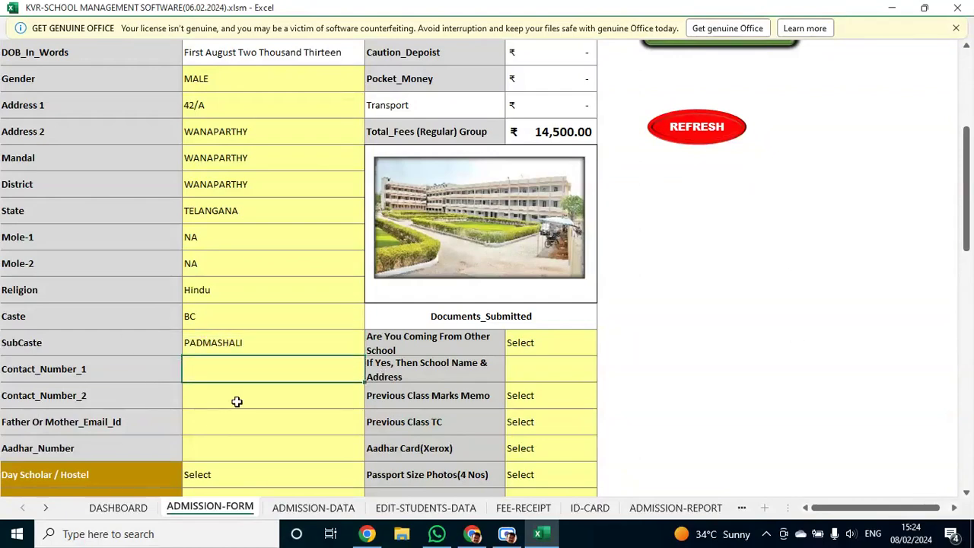
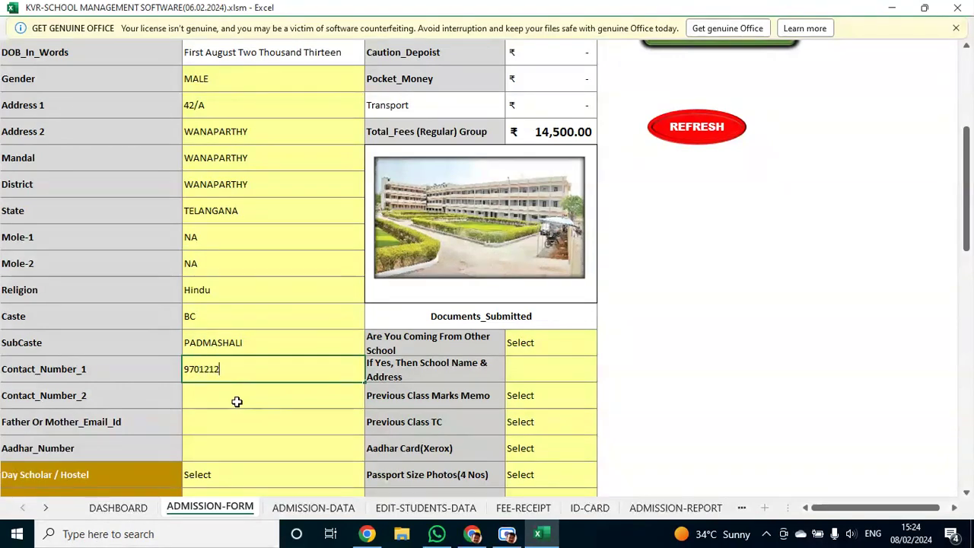
- Enter the first contact number and the parent's e-mail address, then recheck the contact number
key(Return)
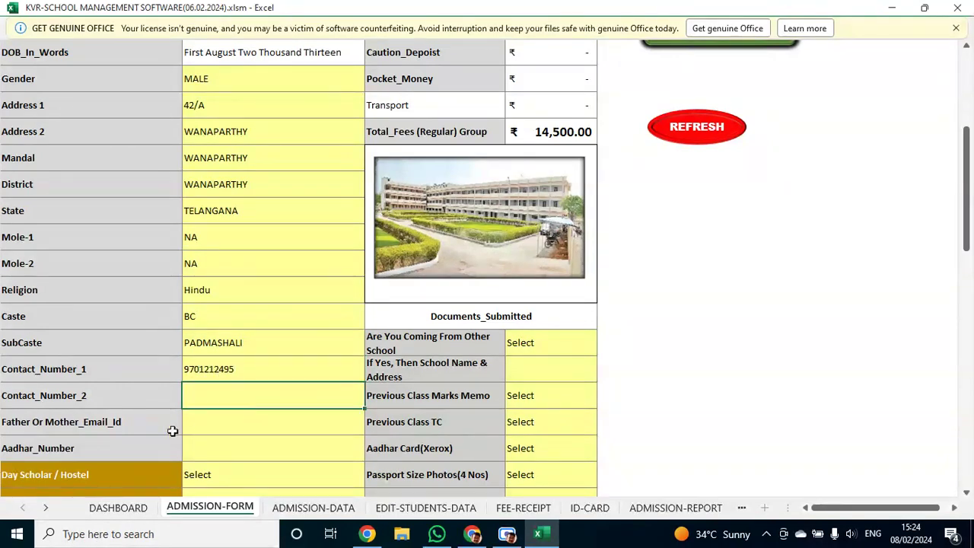
click(222, 425)
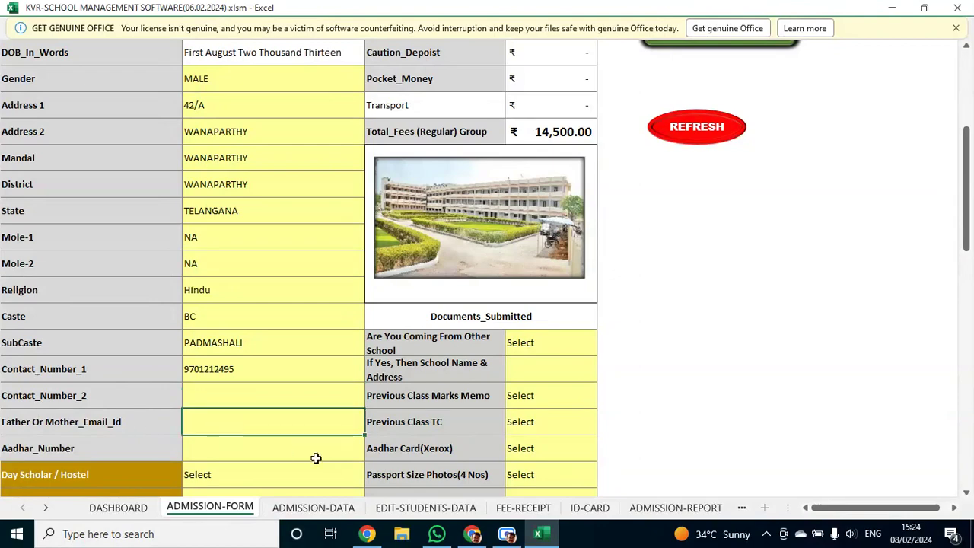
key(Return)
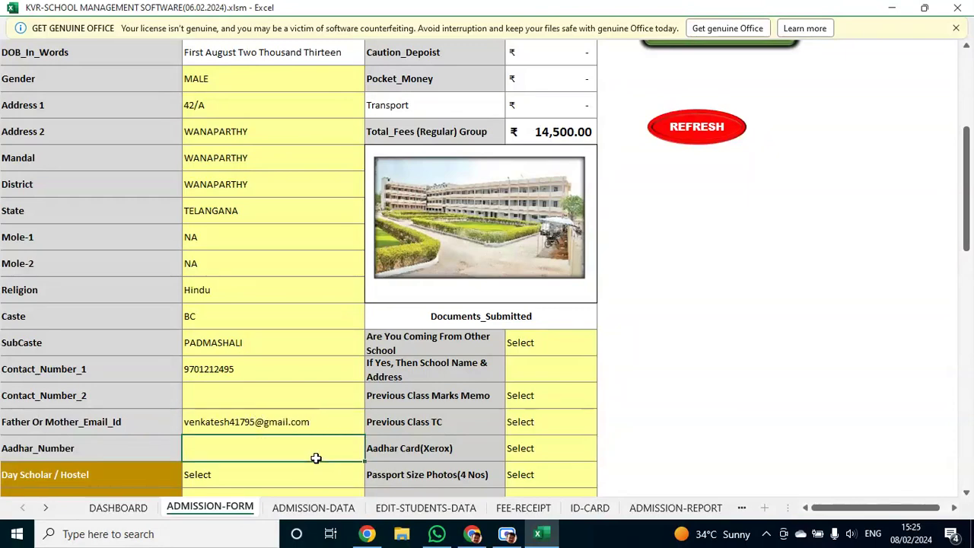
click(221, 370)
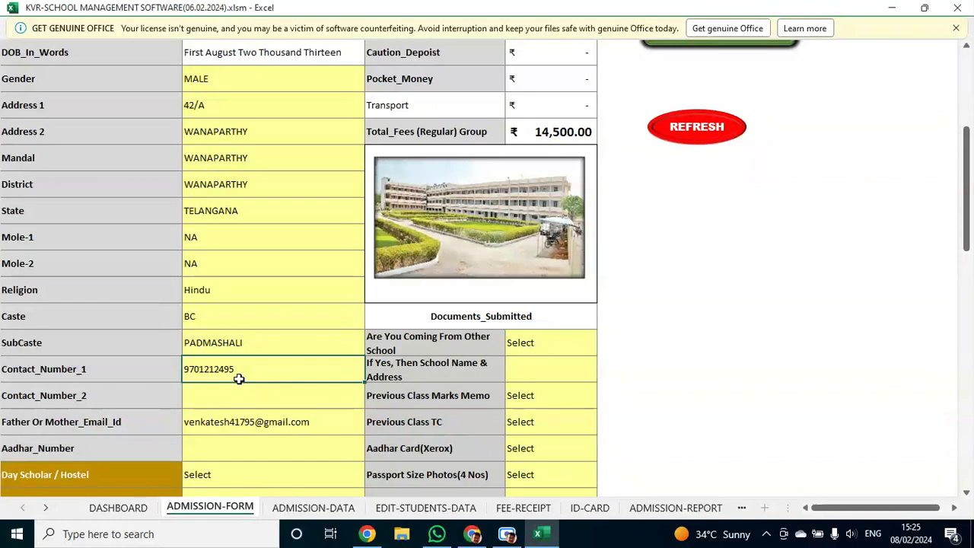
click(219, 451)
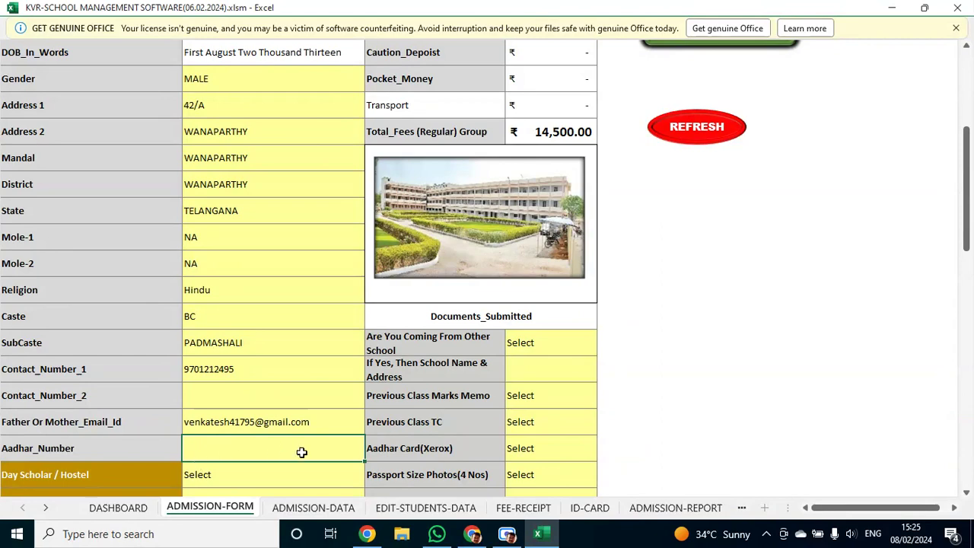
- Enter the student's Aadhar number and mark the student as a DayScholar
text(1254xxxxx4587xx)
click(253, 475)
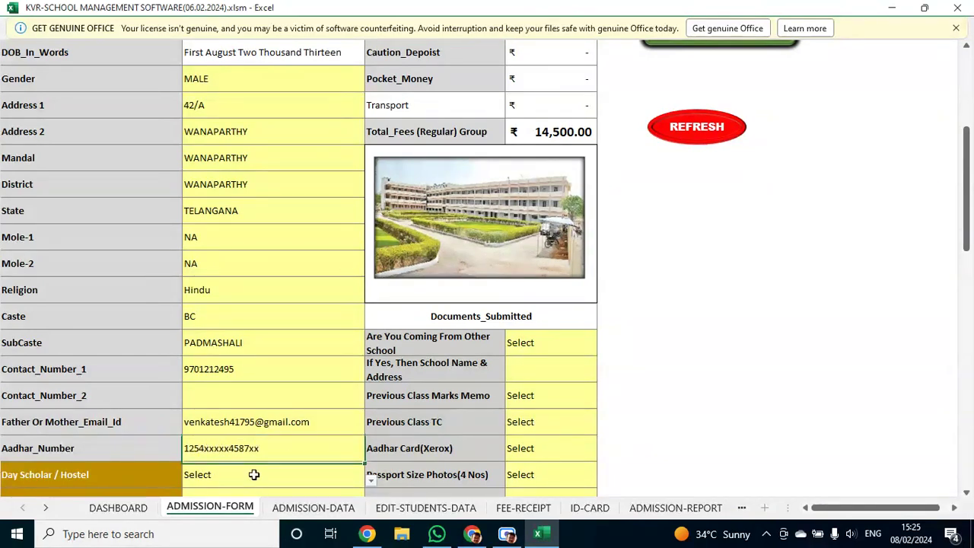
scroll(254, 481, up, 5)
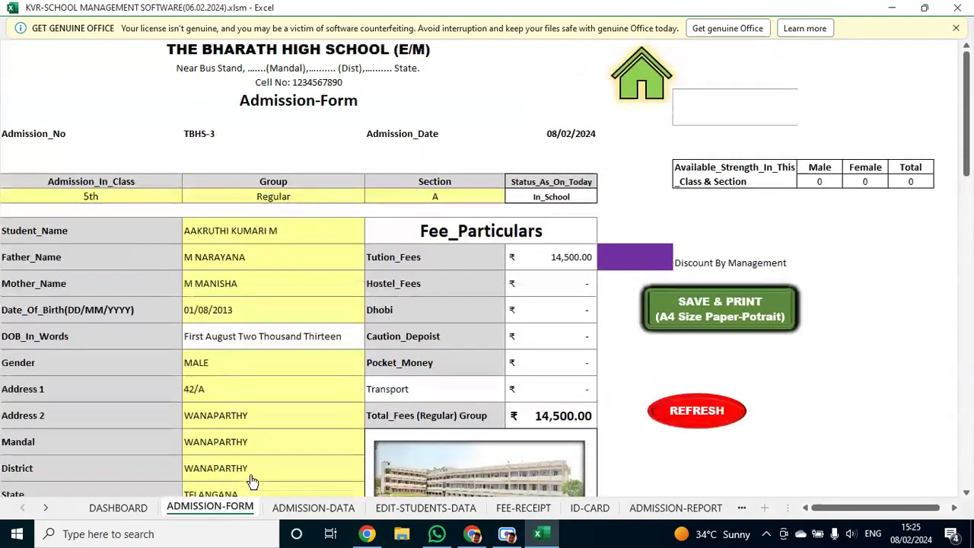
scroll(253, 481, down, 5)
scroll(304, 413, down, 2)
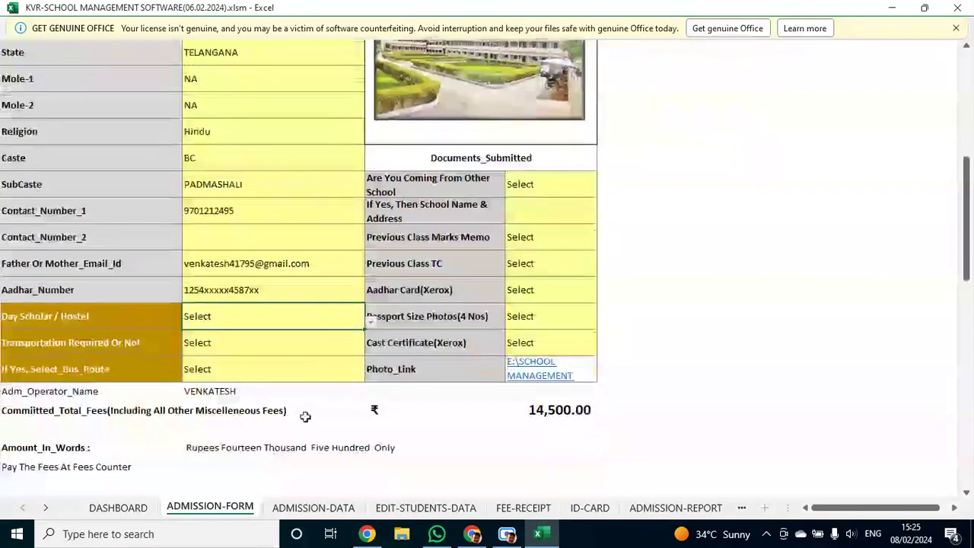
click(370, 322)
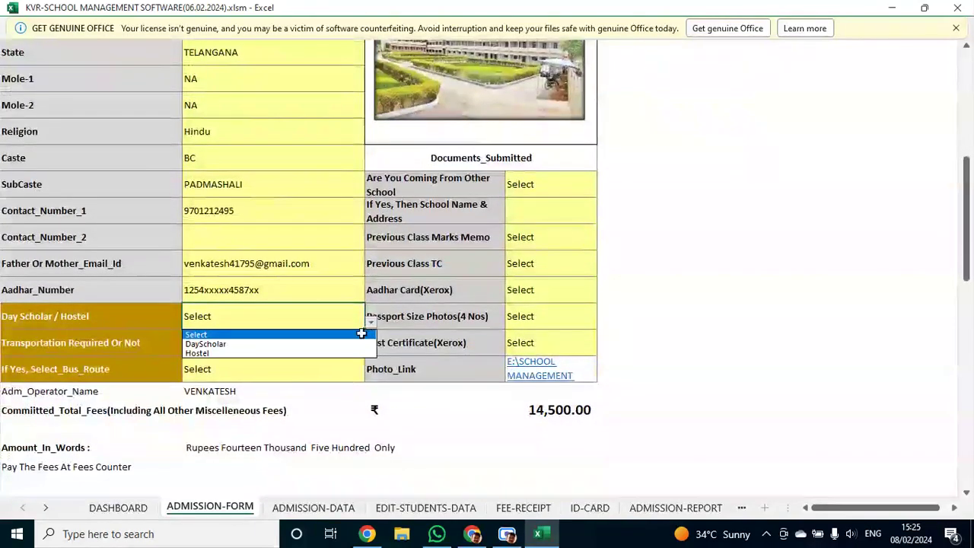
click(350, 344)
click(318, 347)
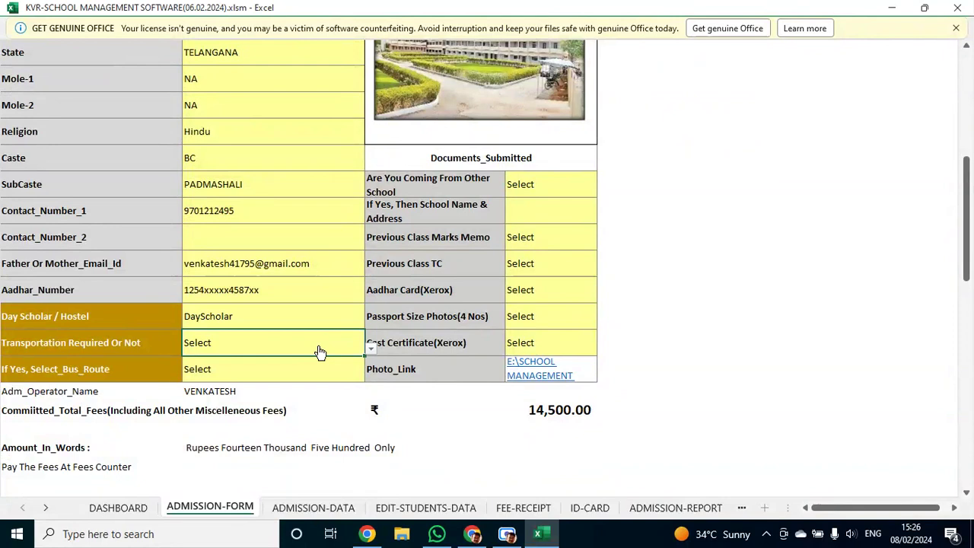
- Set Transportation Required to No, correcting an accidental Yes
click(370, 351)
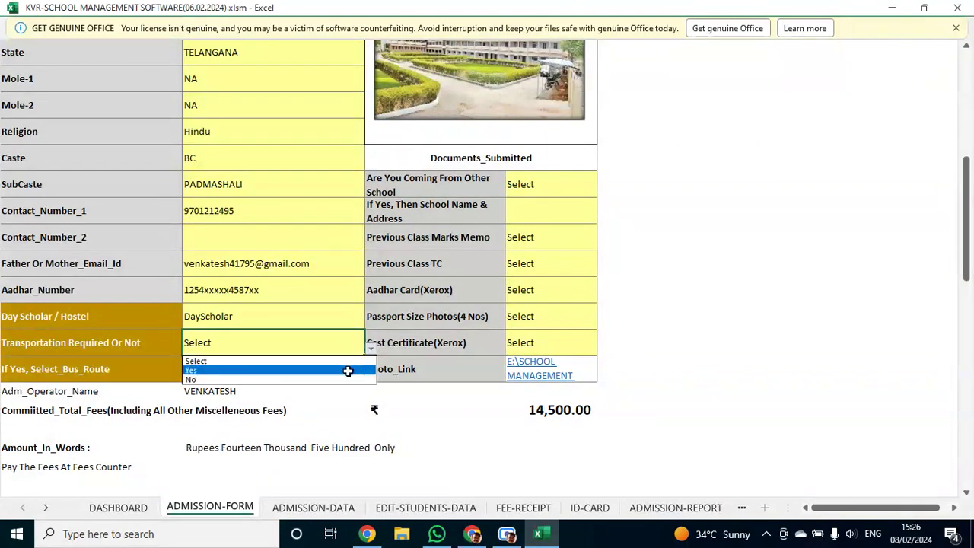
click(347, 370)
click(319, 373)
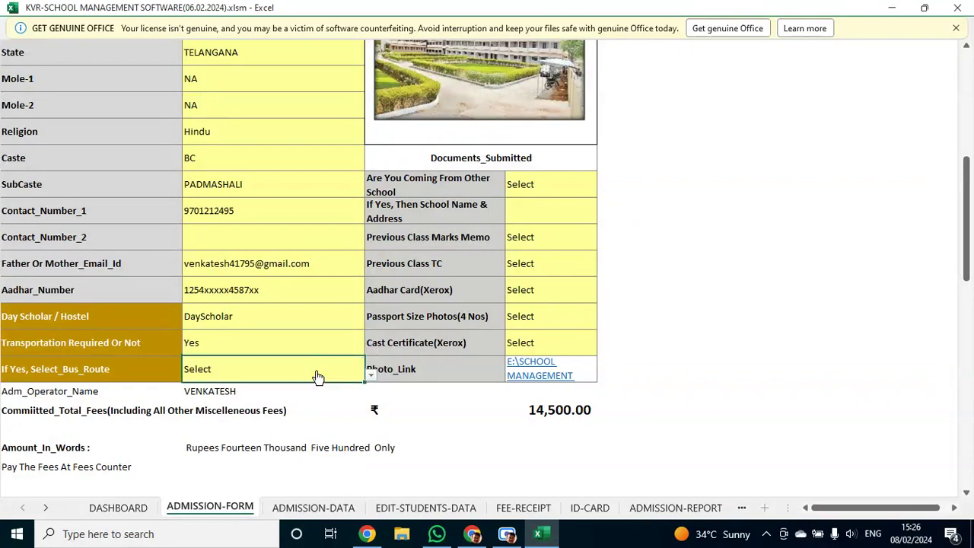
click(307, 346)
click(371, 349)
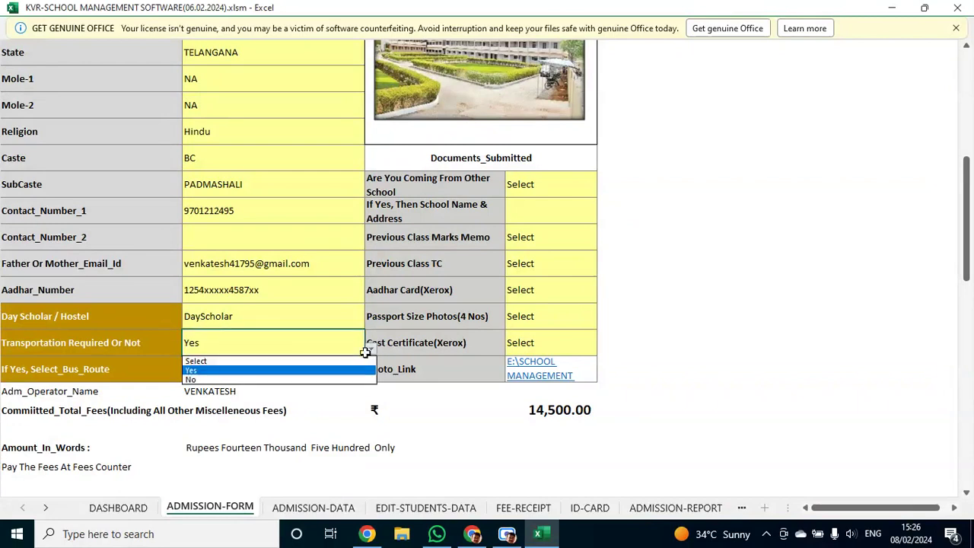
click(282, 379)
click(278, 373)
- Choose R2 from the Bus Route dropdown
click(370, 375)
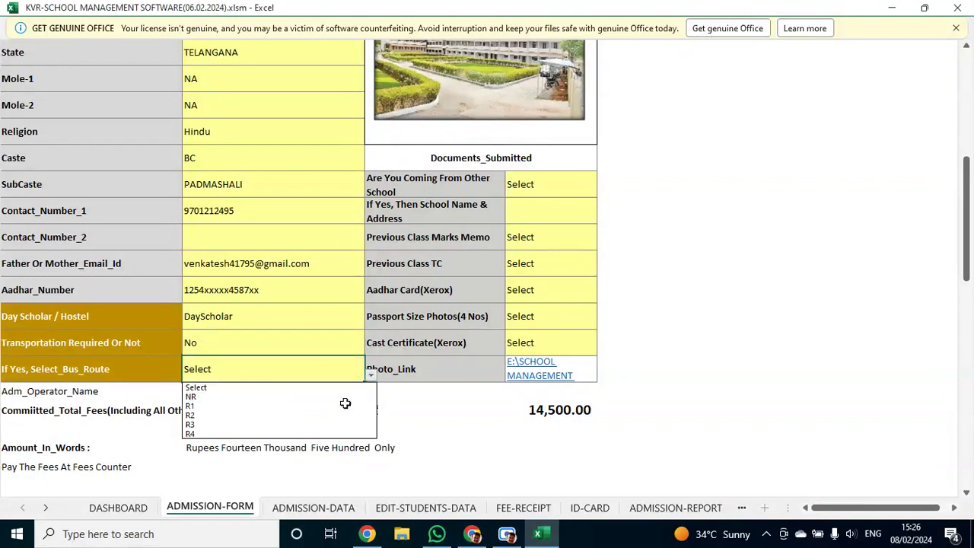
click(337, 415)
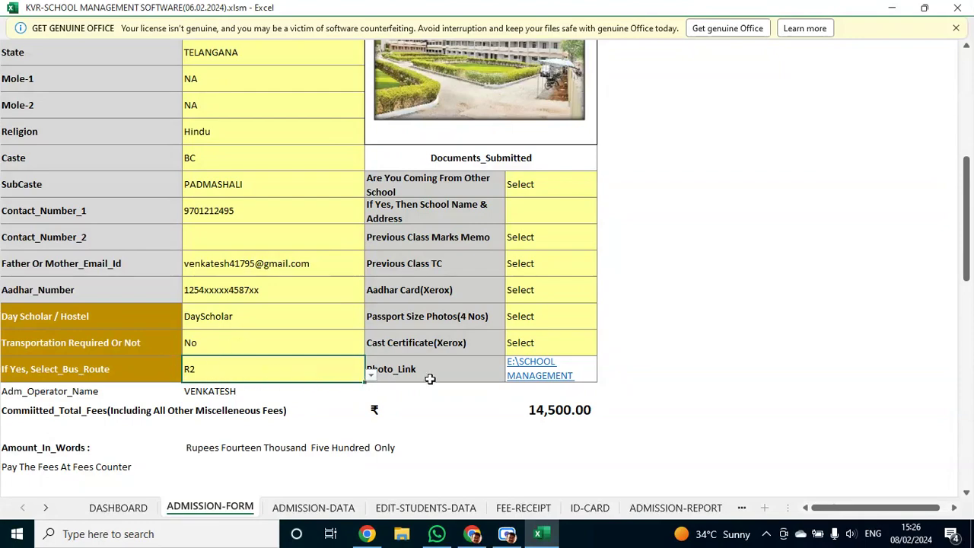
scroll(426, 378, up, 1)
scroll(413, 373, up, 3)
scroll(510, 383, up, 2)
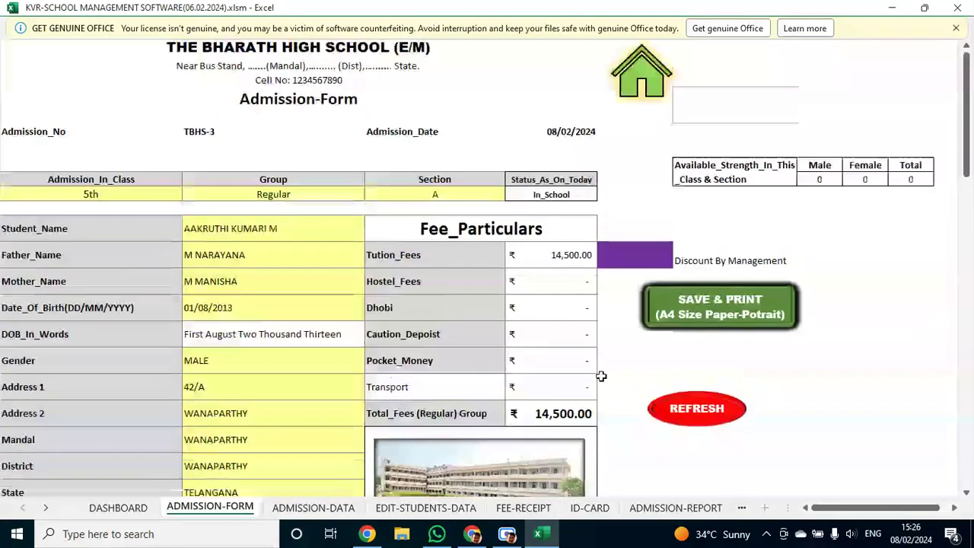
scroll(422, 419, down, 3)
scroll(422, 418, down, 1)
- Answer No for coming from another school, previous marks memo and previous TC
click(556, 341)
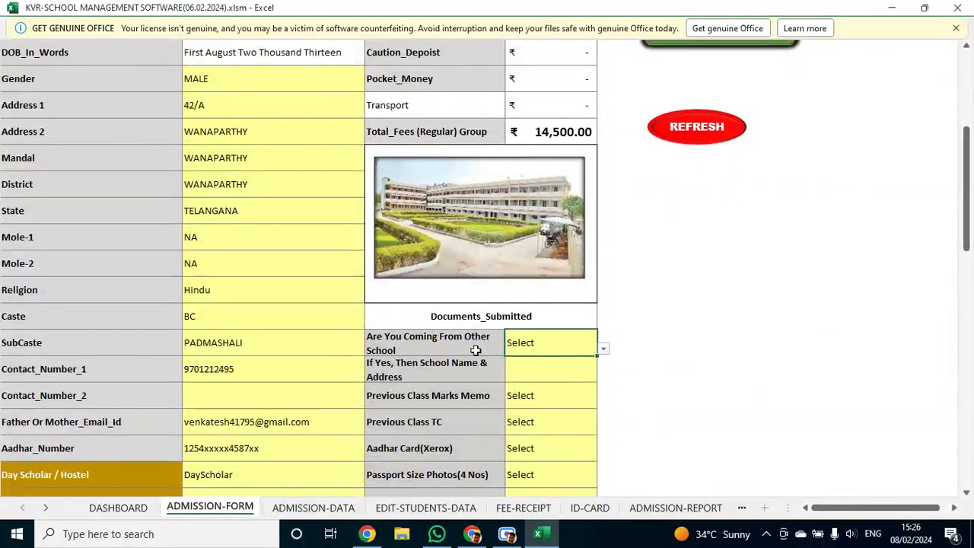
click(601, 350)
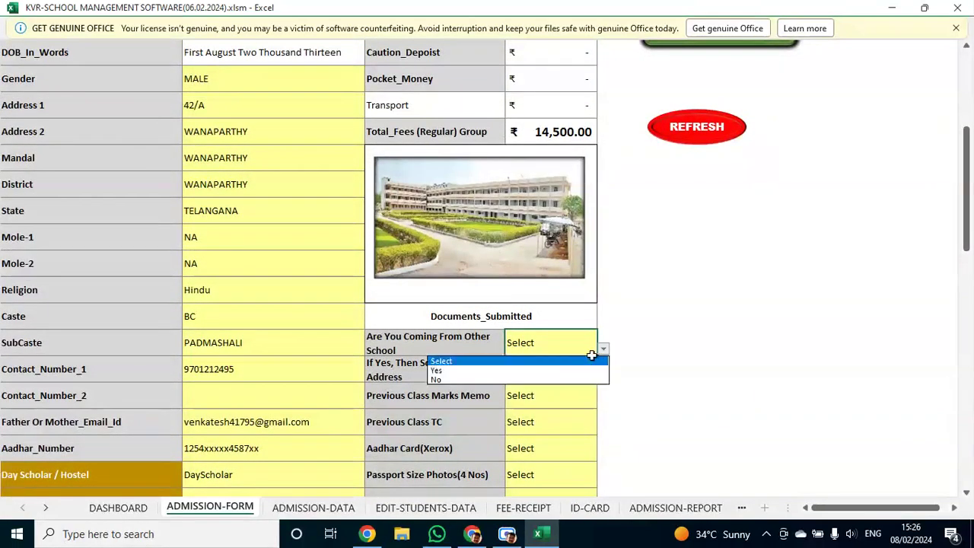
click(558, 379)
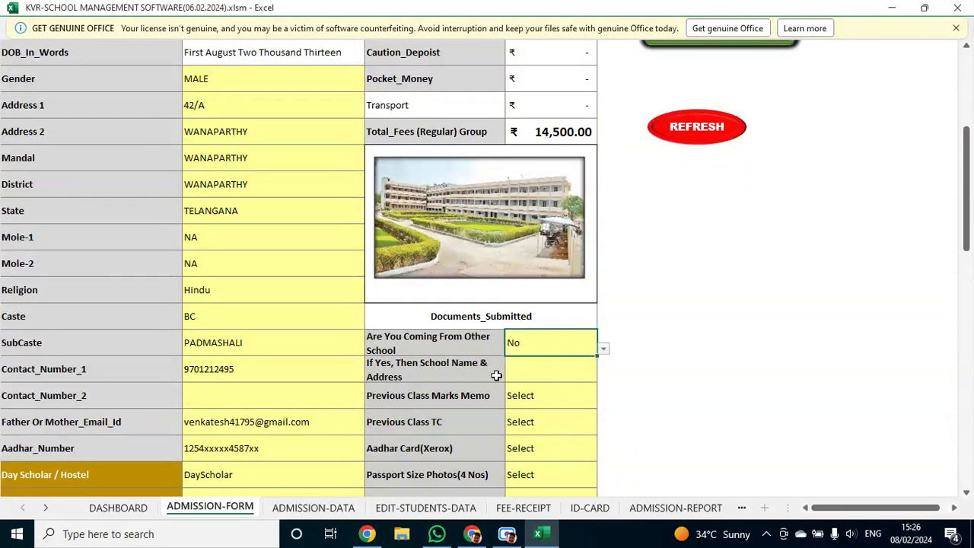
click(550, 375)
click(539, 396)
click(601, 402)
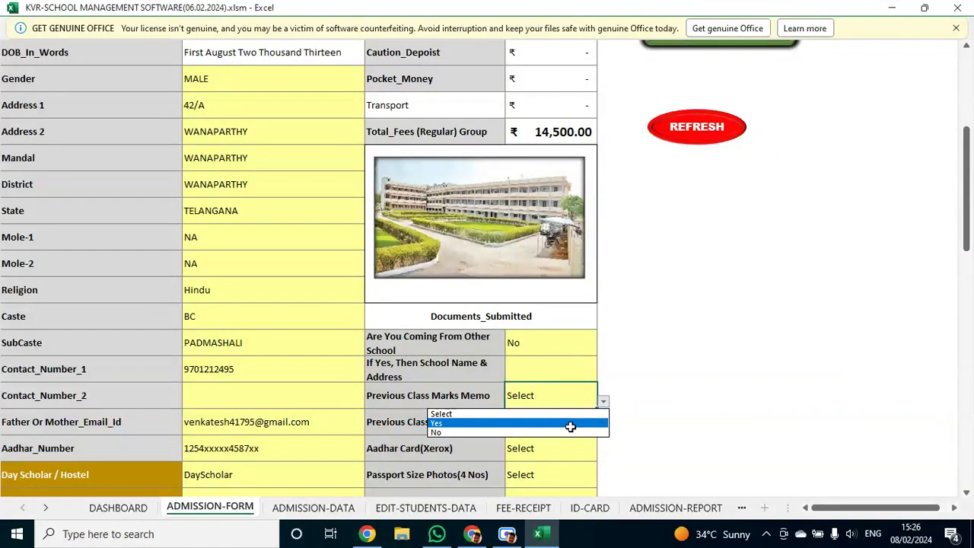
click(570, 432)
click(563, 423)
click(602, 428)
click(550, 460)
- Mark the Aadhar copy and passport photos as submitted and the caste certificate as not
scroll(491, 421, down, 2)
click(564, 289)
click(604, 296)
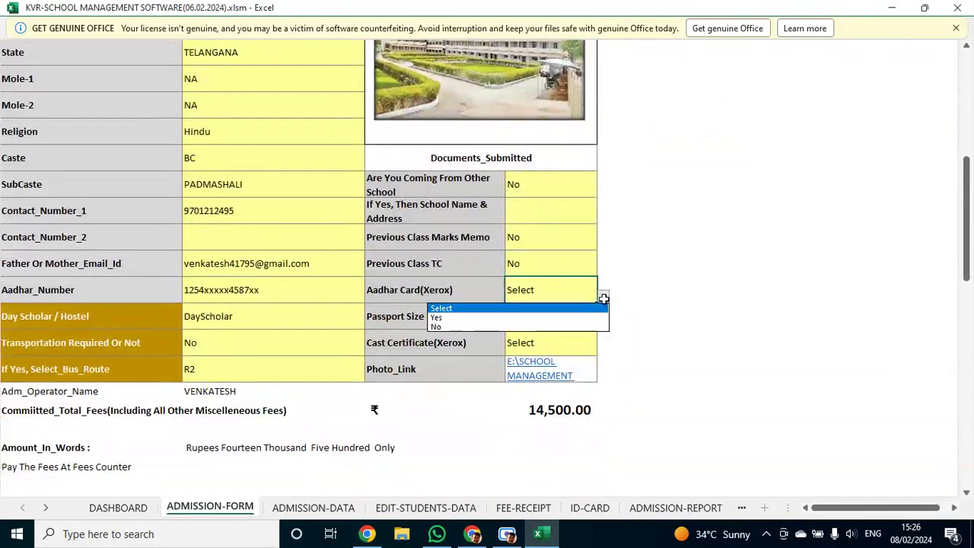
click(589, 317)
click(564, 329)
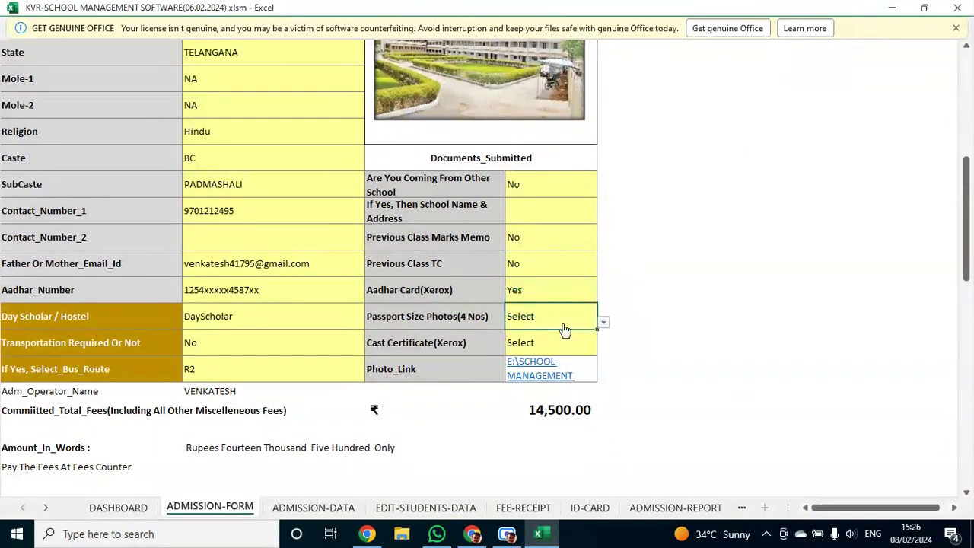
click(603, 327)
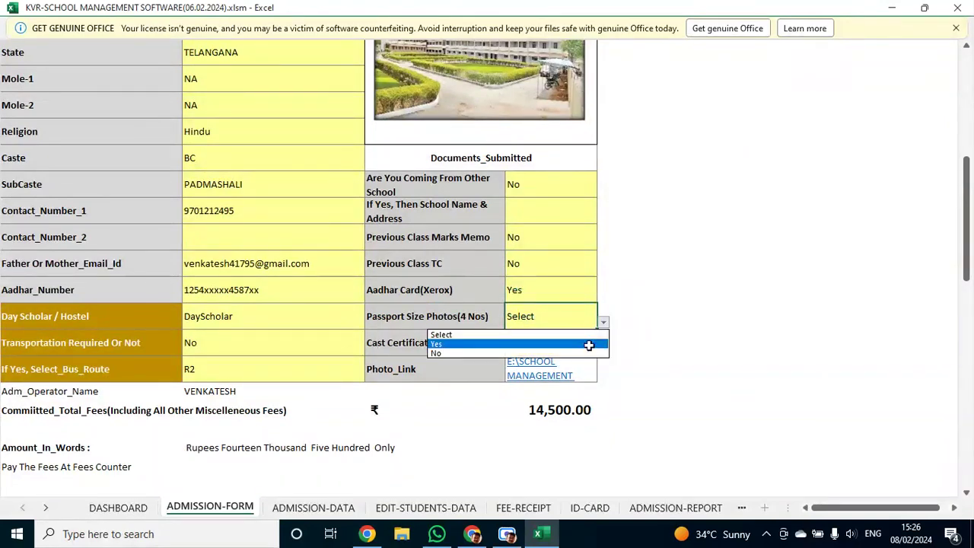
click(588, 344)
click(572, 347)
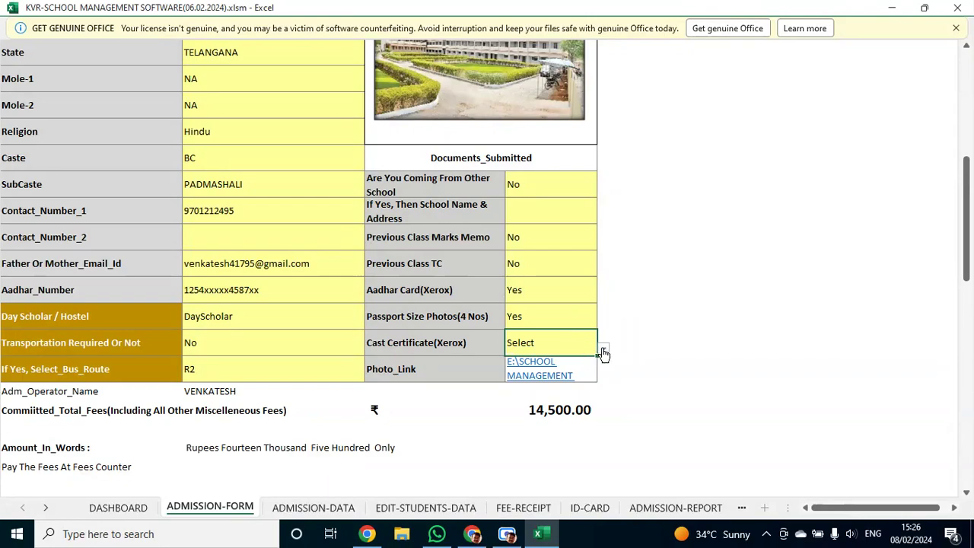
click(602, 351)
click(583, 379)
- Review the DayScholar, transportation and bus route entries against the tuition and transport fees
scroll(642, 400, up, 1)
scroll(641, 400, up, 4)
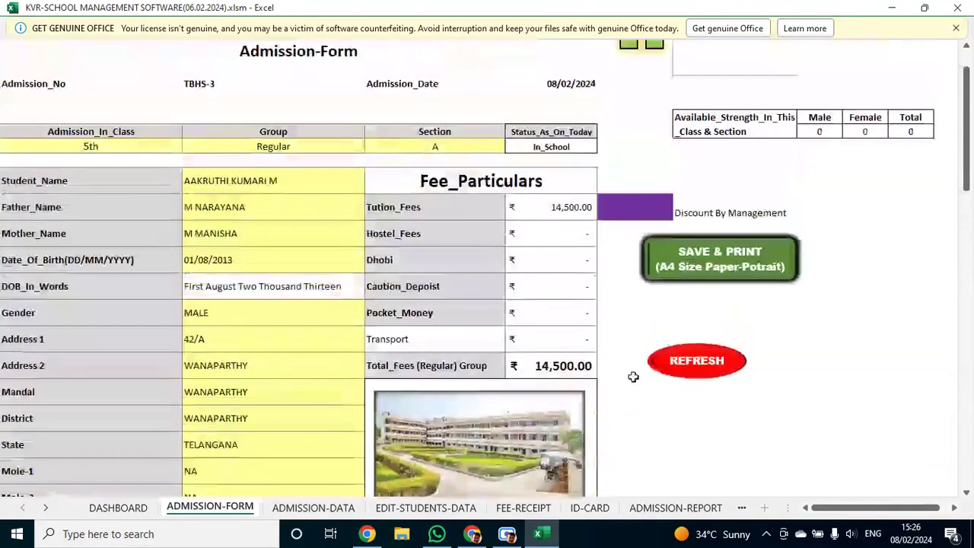
scroll(294, 424, down, 3)
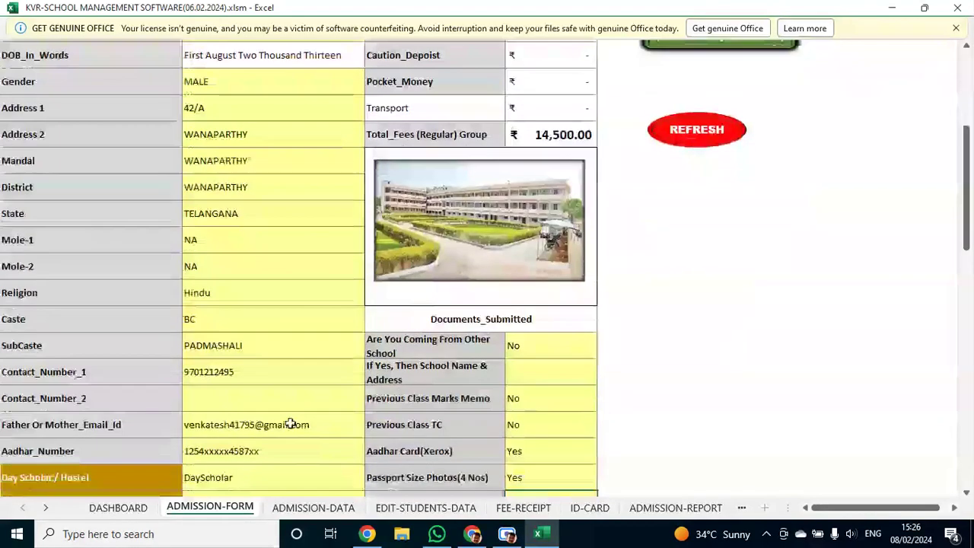
scroll(252, 423, down, 2)
scroll(252, 424, down, 1)
click(235, 323)
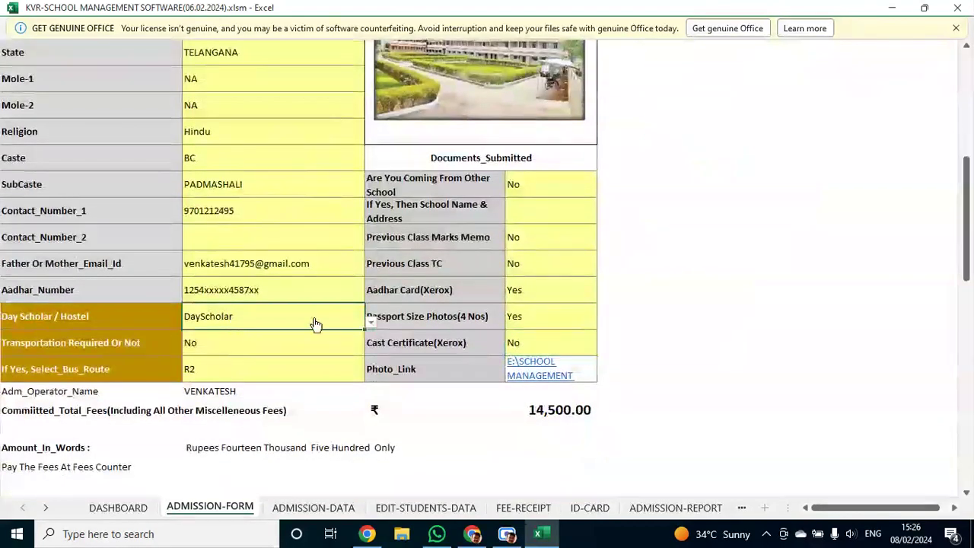
scroll(361, 323, up, 1)
scroll(550, 239, up, 4)
click(565, 211)
scroll(372, 342, down, 3)
scroll(374, 356, down, 5)
click(228, 190)
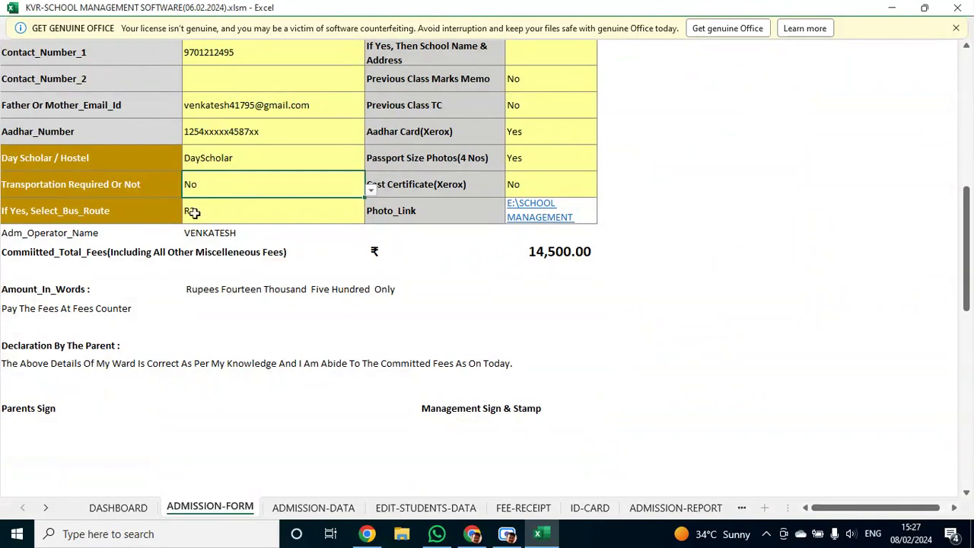
click(287, 221)
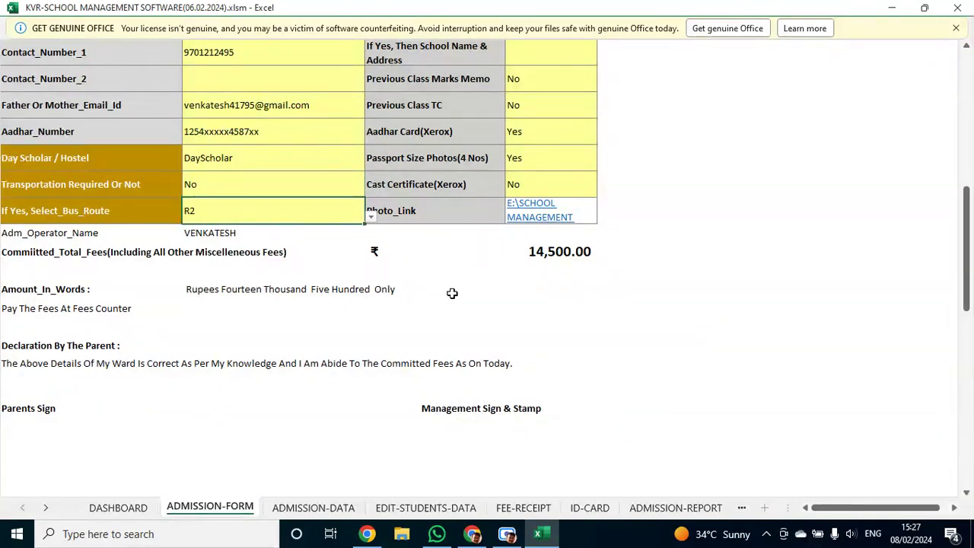
scroll(451, 296, up, 4)
scroll(452, 300, up, 2)
click(547, 241)
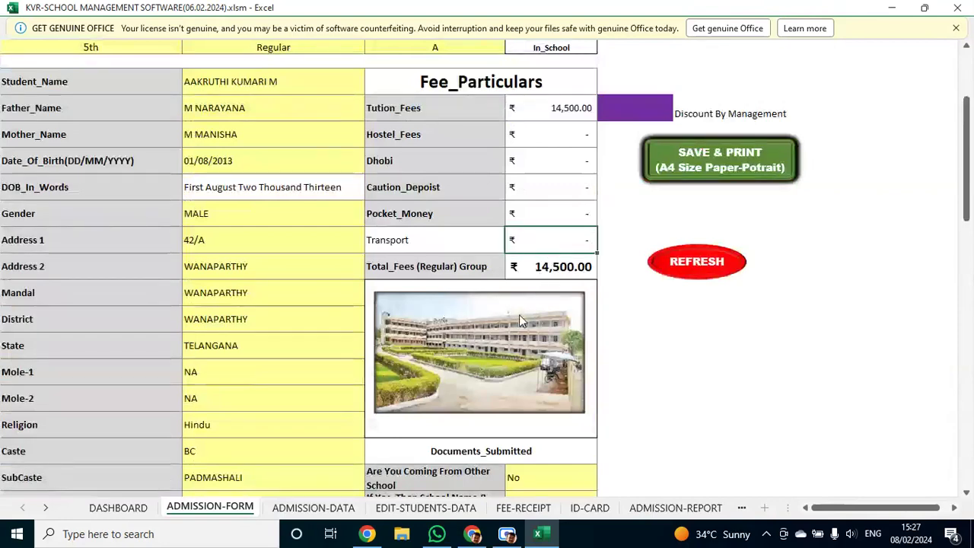
- Attempt save and print, dismiss the bus route error, and choose bus route NR
scroll(520, 325, up, 1)
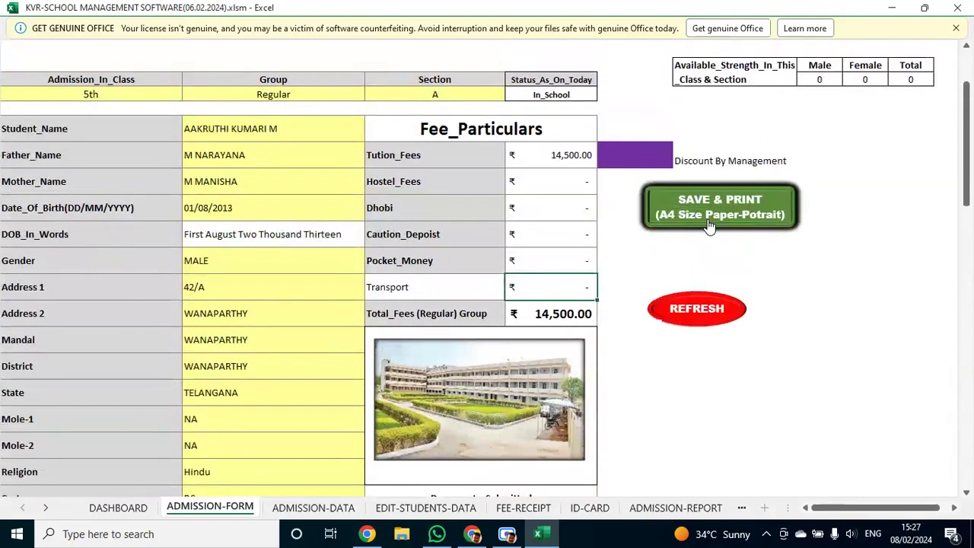
click(707, 225)
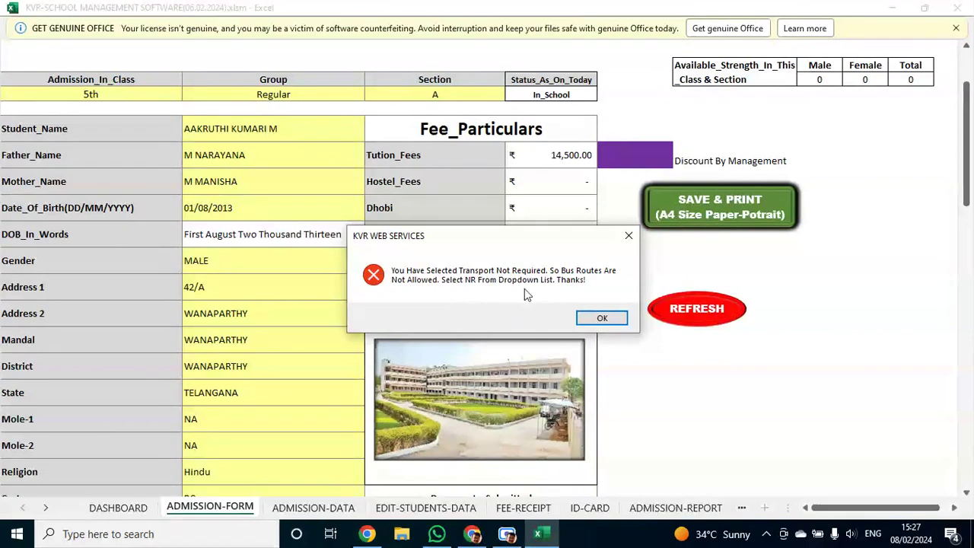
click(606, 318)
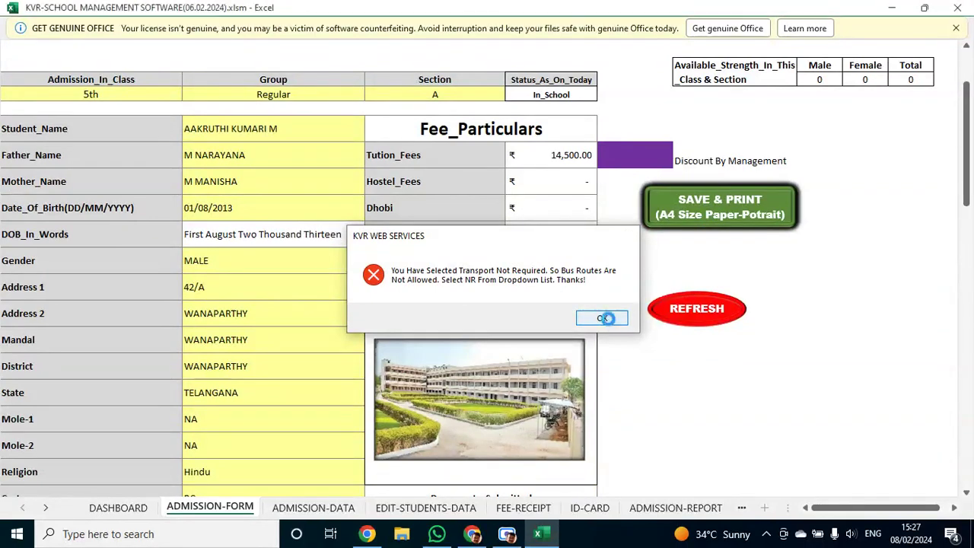
scroll(350, 347, down, 2)
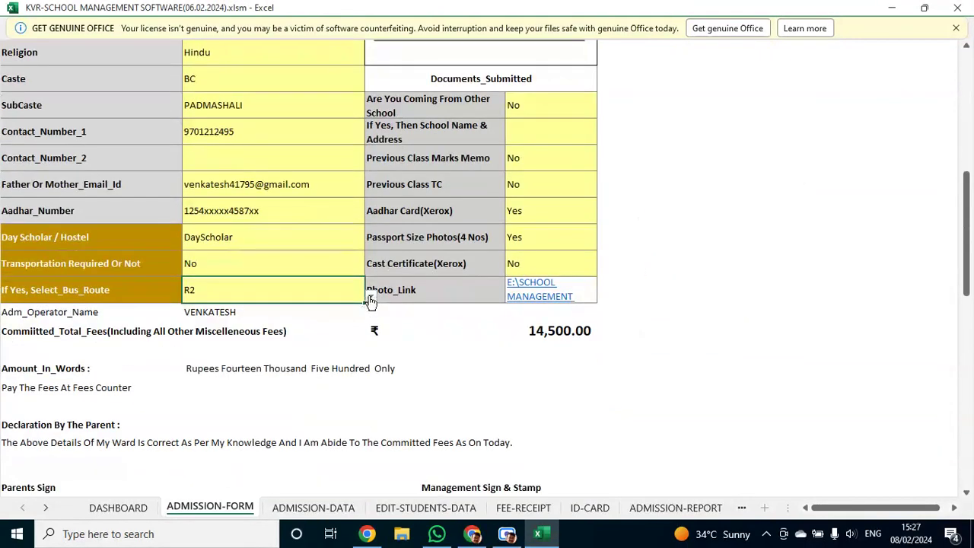
click(371, 298)
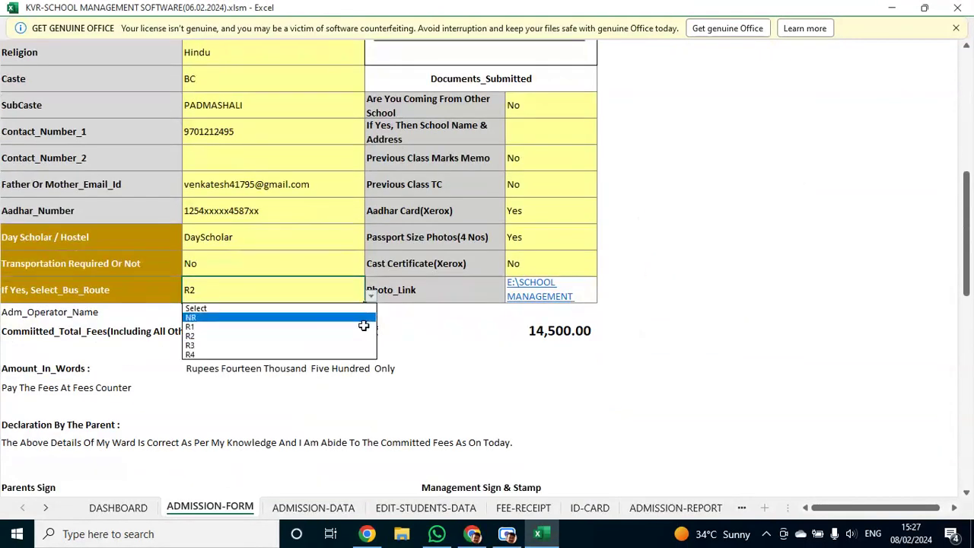
click(320, 320)
- Confirm the NR entry and open the SCHOOL MANAGEMENT SOFTWARE folder in File Explorer
scroll(374, 337, up, 2)
scroll(310, 342, up, 5)
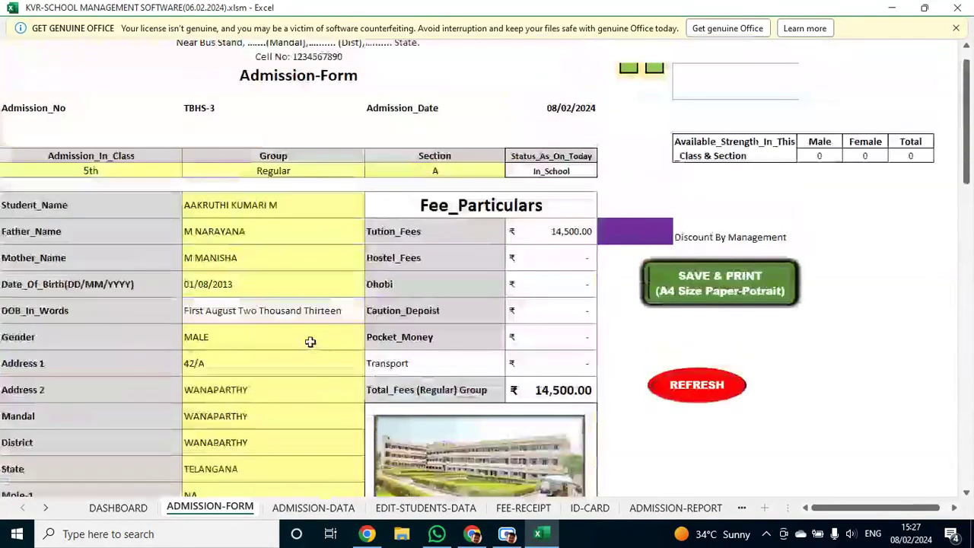
scroll(311, 341, up, 1)
scroll(441, 365, down, 5)
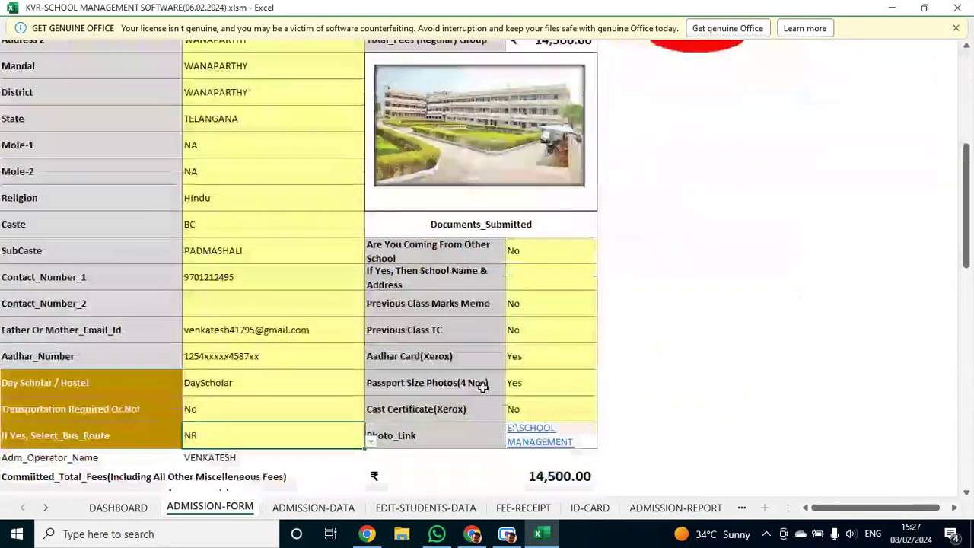
scroll(482, 386, down, 1)
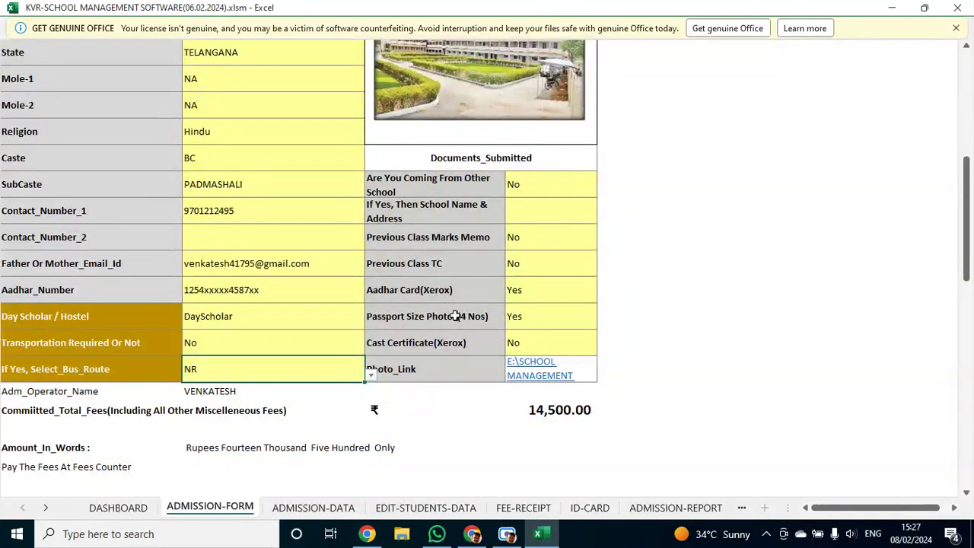
click(540, 319)
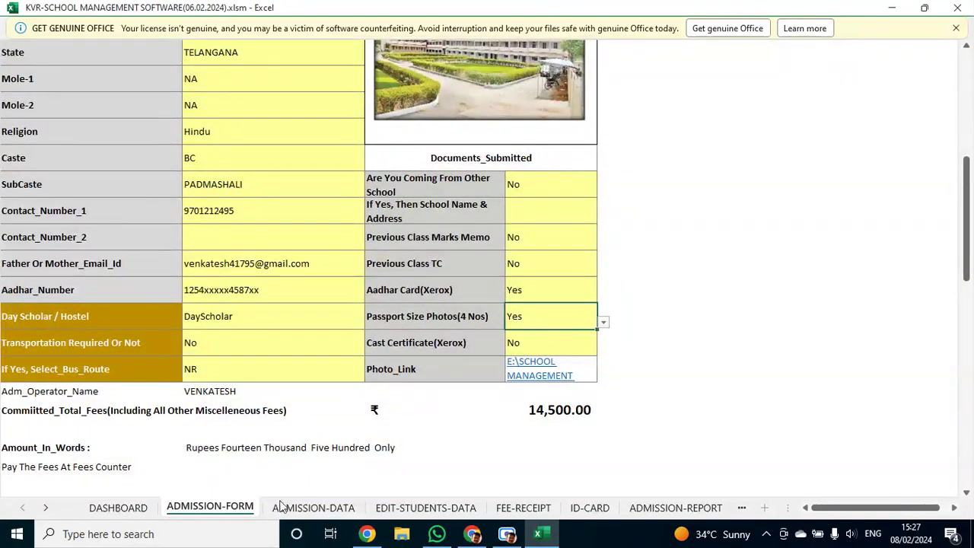
click(402, 535)
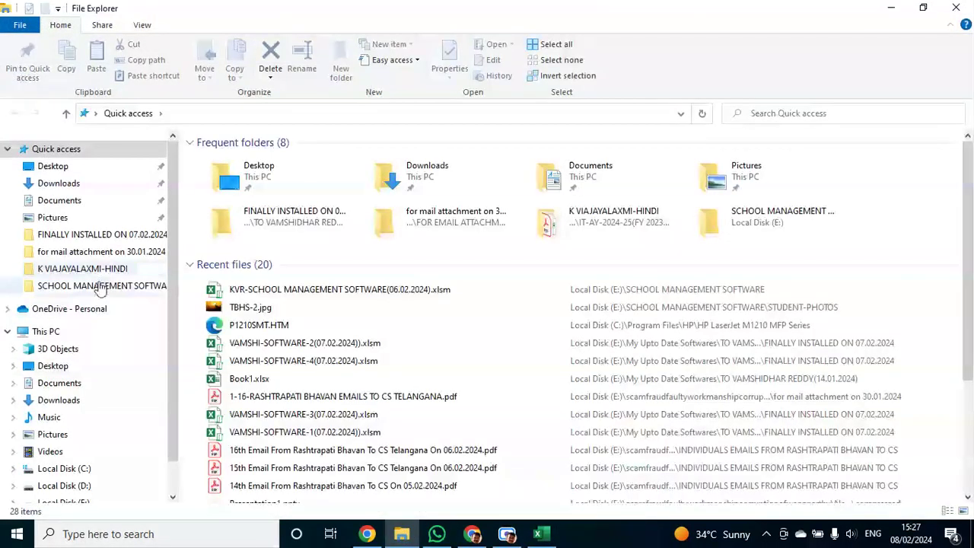
click(149, 283)
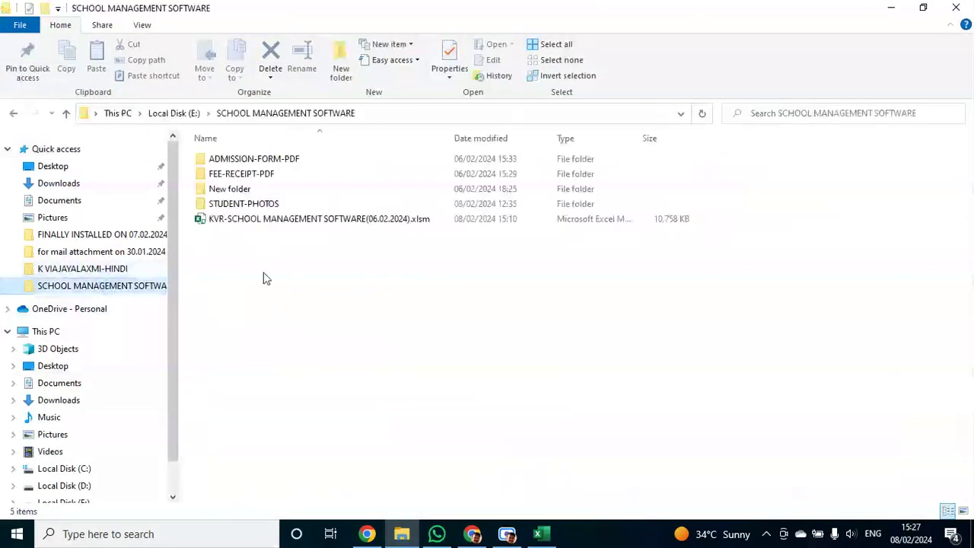
- Open the STUDENT-PHOTOS folder and start renaming TBHS-4.jpg
double_click(263, 203)
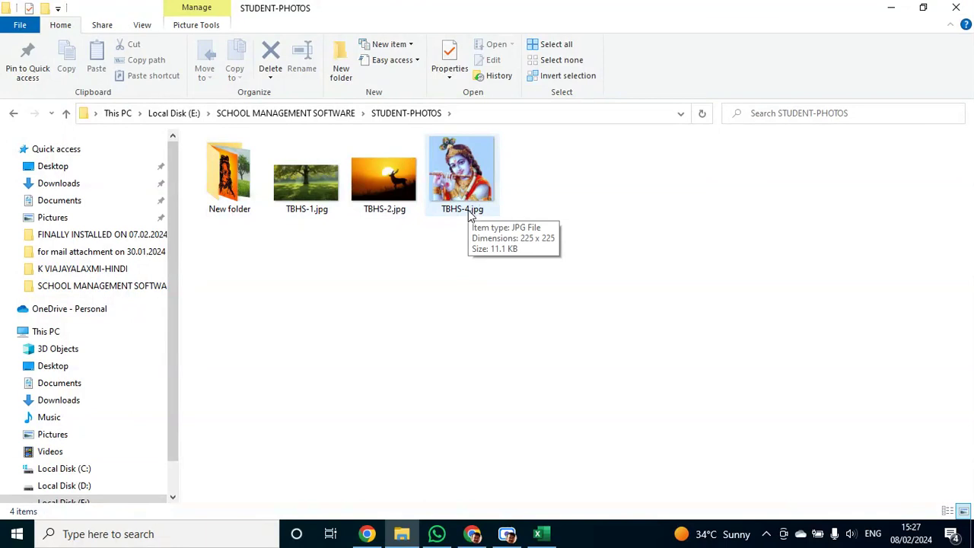
key(XF86AudioLowerVolume)
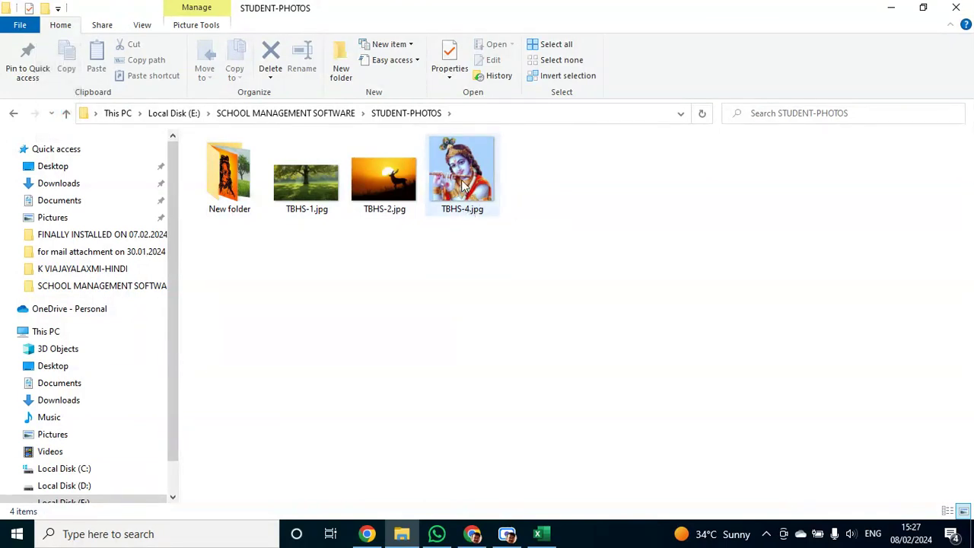
click(463, 185)
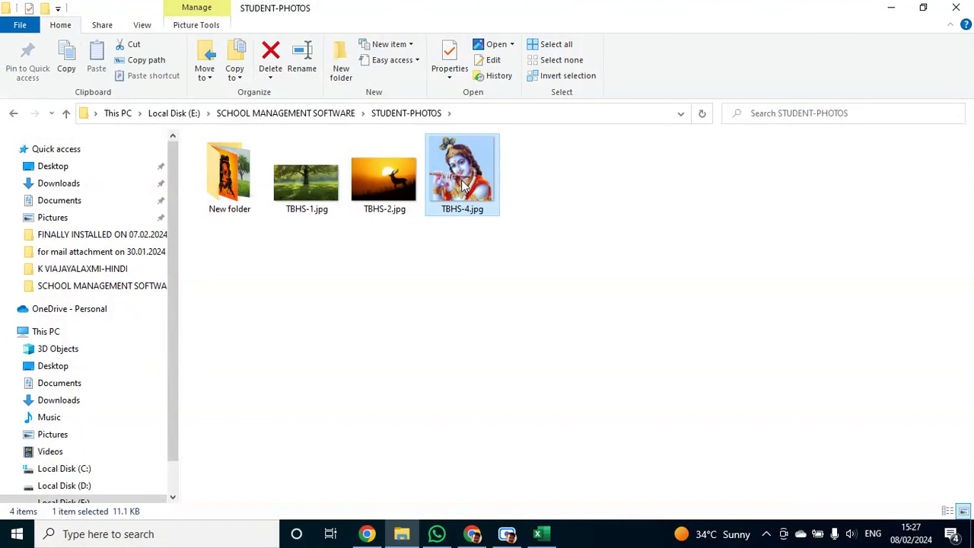
key(F2)
key(Right)
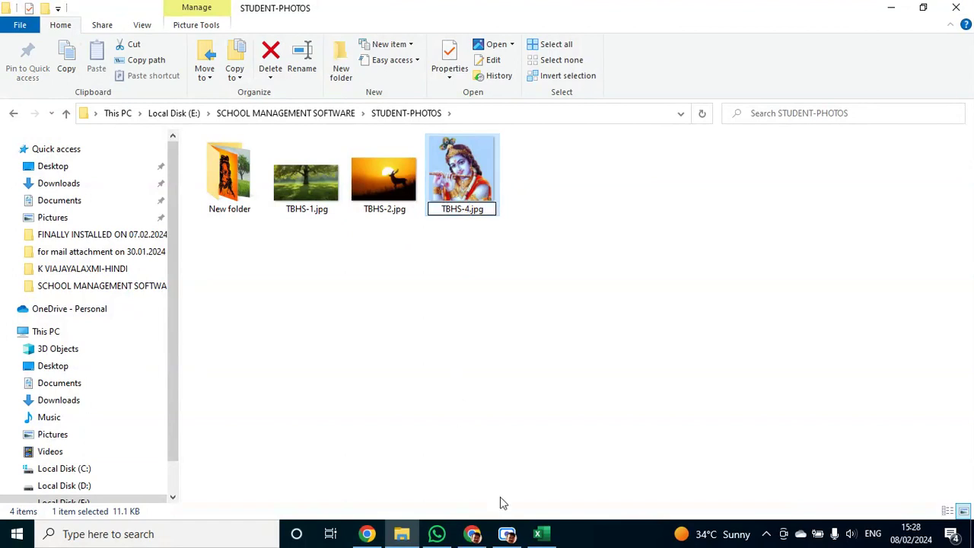
- Switch to the Excel workbook briefly, then back to the photos
click(540, 535)
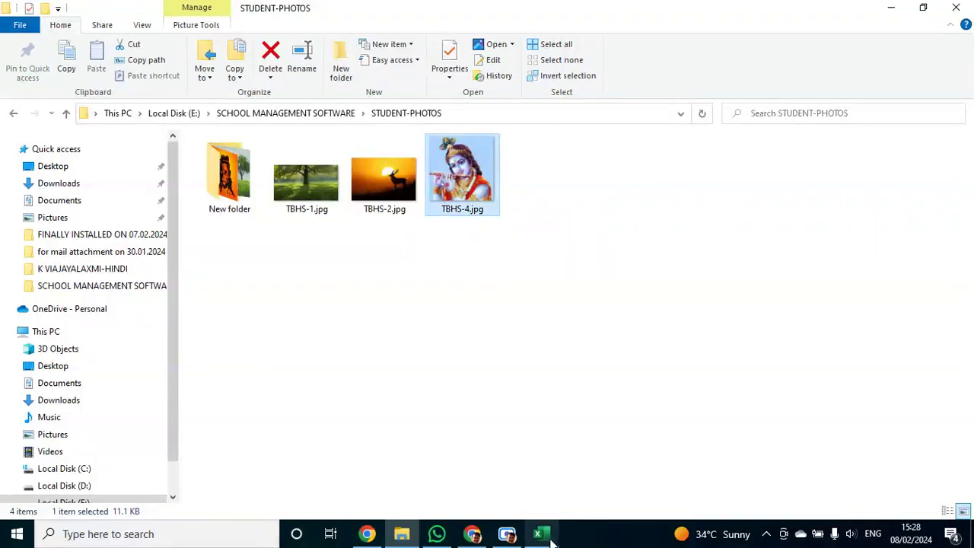
scroll(313, 447, up, 2)
scroll(285, 400, up, 5)
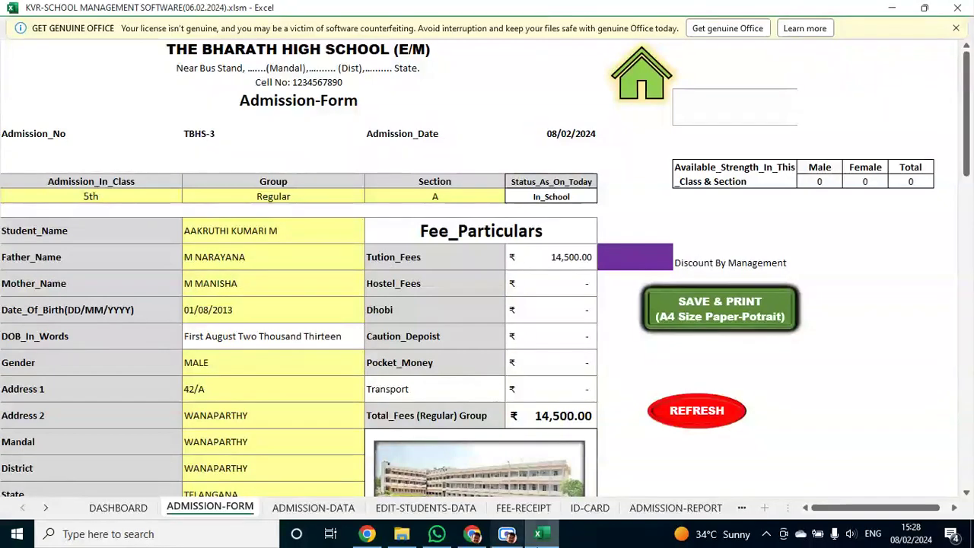
click(541, 536)
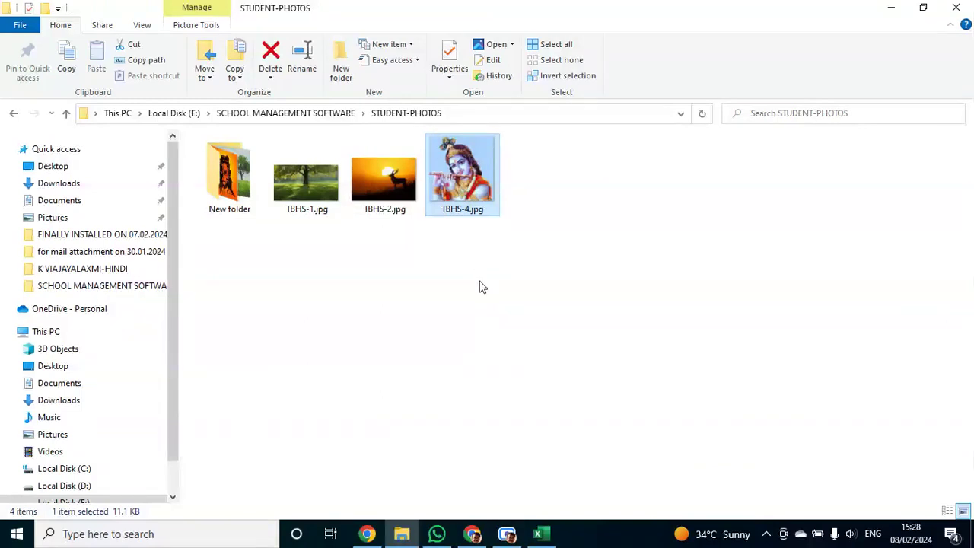
- Change the photo name from TBHS-4.jpg to TBHS-3.jpg, then go back to the Excel form
key(F2)
key(Right)
key(BackSpace)
text(3)
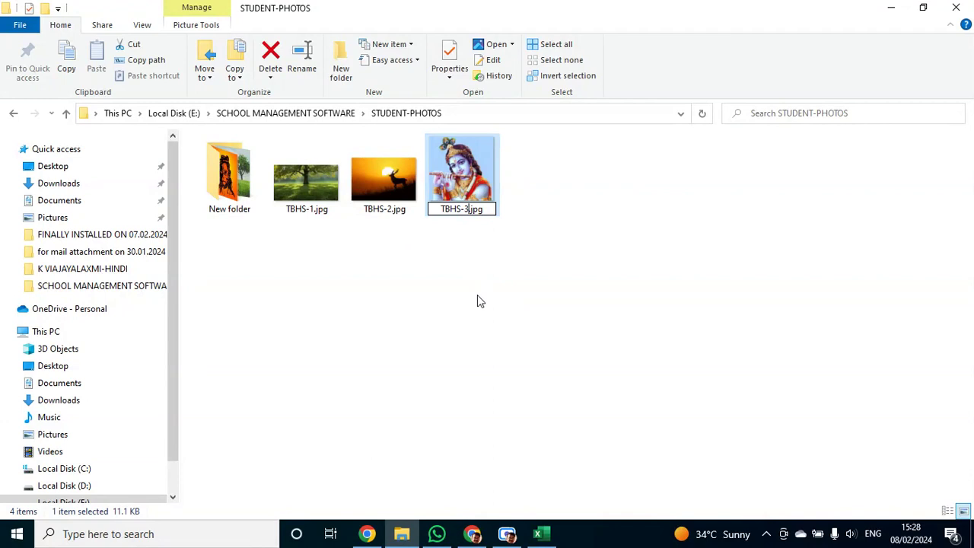
key(Return)
click(477, 294)
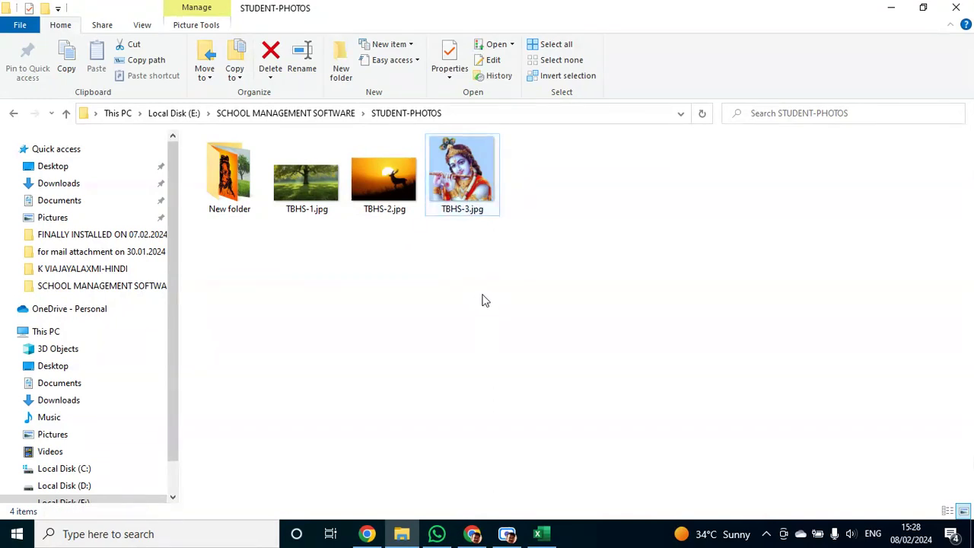
click(473, 536)
click(538, 534)
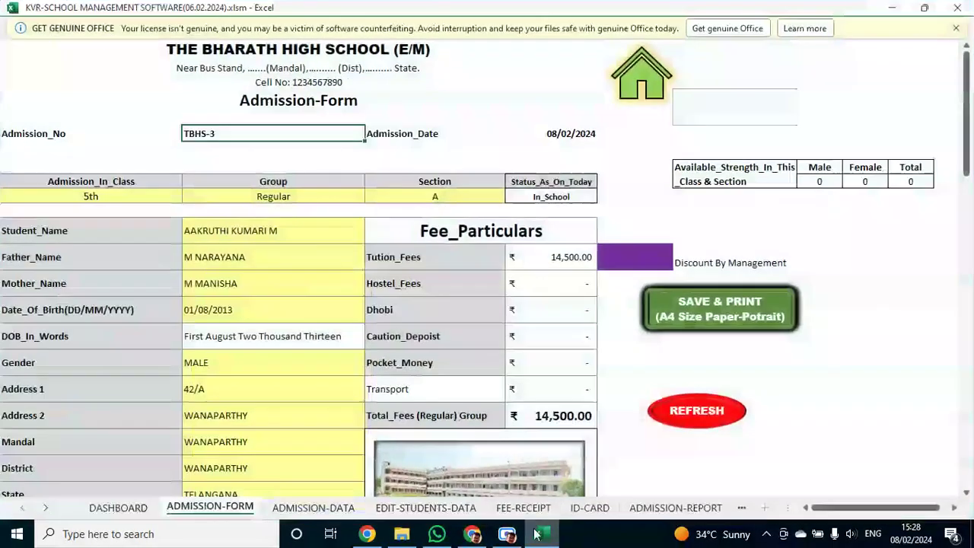
- Set Transportation Required Or Not to Yes
scroll(358, 269, down, 2)
scroll(358, 306, down, 3)
scroll(360, 312, down, 1)
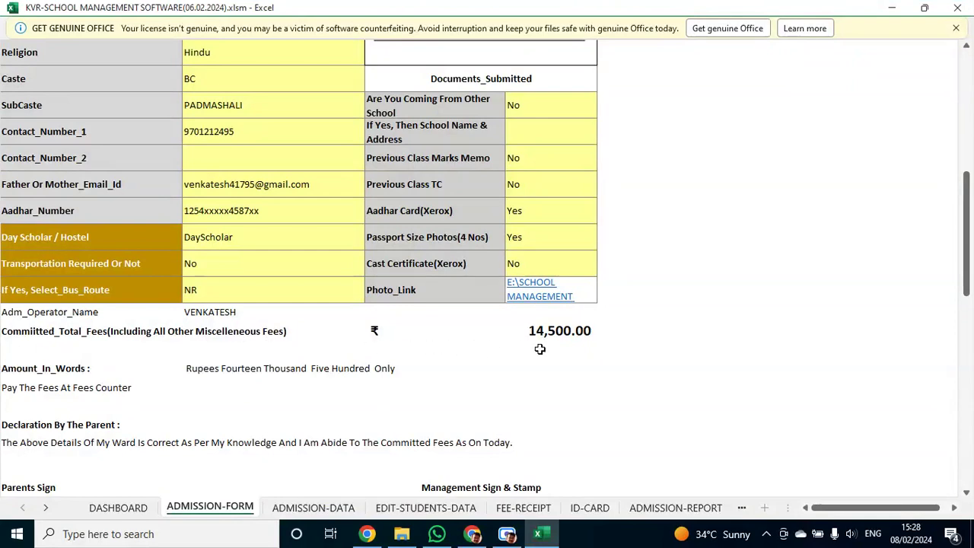
scroll(566, 340, up, 5)
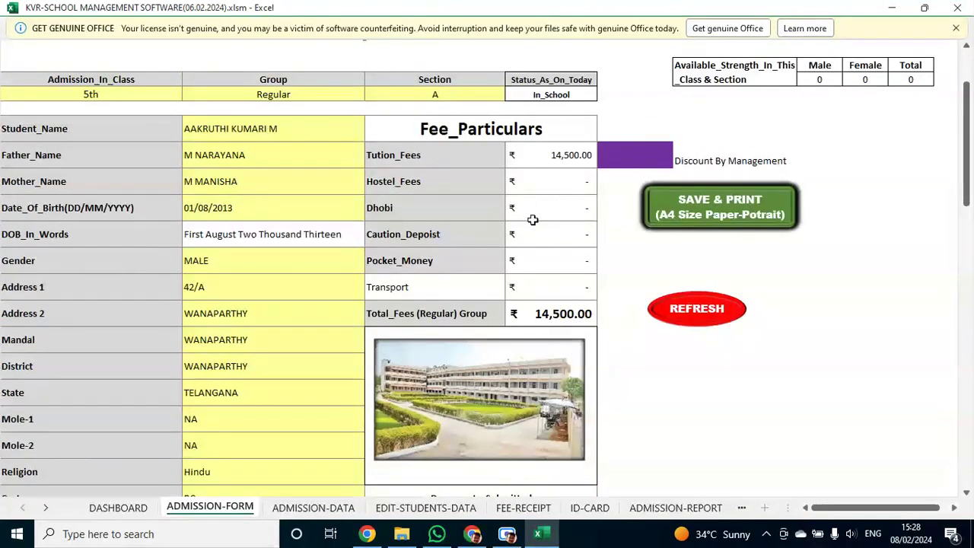
scroll(485, 305, down, 4)
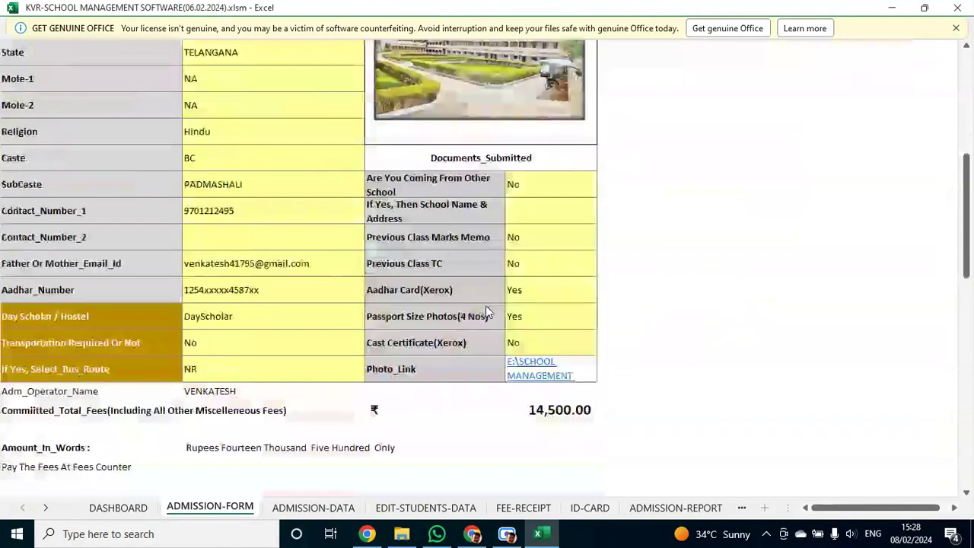
click(247, 341)
click(371, 348)
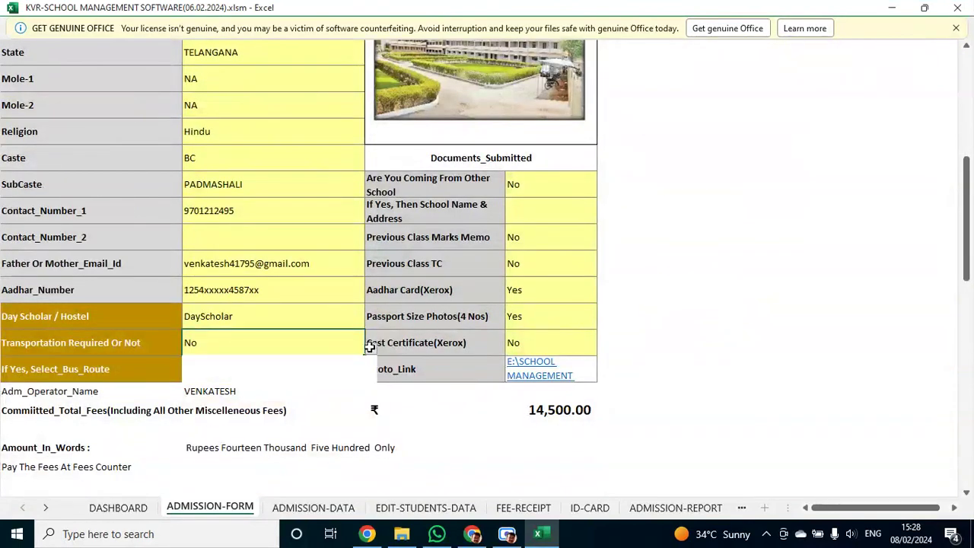
click(345, 368)
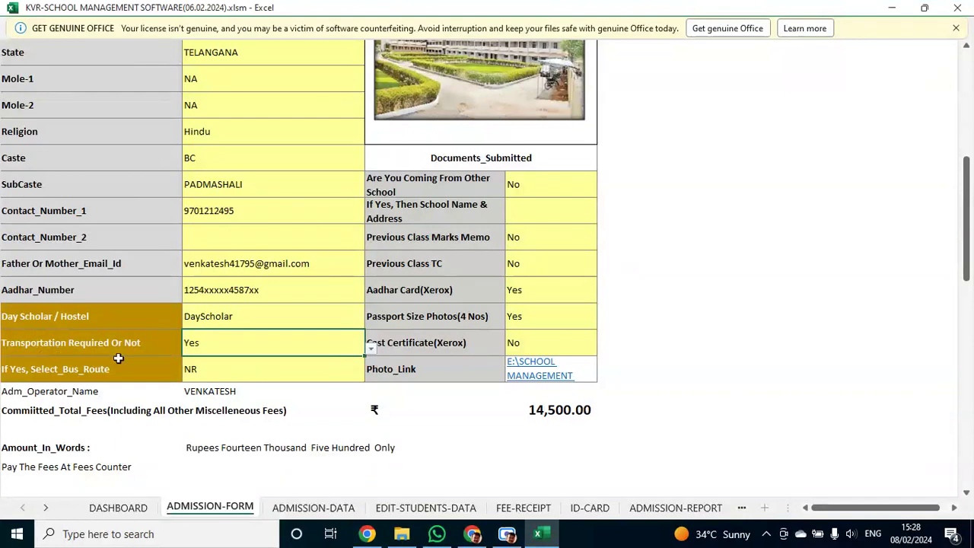
- Choose bus route R3 and verify the 10,000.00 transport fee
click(311, 371)
click(371, 375)
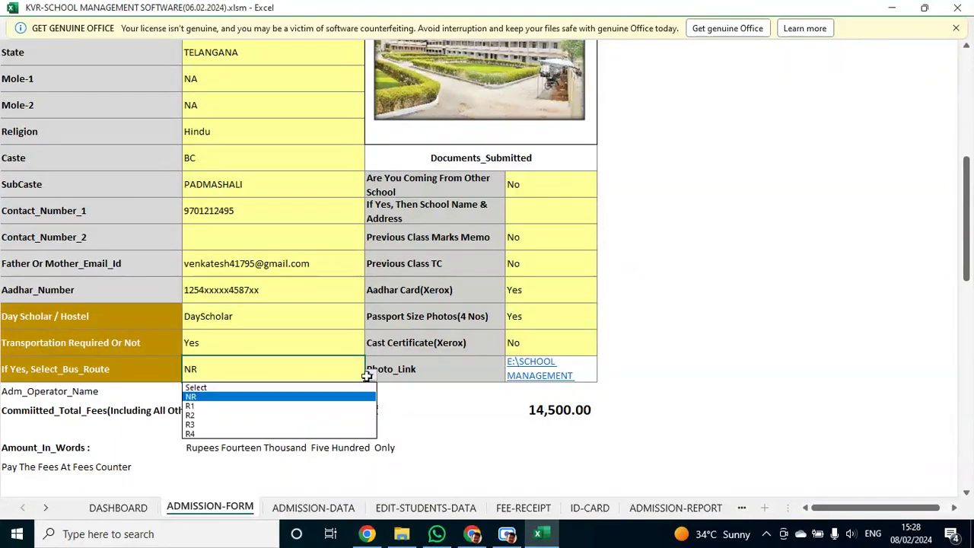
click(327, 423)
scroll(326, 419, up, 5)
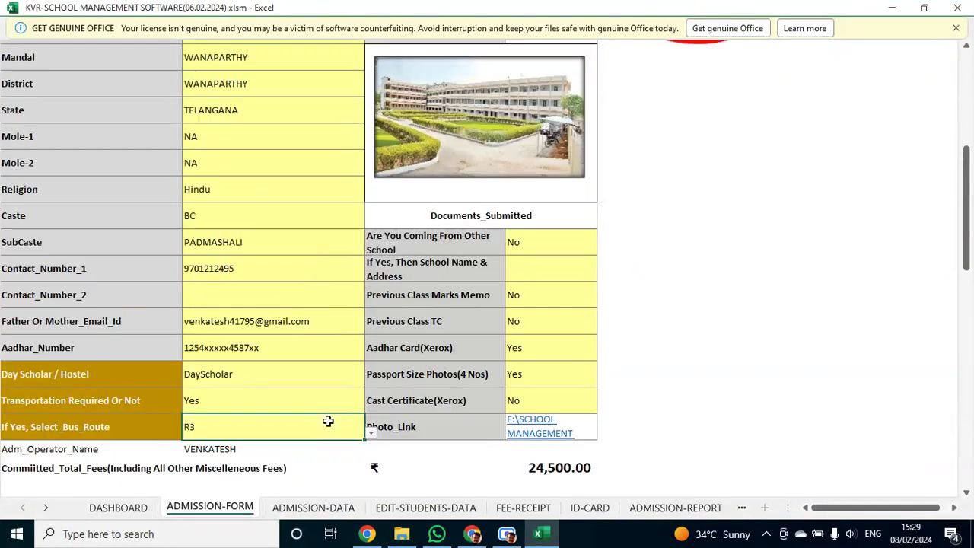
click(561, 338)
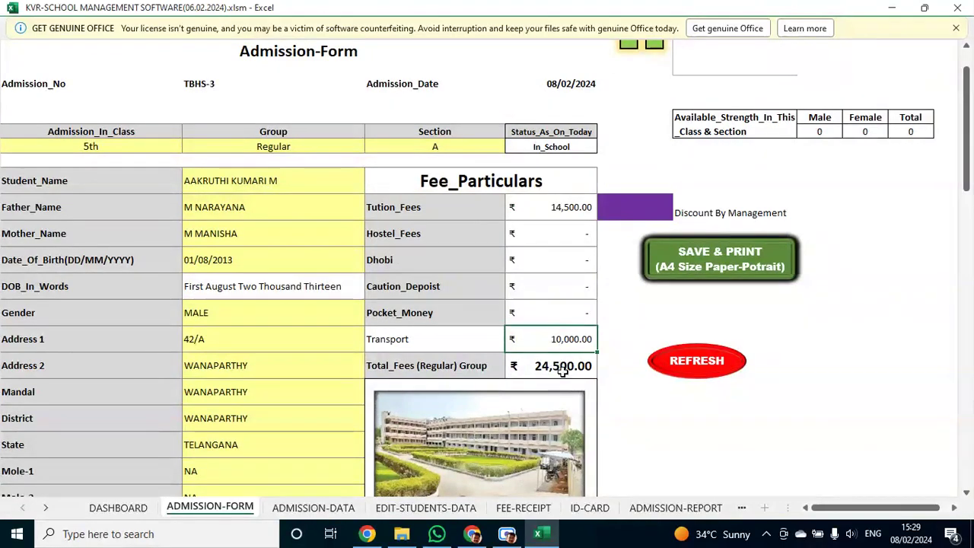
scroll(431, 388, down, 2)
scroll(430, 389, down, 2)
scroll(427, 393, down, 2)
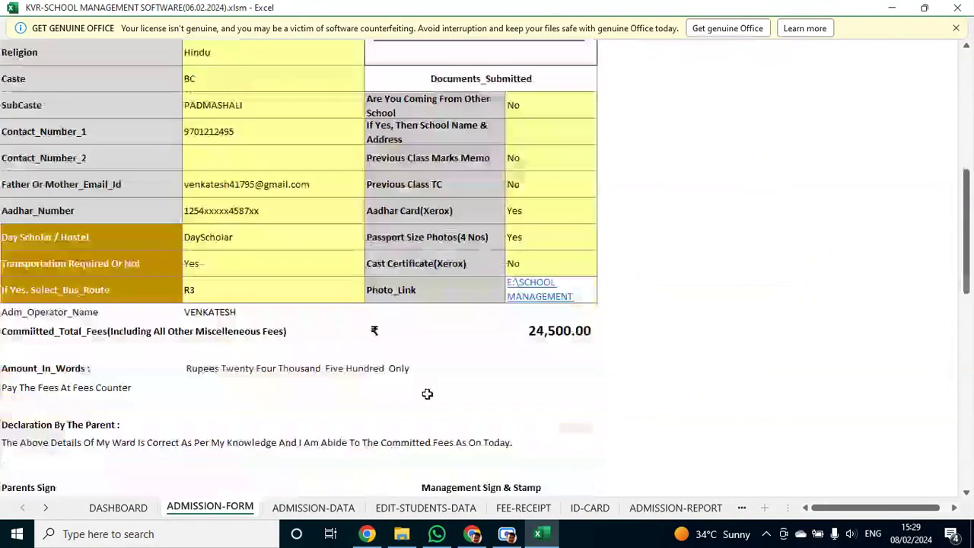
- Review the committed total fees of 24,500.00 and the Section entry
click(559, 332)
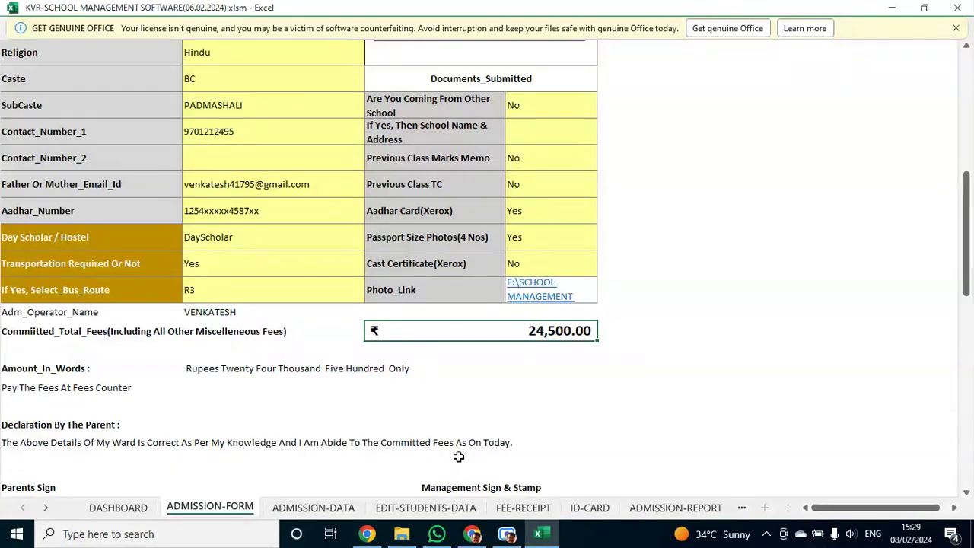
scroll(501, 457, down, 2)
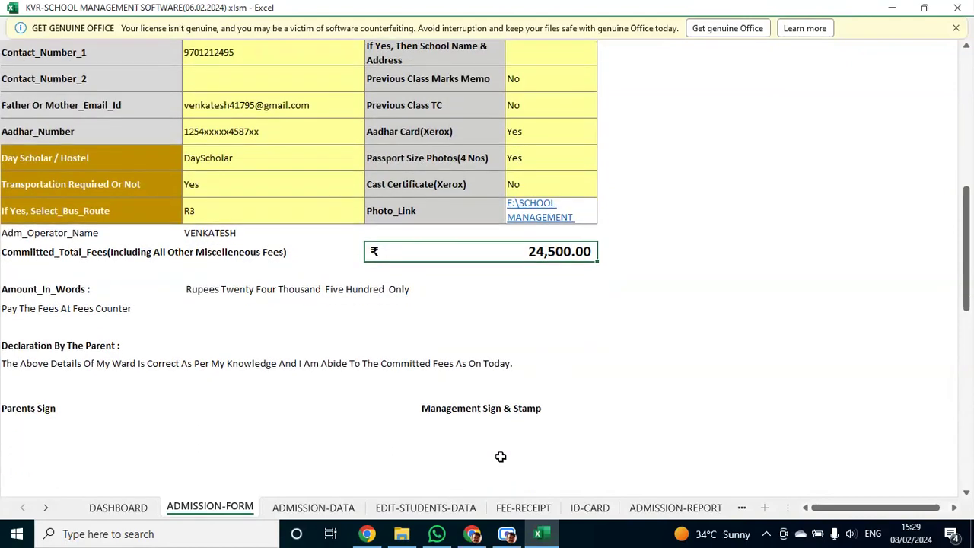
scroll(501, 457, up, 8)
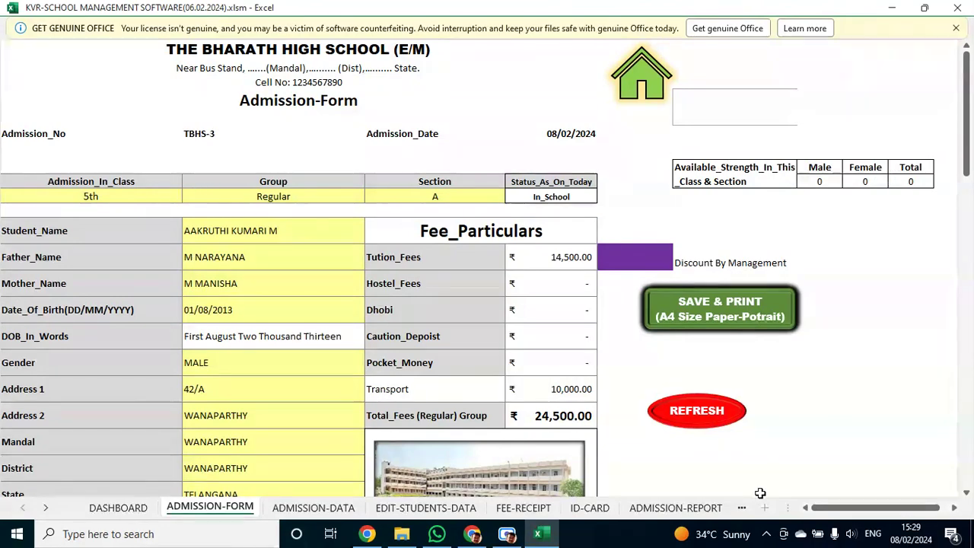
mouse_move(875, 508)
mouse_down()
mouse_move(907, 516)
mouse_move(875, 507)
mouse_up()
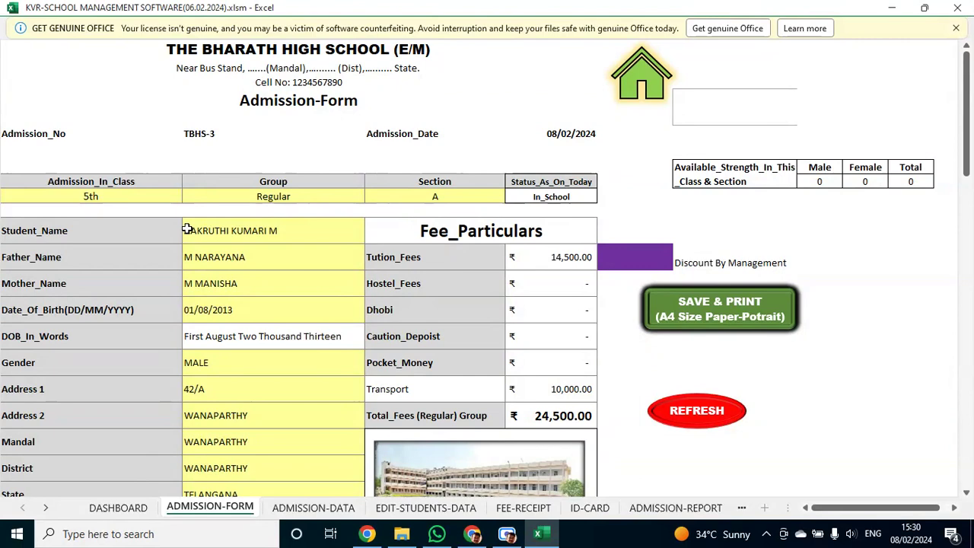
click(474, 199)
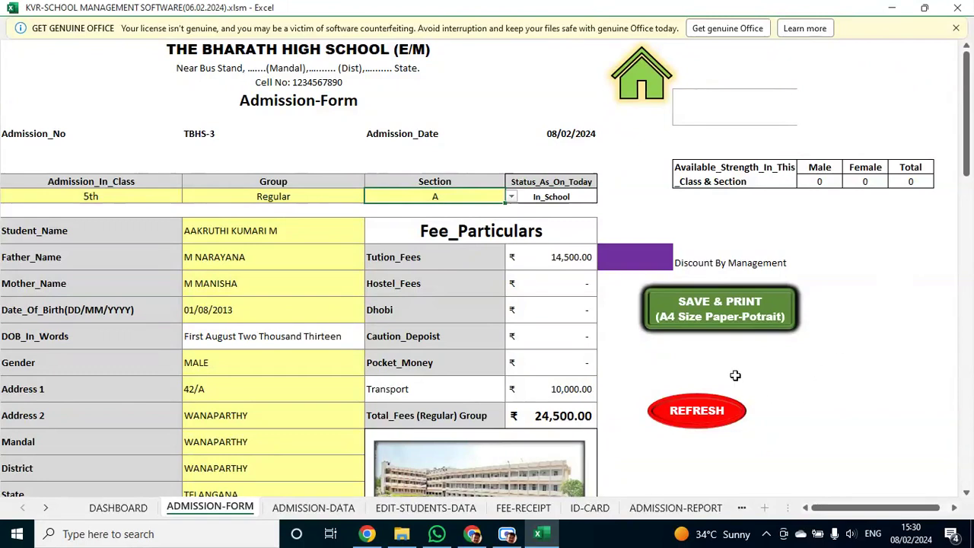
- Save and print the admission form and acknowledge the 'Student Admitted Successfully' message
click(735, 320)
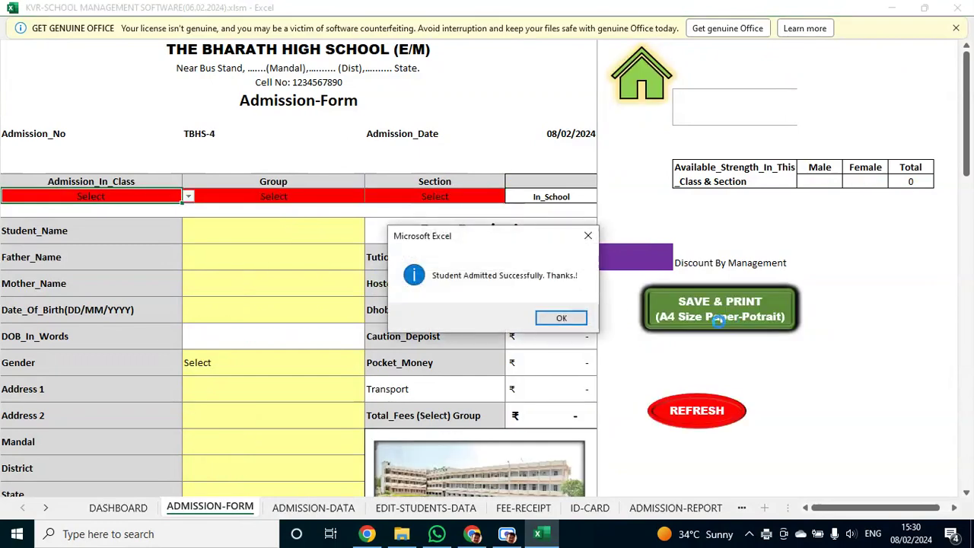
click(560, 317)
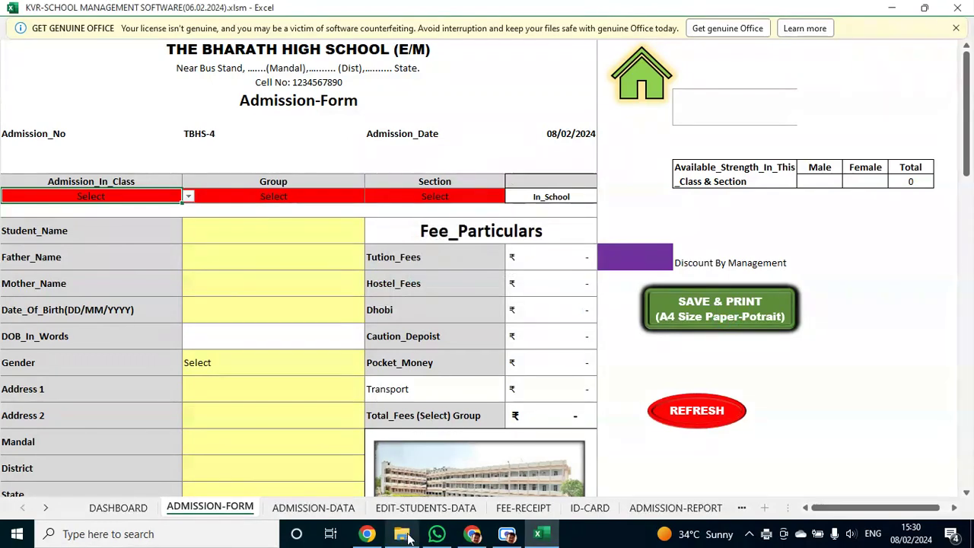
click(402, 533)
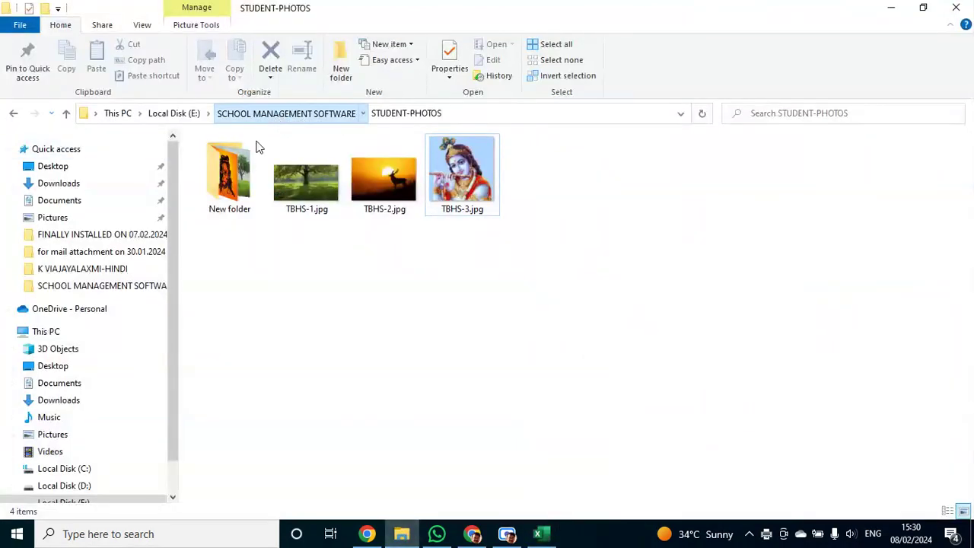
- Open the newest 5th-class PDF in the ADMISSION-FORM-PDF folder under SCHOOL MANAGEMENT SOFTWARE
click(266, 115)
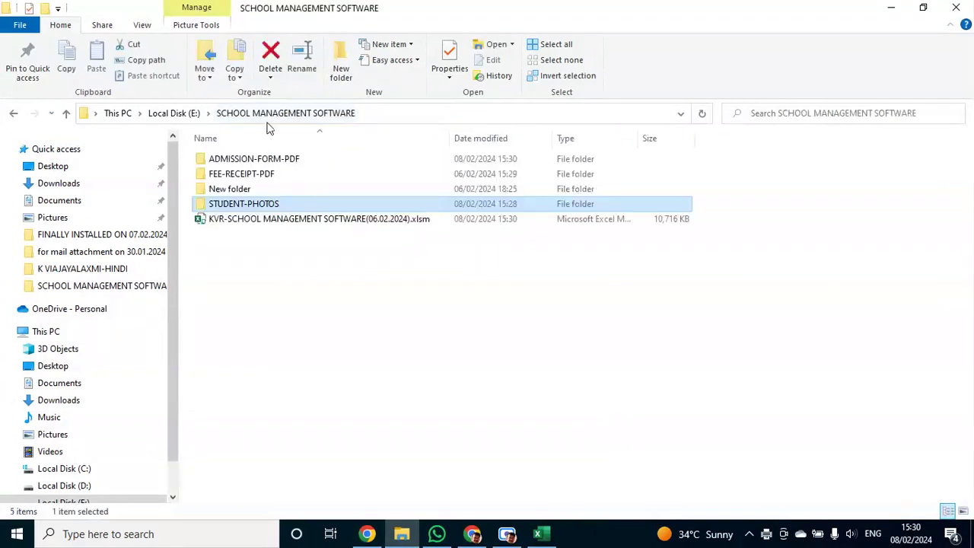
click(268, 161)
double_click(268, 161)
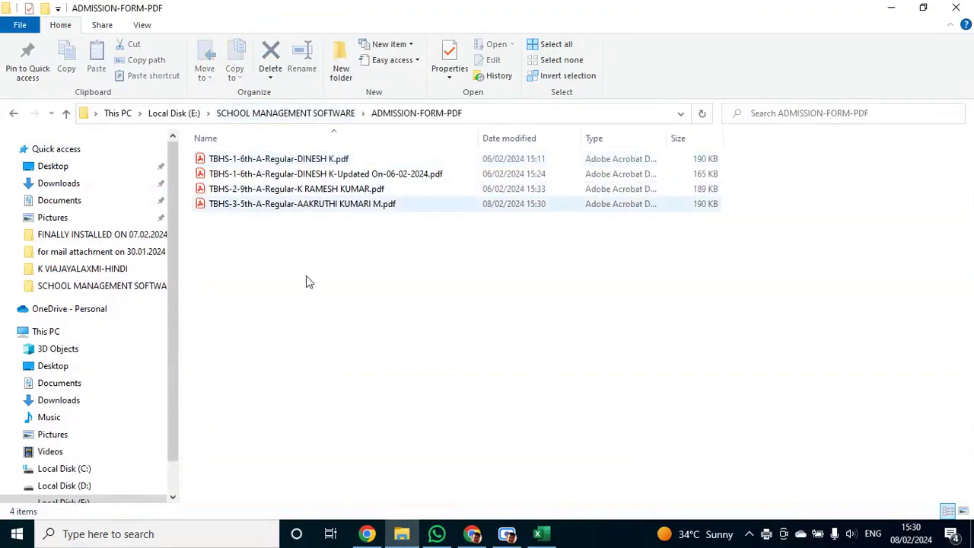
double_click(321, 209)
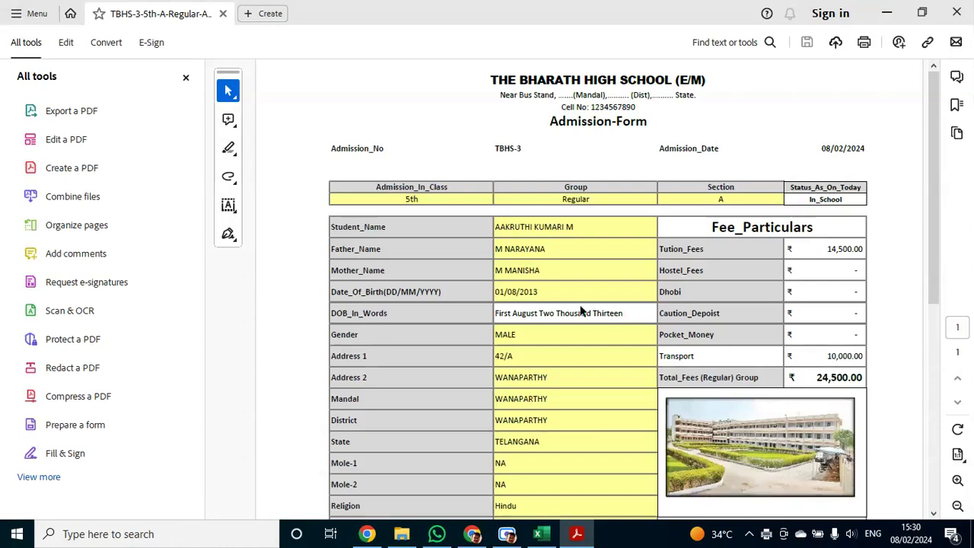
scroll(578, 321, down, 3)
scroll(577, 322, down, 4)
scroll(577, 321, down, 3)
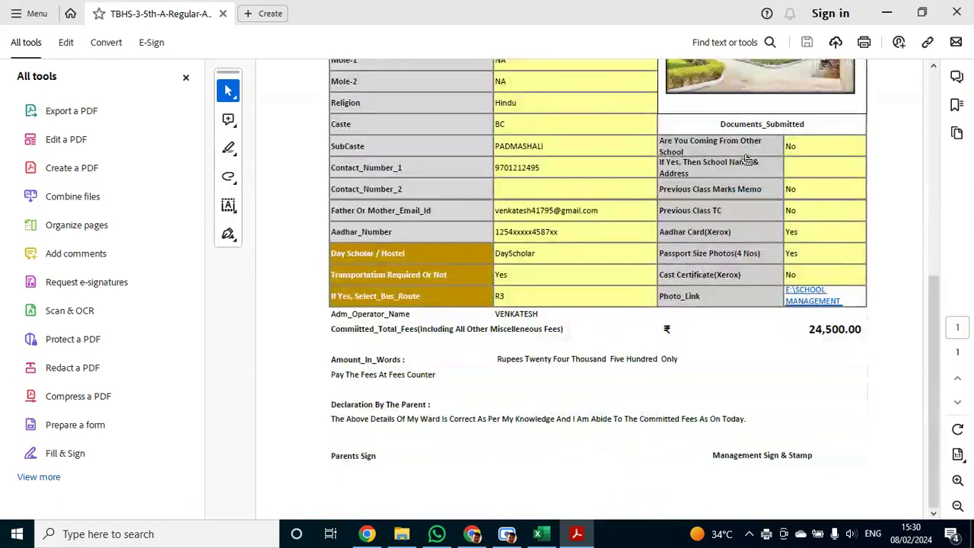
click(692, 293)
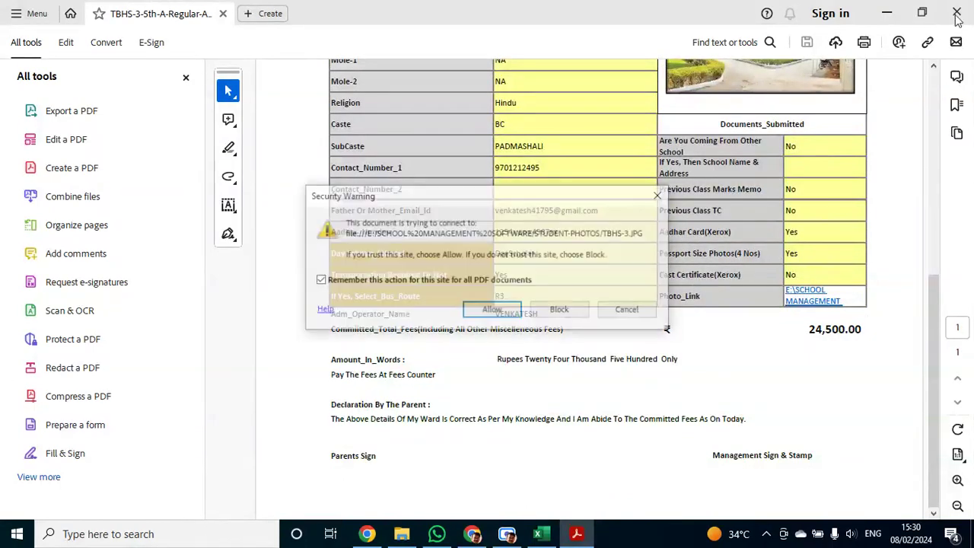
click(503, 313)
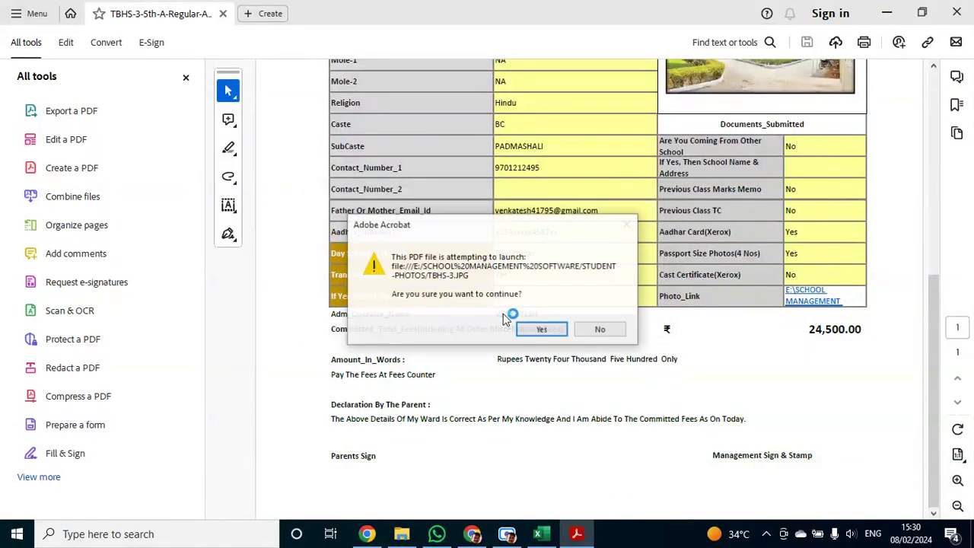
click(554, 332)
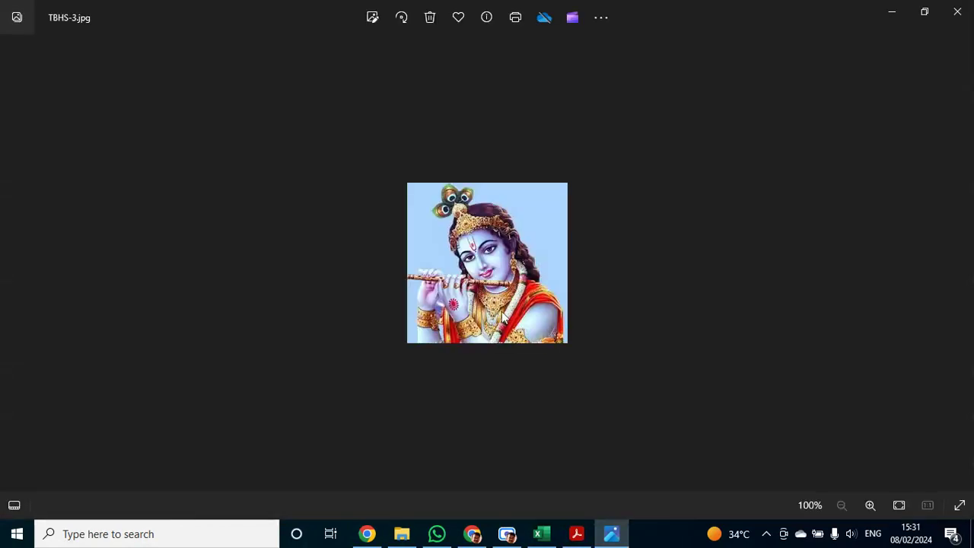
click(960, 13)
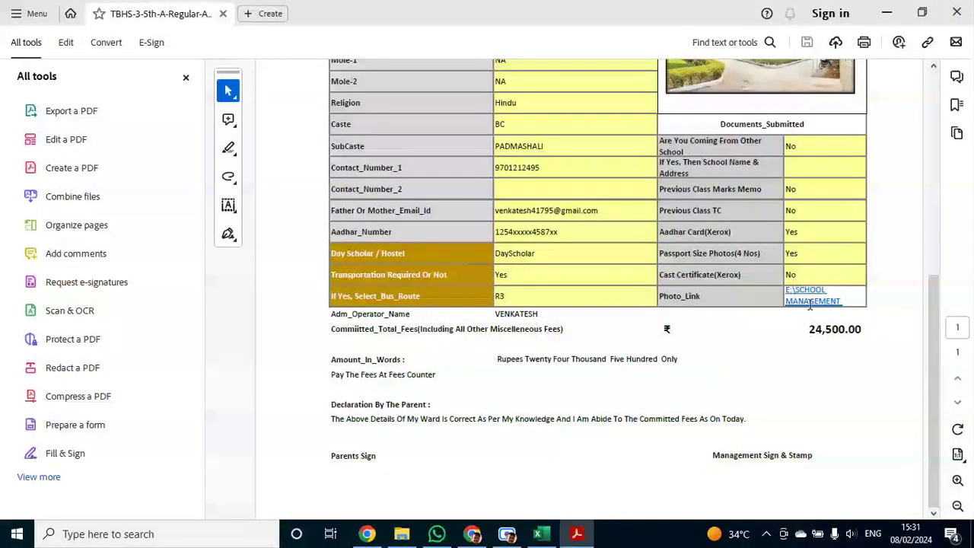
click(956, 11)
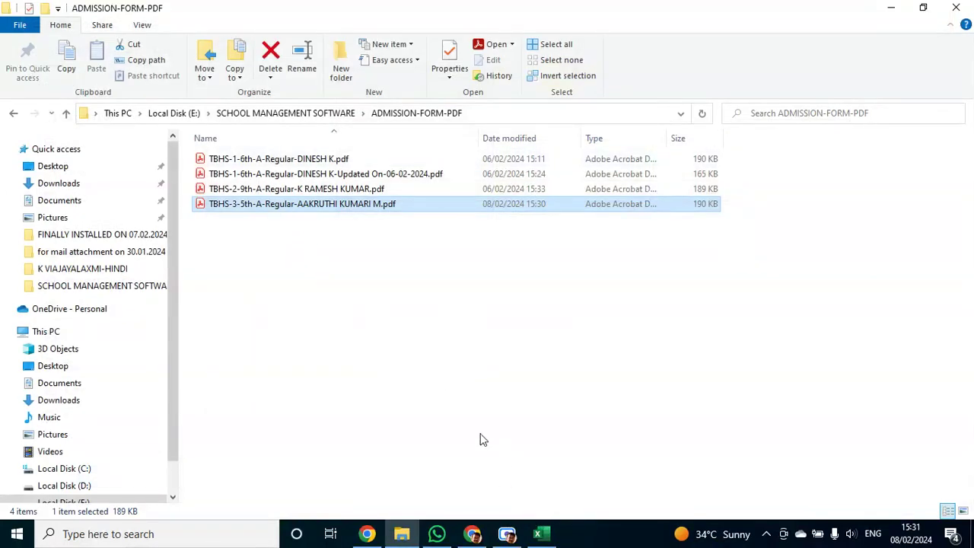
- Back in Excel, open Edit Students Data from the Dashboard and clear it with REFRESH
click(65, 113)
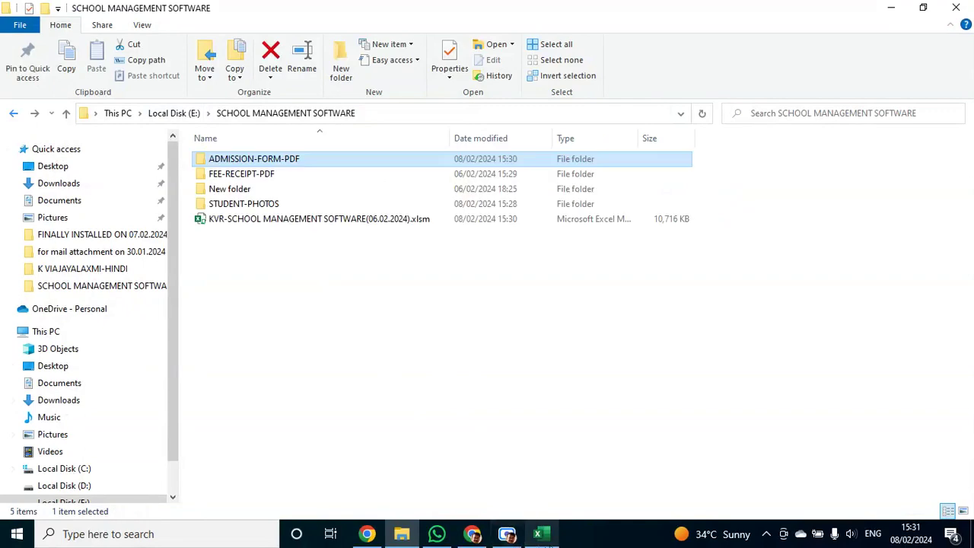
click(538, 533)
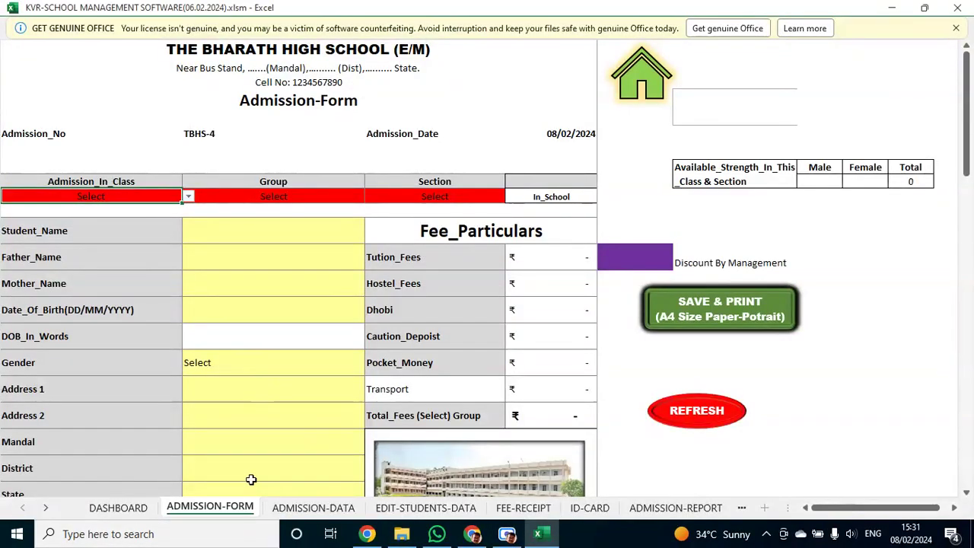
click(627, 93)
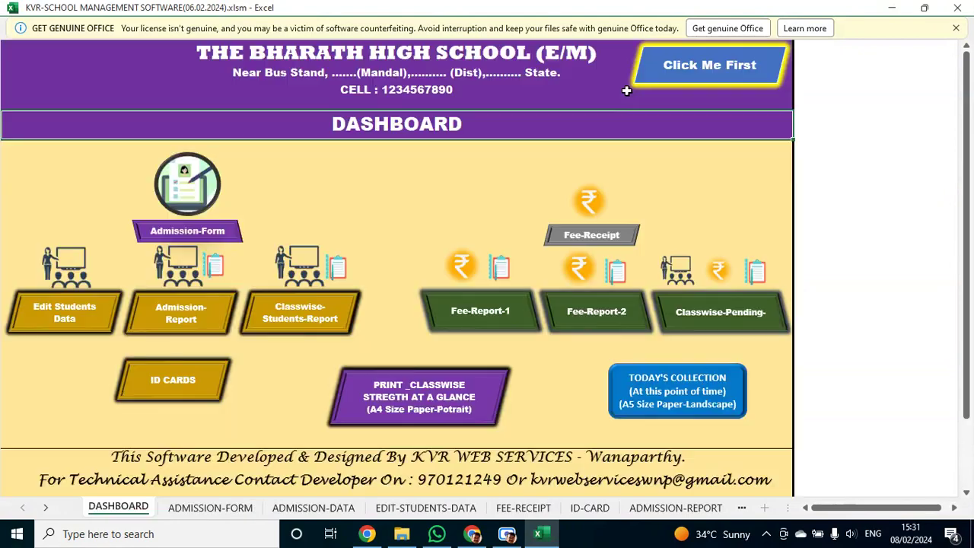
click(61, 317)
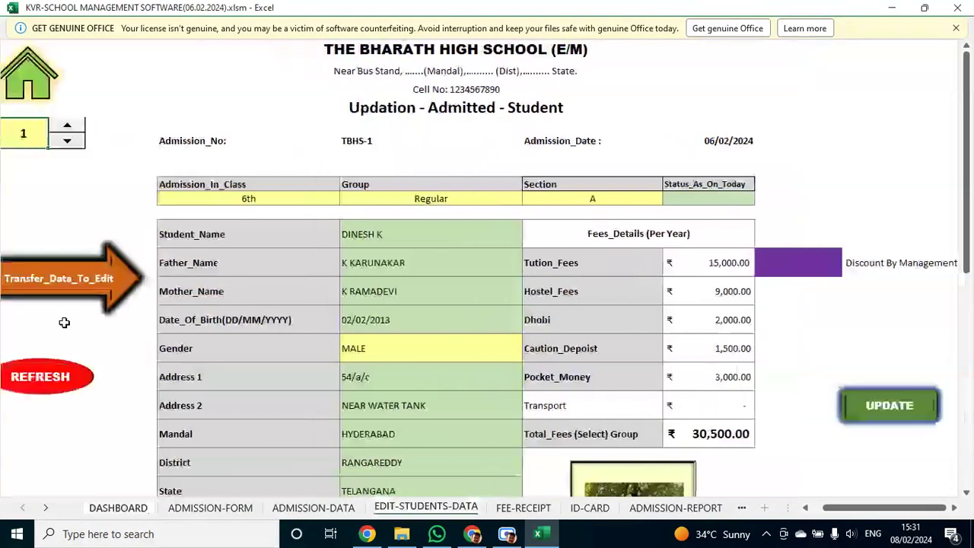
click(67, 386)
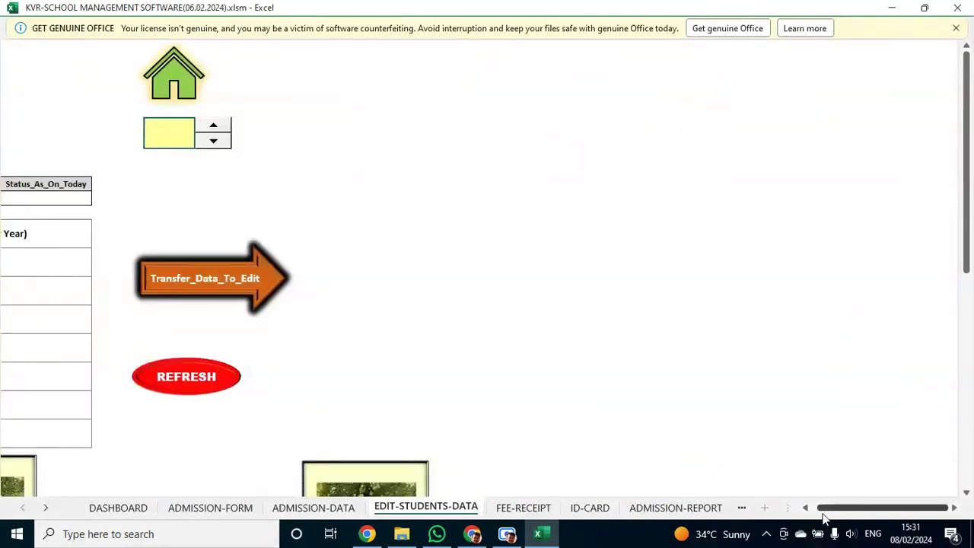
click(811, 508)
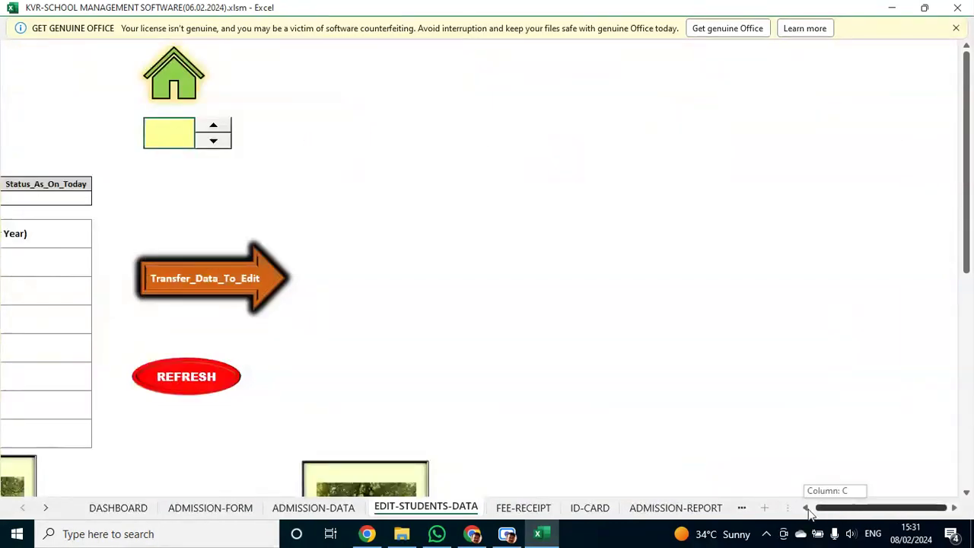
- Look up student 3, check their name and gender, and transfer TBHS-3's data for editing
drag(810, 514, 805, 513)
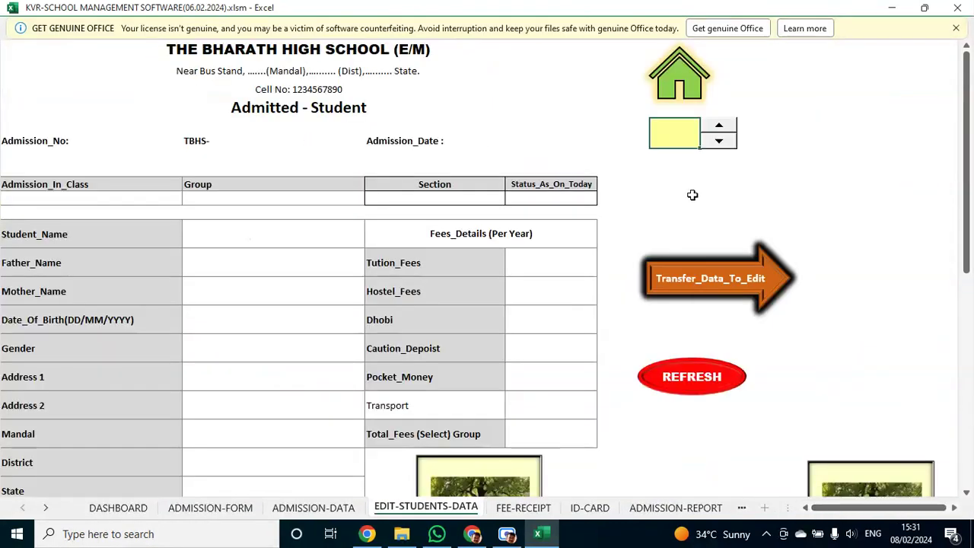
click(693, 140)
text(3)
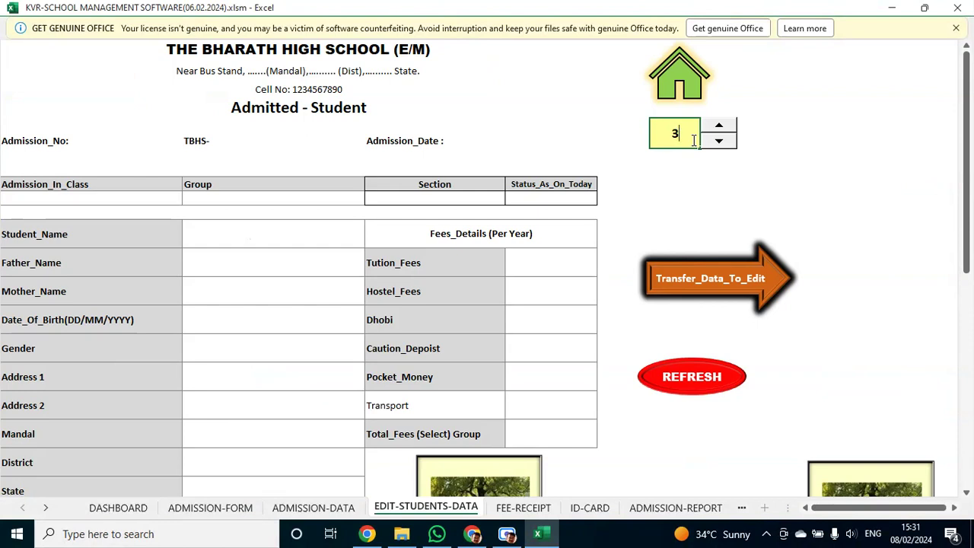
key(Return)
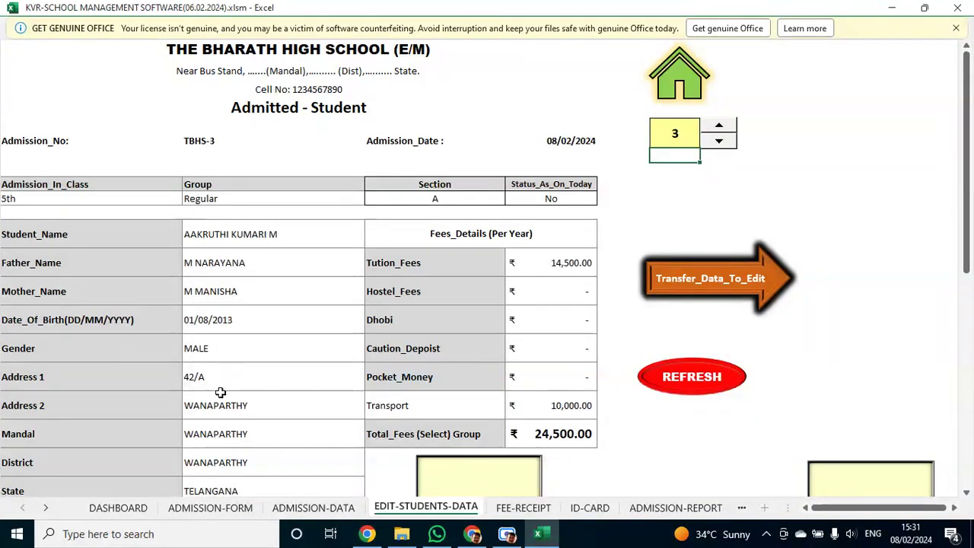
scroll(221, 389, down, 1)
scroll(219, 423, down, 1)
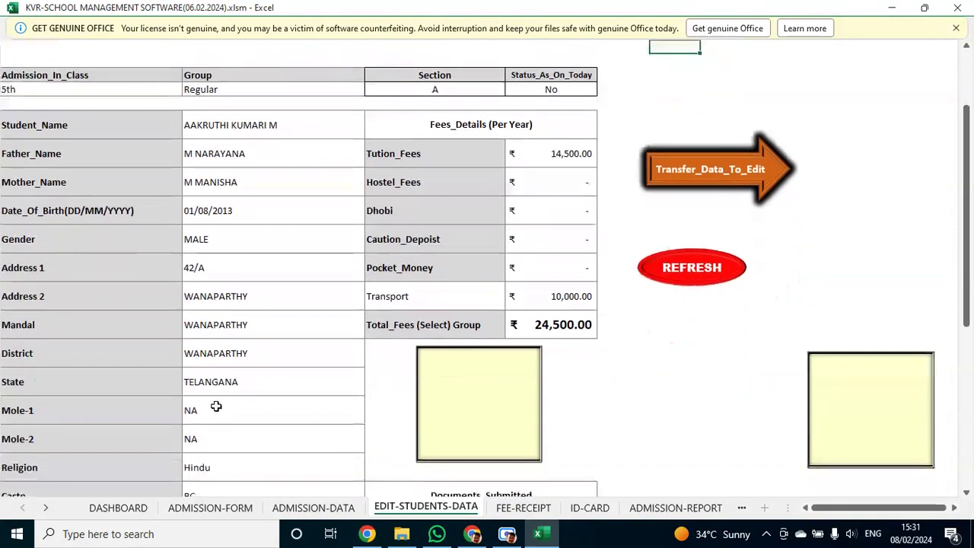
click(211, 236)
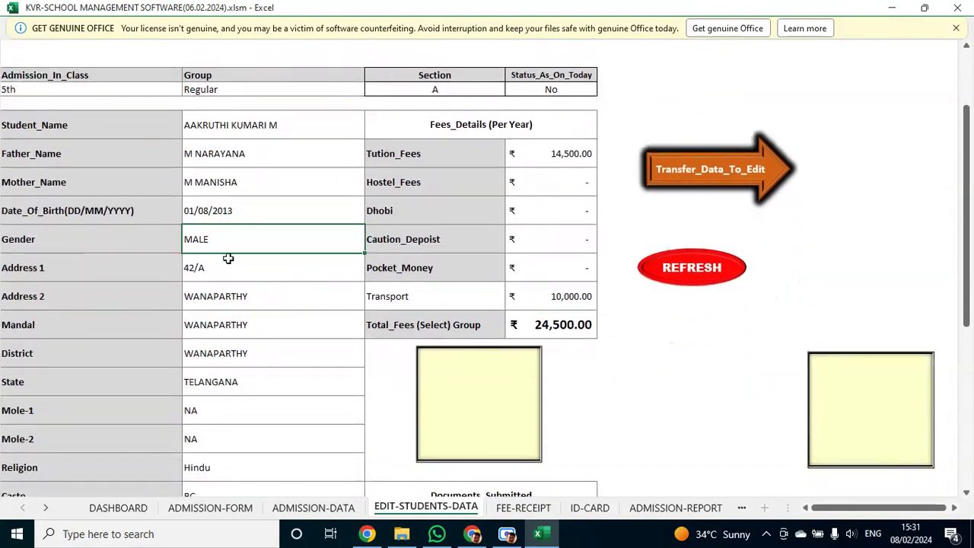
click(270, 125)
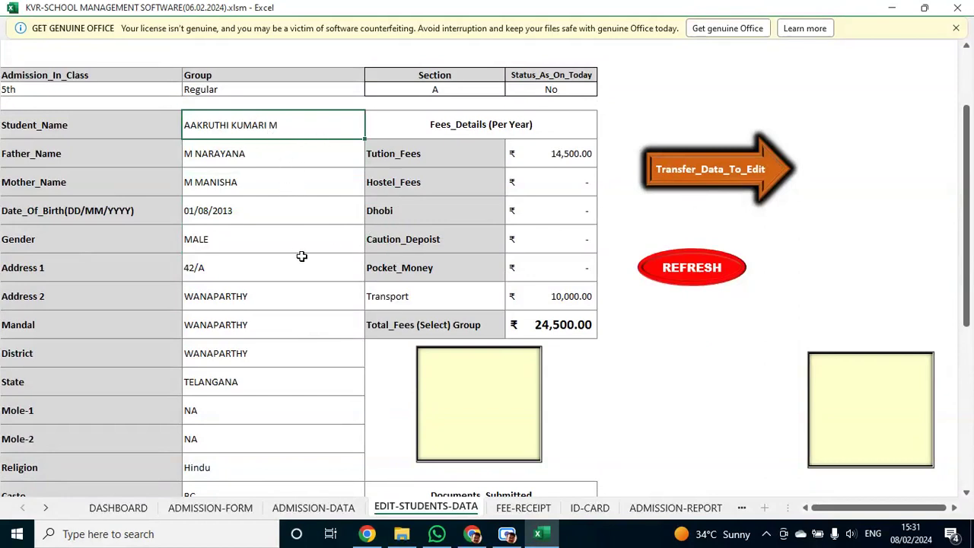
click(706, 183)
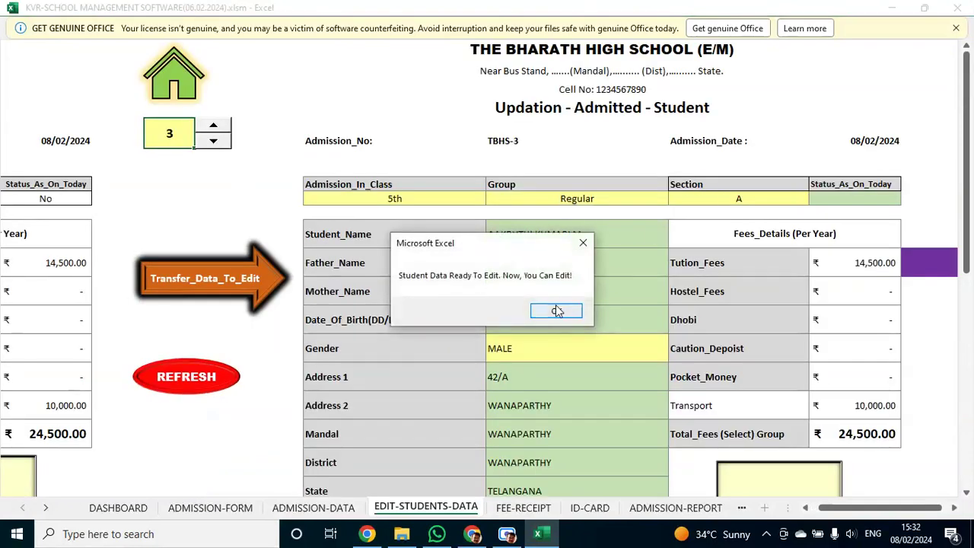
click(556, 310)
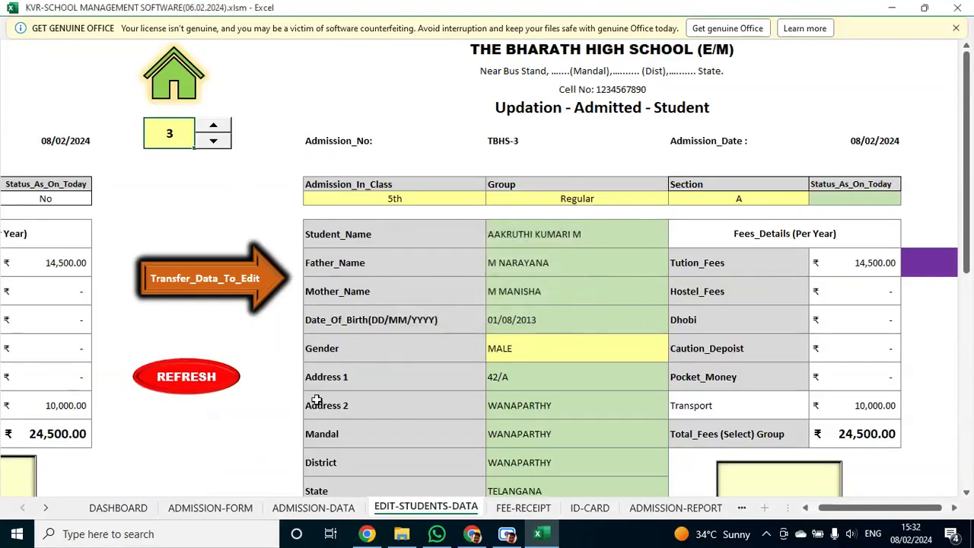
- Reset the edit-student form and switch to the ADMISSION-DATA sheet
click(197, 390)
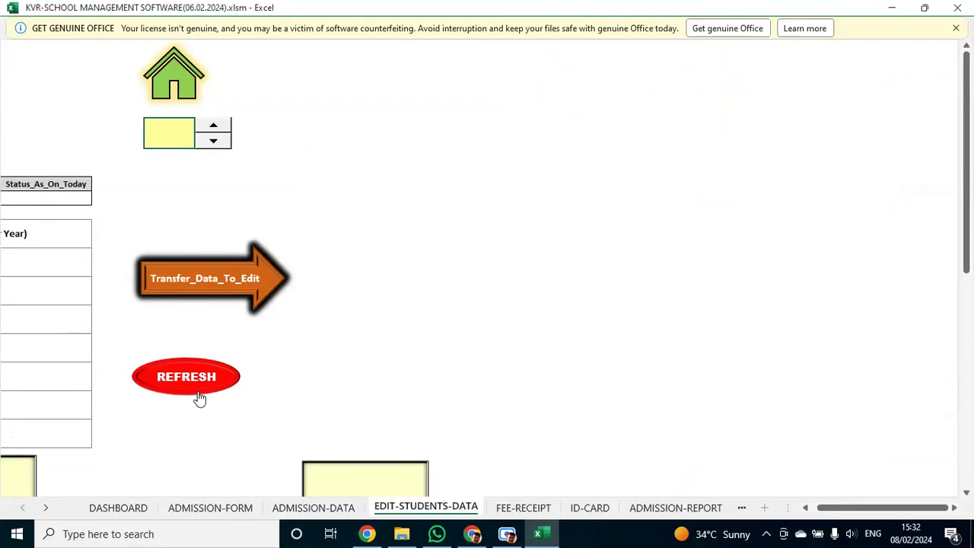
click(312, 506)
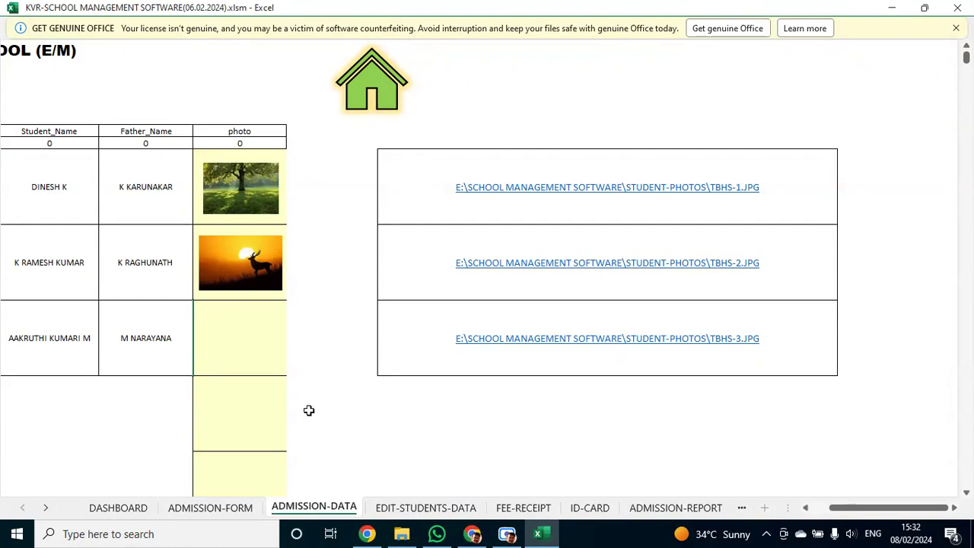
- Select the third student's empty photo cell and check the ADMISSION-DATA sheet tab menu without choosing anything
click(236, 336)
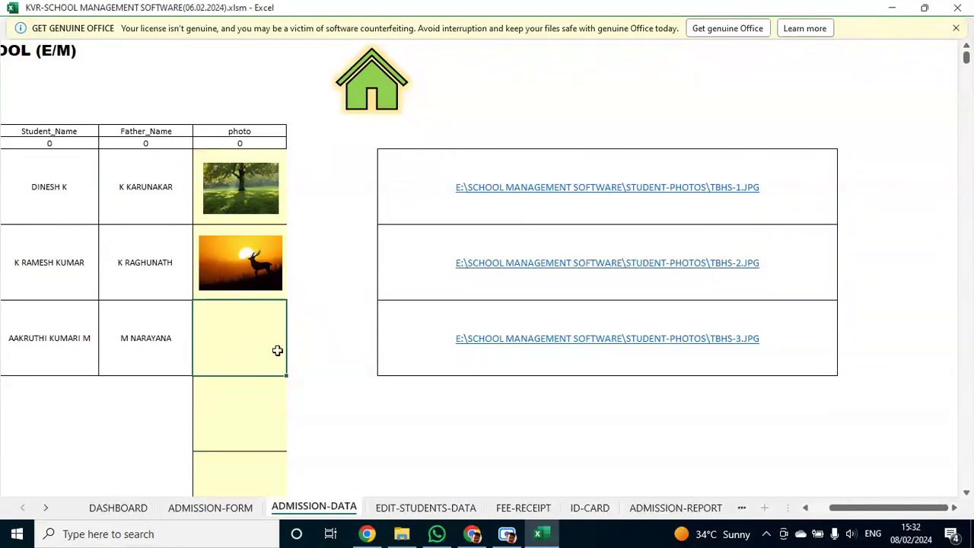
right_click(337, 515)
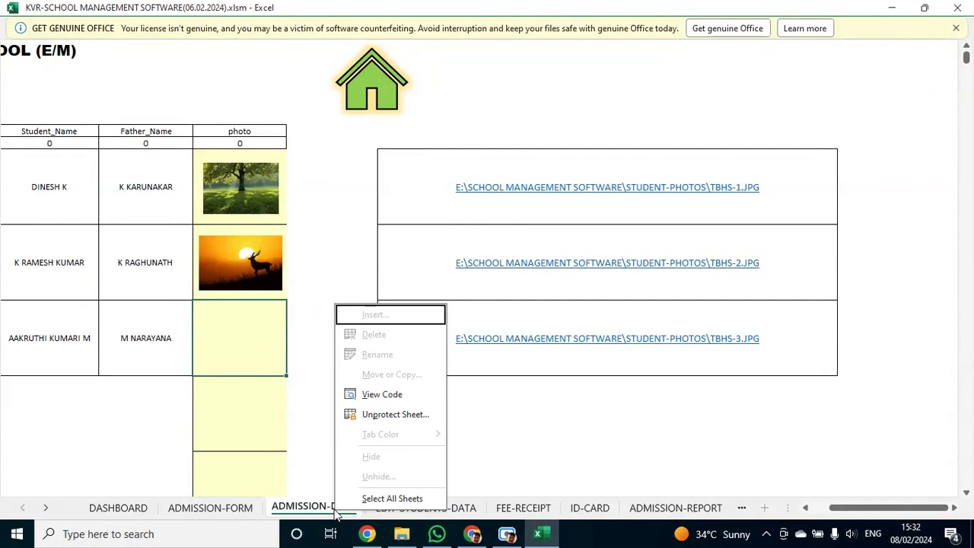
click(313, 428)
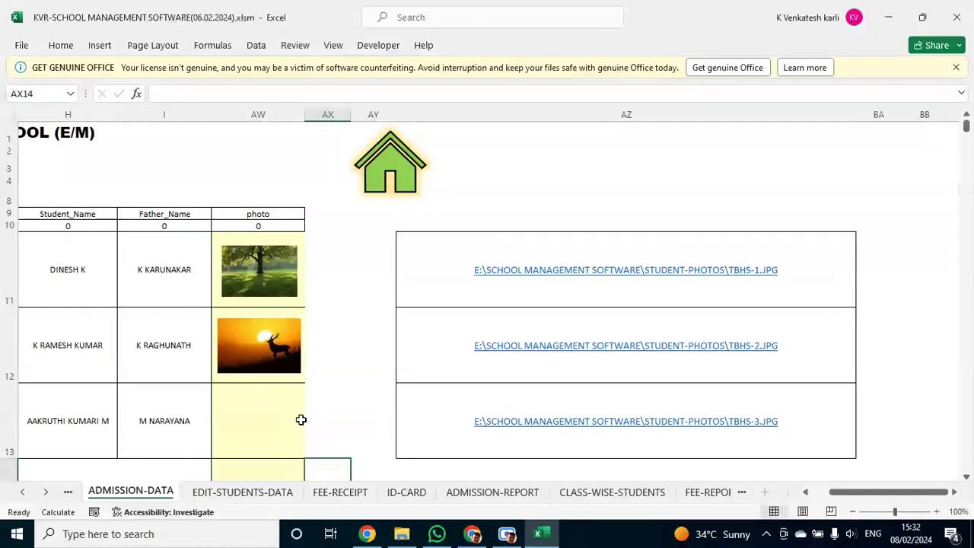
right_click(133, 498)
click(543, 186)
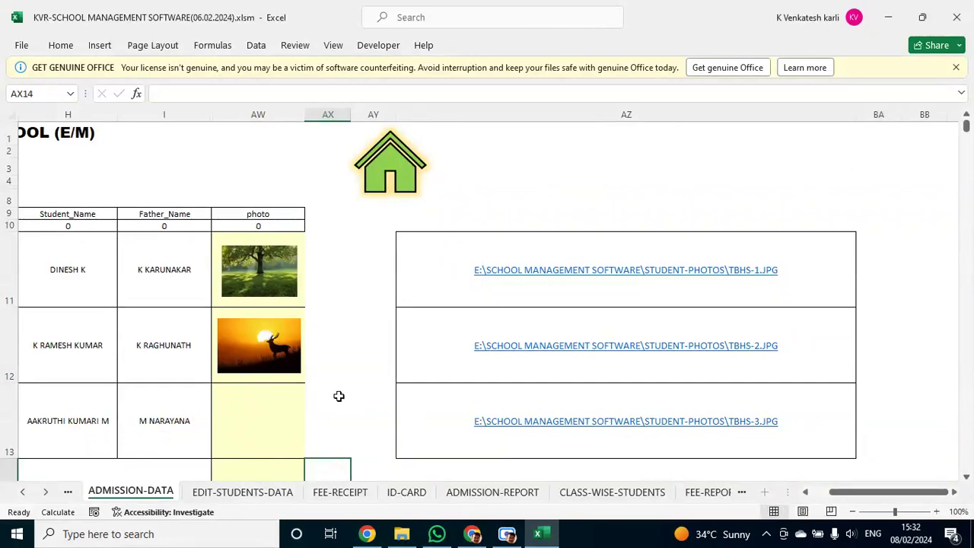
scroll(339, 411, down, 2)
scroll(337, 430, up, 2)
- Close the GET GENUINE OFFICE warning bar and select empty photo cell AW13
click(955, 67)
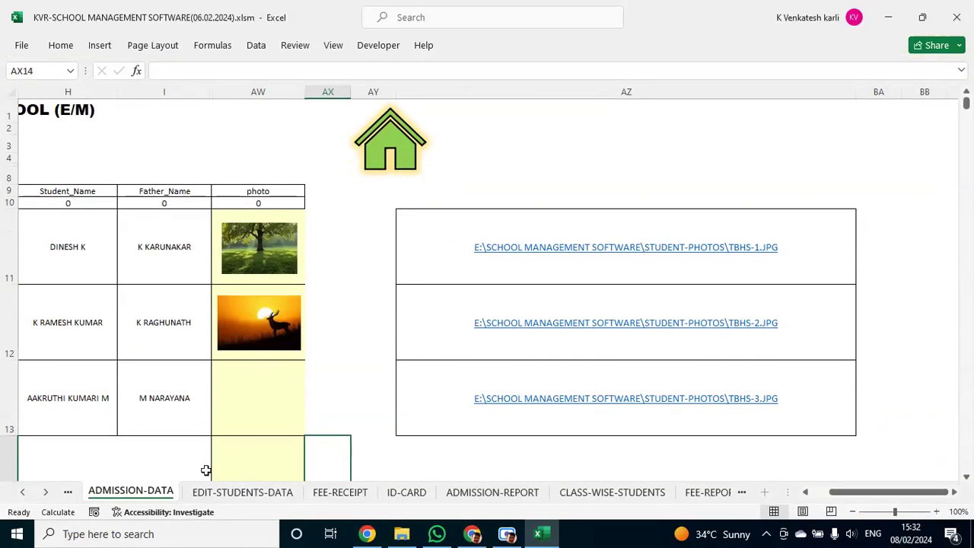
click(22, 491)
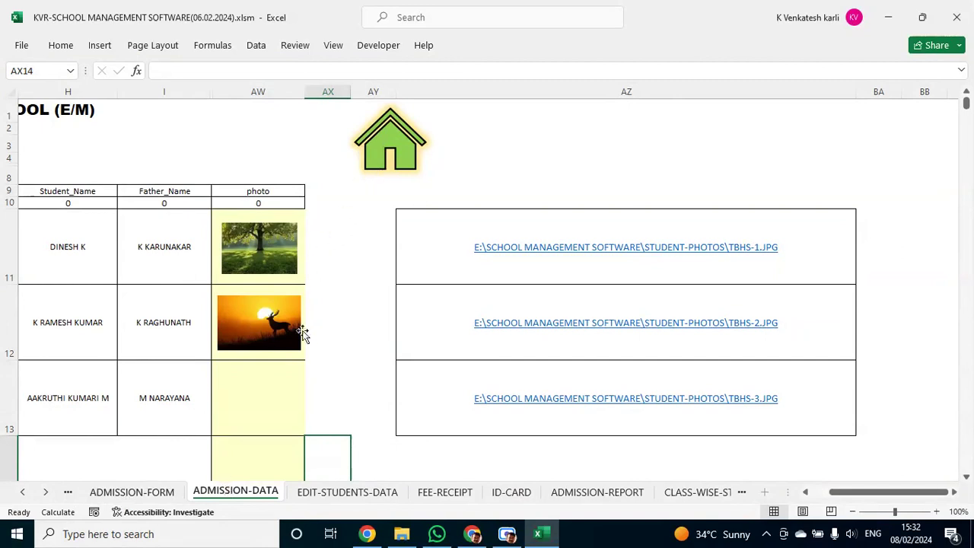
click(261, 386)
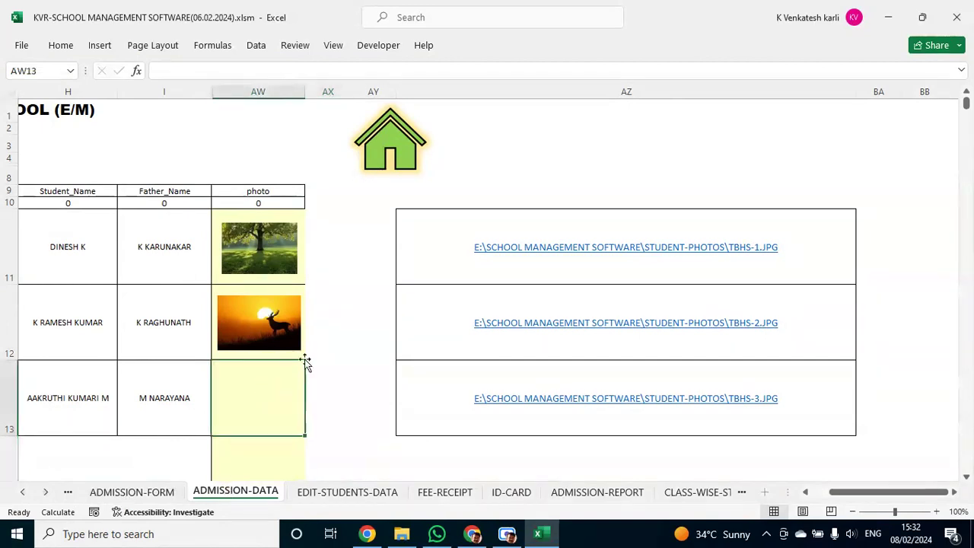
- Look at the Insert tab's picture source choices, then cancel them
click(99, 49)
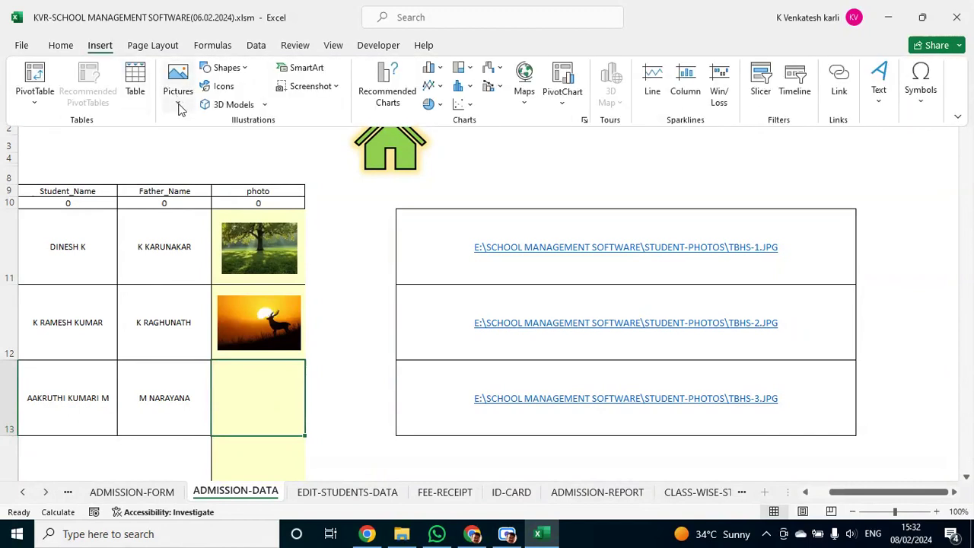
click(179, 105)
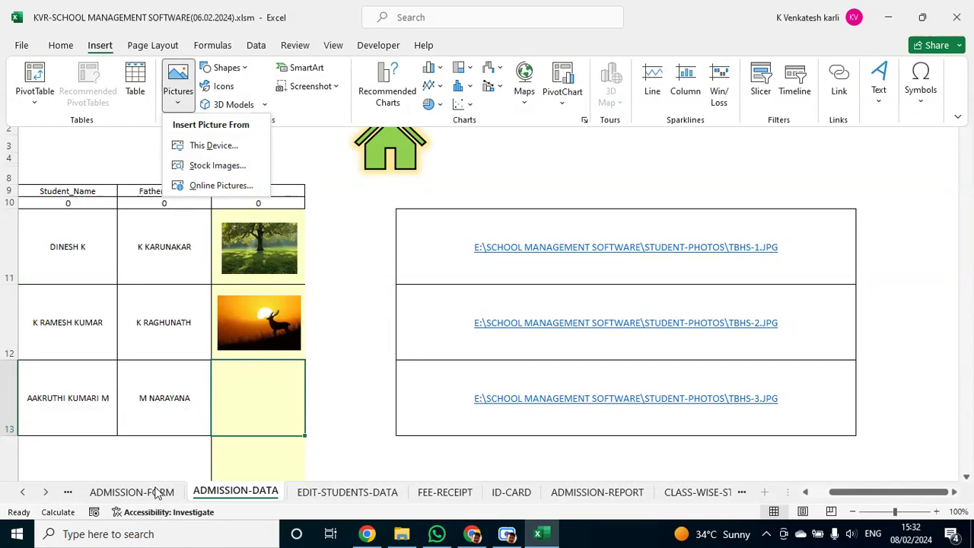
key(Escape)
key(Escape)
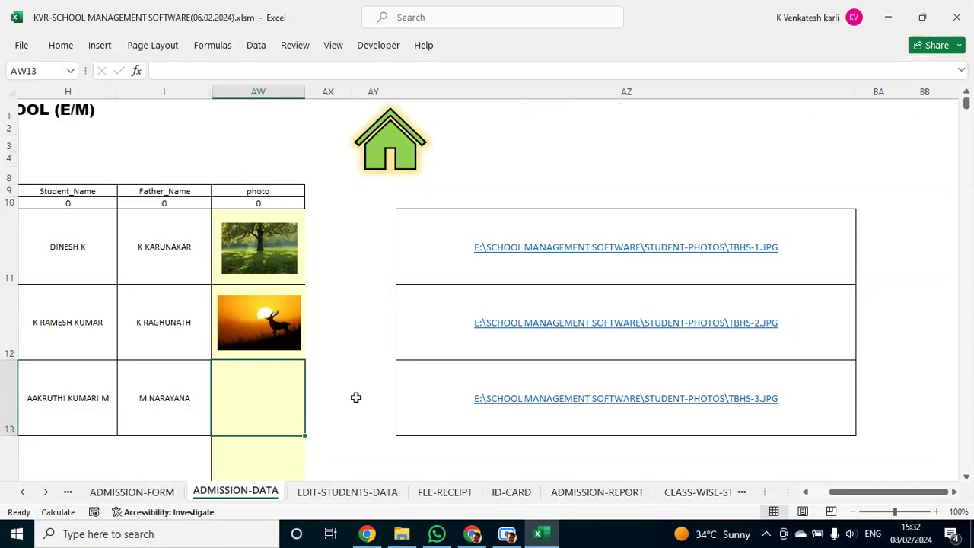
- Visit ADMISSION-FORM, try refreshing the blank form, then return to ADMISSION-DATA
click(145, 492)
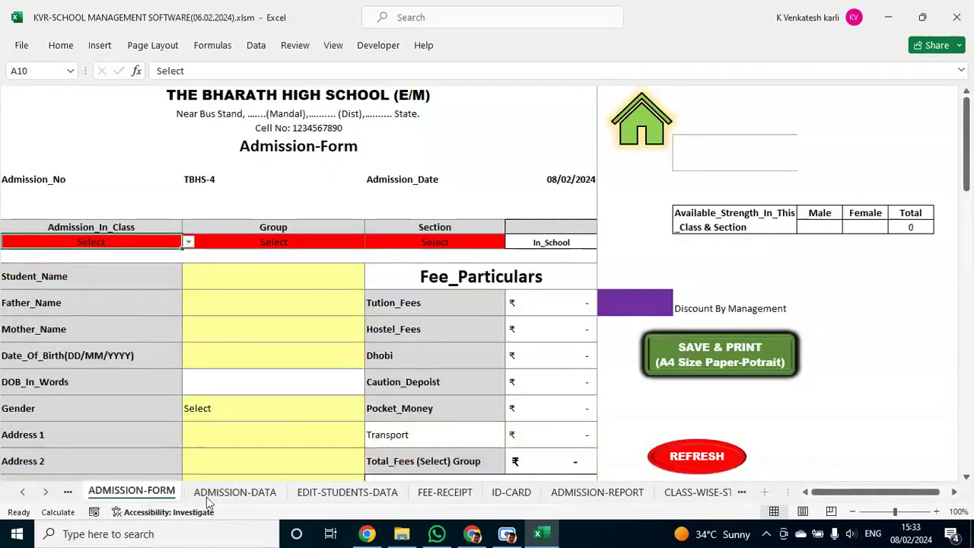
click(239, 490)
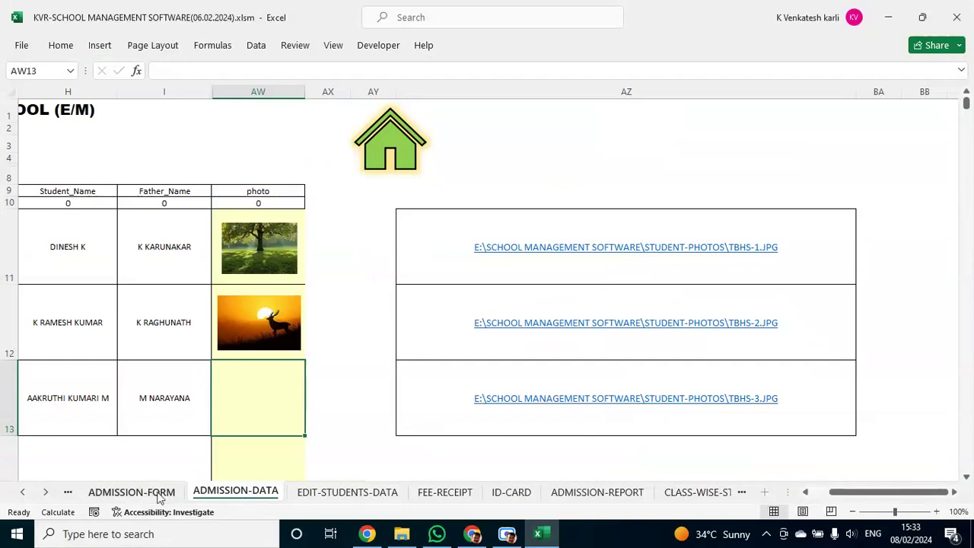
click(143, 493)
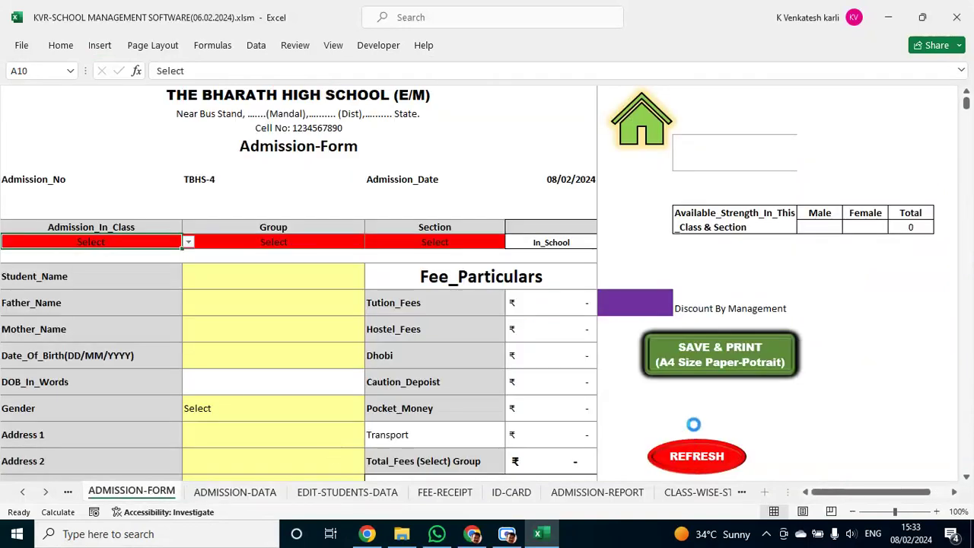
click(703, 378)
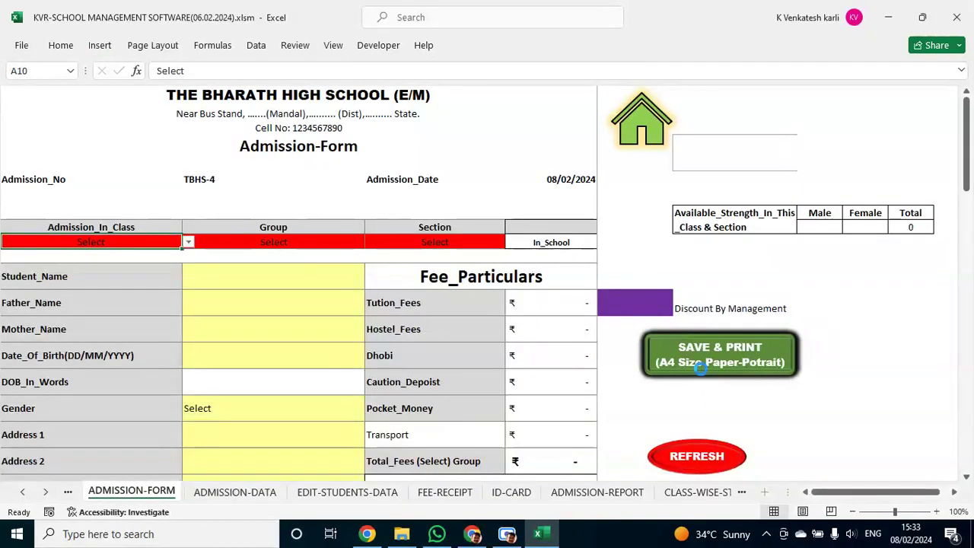
click(564, 319)
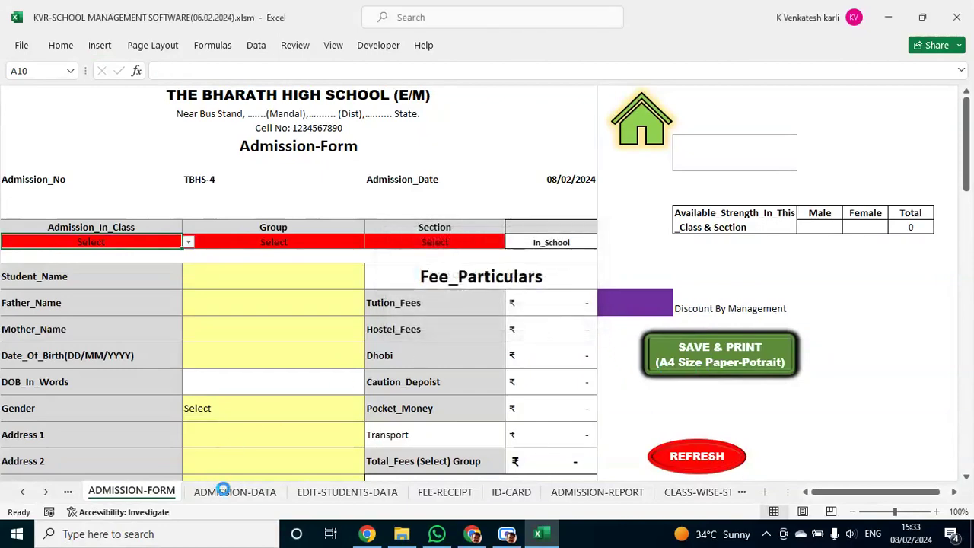
click(224, 491)
- Try editing protected merged cell AZ9, then reselect AW13 with the Insert commands showing
click(489, 185)
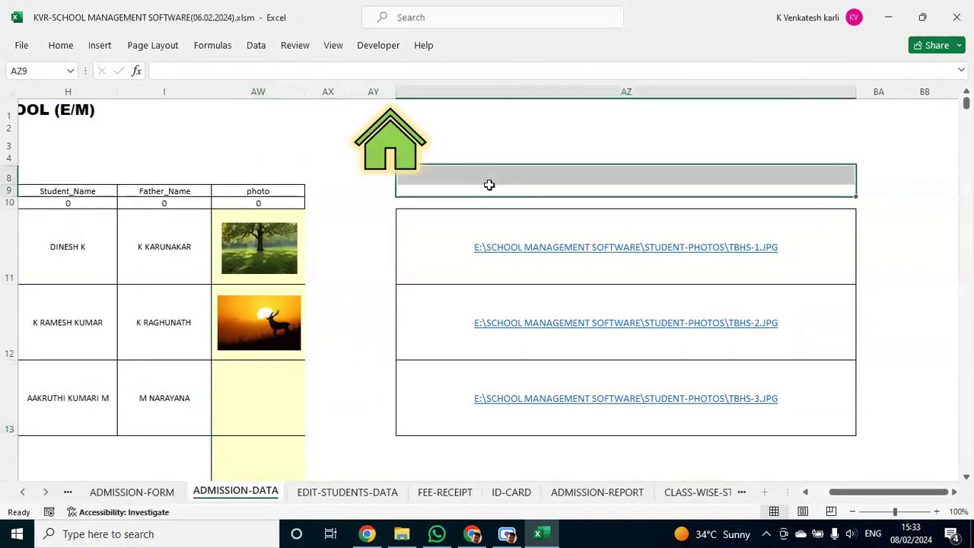
double_click(490, 189)
key(Return)
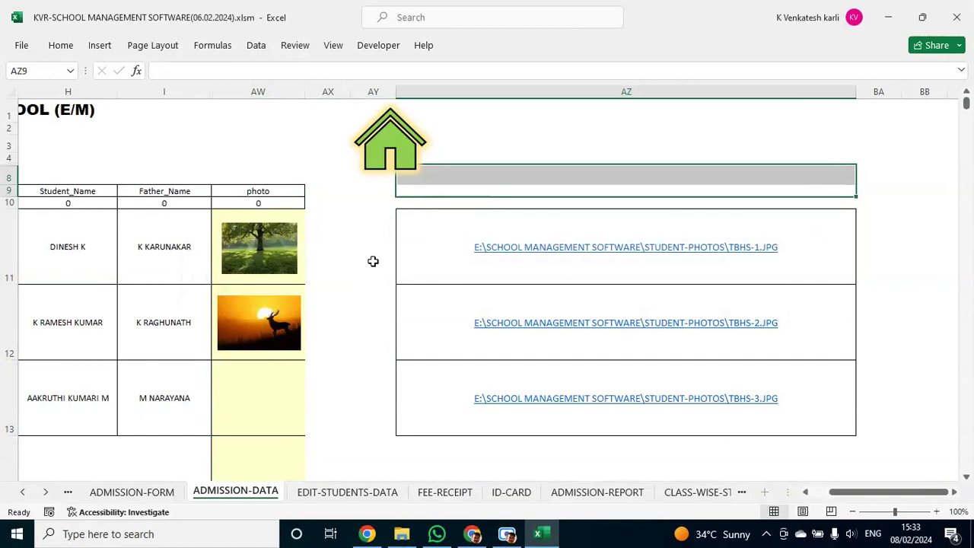
click(569, 120)
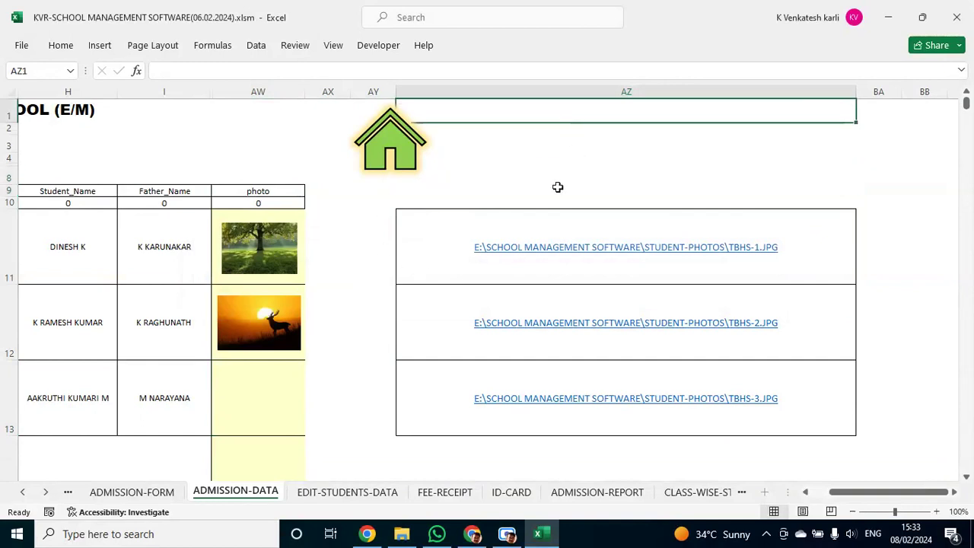
click(525, 189)
click(266, 400)
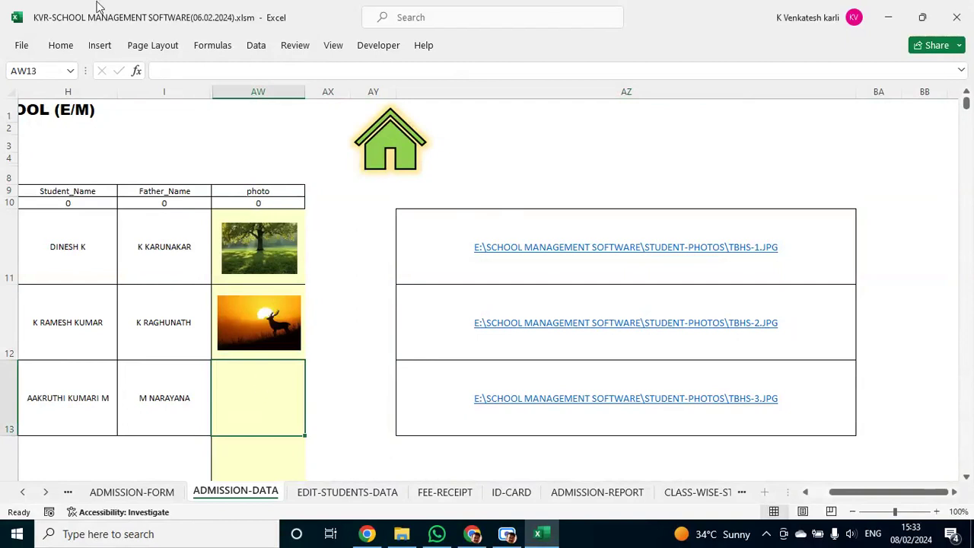
click(100, 47)
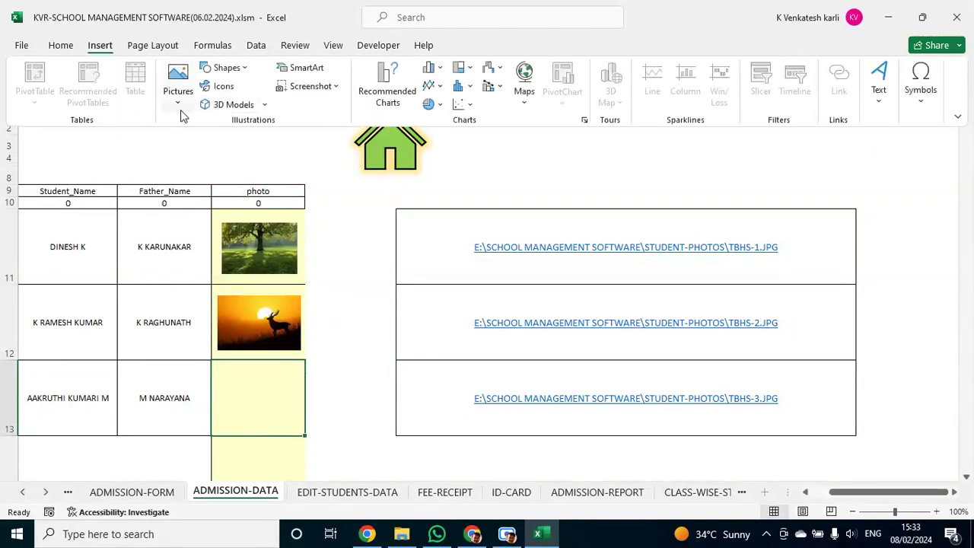
- Insert TBHS-3.jpg from the STUDENT-PHOTOS folder as the third student's picture
click(180, 106)
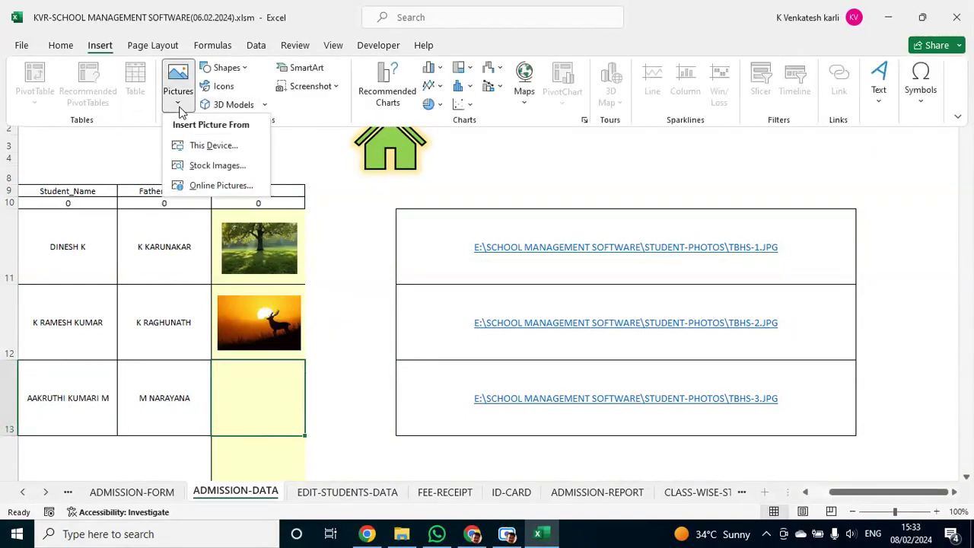
click(196, 149)
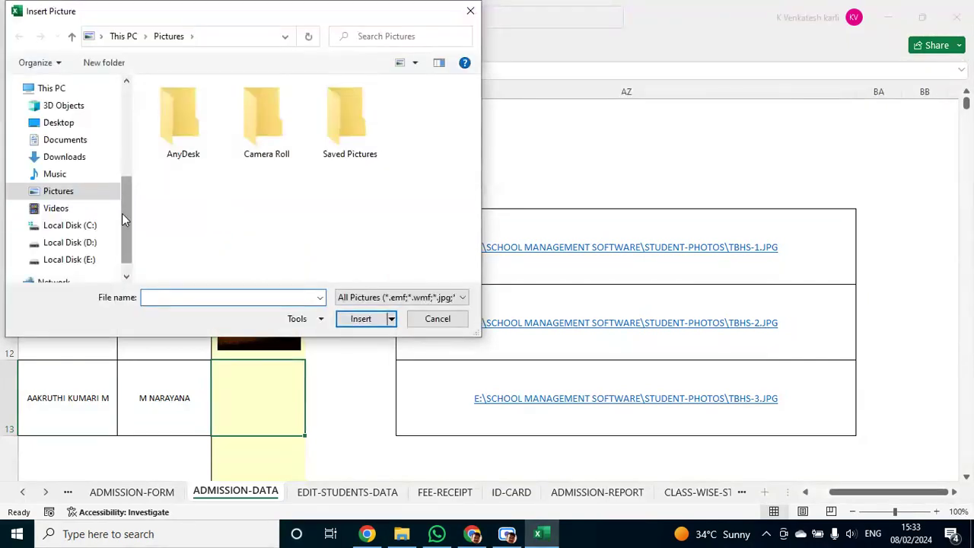
scroll(124, 198, up, 3)
click(95, 168)
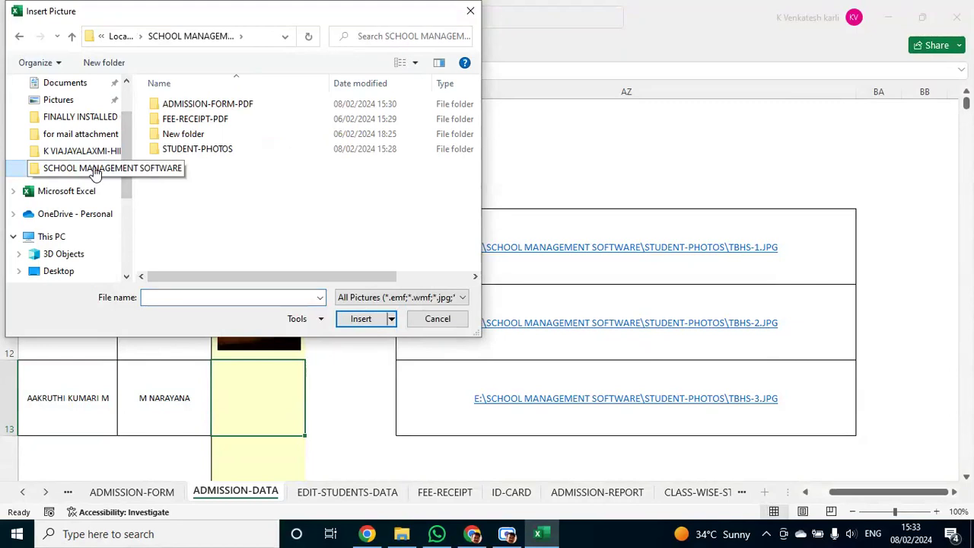
click(205, 150)
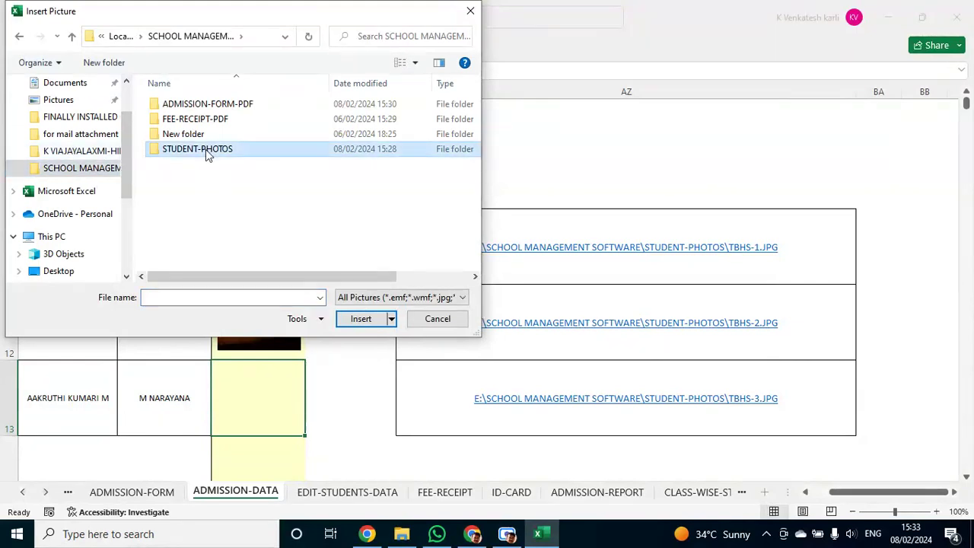
double_click(206, 149)
click(429, 161)
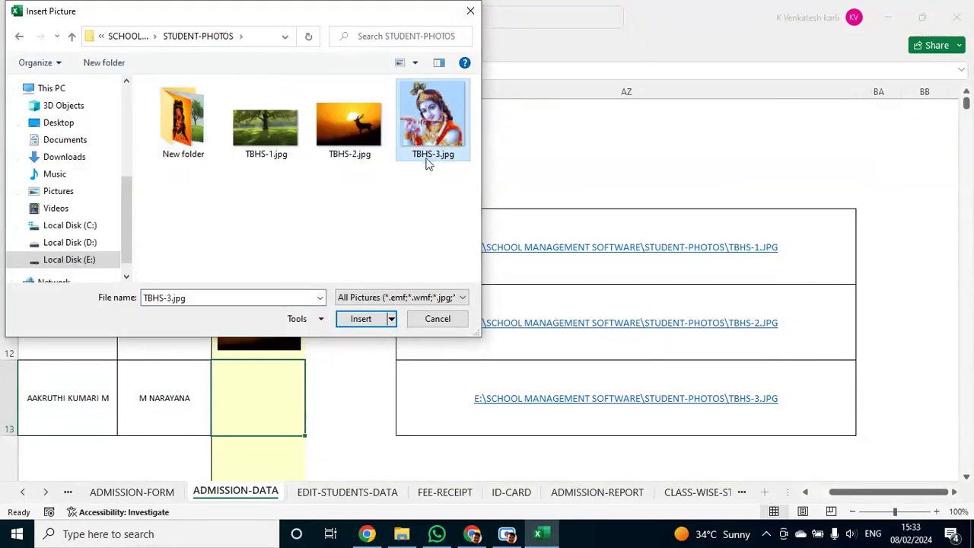
click(362, 319)
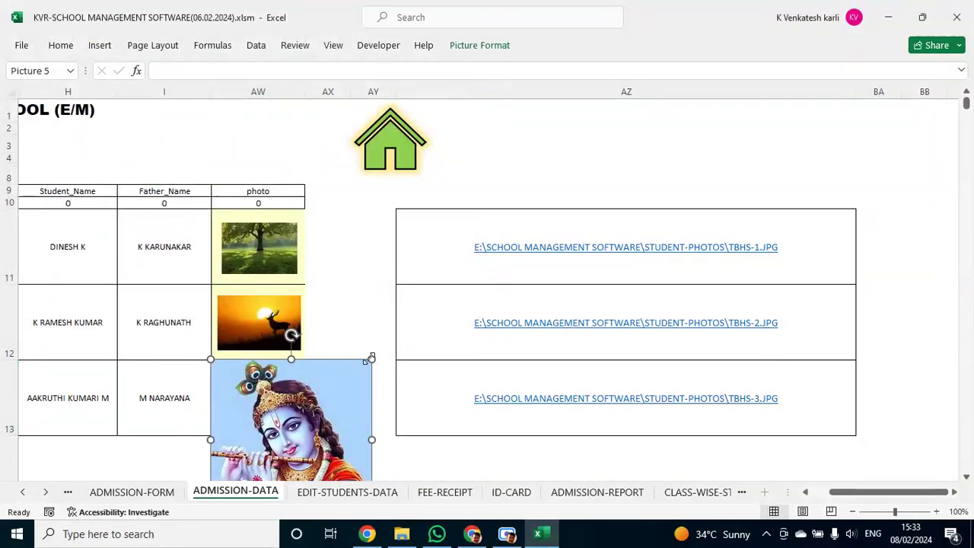
- Shrink the picture to fit cell AW13, save the workbook, and go to EDIT-STUDENTS-DATA
mouse_move(321, 383)
mouse_down()
mouse_move(304, 434)
mouse_move(267, 407)
mouse_up()
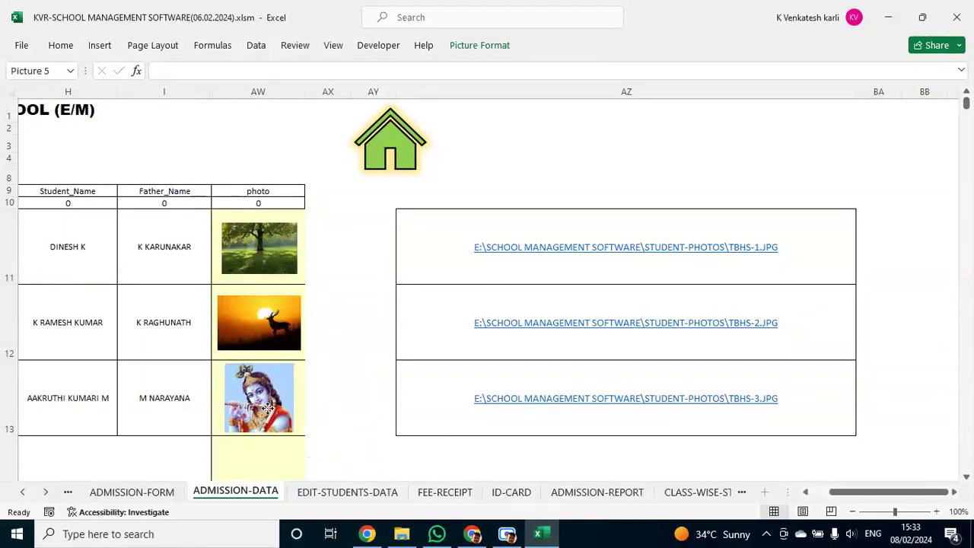
click(326, 404)
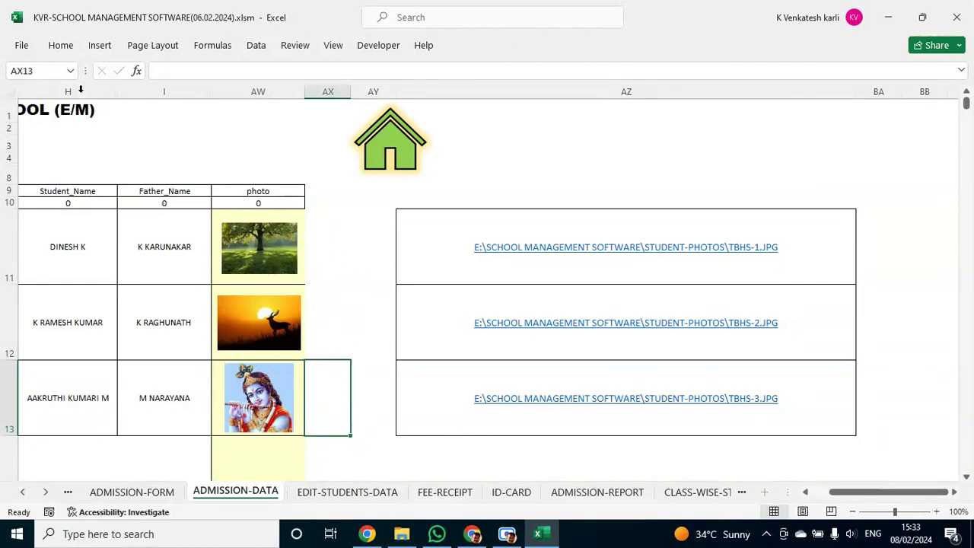
key(ctrl+s)
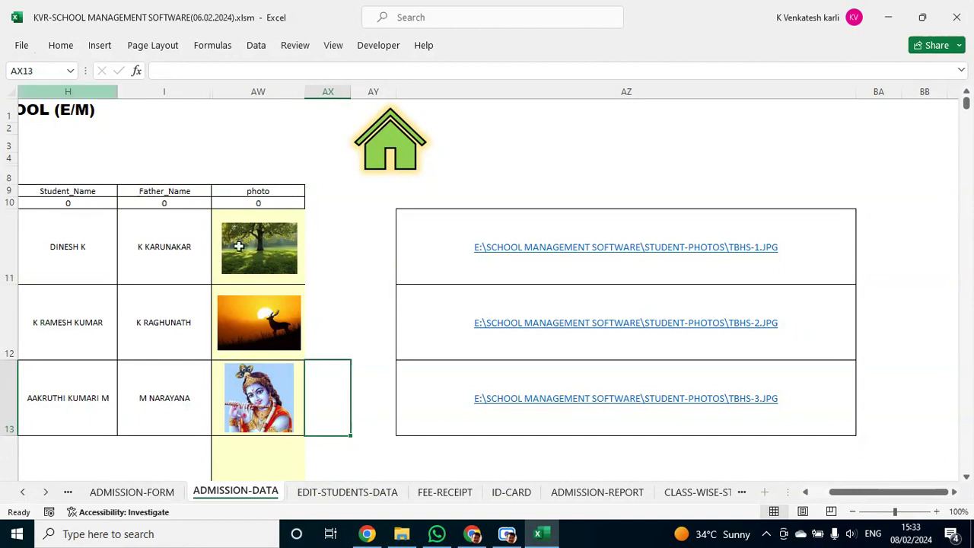
click(331, 492)
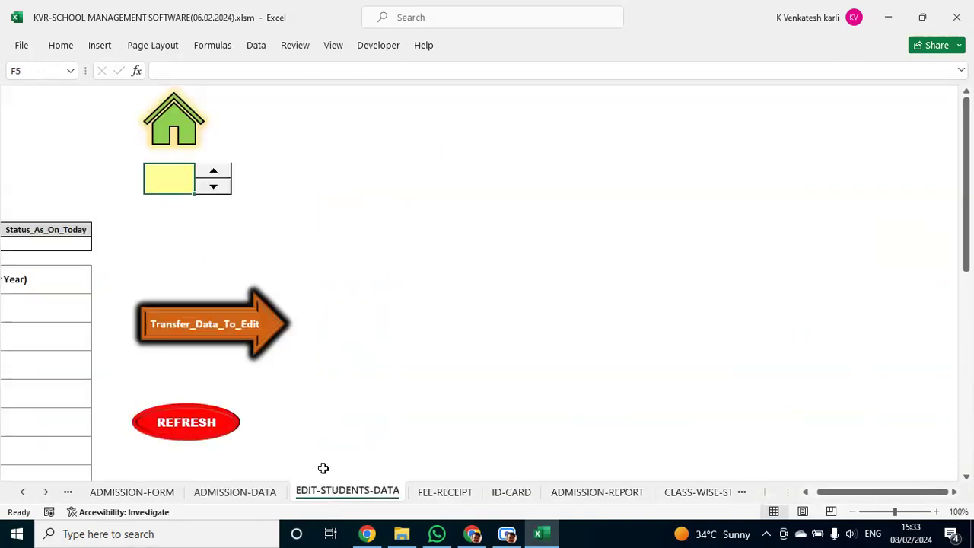
- Enter admission number 3 in F5 and transfer its record into the edit form
drag(890, 491, 795, 491)
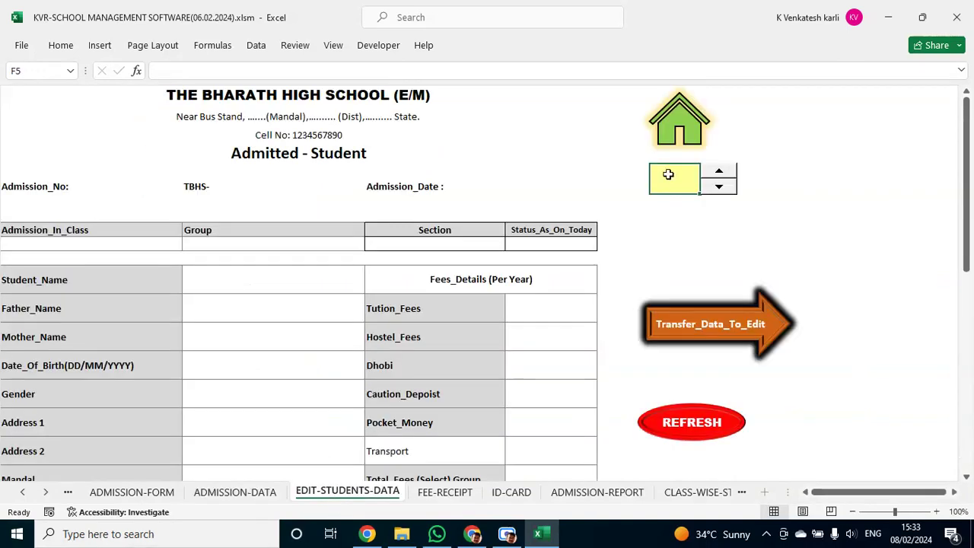
text(3)
key(Return)
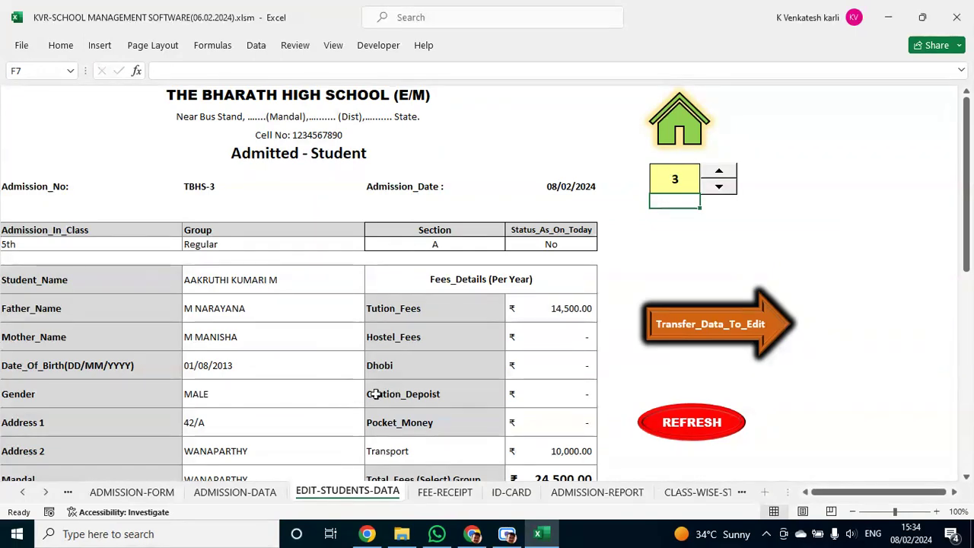
scroll(374, 393, down, 2)
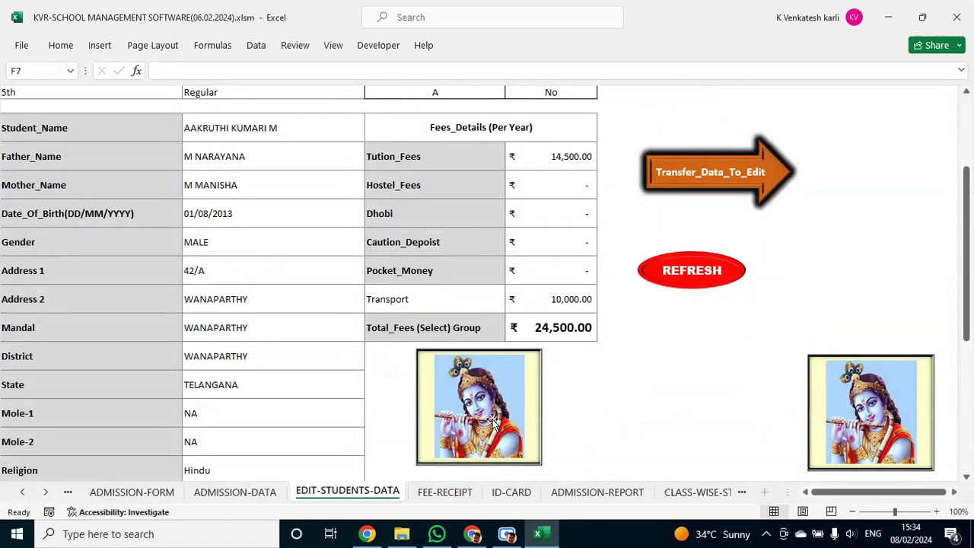
scroll(490, 420, up, 1)
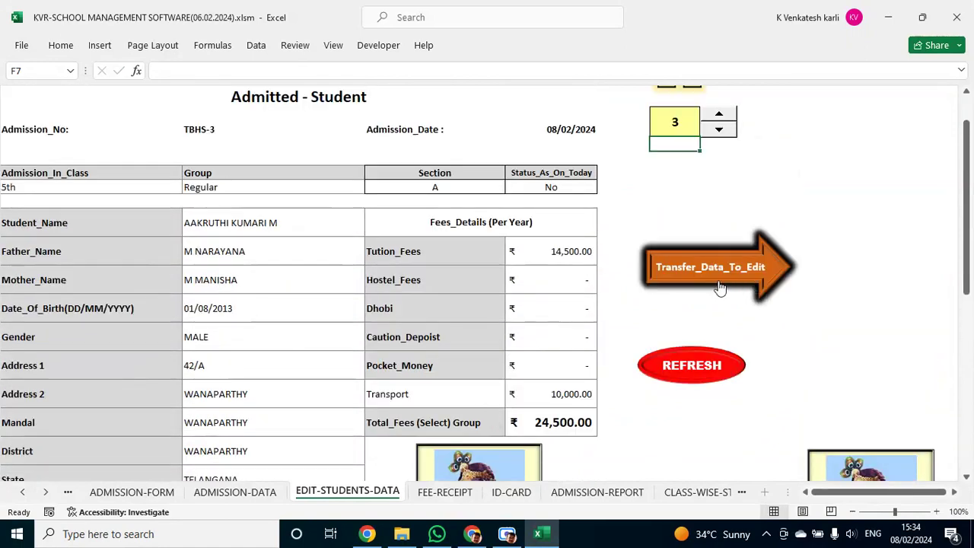
click(716, 280)
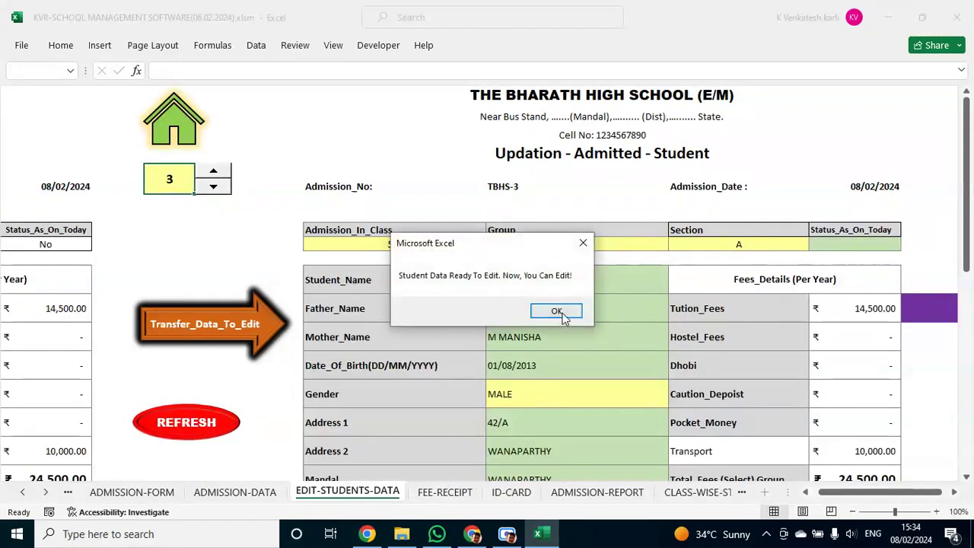
- Change student 3's gender to FEMALE and attempt to save, dismissing the missing-status warning
click(559, 310)
scroll(593, 323, down, 2)
scroll(601, 327, down, 1)
click(588, 286)
click(674, 291)
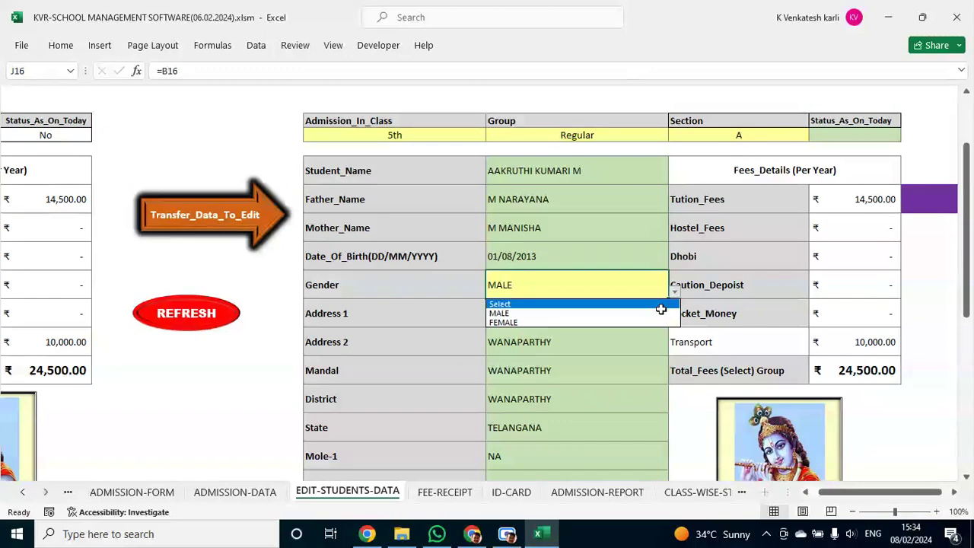
click(658, 322)
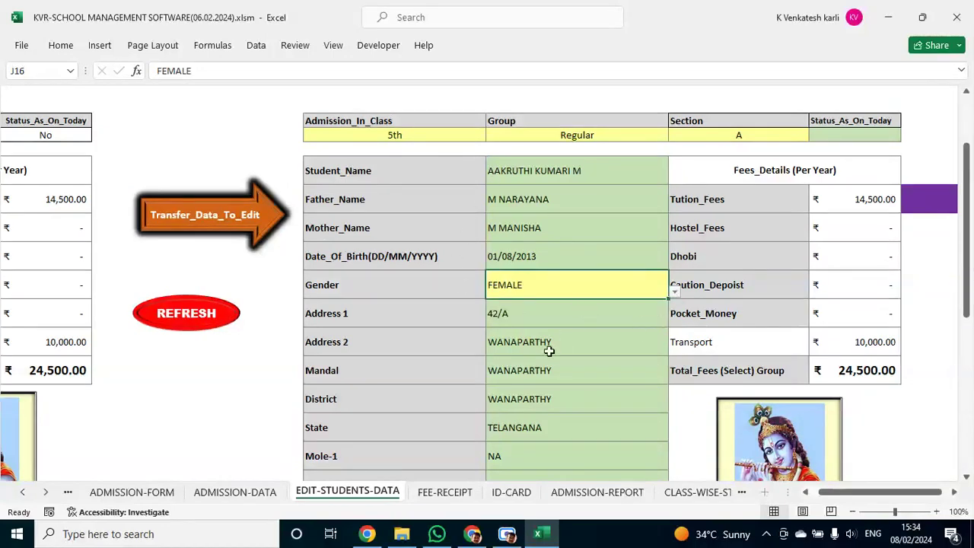
drag(888, 492, 920, 495)
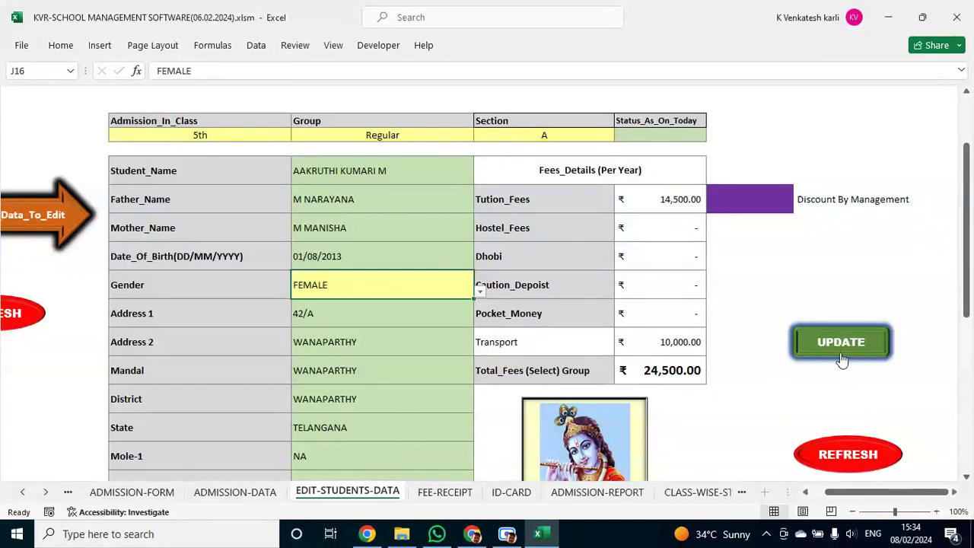
click(837, 346)
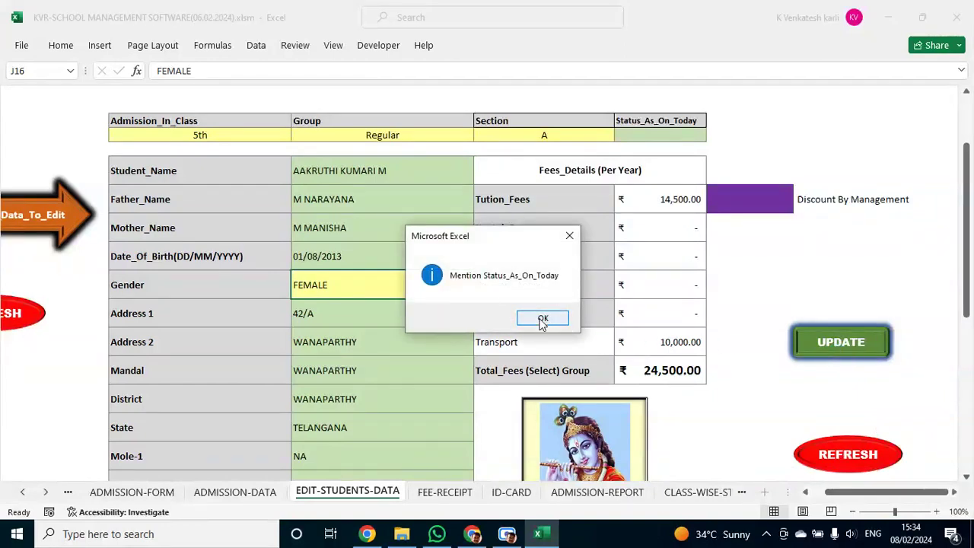
click(541, 321)
- Set Status_As_On_Today to In_School, confirm the update, and return to the dashboard
click(685, 136)
click(712, 135)
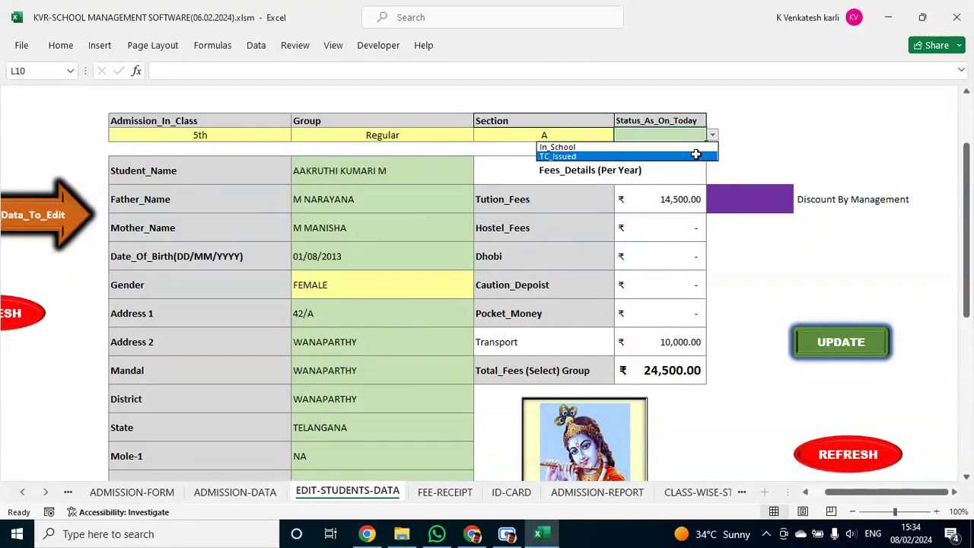
click(693, 146)
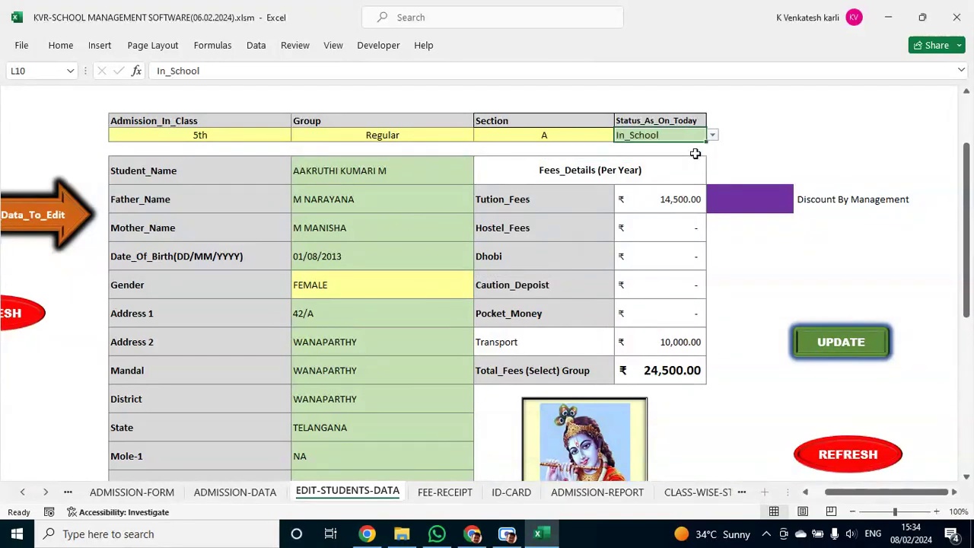
click(833, 345)
click(481, 313)
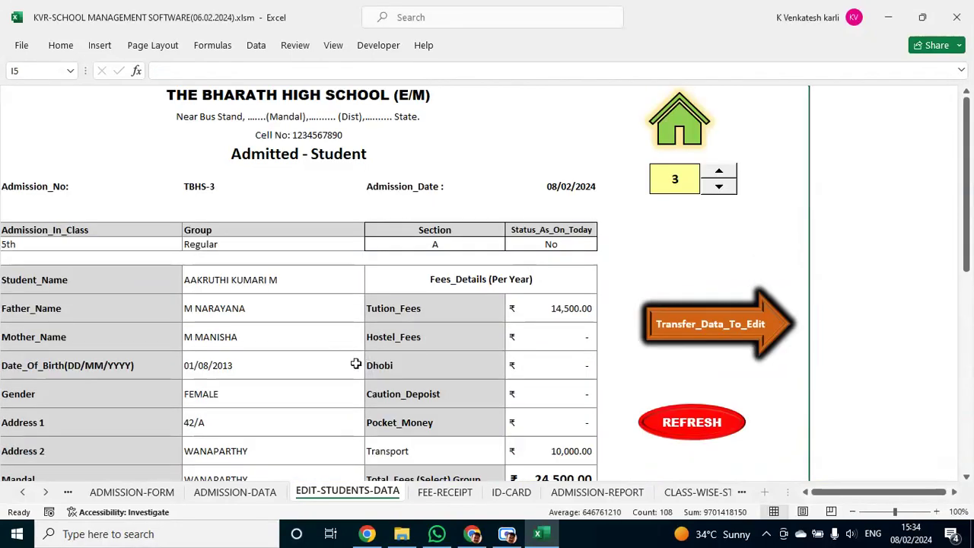
click(255, 401)
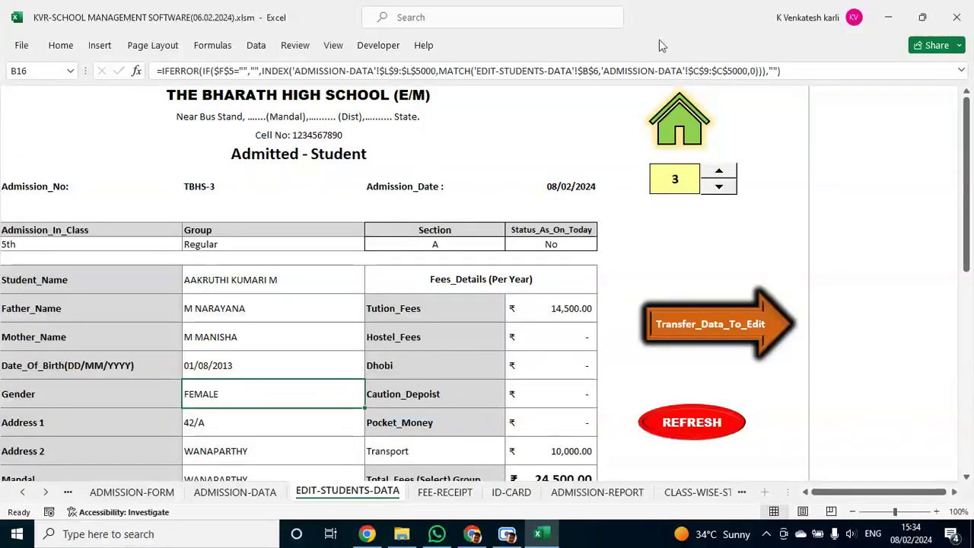
click(664, 134)
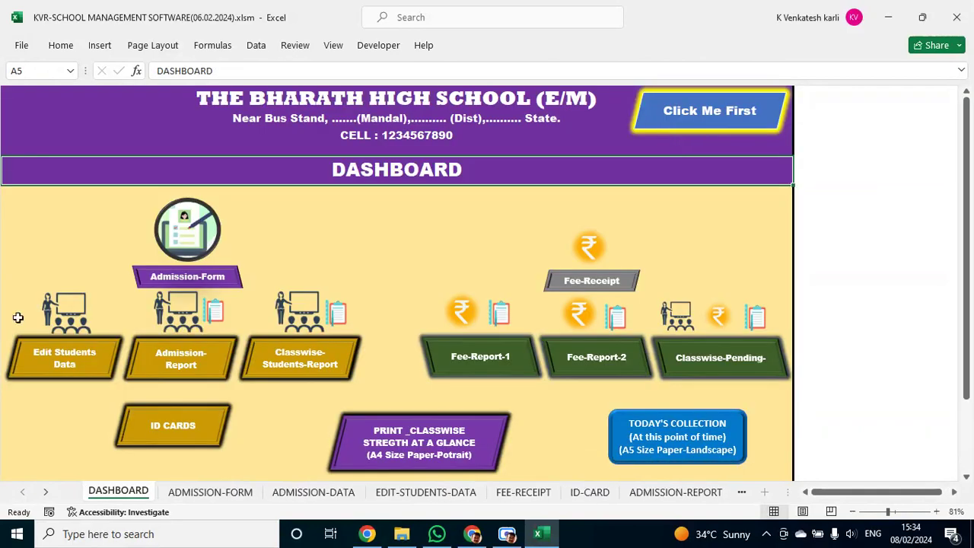
- Open the Fee-Receipt sheet, clear the form, and load admission number 3
click(584, 283)
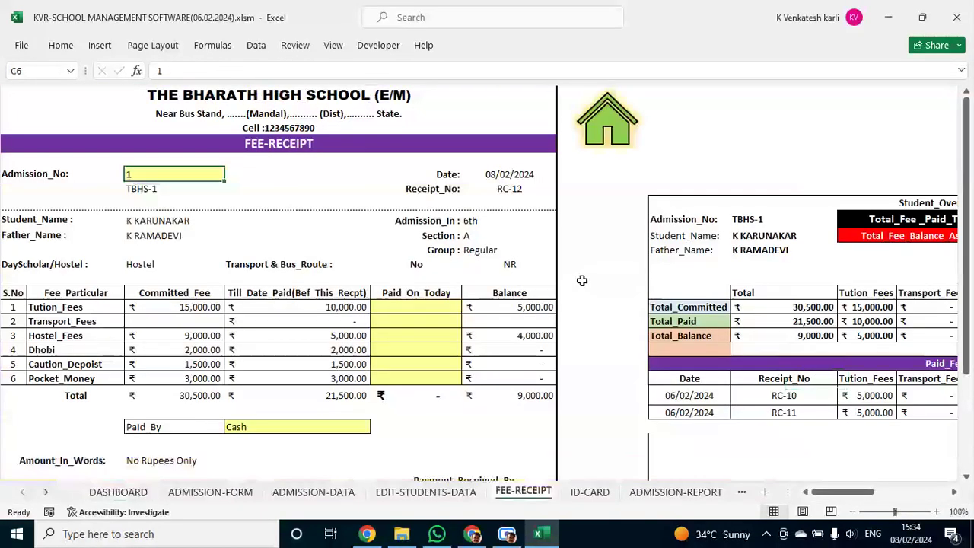
scroll(326, 394, down, 2)
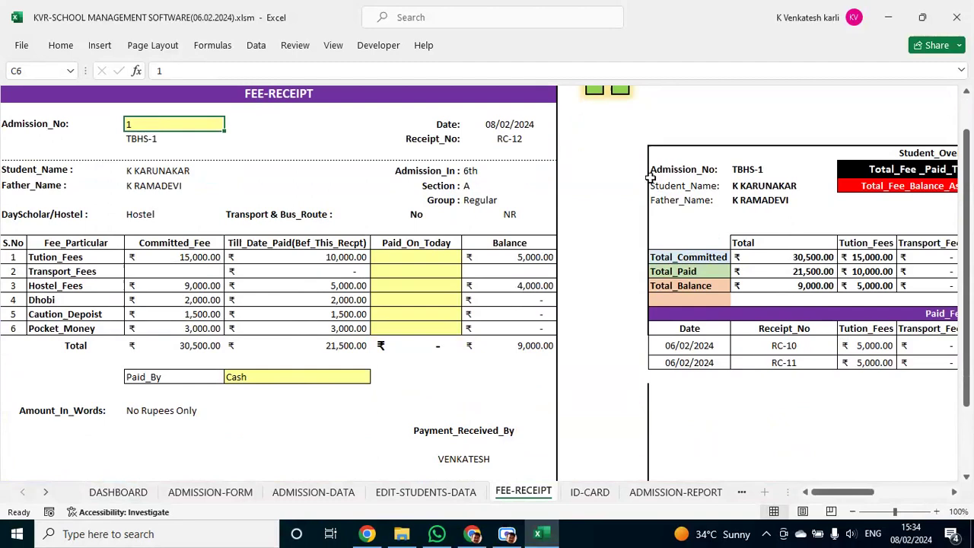
scroll(430, 369, down, 3)
click(420, 405)
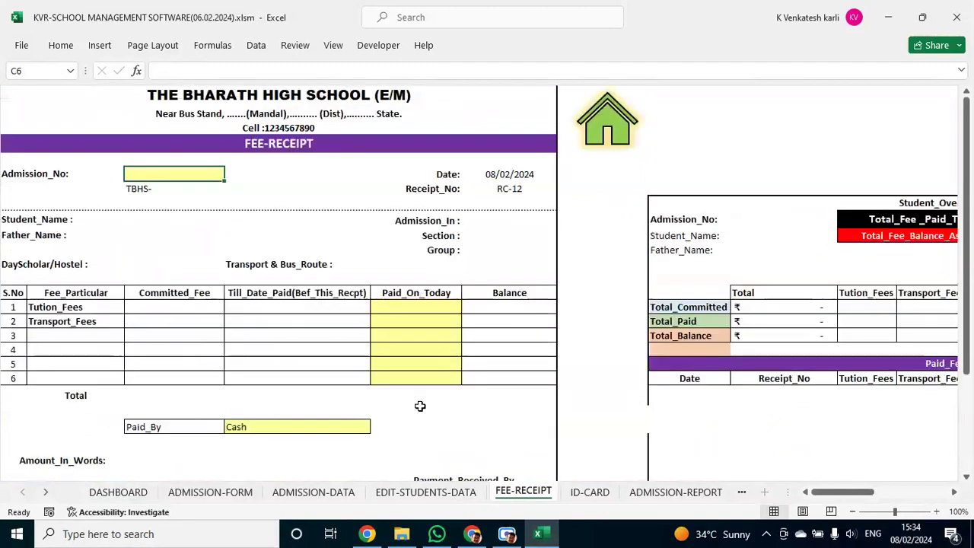
text(3)
key(Return)
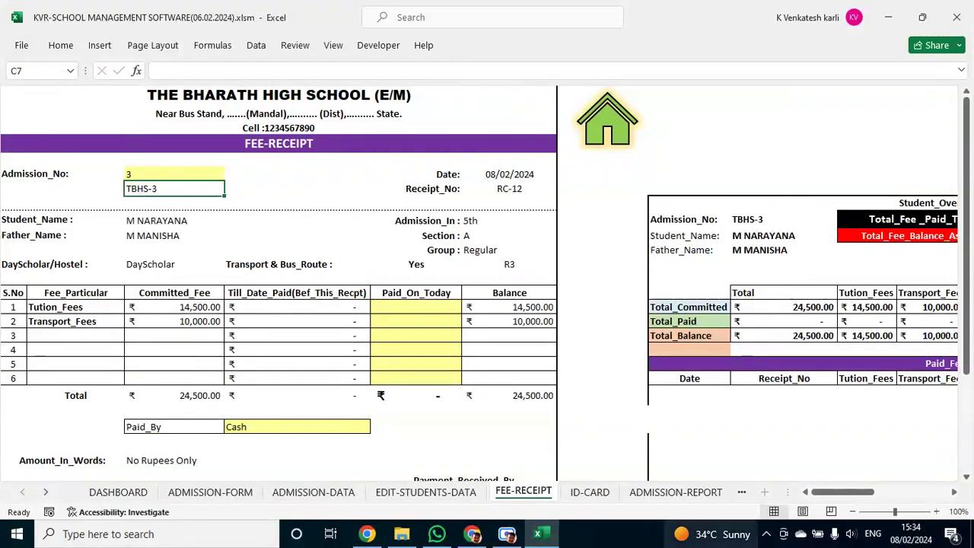
- Check the receipt's father name, tuition 14,500, transport 10,000 and 24,500 total formulas
click(506, 533)
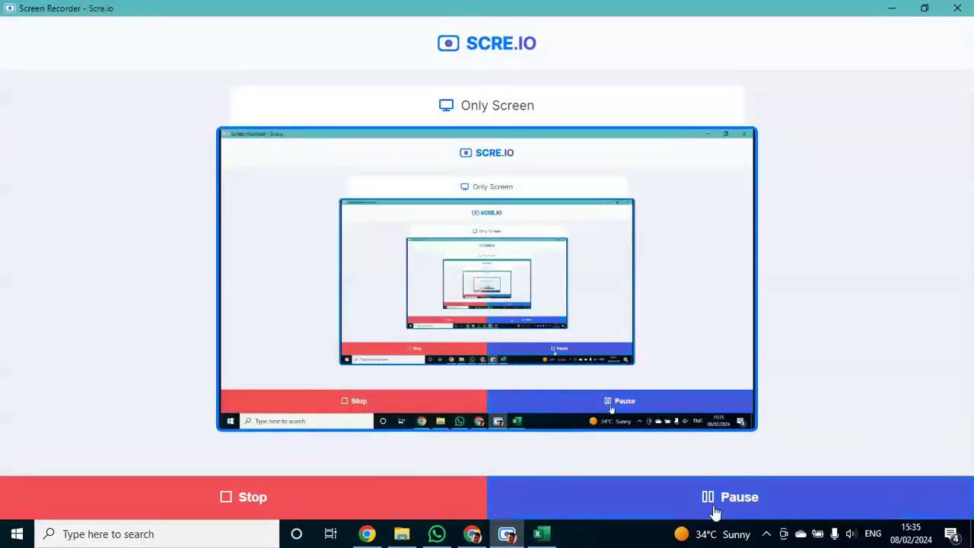
click(891, 8)
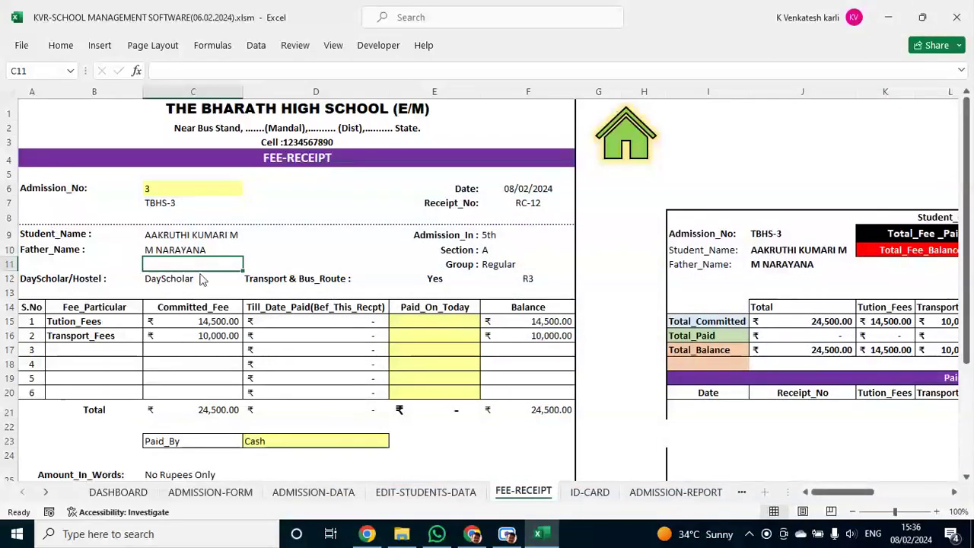
click(192, 192)
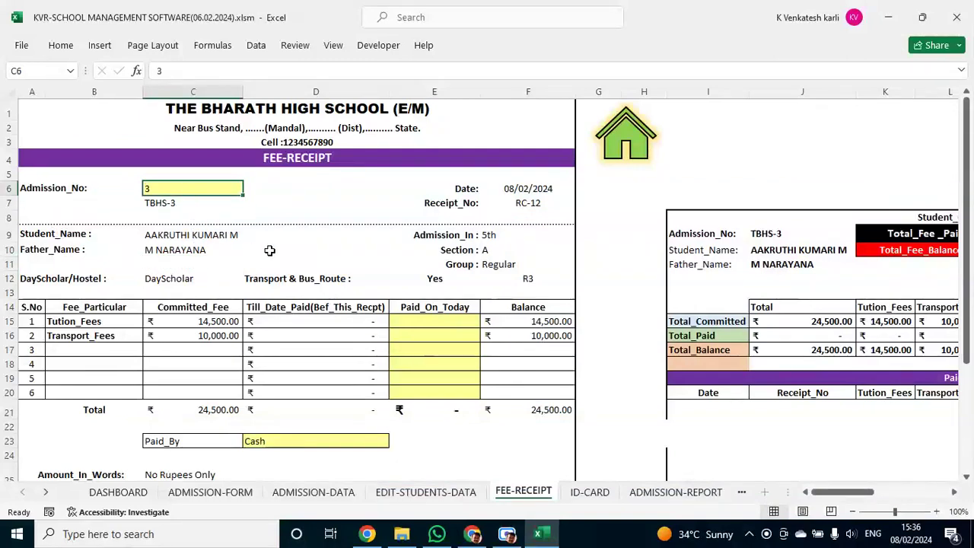
click(171, 252)
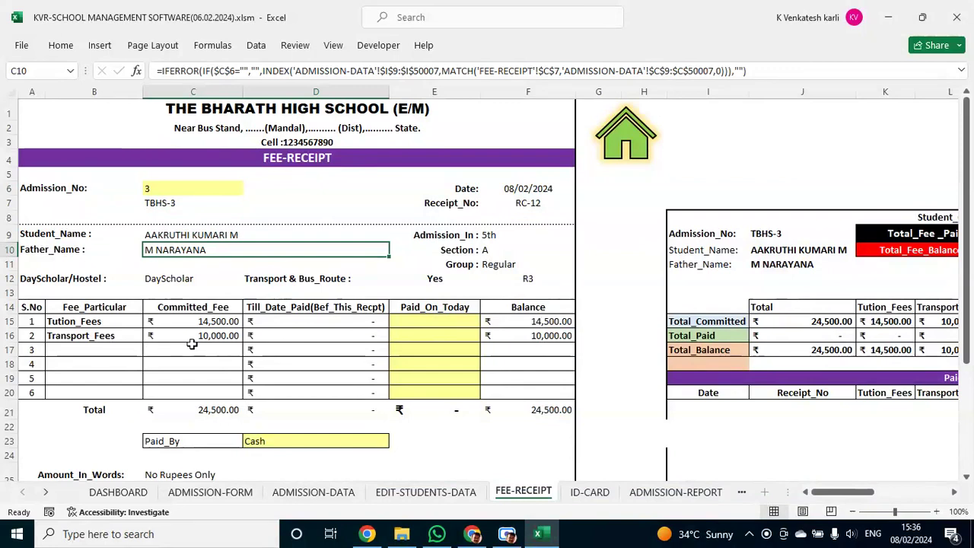
click(223, 323)
click(224, 335)
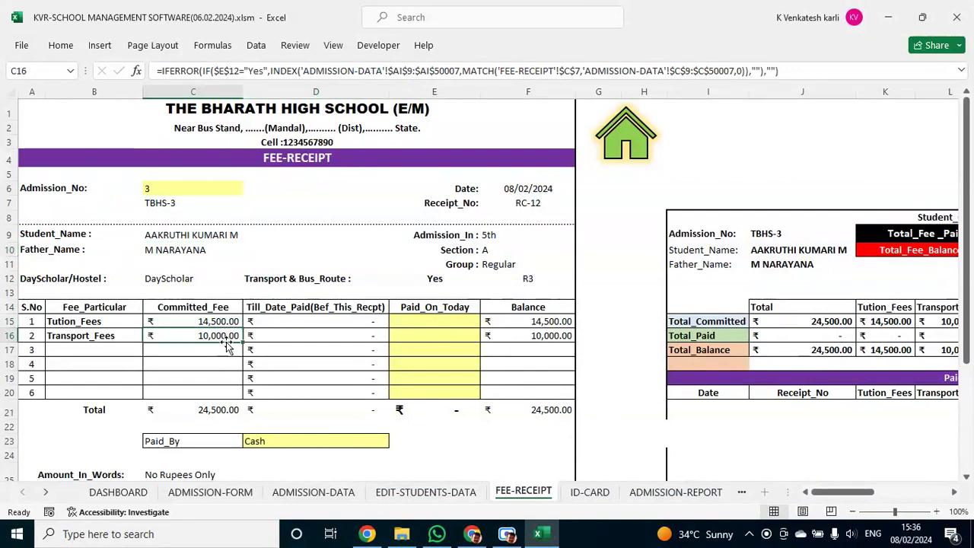
click(226, 411)
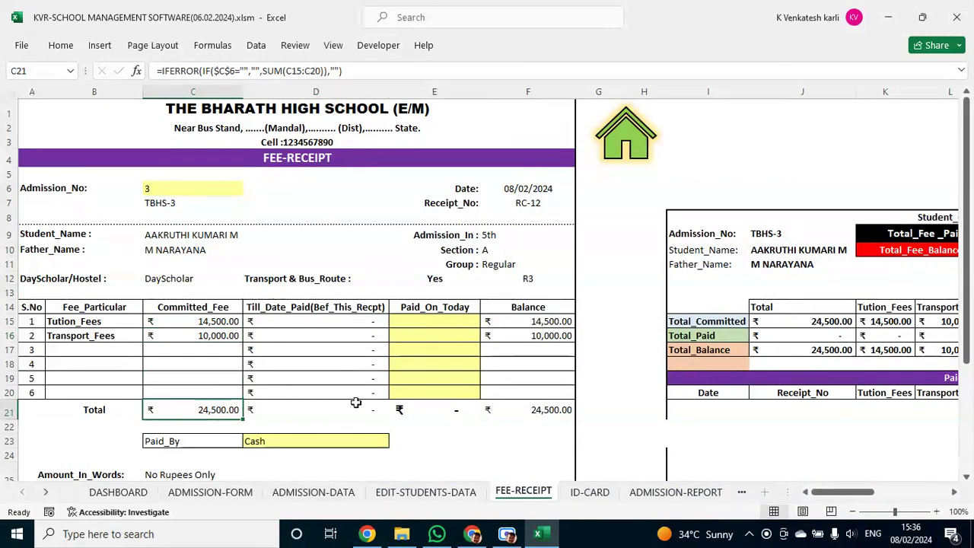
click(439, 327)
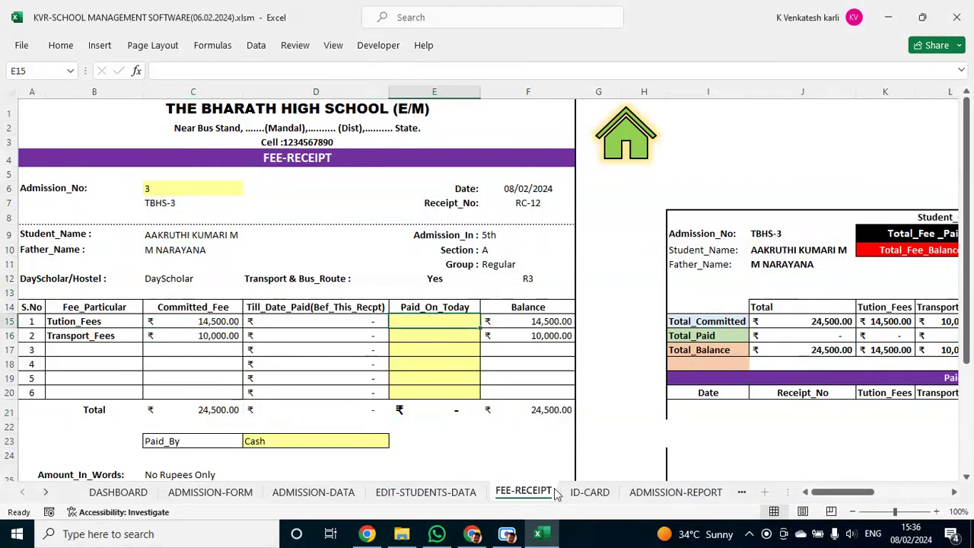
- Record today's payments of 9,000 tuition and 5,000 transport, leaving a 10,500 balance
text(9000)
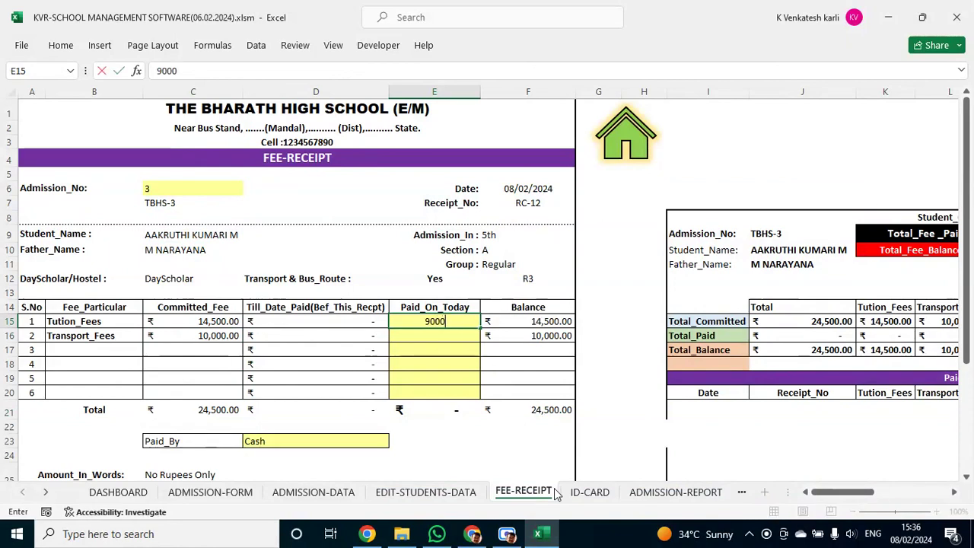
key(Return)
text(5000)
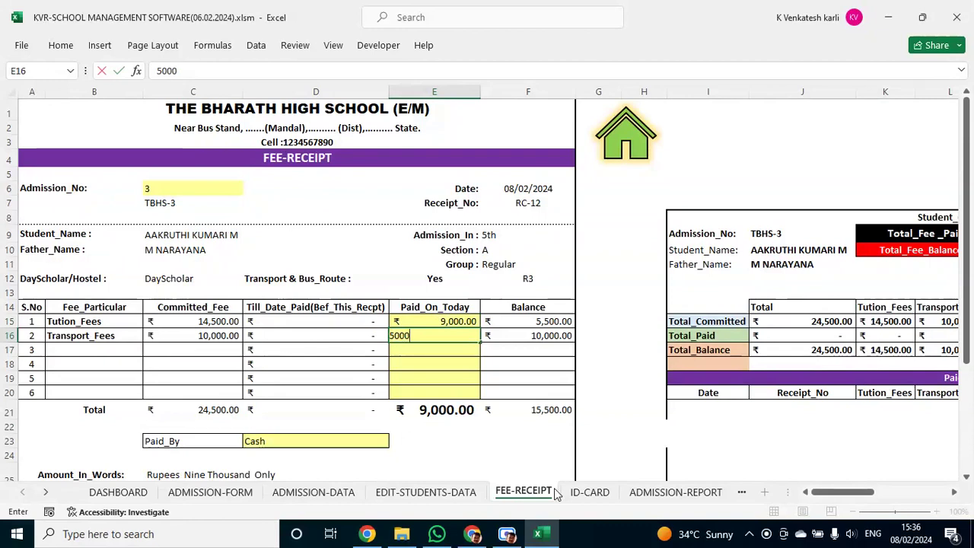
key(Return)
click(562, 409)
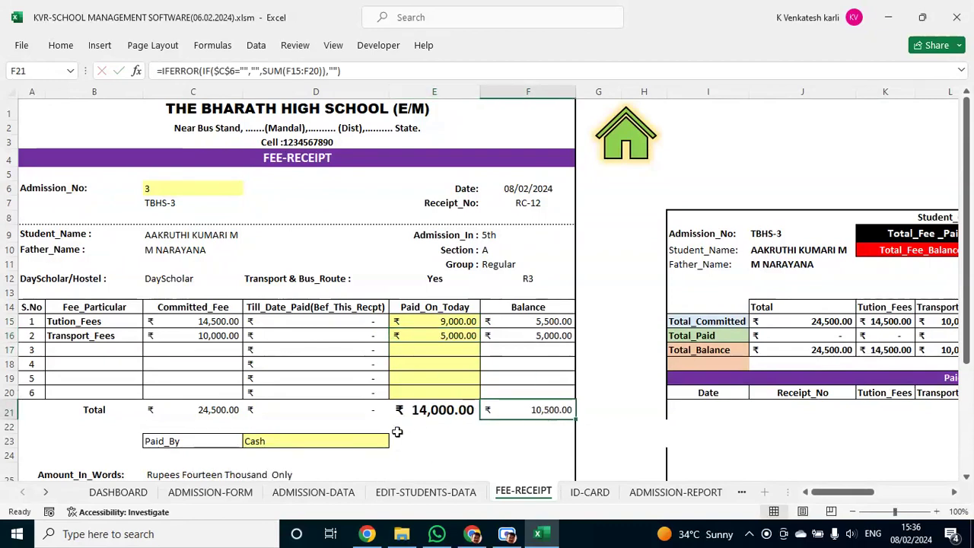
- Change the Paid_By payment mode in D23 from Cash to PhonePe
click(343, 440)
click(394, 444)
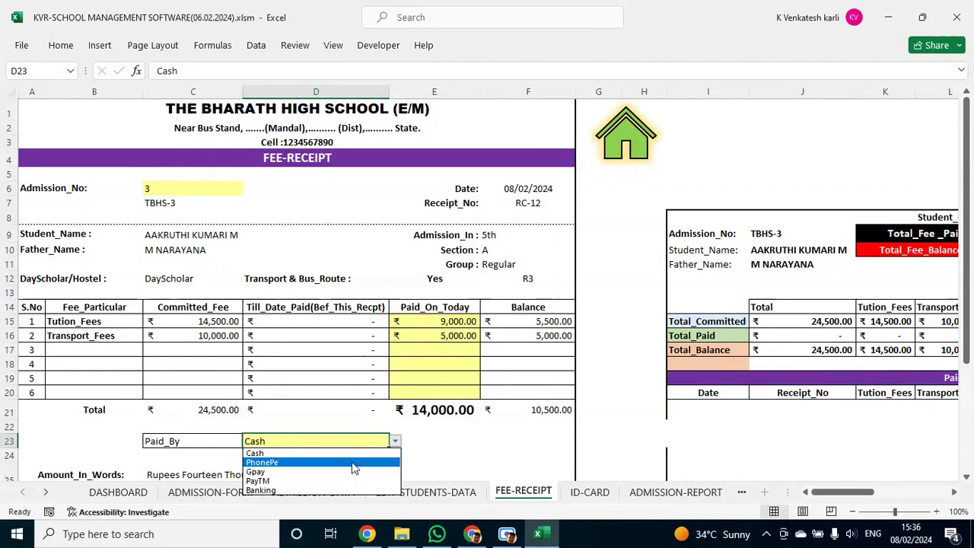
click(352, 463)
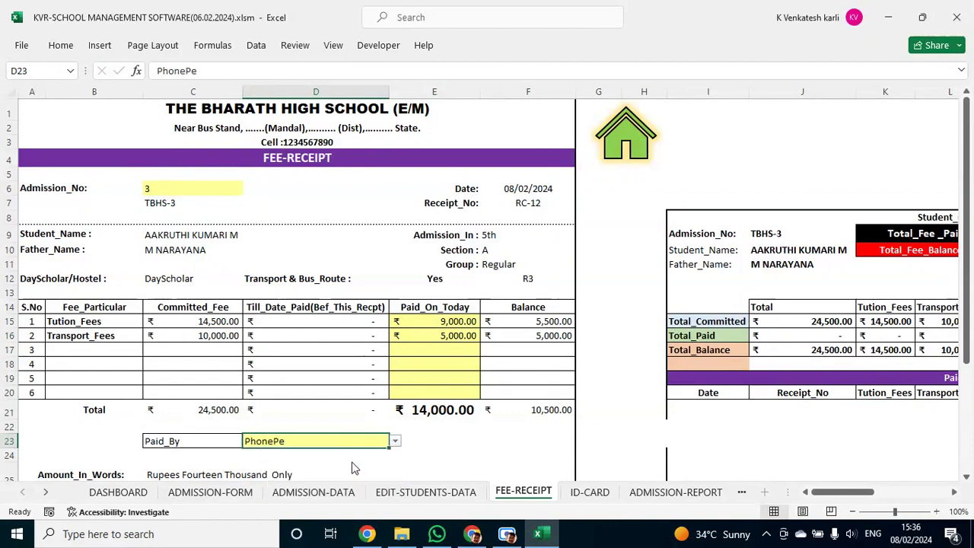
scroll(514, 438, down, 2)
scroll(514, 438, up, 2)
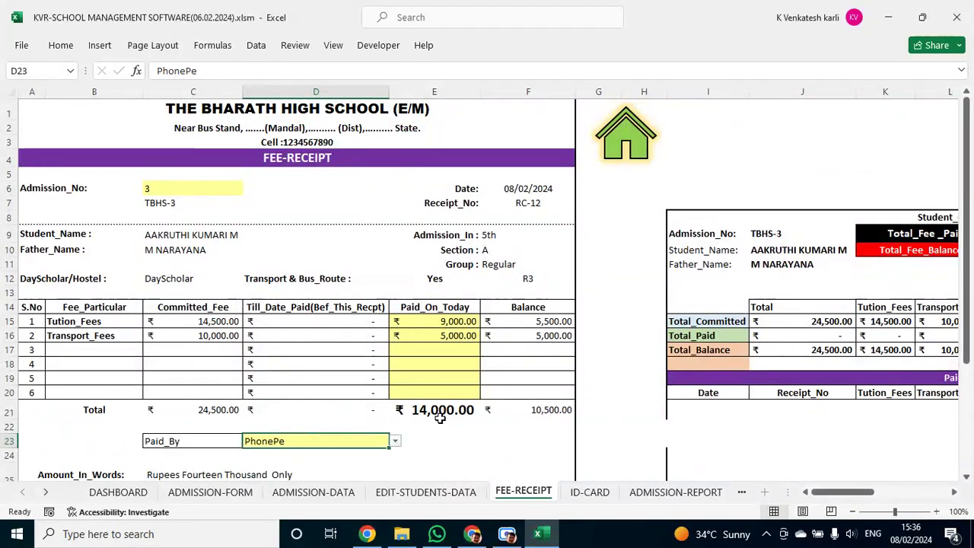
scroll(440, 418, down, 2)
scroll(440, 417, down, 2)
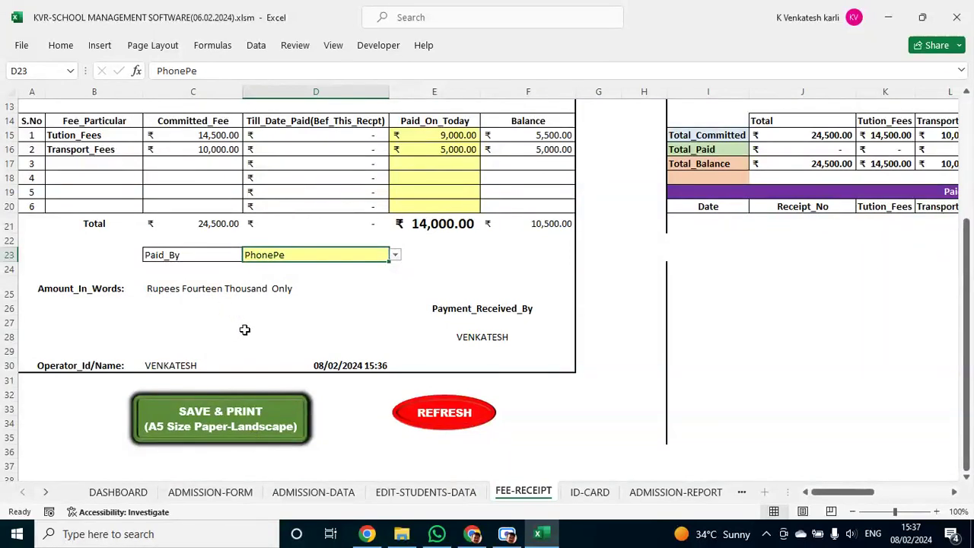
- Save and print receipt RC-12, acknowledge the success message, and bring up the school software folder
scroll(244, 329, up, 4)
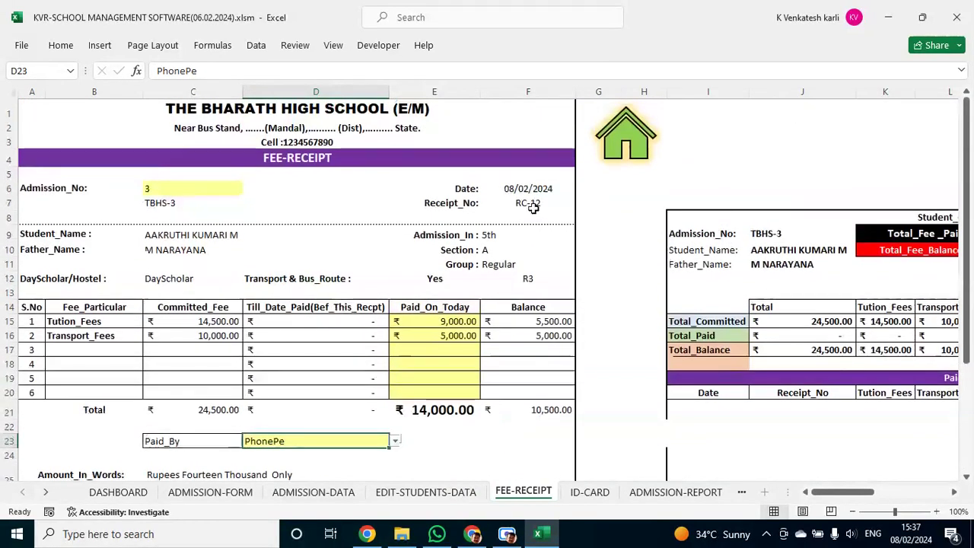
click(533, 203)
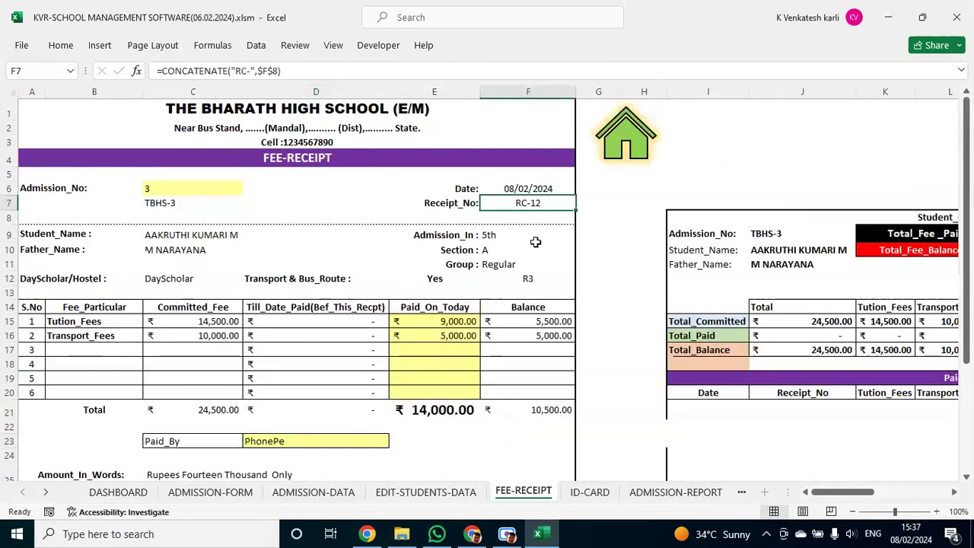
scroll(302, 444, down, 3)
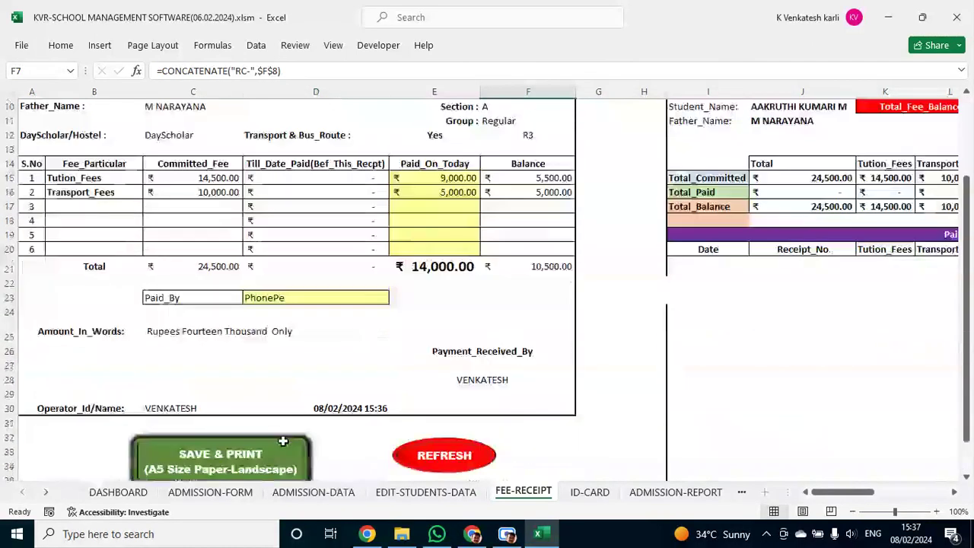
click(247, 454)
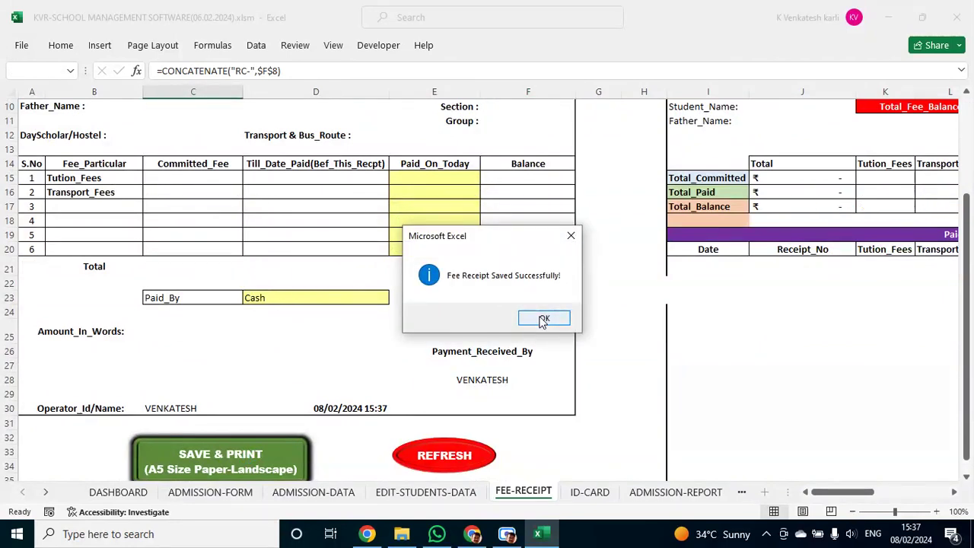
click(543, 318)
click(411, 537)
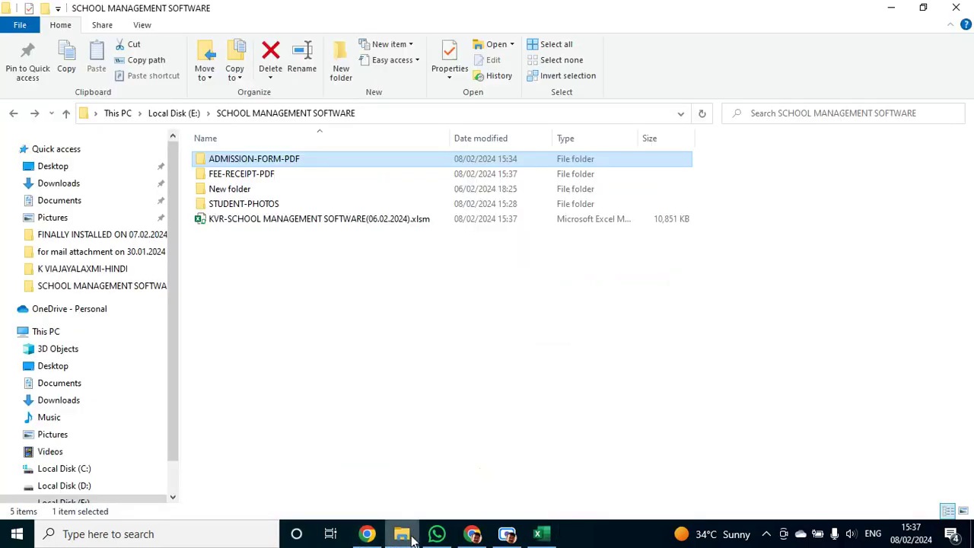
- Review the RC-12 receipt PDF in FEE-RECEIPT-PDF, close it, and return to Excel
double_click(257, 175)
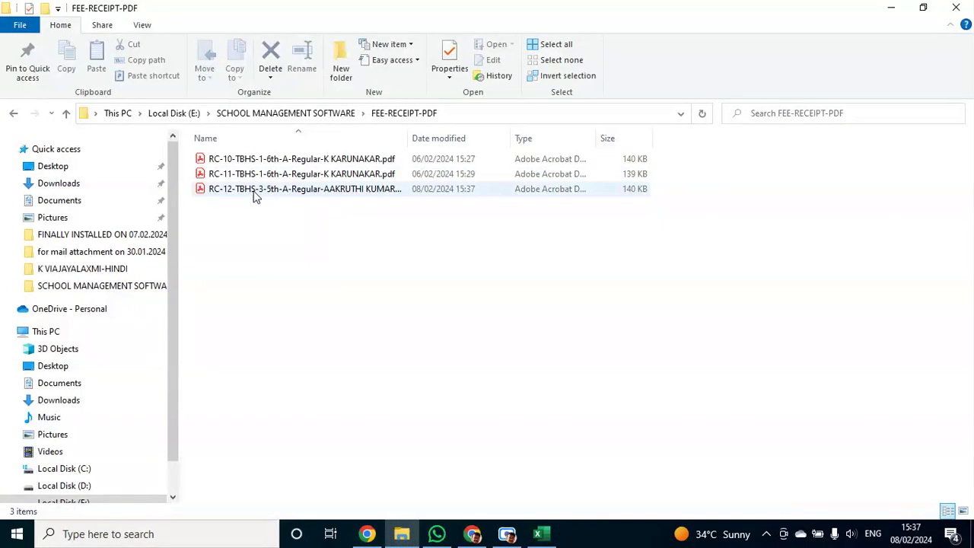
double_click(254, 194)
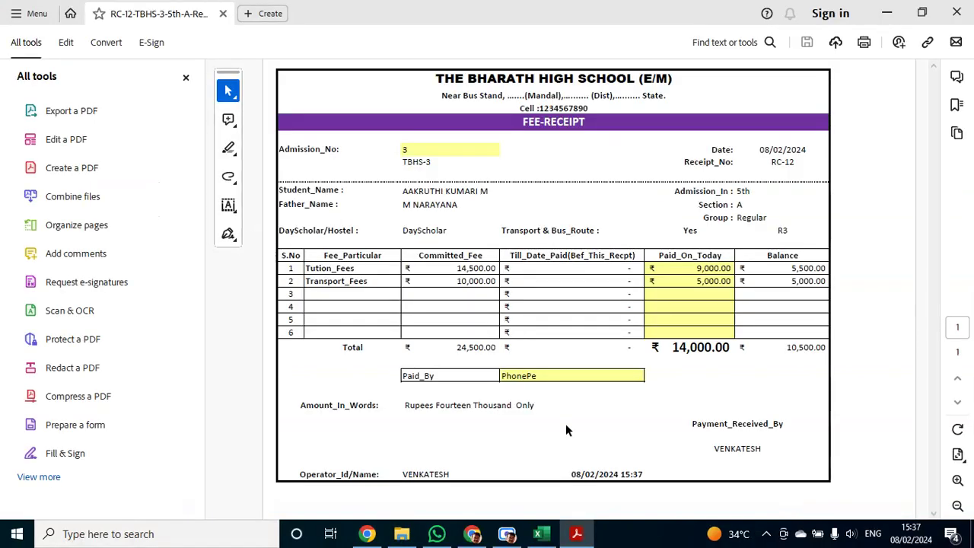
click(956, 15)
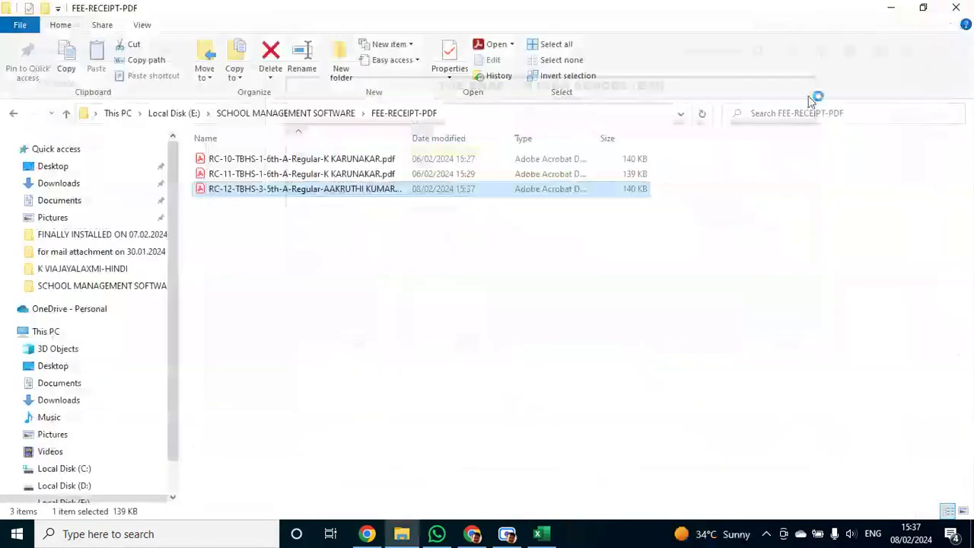
click(540, 533)
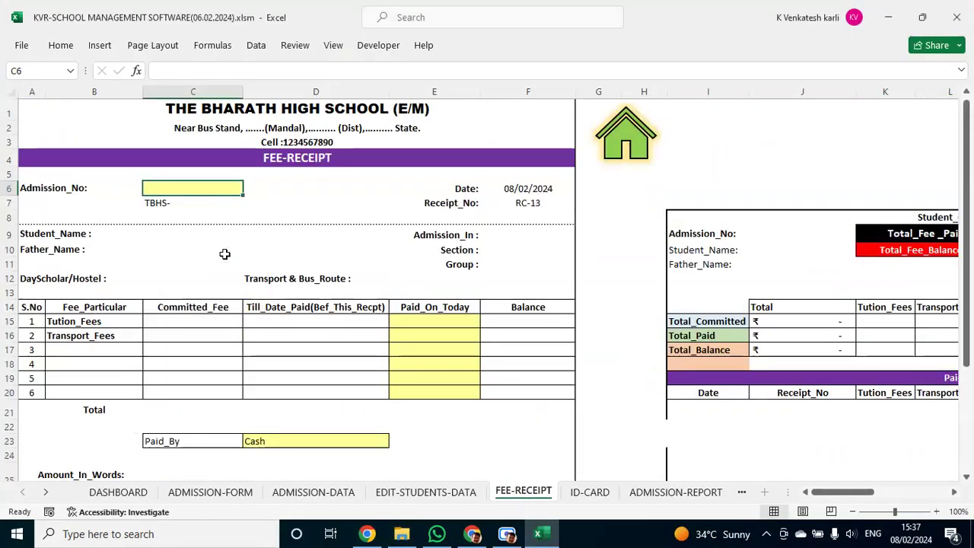
- Load admission 3 into receipt RC-13 and check its 14,000.00 paid and 10,500.00 balance totals
text(3)
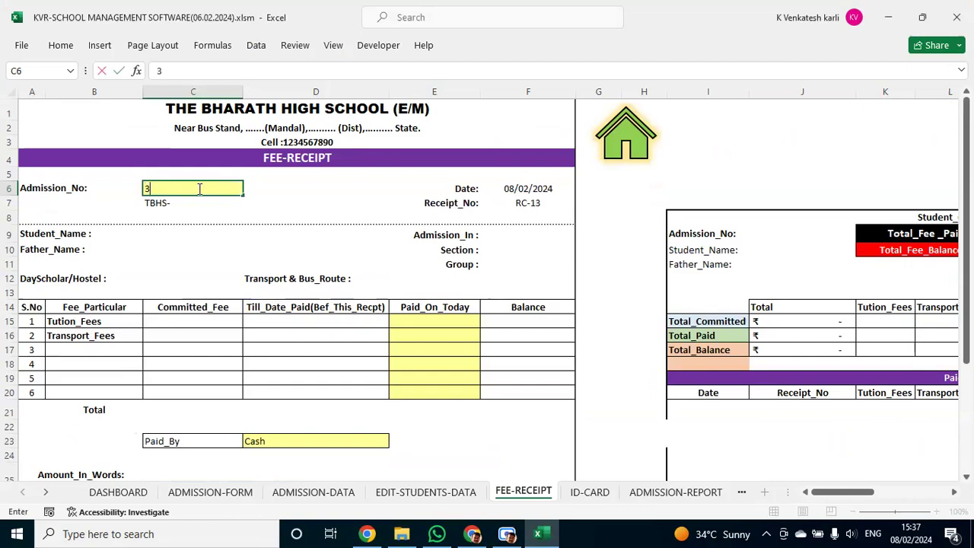
key(Return)
click(546, 411)
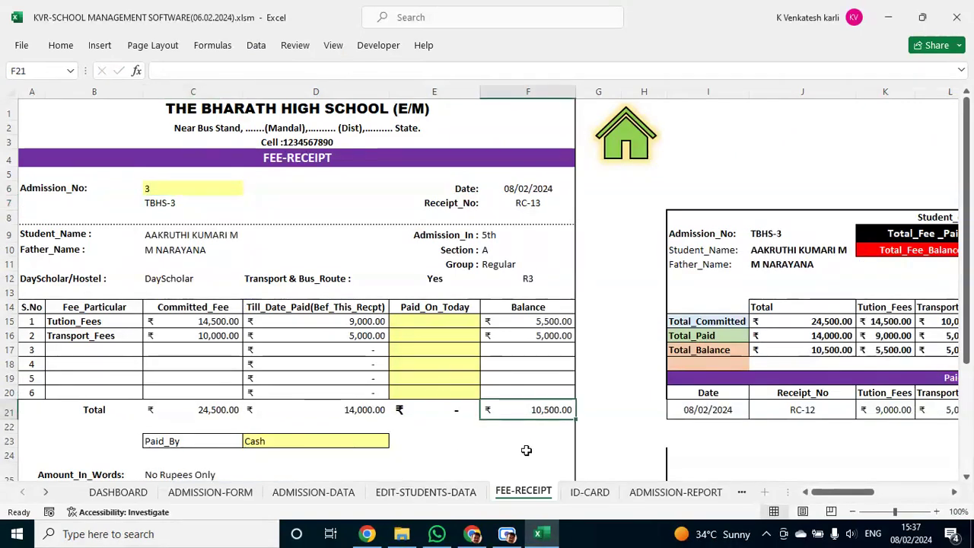
click(360, 413)
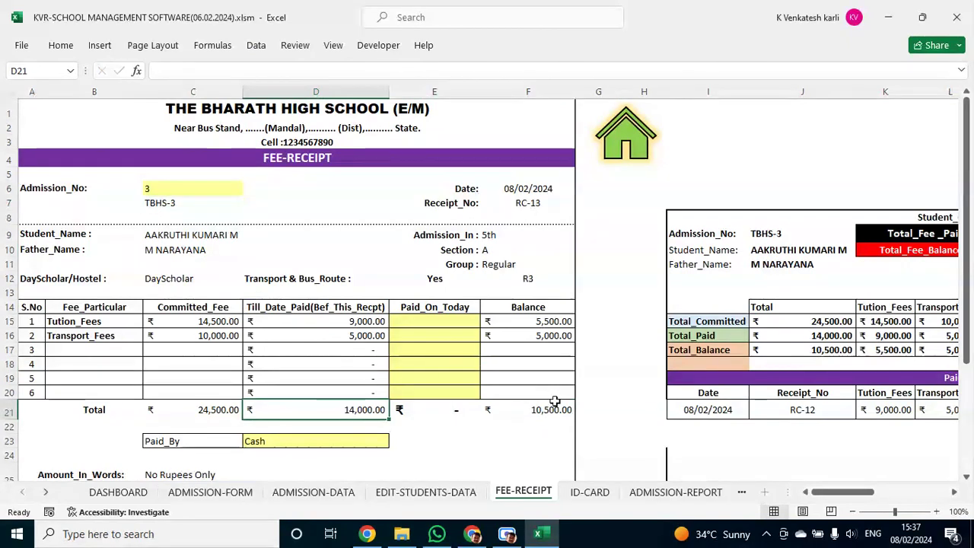
click(556, 409)
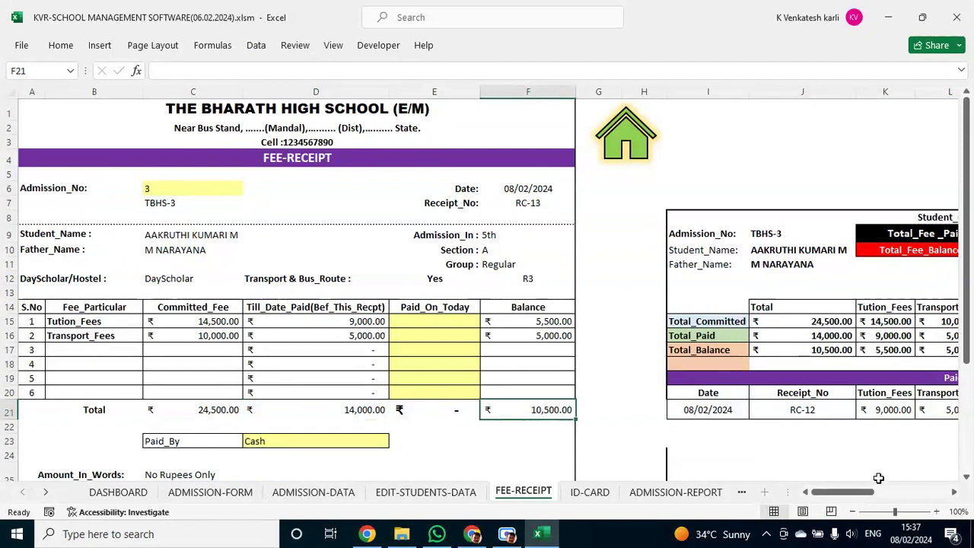
drag(855, 494, 874, 493)
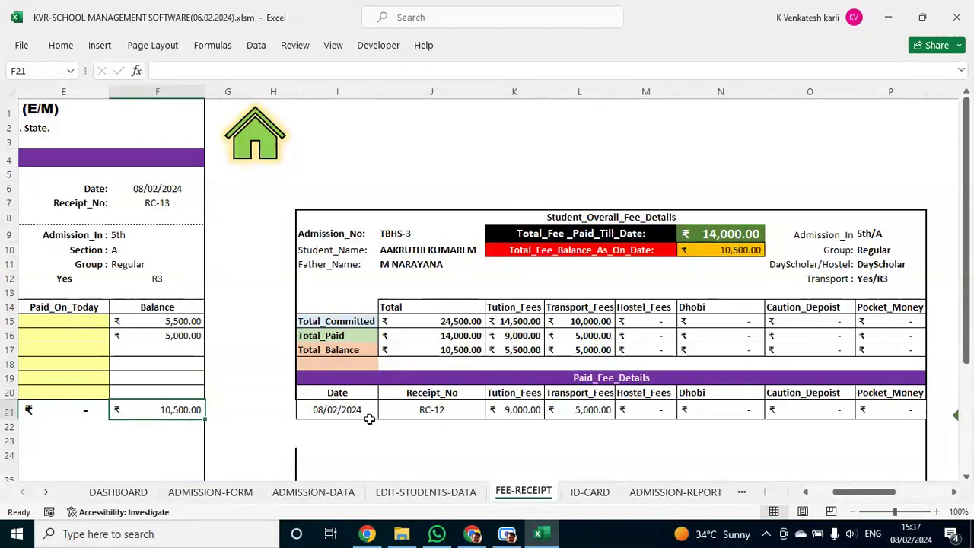
- Review the RC-12 entry and the full Student_Overall_Fee_Details panel
click(454, 410)
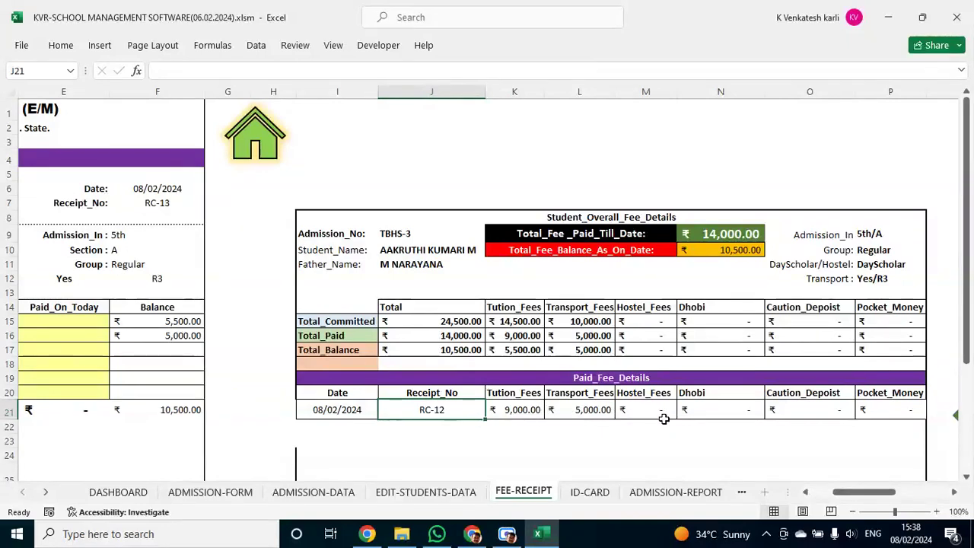
drag(890, 491, 828, 492)
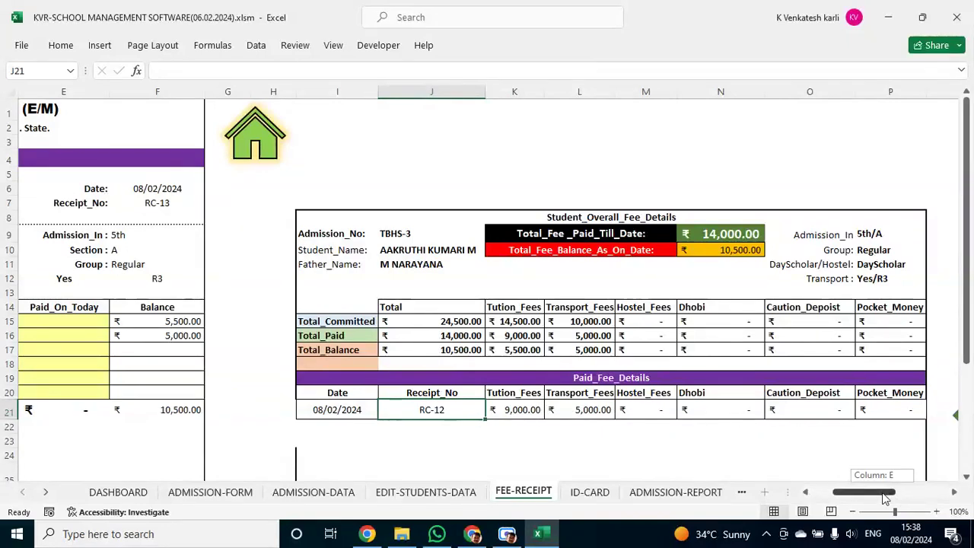
click(956, 492)
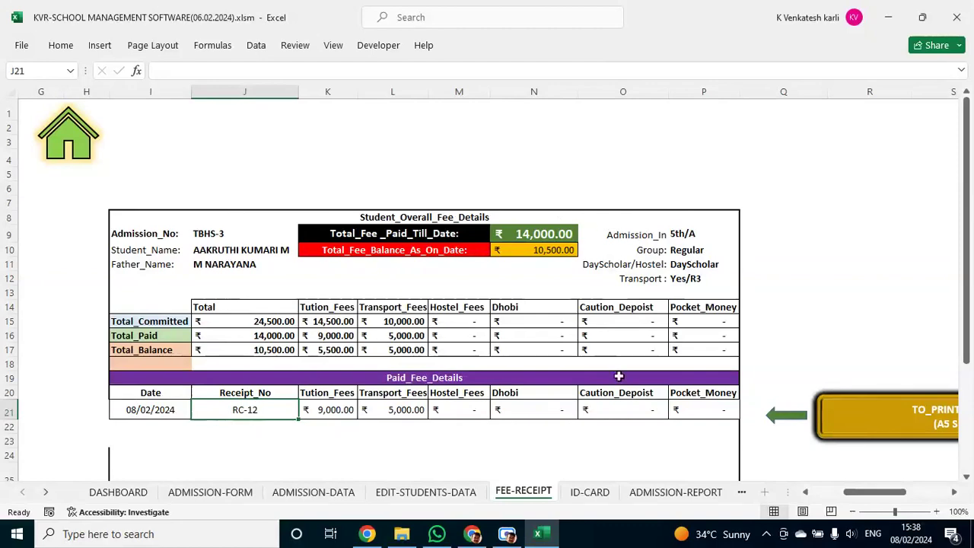
scroll(610, 385, down, 1)
scroll(609, 396, down, 3)
scroll(609, 407, down, 2)
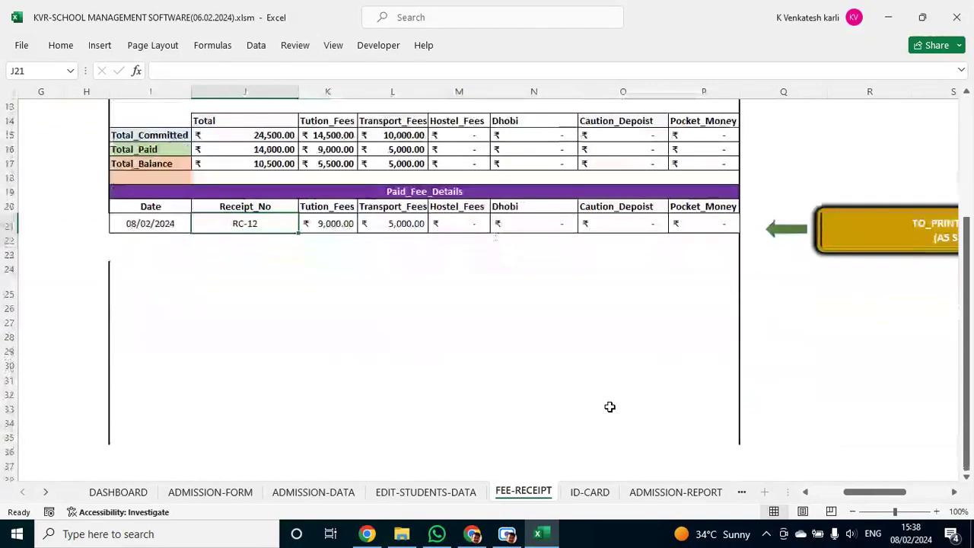
- Refresh the receipt back to a blank RC-13 and go to the DASHBOARD sheet
drag(867, 491, 692, 491)
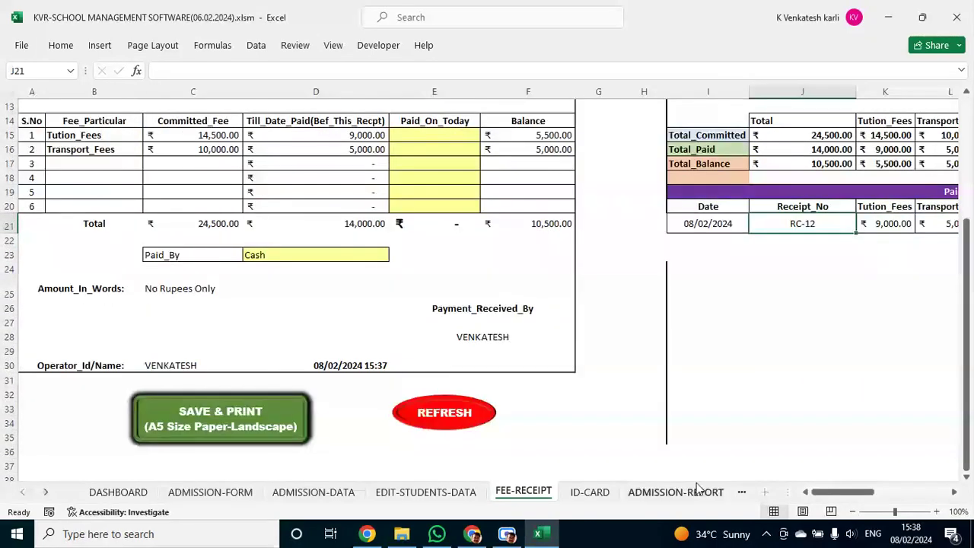
scroll(404, 408, up, 2)
scroll(393, 383, up, 2)
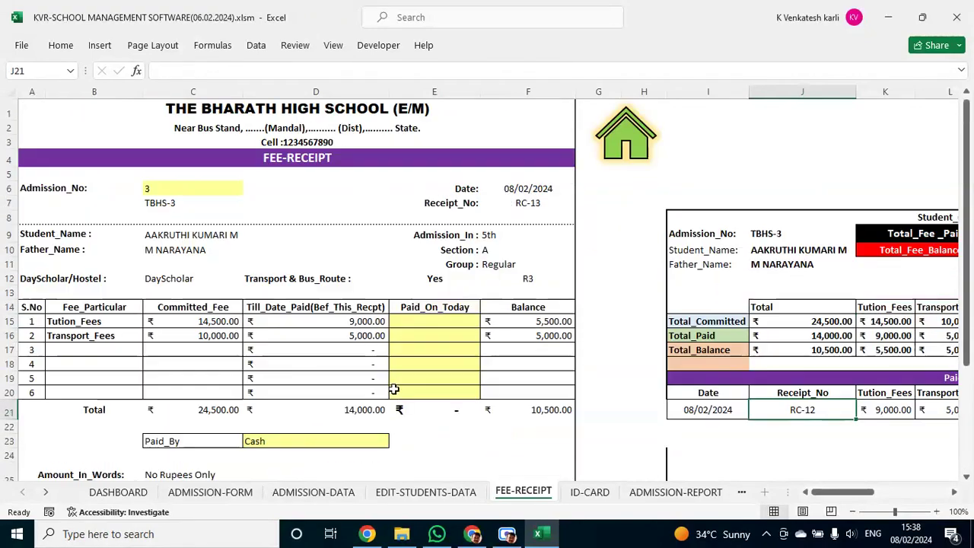
scroll(394, 390, down, 1)
scroll(457, 392, up, 1)
scroll(495, 393, down, 4)
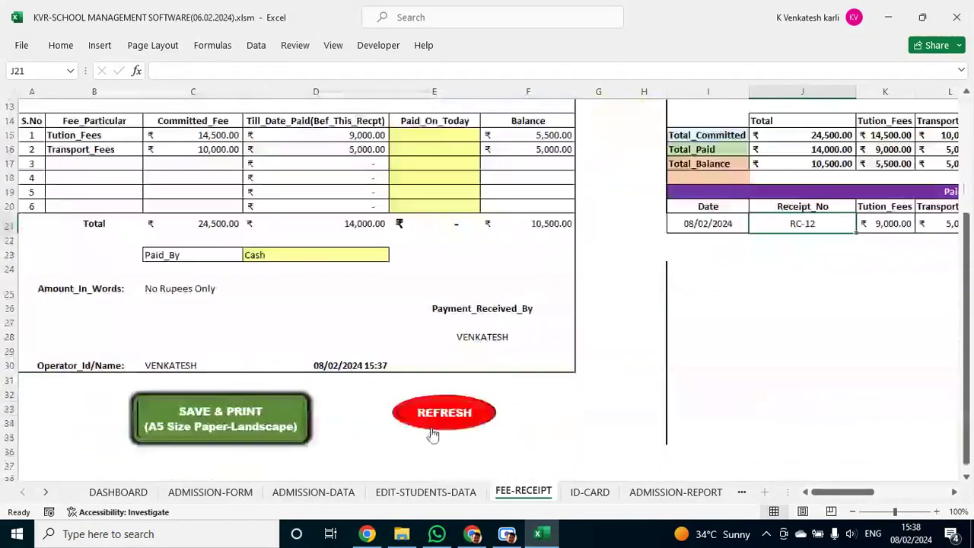
click(441, 418)
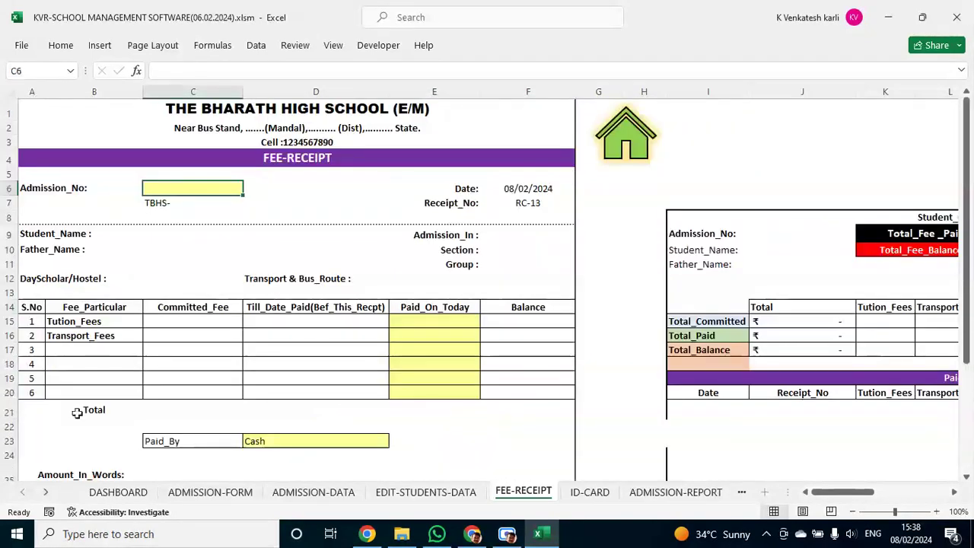
click(610, 156)
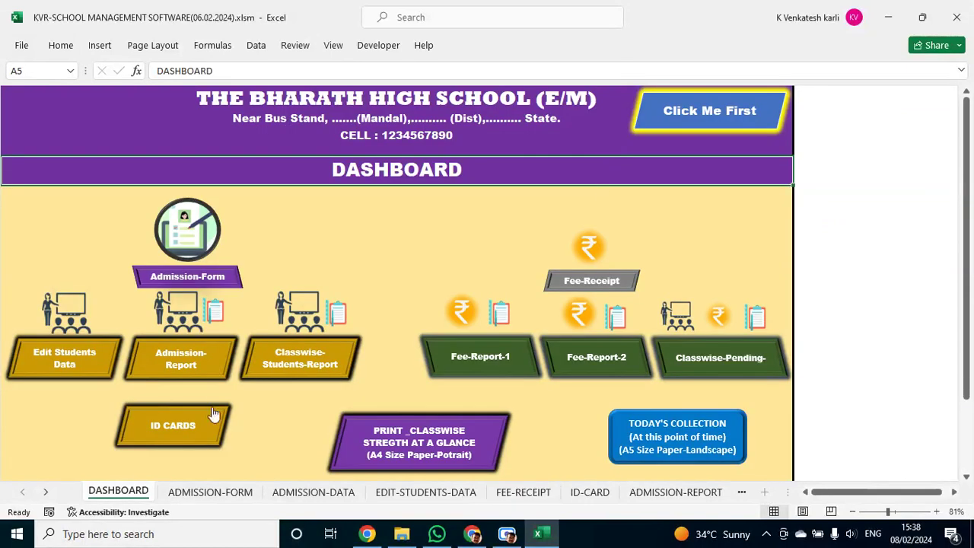
- Refresh the admission report, filter it to class 5th listing TBHS-3, then open the Admission-Form
click(168, 371)
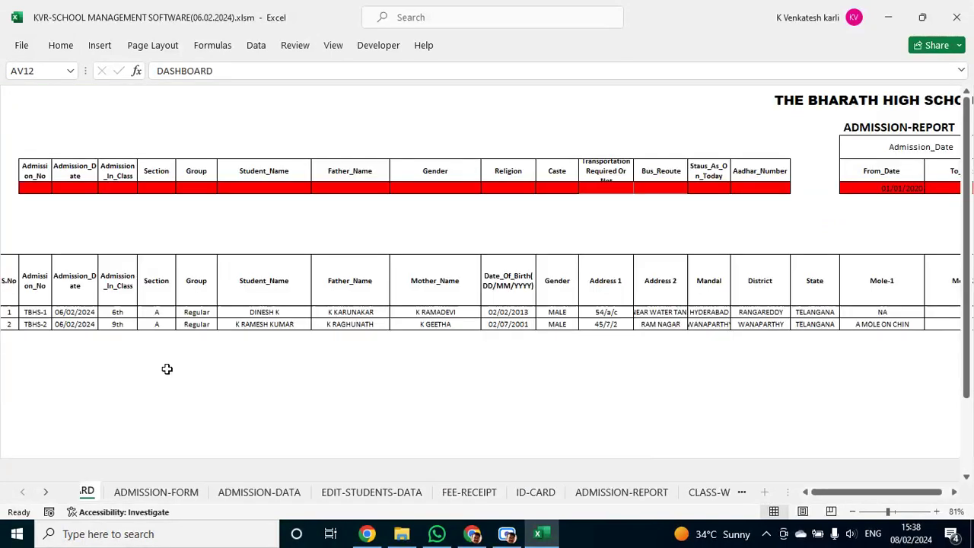
click(489, 220)
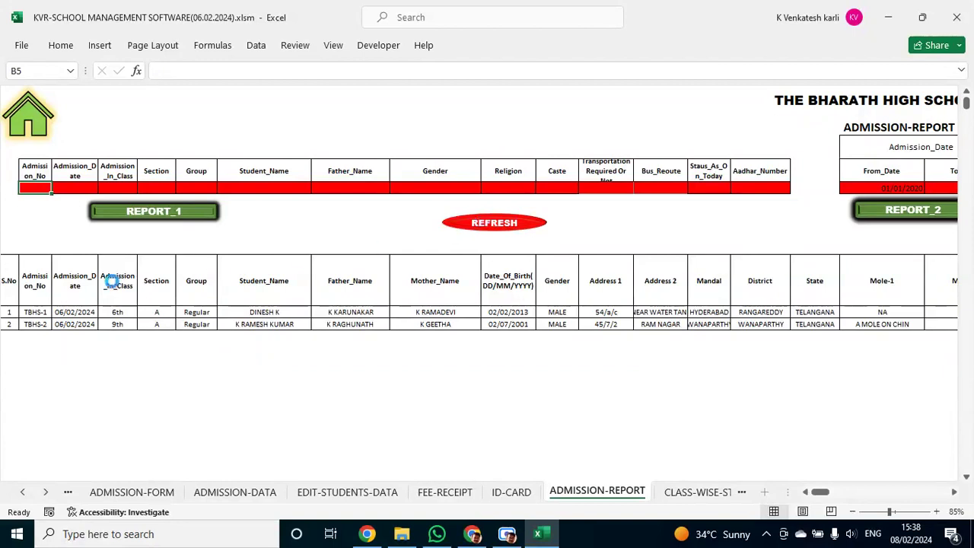
click(130, 189)
click(143, 189)
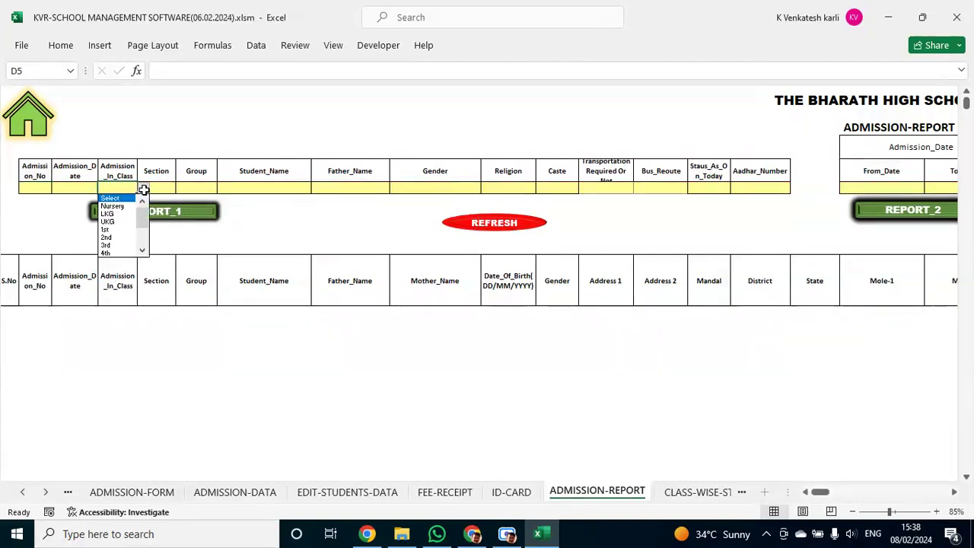
scroll(143, 223, down, 2)
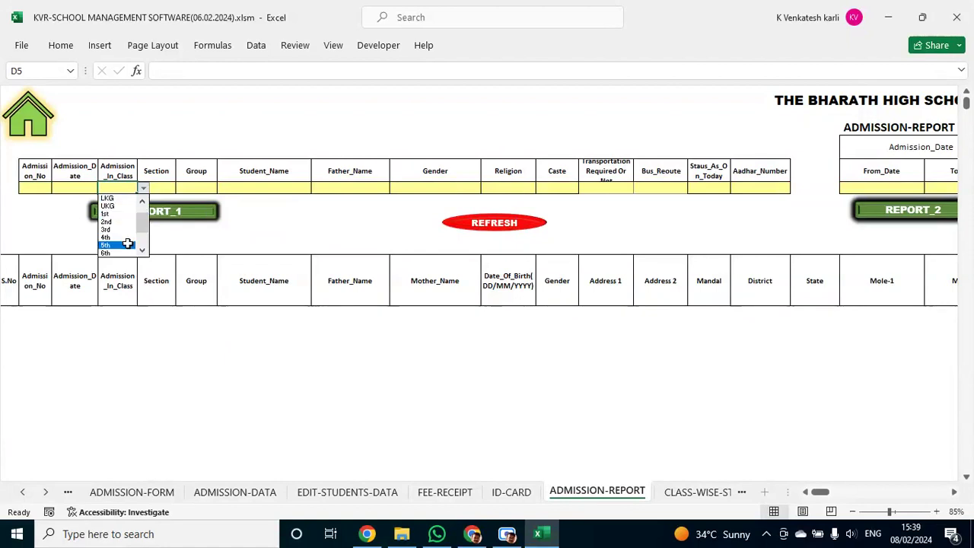
click(127, 244)
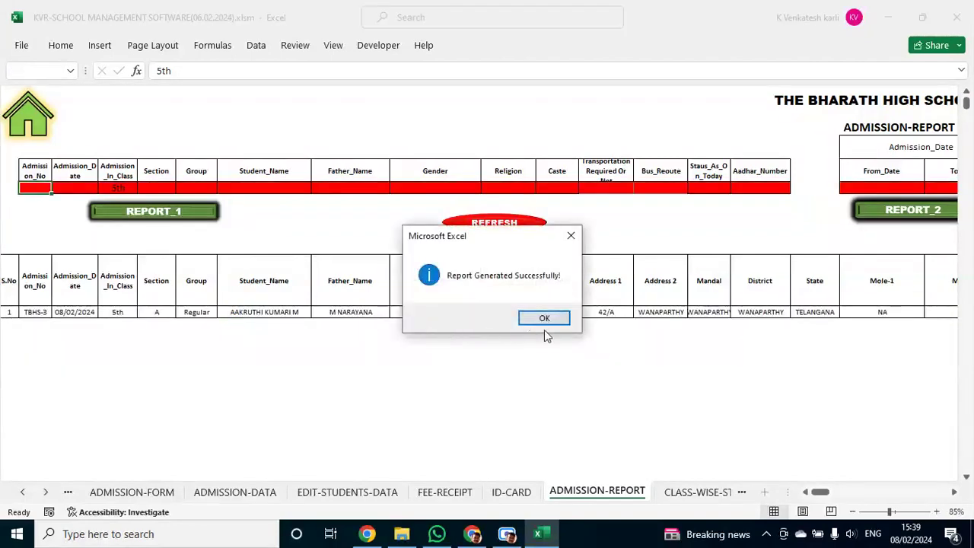
click(547, 321)
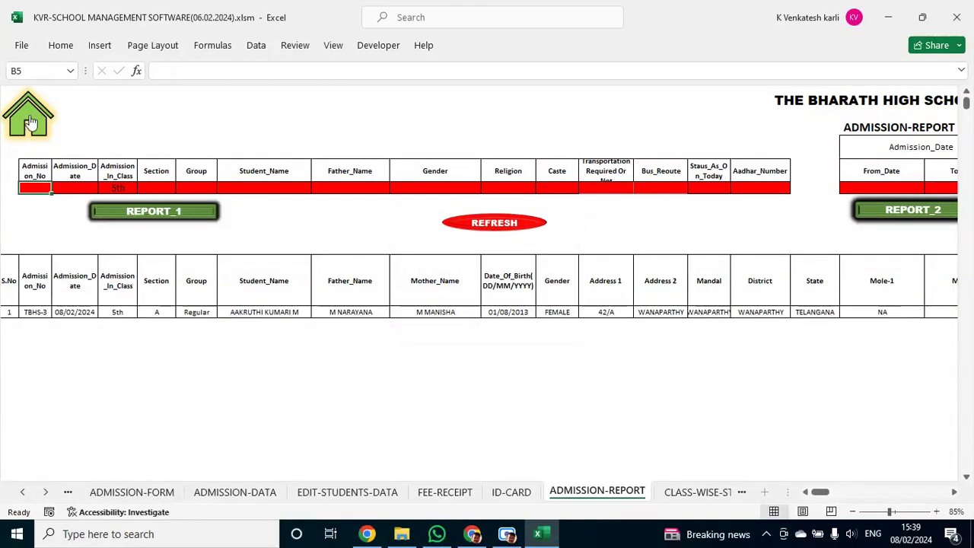
click(31, 123)
click(217, 279)
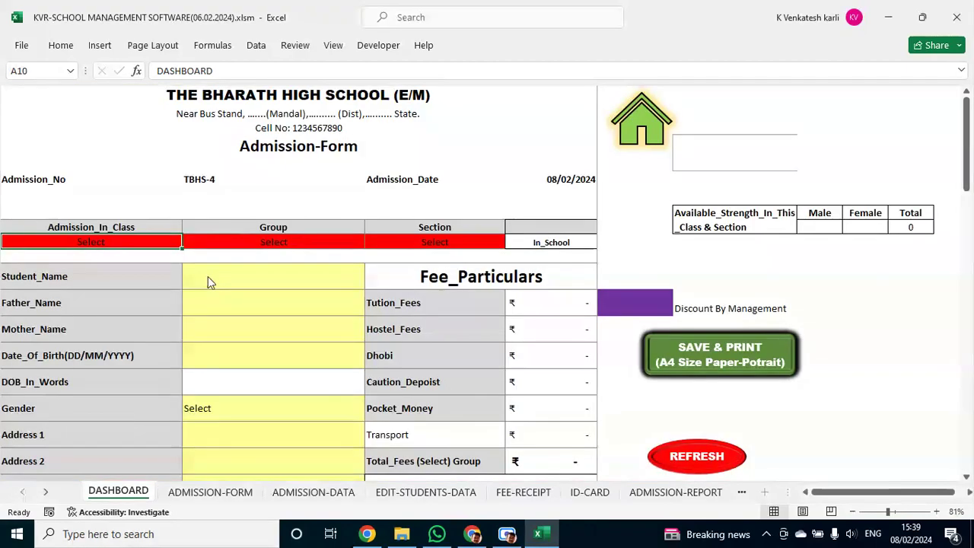
- Set the TBHS-4 admission to class 5th, Regular group, section A, then go back to the dashboard
click(187, 243)
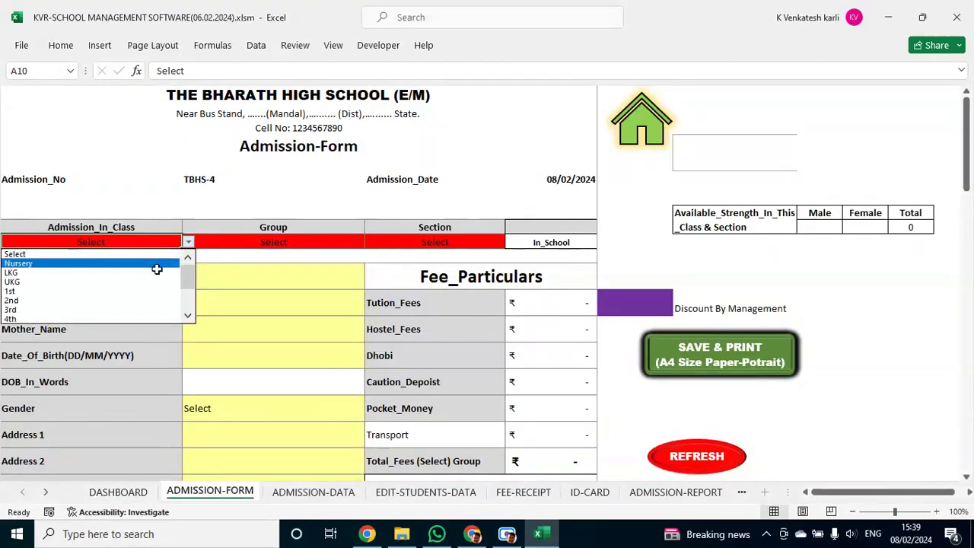
scroll(184, 317, down, 1)
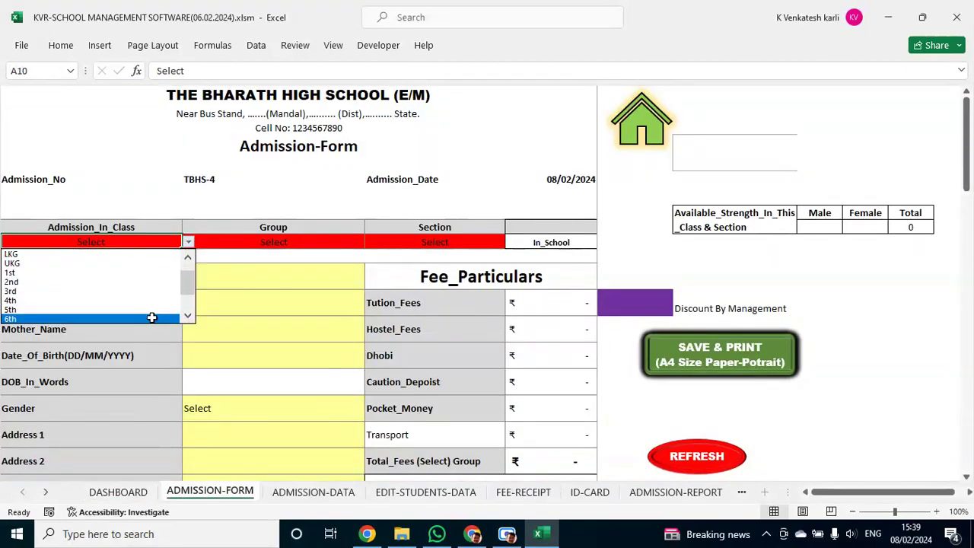
click(153, 318)
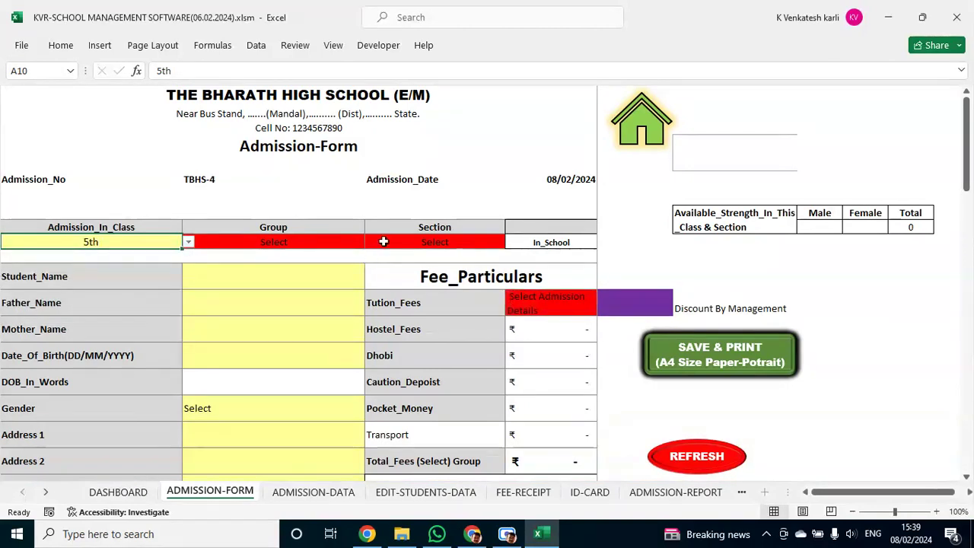
click(335, 242)
click(372, 242)
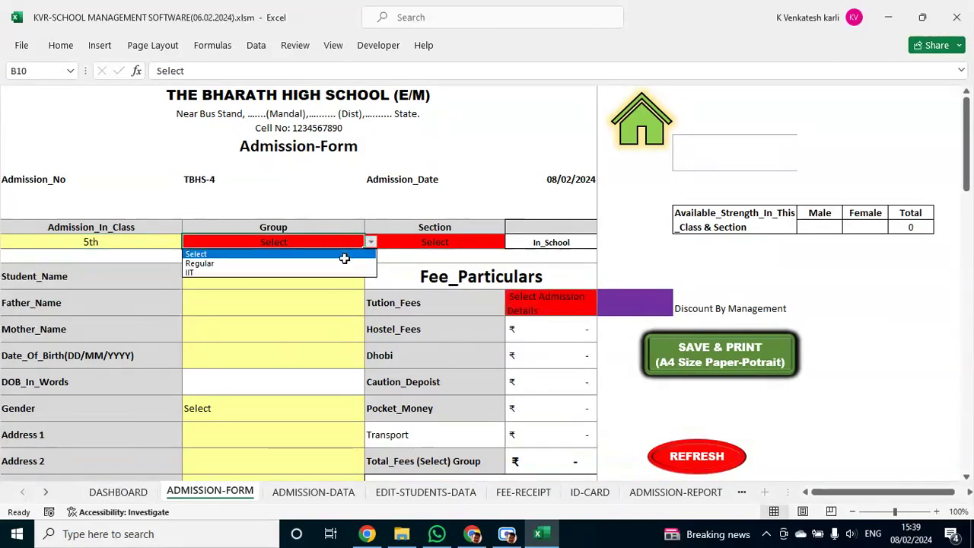
click(341, 260)
click(475, 242)
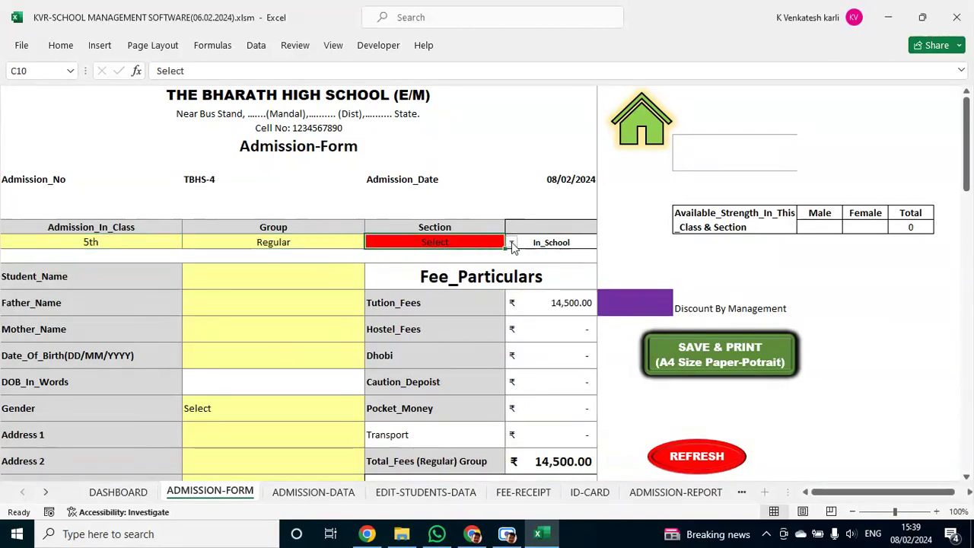
click(511, 243)
click(496, 268)
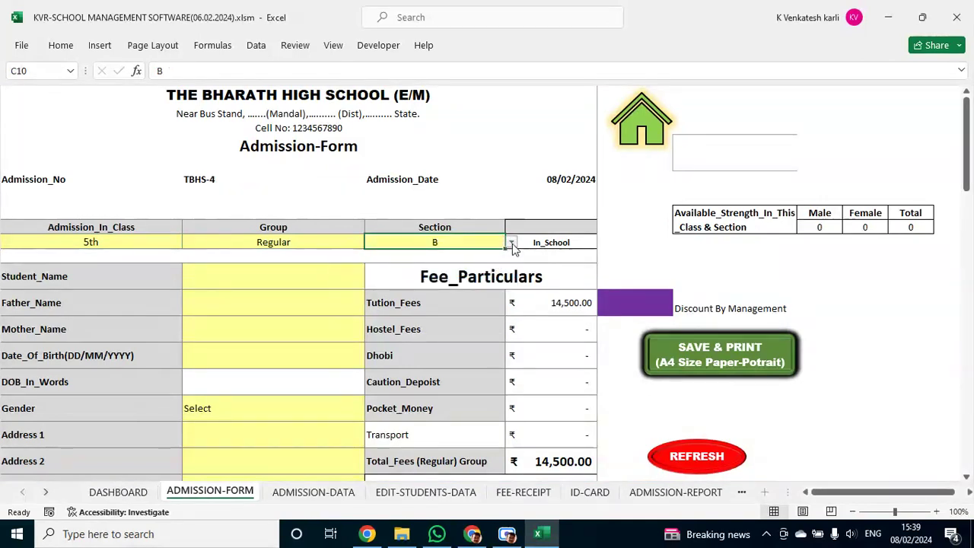
click(510, 242)
click(484, 266)
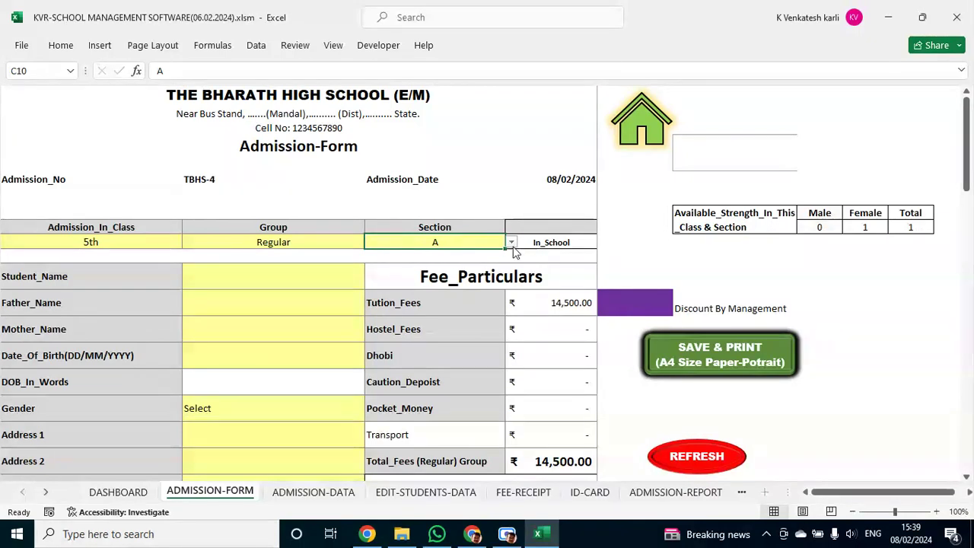
click(637, 127)
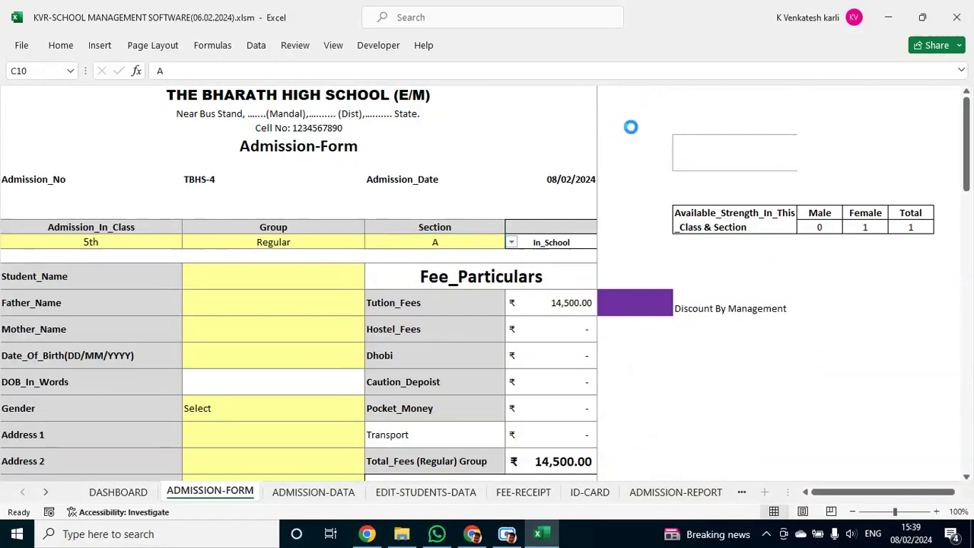
- Review TBHS-3's 5th-class, Regular, section A record across all Admission-Report columns
click(194, 379)
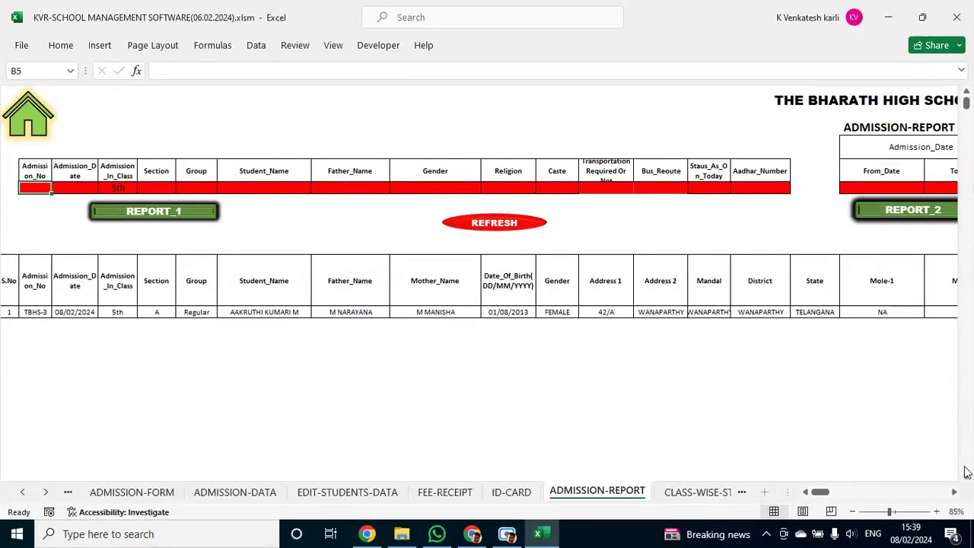
click(953, 492)
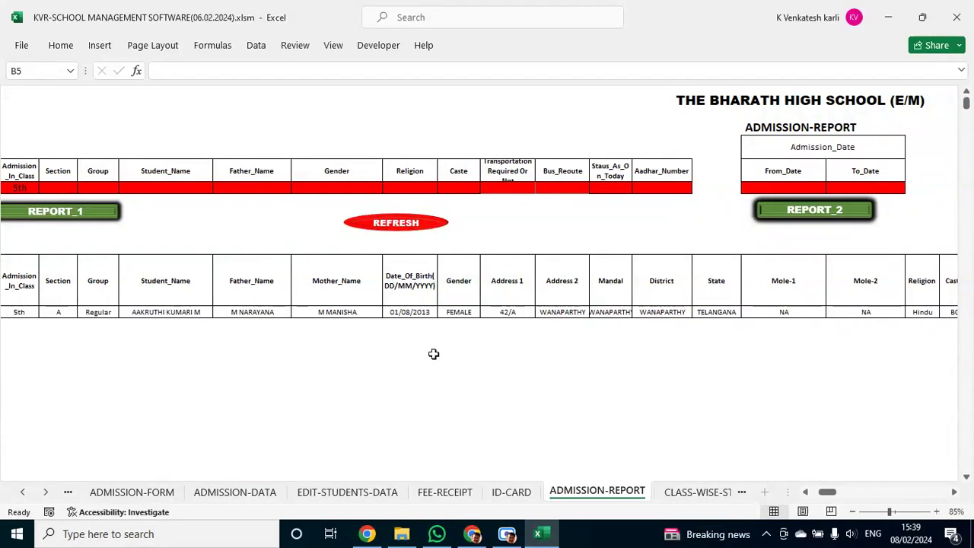
mouse_move(835, 491)
mouse_down()
mouse_move(779, 491)
mouse_move(900, 495)
mouse_up()
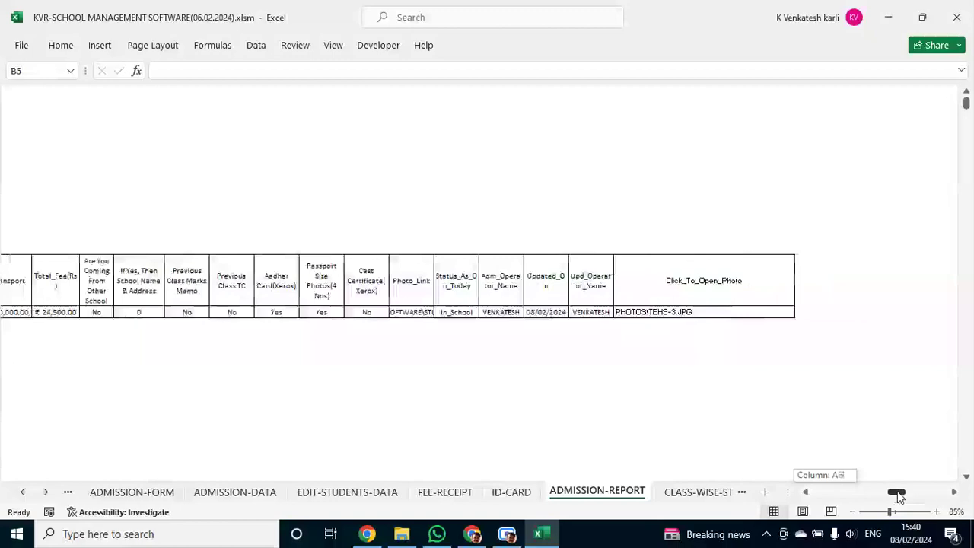
drag(899, 495, 822, 494)
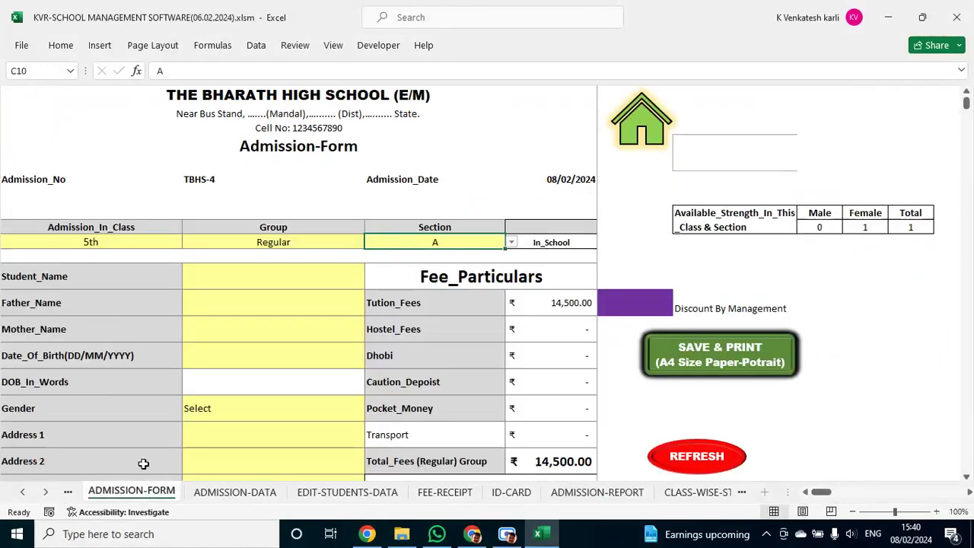
click(143, 493)
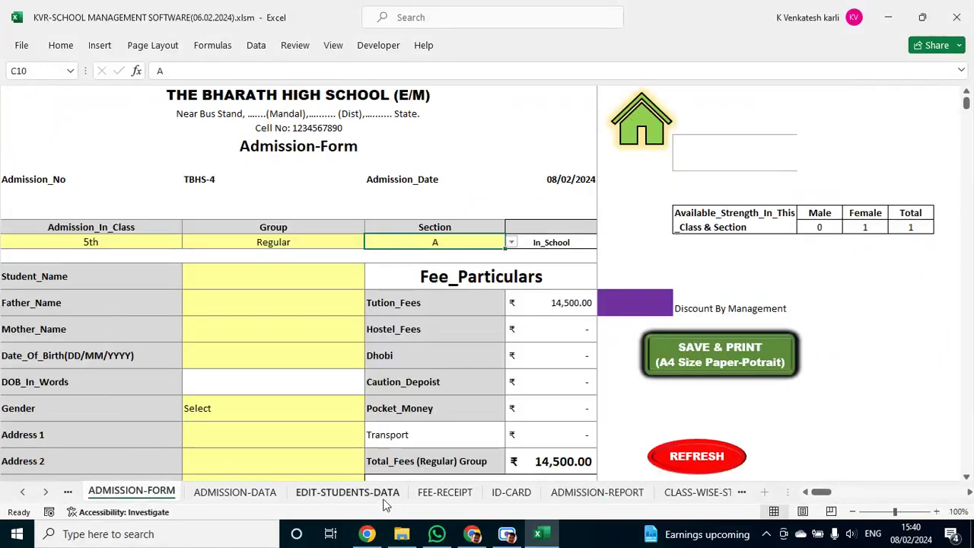
click(595, 493)
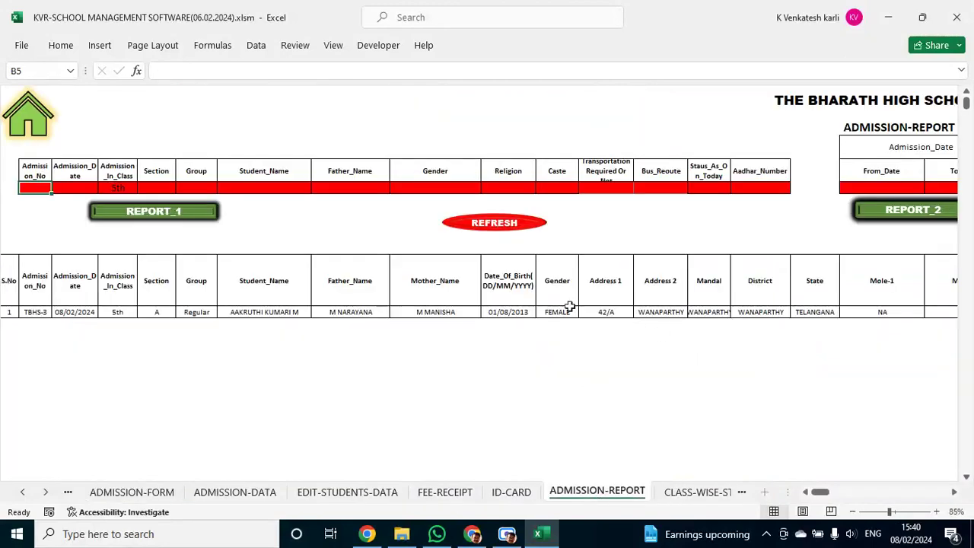
- Open the CLASS-WISE-STUDENTS report from the dashboard and scan its columns
click(42, 135)
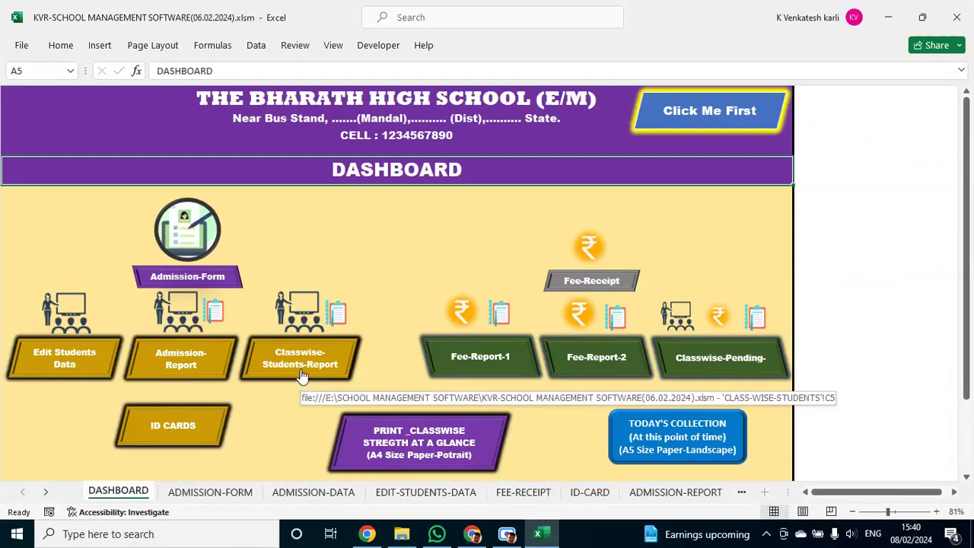
click(301, 375)
drag(829, 500, 880, 498)
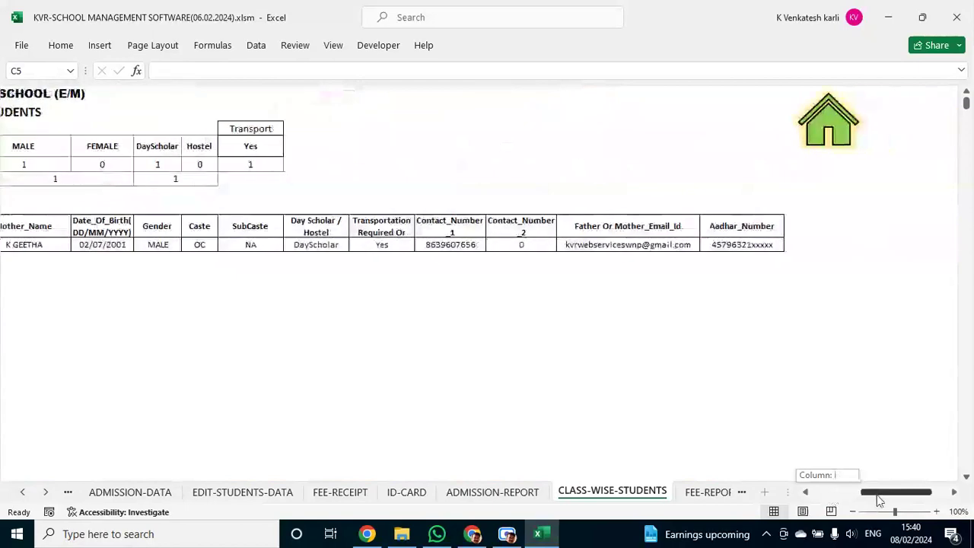
drag(880, 498, 835, 510)
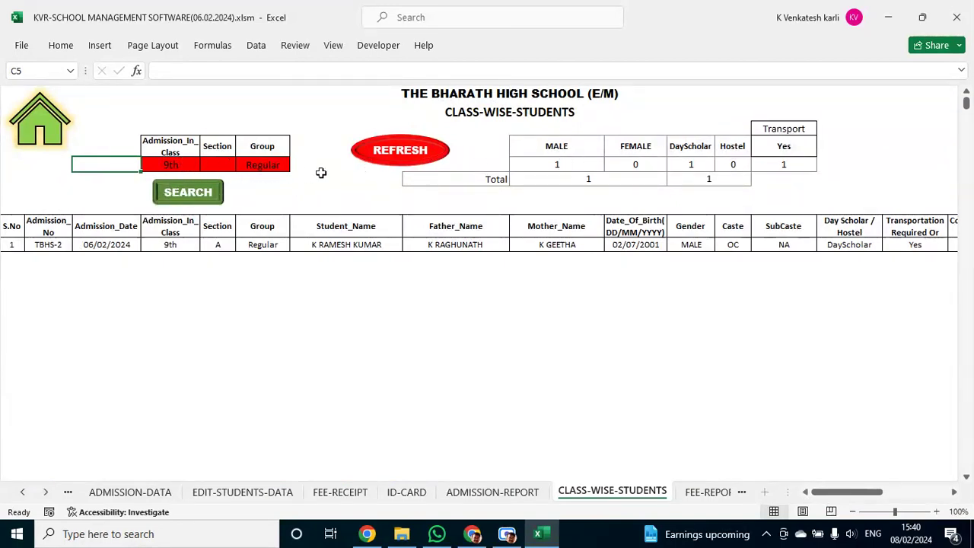
- Refresh the filters and search for class 5th, acknowledging the missing-group warning
click(373, 152)
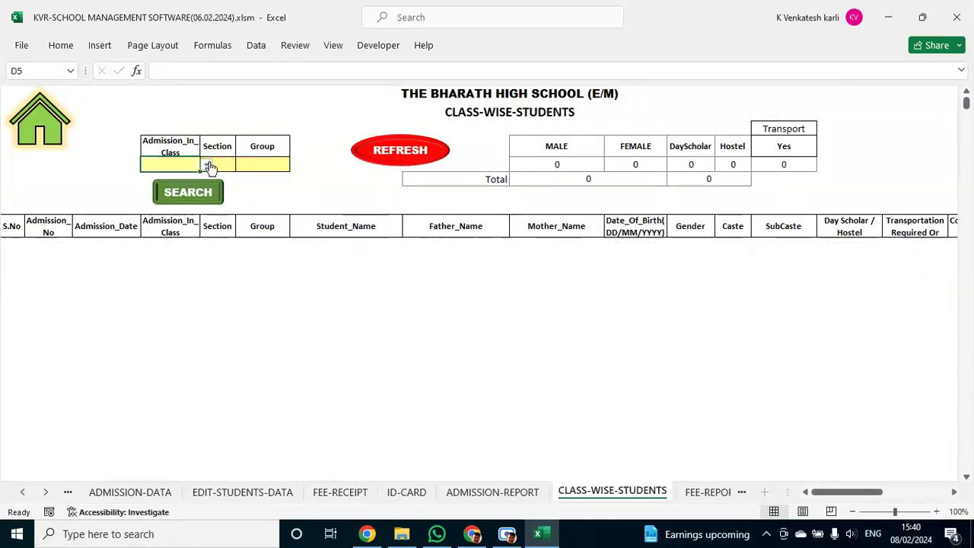
click(207, 164)
drag(208, 198, 207, 213)
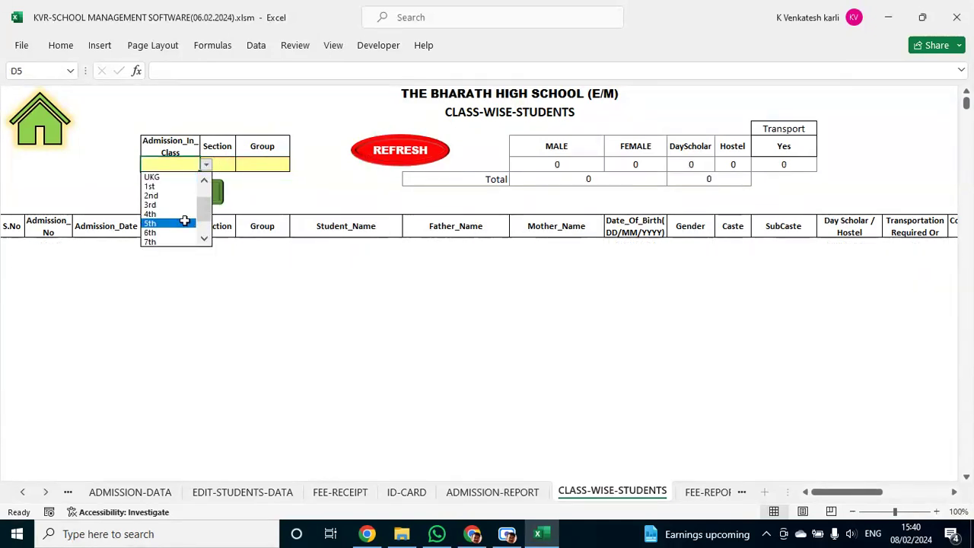
click(184, 220)
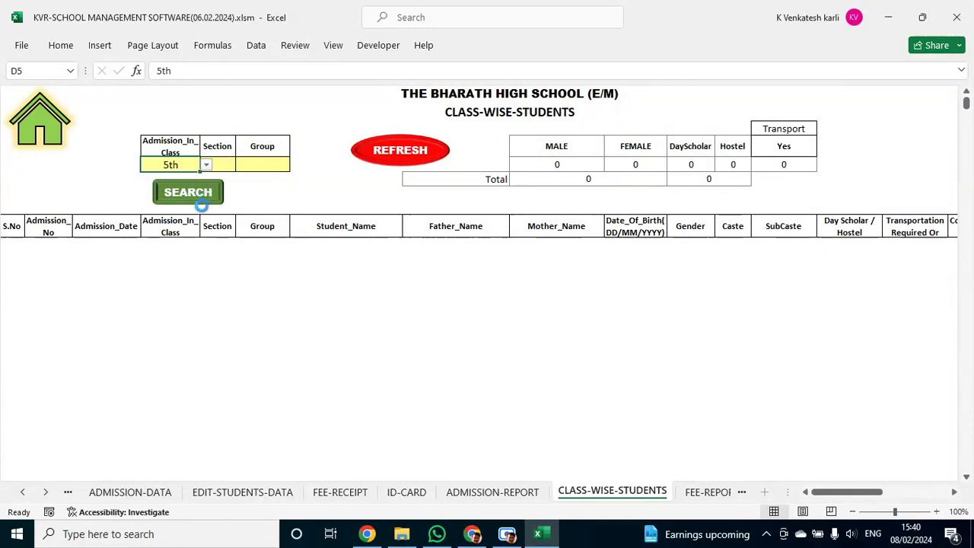
click(196, 197)
click(512, 320)
- Add the Regular group to list one female transport student, then clear and return to the dashboard
click(278, 164)
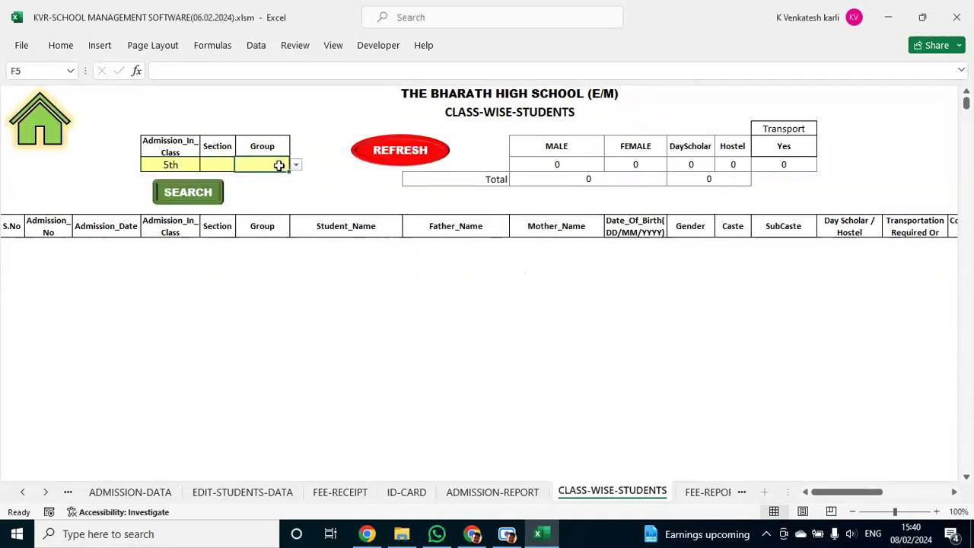
click(296, 164)
click(286, 186)
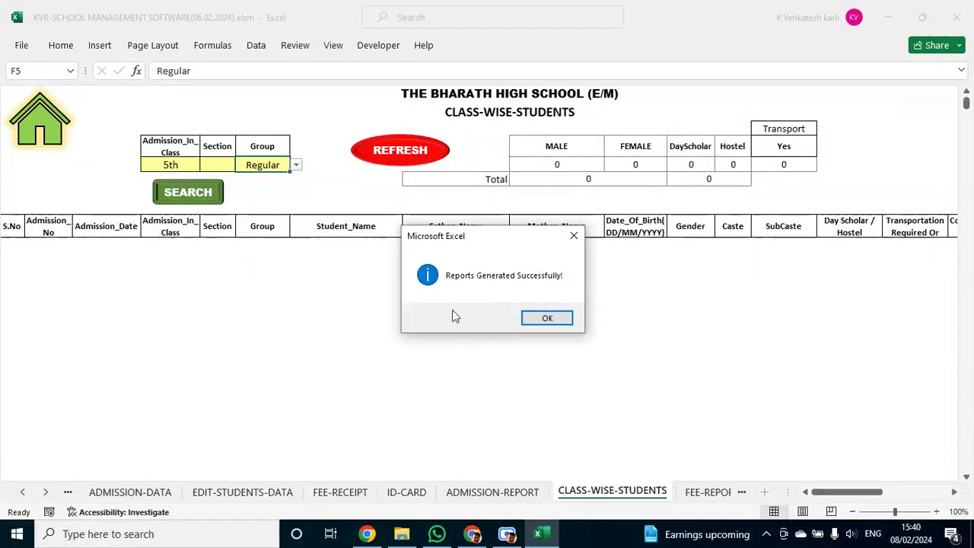
click(554, 324)
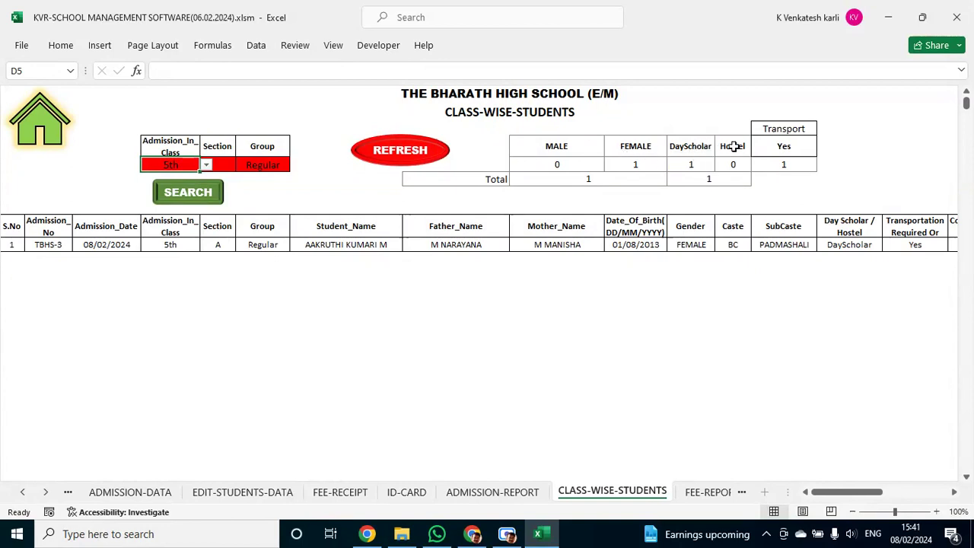
click(782, 145)
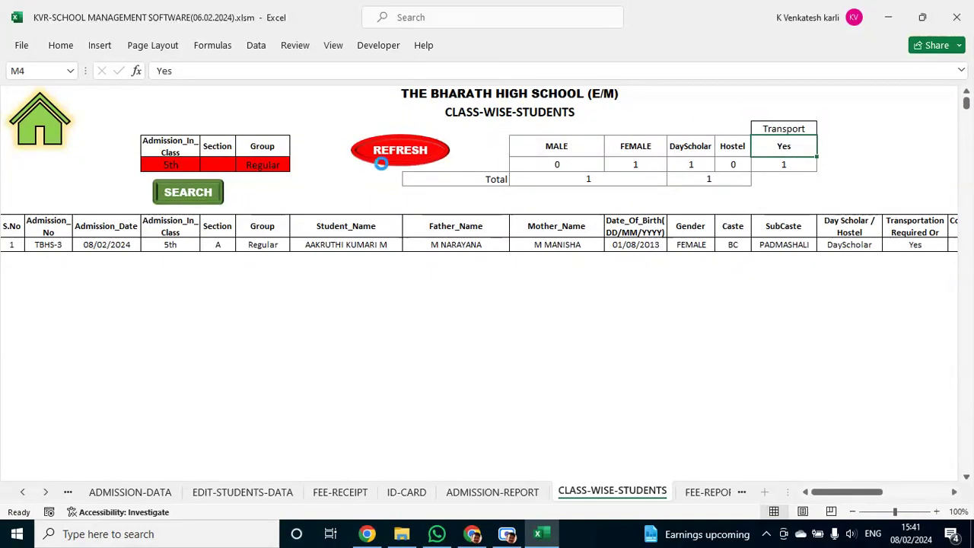
click(42, 125)
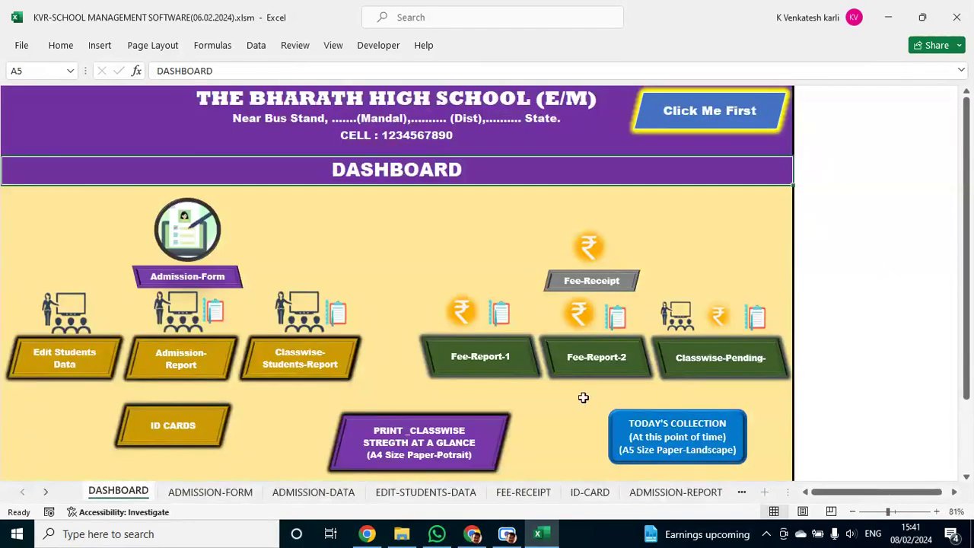
- Search Fee Report 1 for TBHS-3, showing its RC-12 payment of 14,000.00, then refresh it blank
click(502, 368)
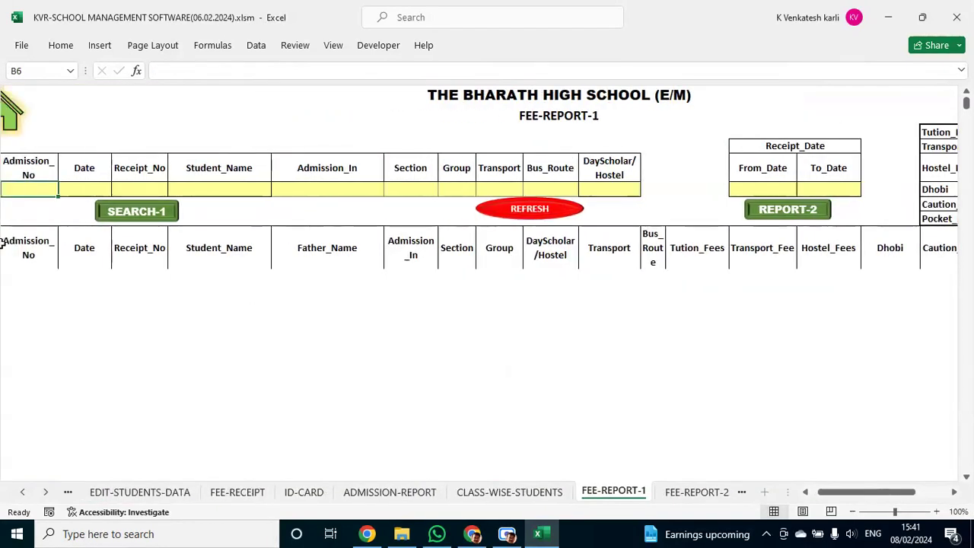
drag(867, 491, 858, 491)
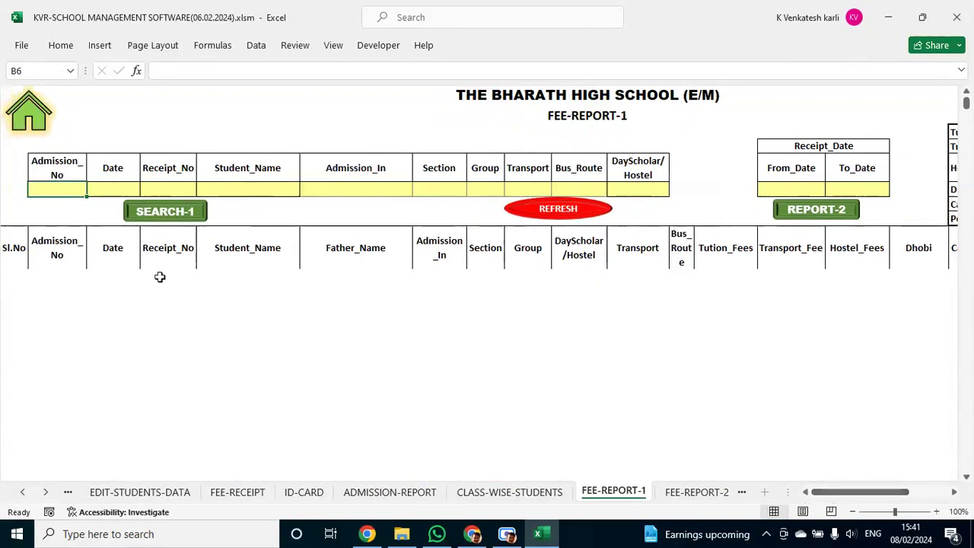
text(TBHS-3)
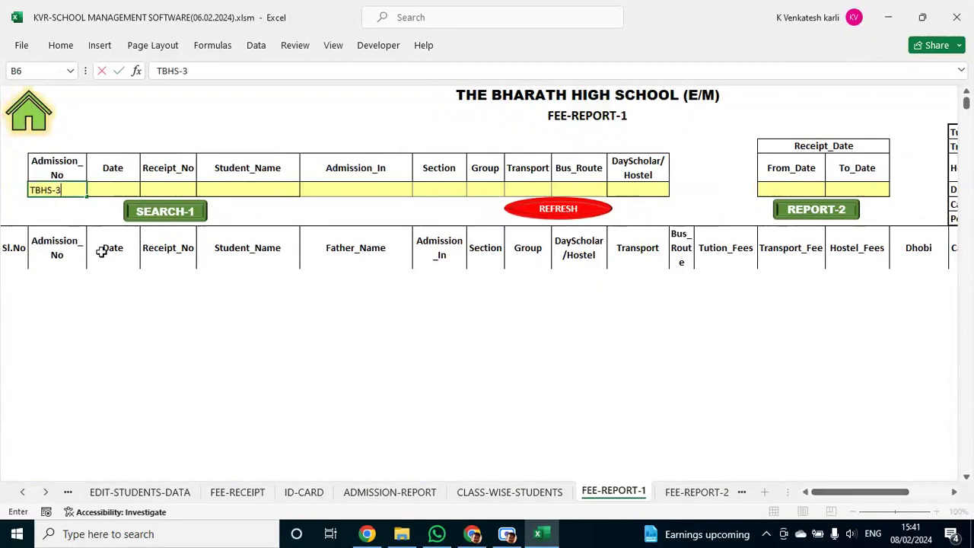
key(Return)
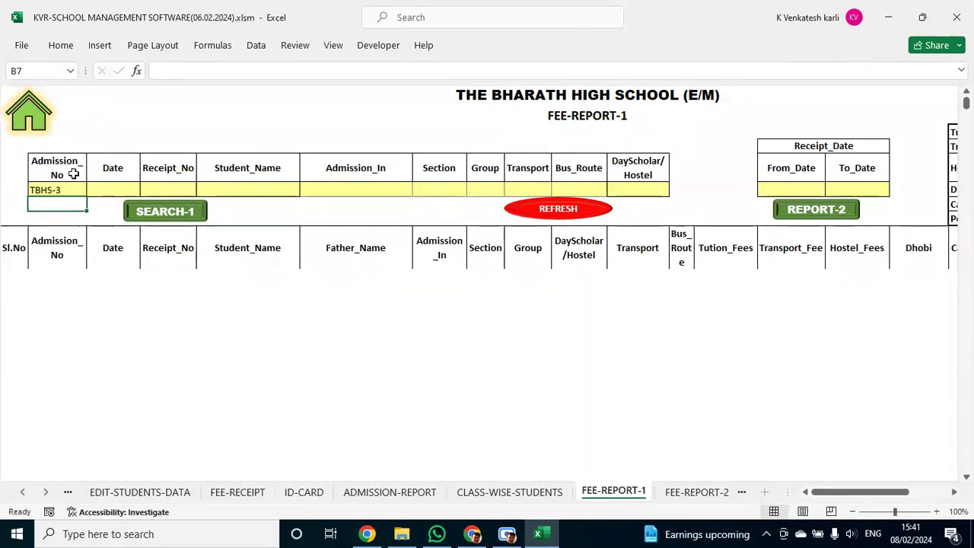
click(165, 213)
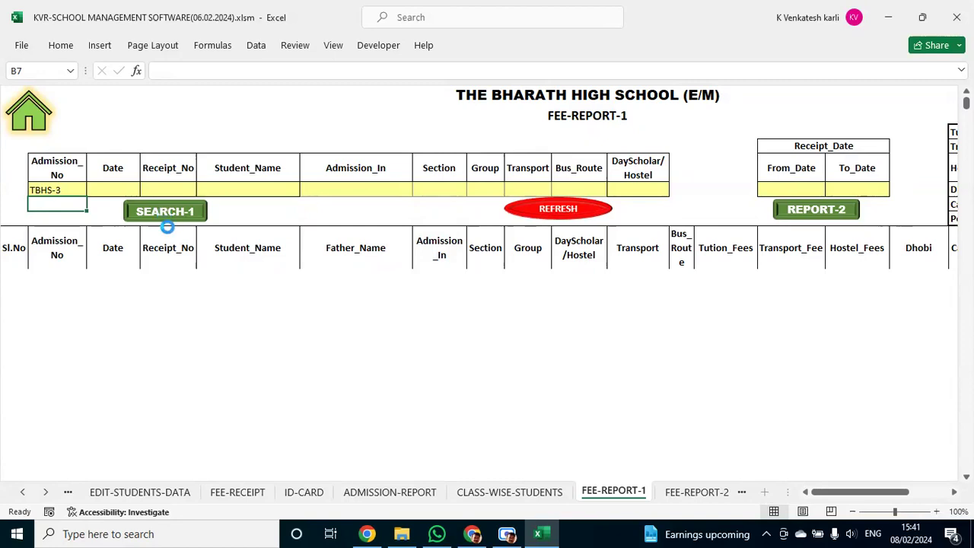
click(574, 319)
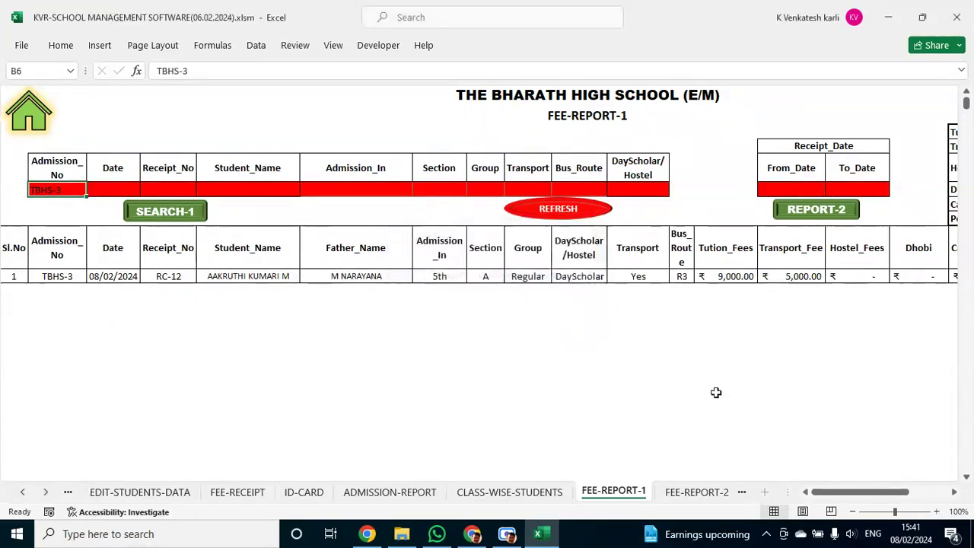
drag(875, 497, 907, 497)
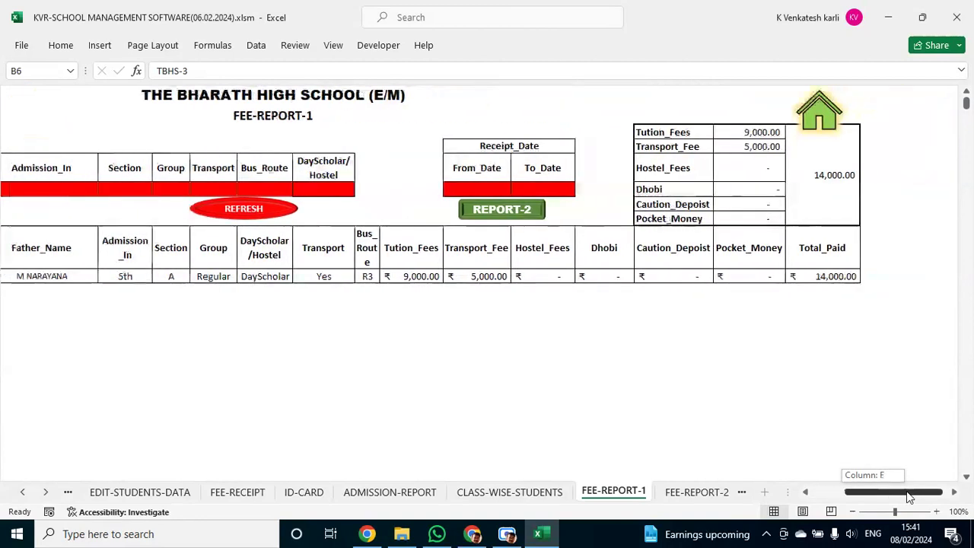
drag(908, 496, 768, 502)
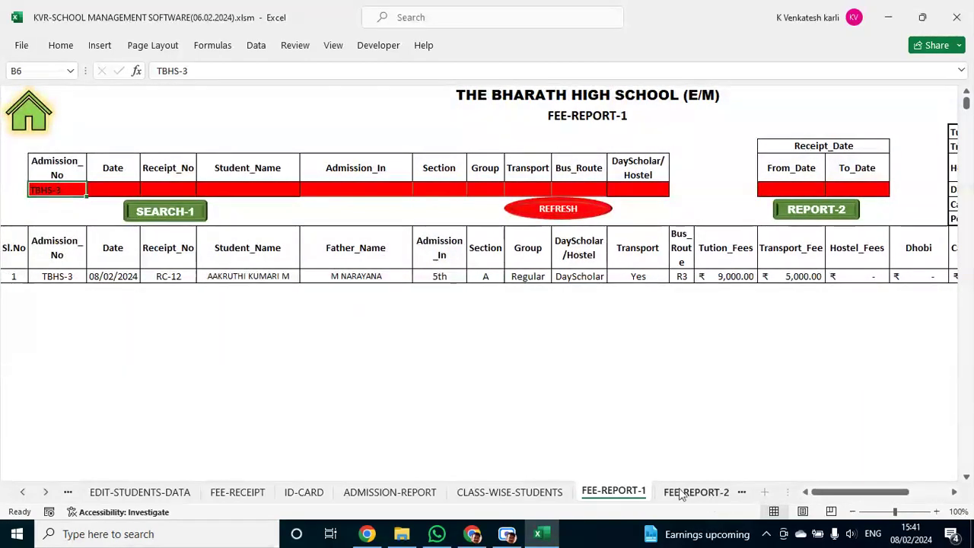
click(561, 213)
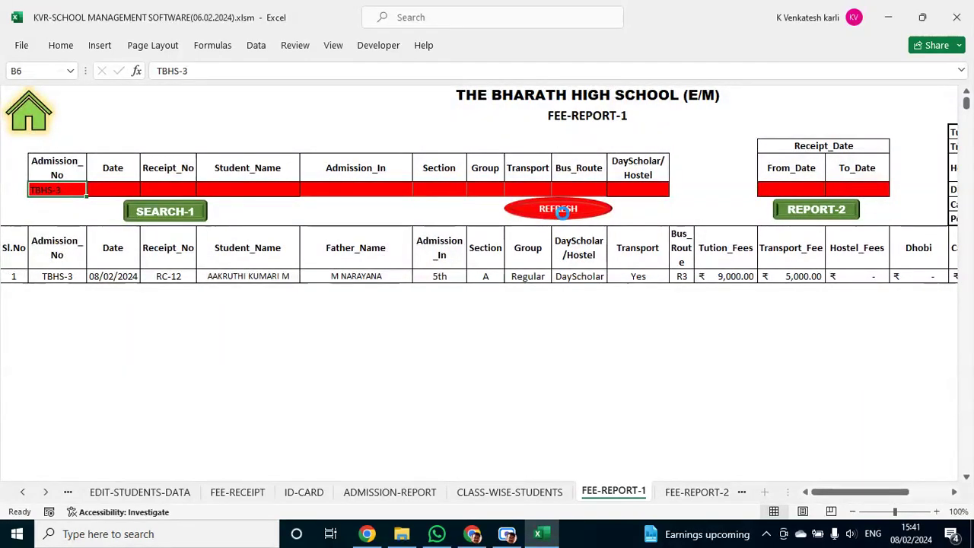
- Open Fee-Report-2 from the dashboard and scroll across its paid and balance columns
click(40, 129)
click(585, 362)
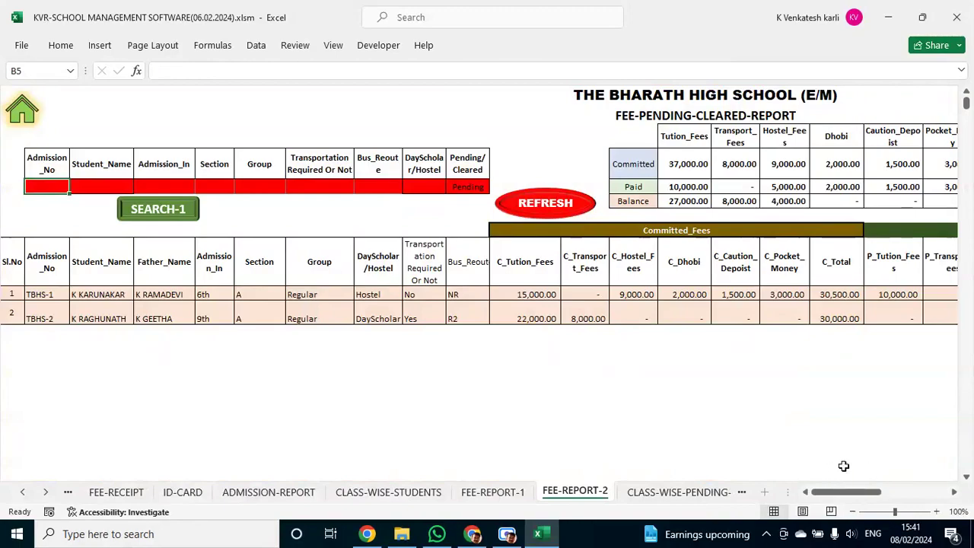
drag(855, 493, 922, 502)
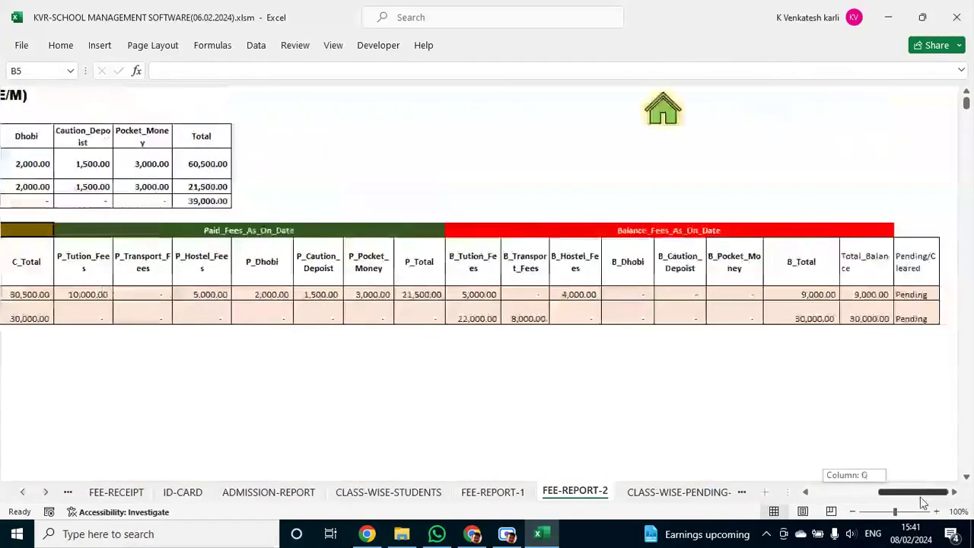
drag(922, 502, 845, 493)
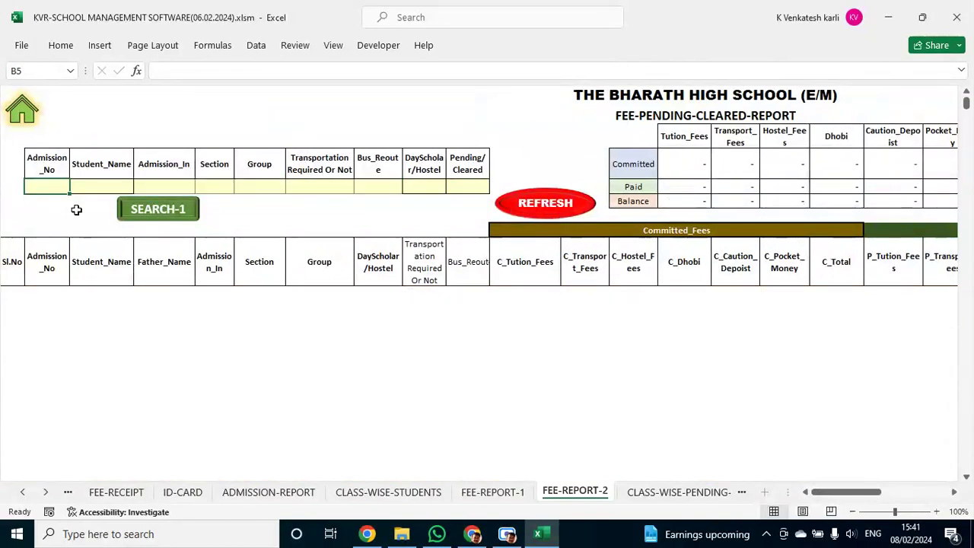
- Search Fee-Report-2 for TBHS-3: 24,500 committed, 14,000 paid, 10,500 pending
text(TH)
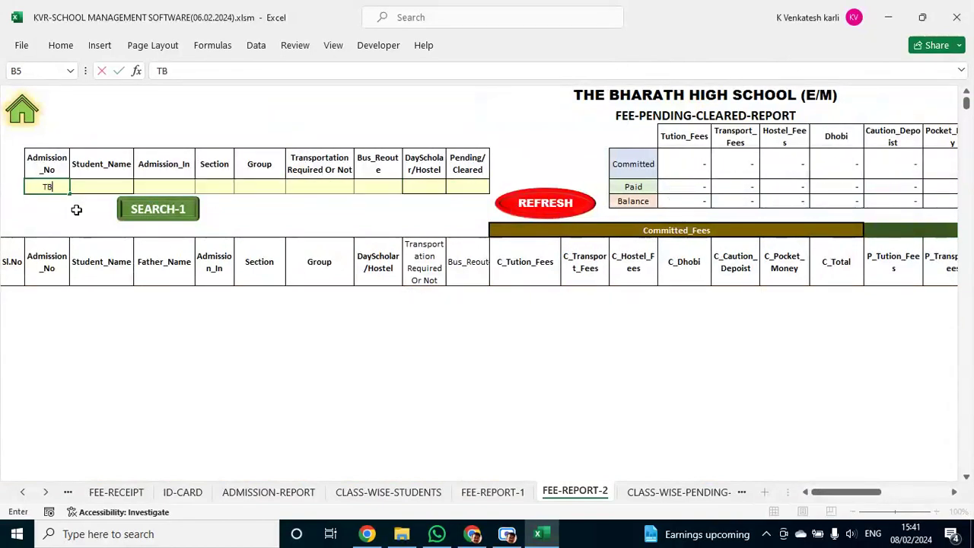
text(HS)
text(3)
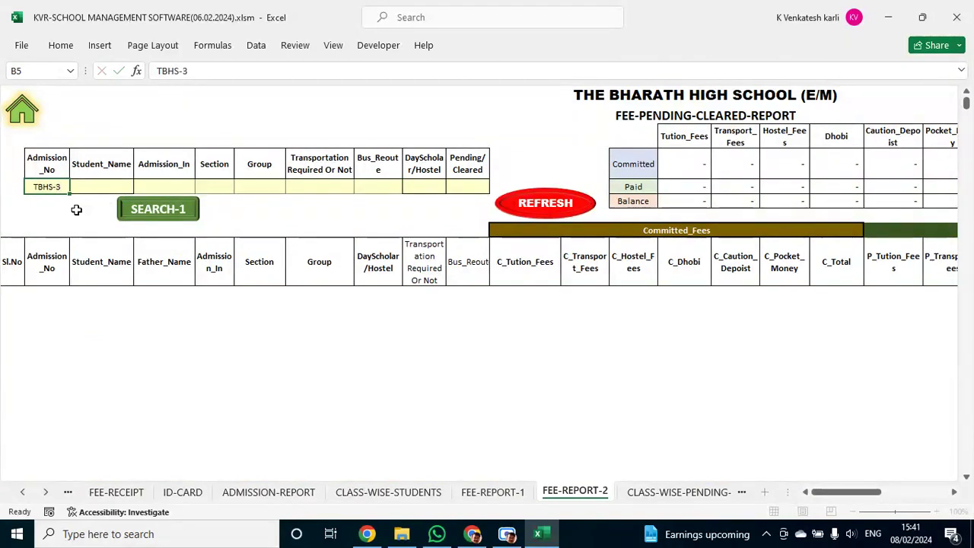
key(Return)
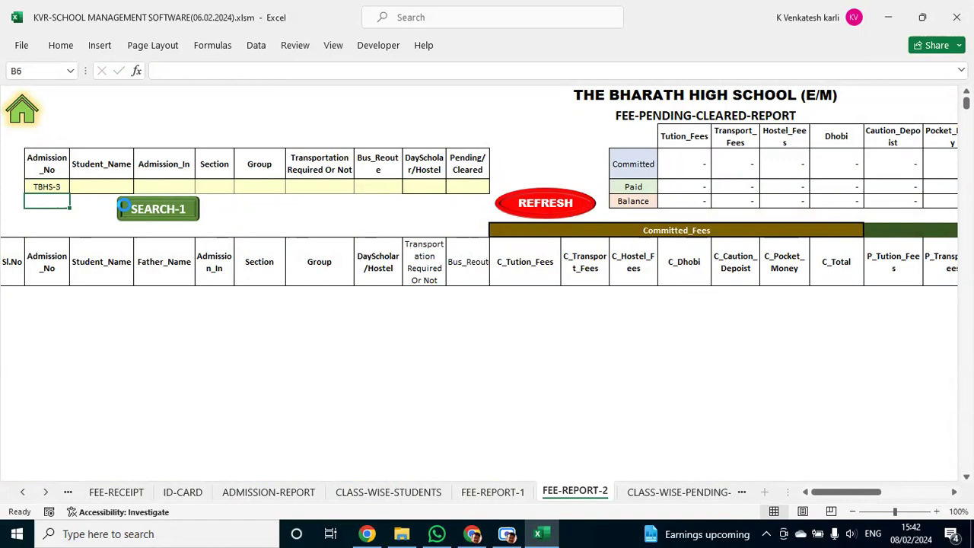
click(123, 207)
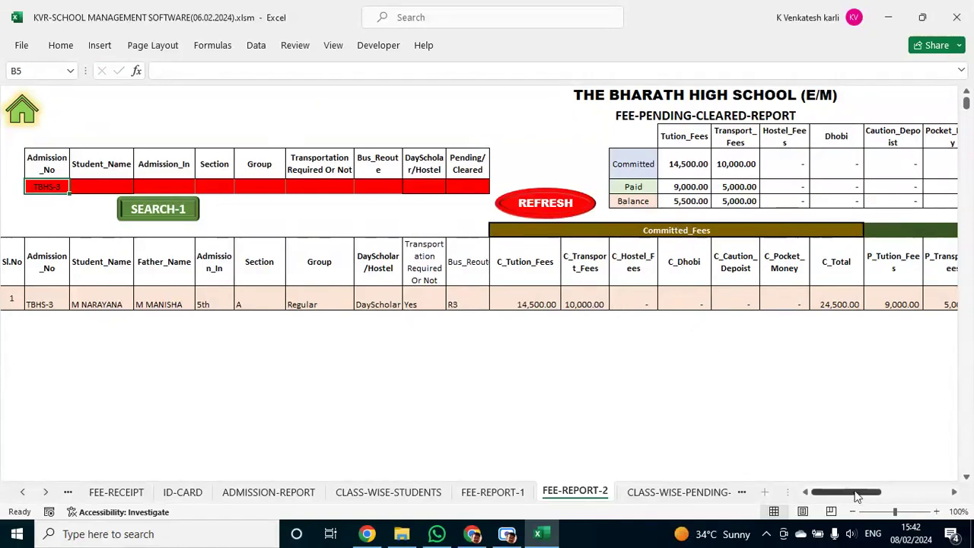
drag(857, 496, 941, 503)
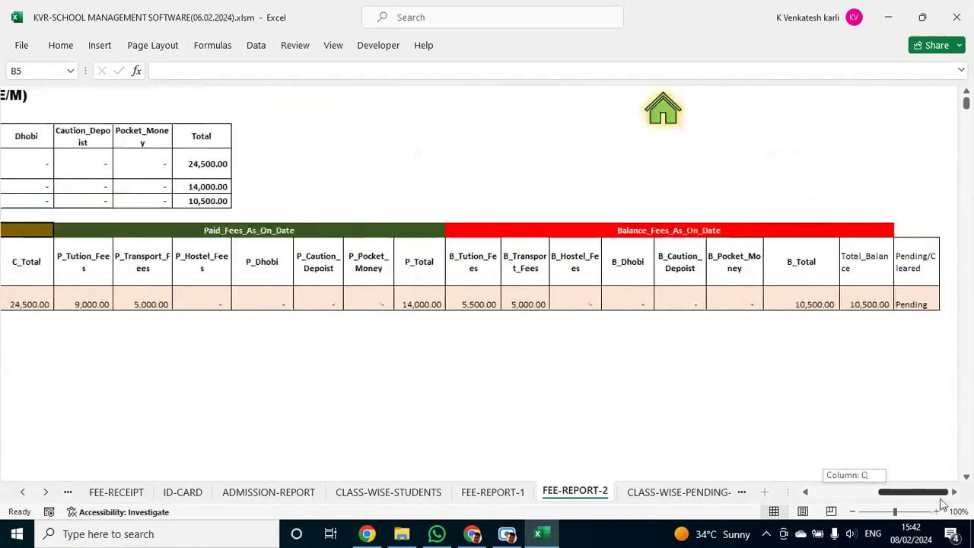
drag(941, 504, 875, 502)
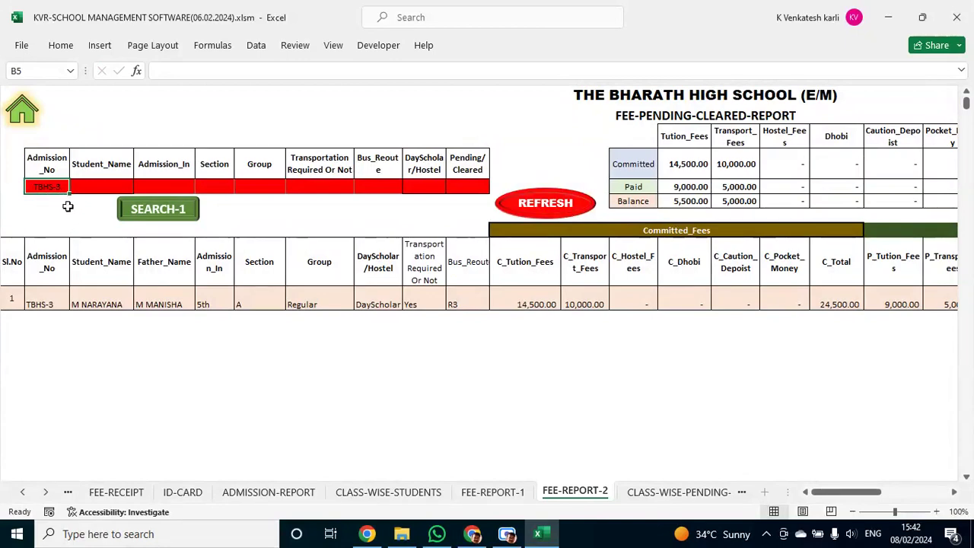
- Load admission 1 on the fee receipt and enter 5,000 tuition and 4,000 hostel paid today
click(126, 493)
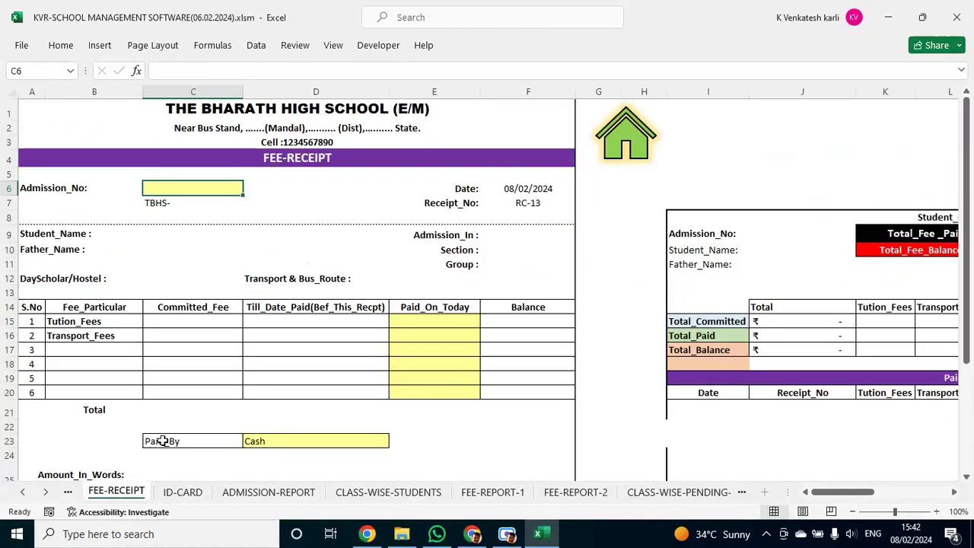
text(1)
key(Return)
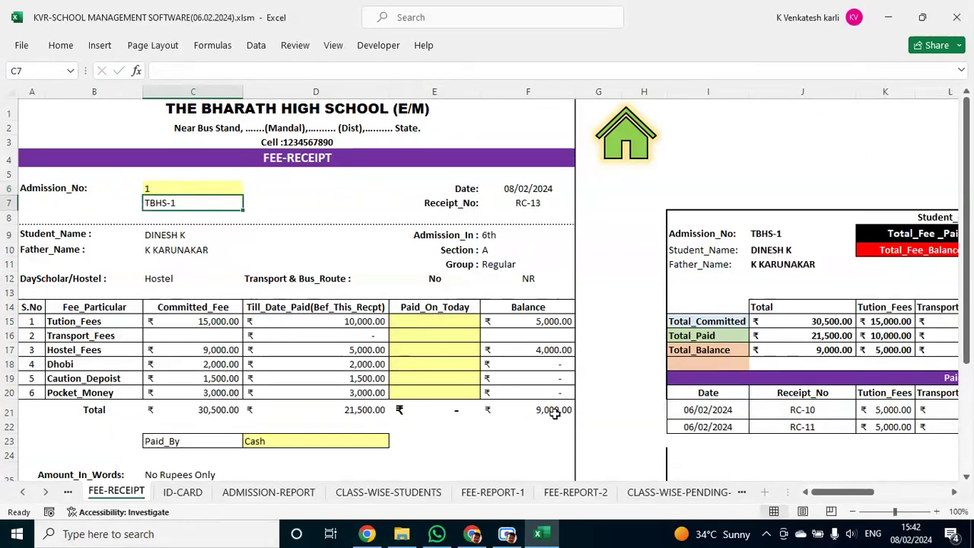
click(432, 322)
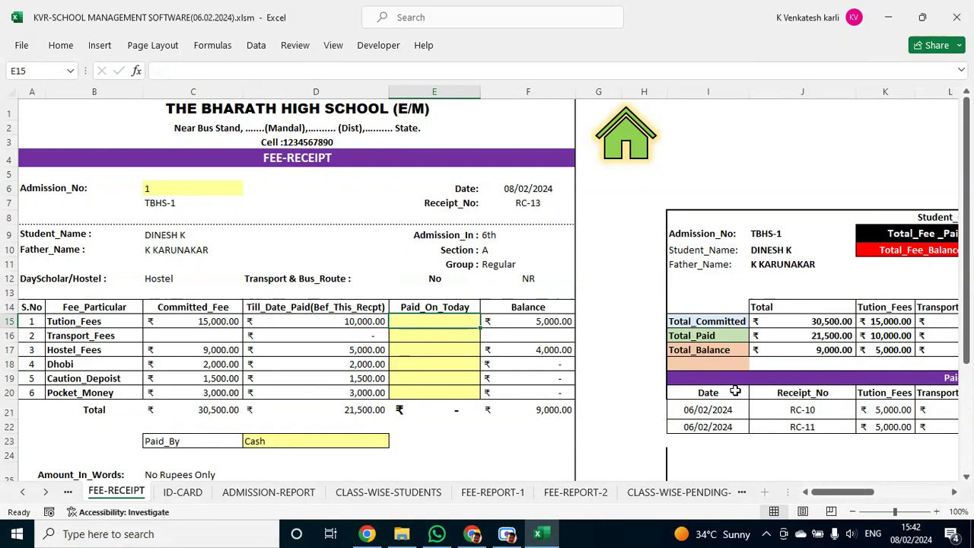
text(5000)
key(Return)
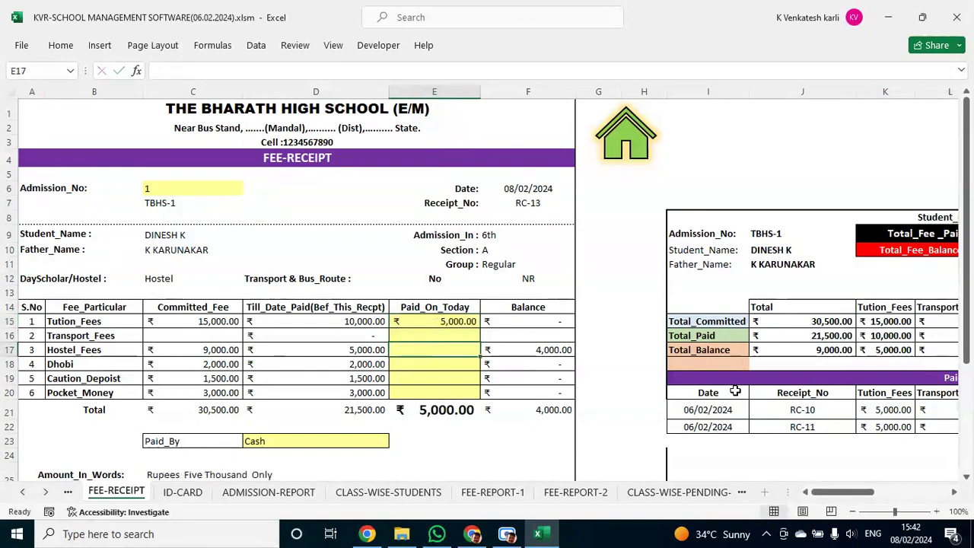
text(4,000)
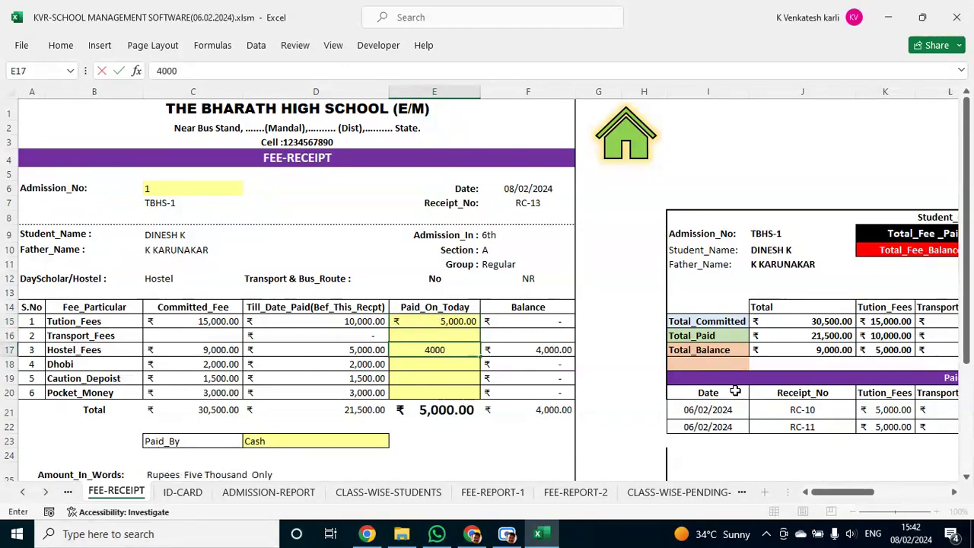
key(Return)
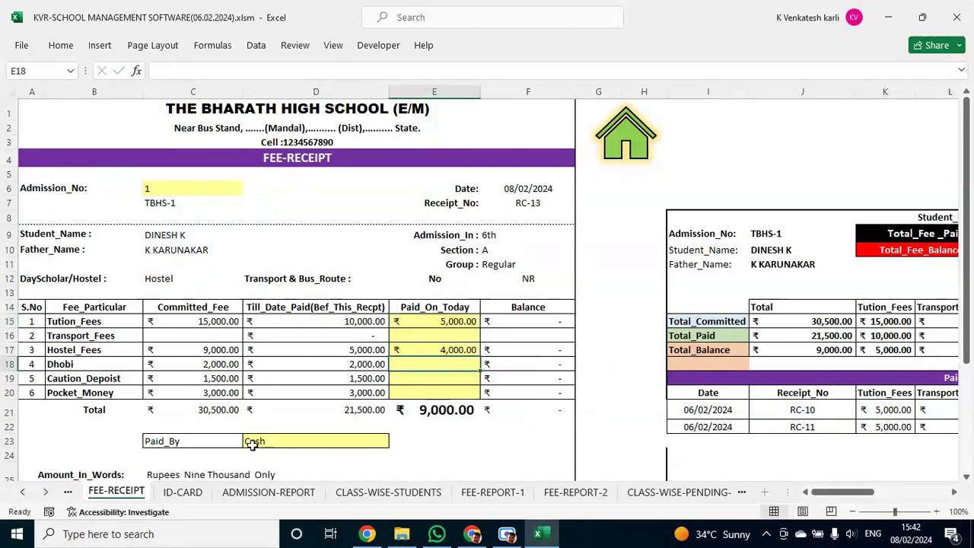
- Check earlier receipts RC-10 and RC-11 and the new receipt number RC-13
scroll(315, 430, down, 1)
scroll(315, 429, down, 2)
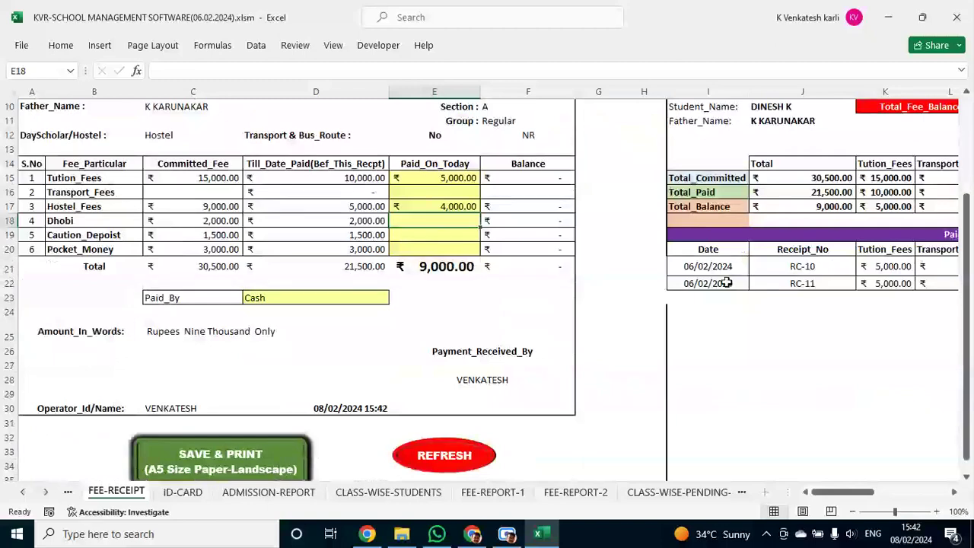
click(822, 268)
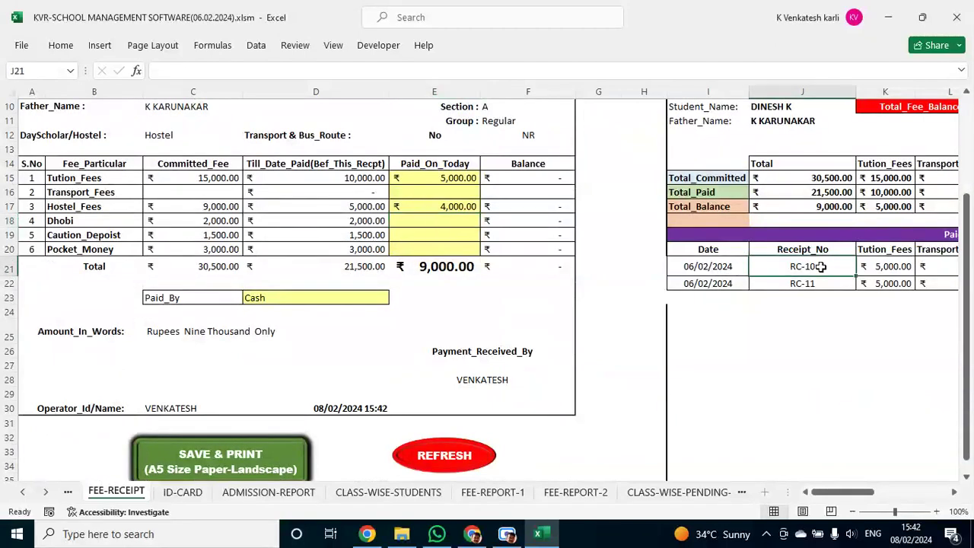
click(823, 282)
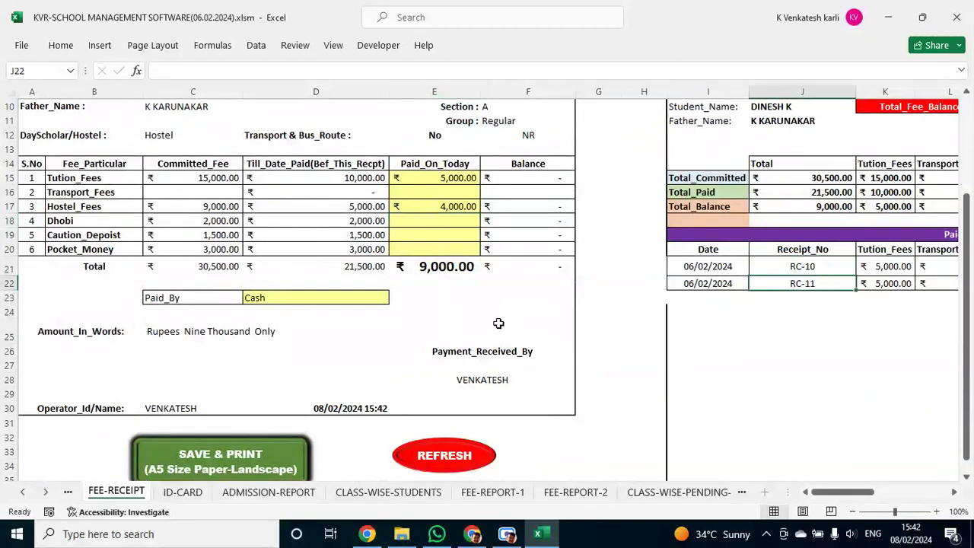
scroll(513, 292, up, 3)
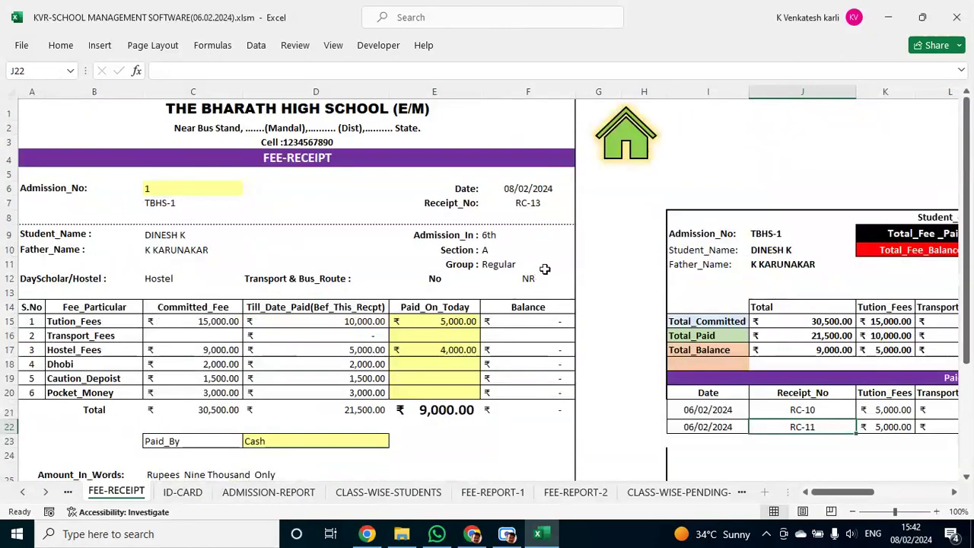
click(541, 203)
scroll(510, 275, down, 4)
scroll(304, 342, down, 1)
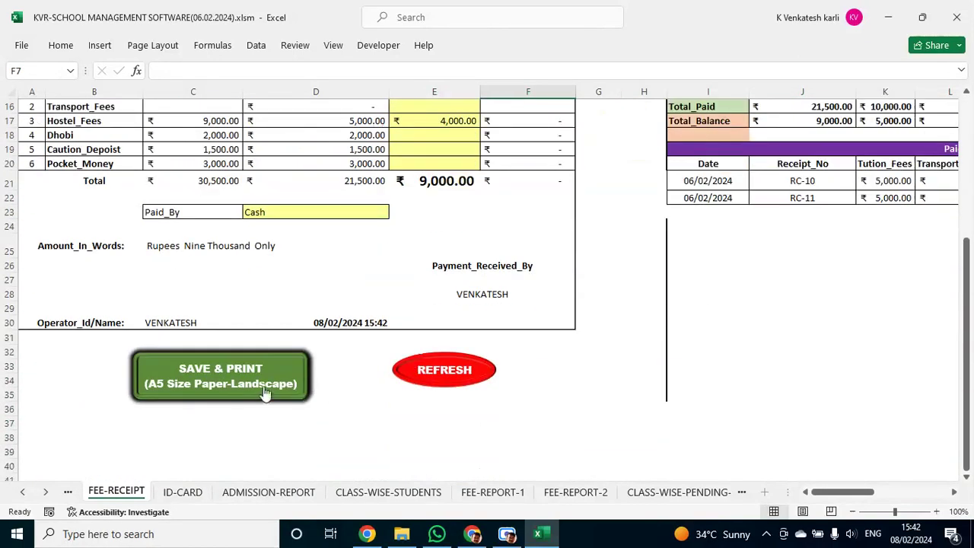
- Try SAVE & PRINT, acknowledge the No Dues For This Student! notice, then bring up the recorder
click(263, 392)
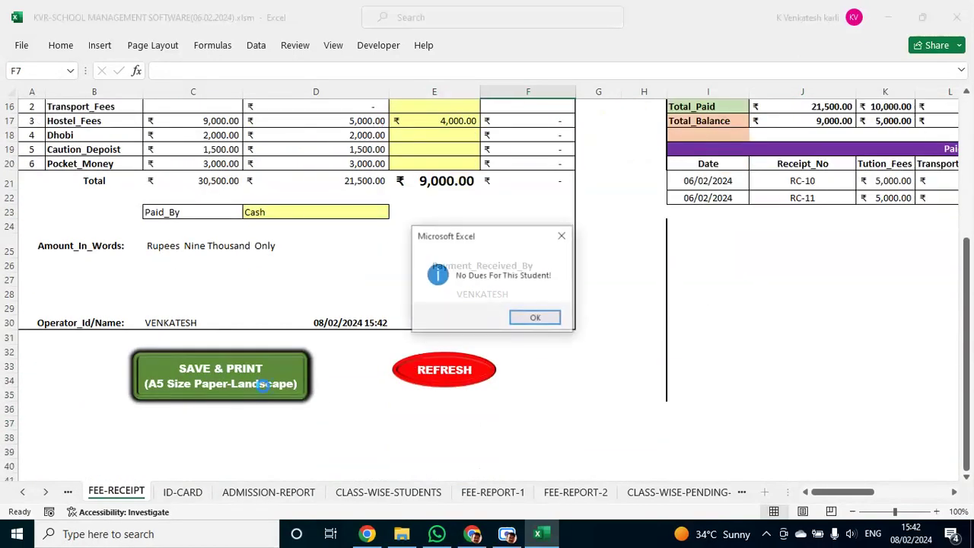
click(535, 318)
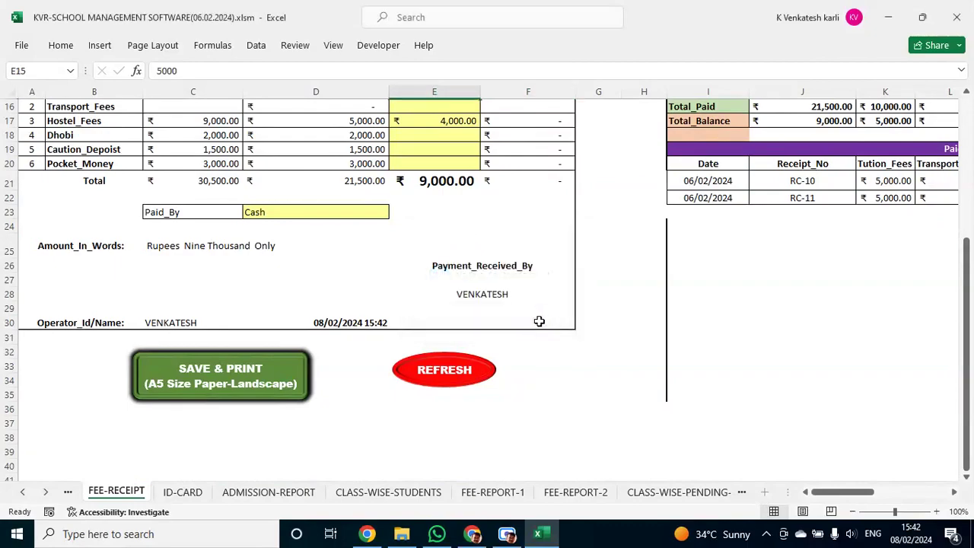
scroll(487, 341, up, 2)
scroll(486, 340, up, 2)
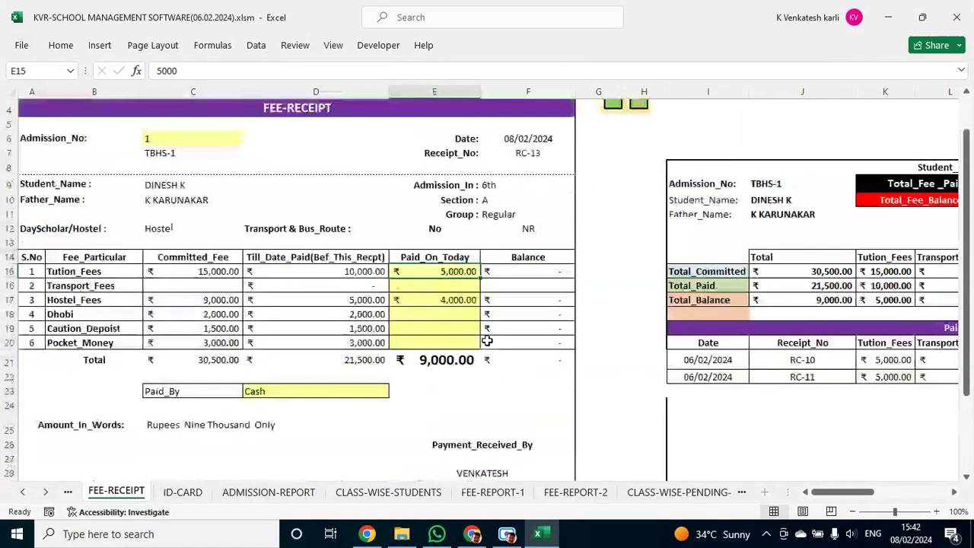
scroll(487, 341, down, 1)
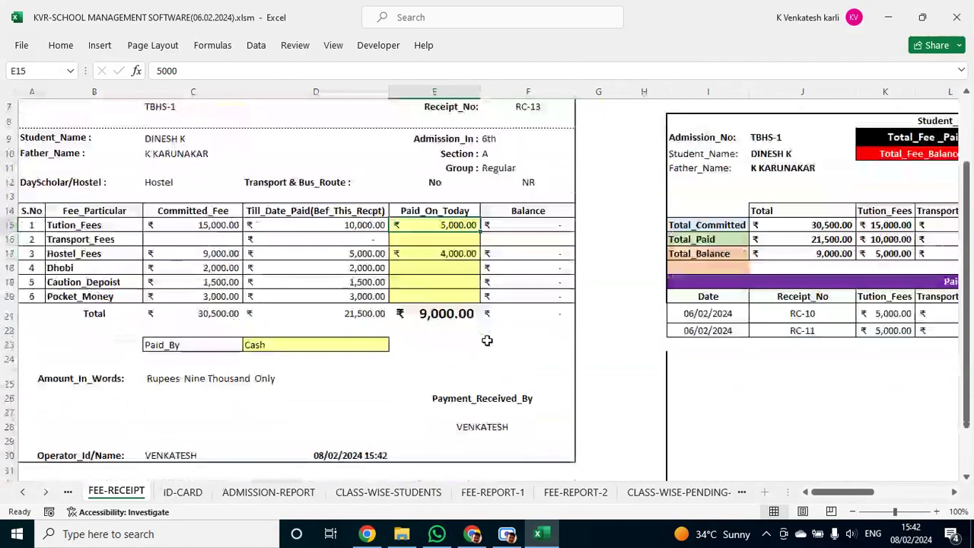
scroll(487, 340, down, 1)
scroll(487, 341, up, 1)
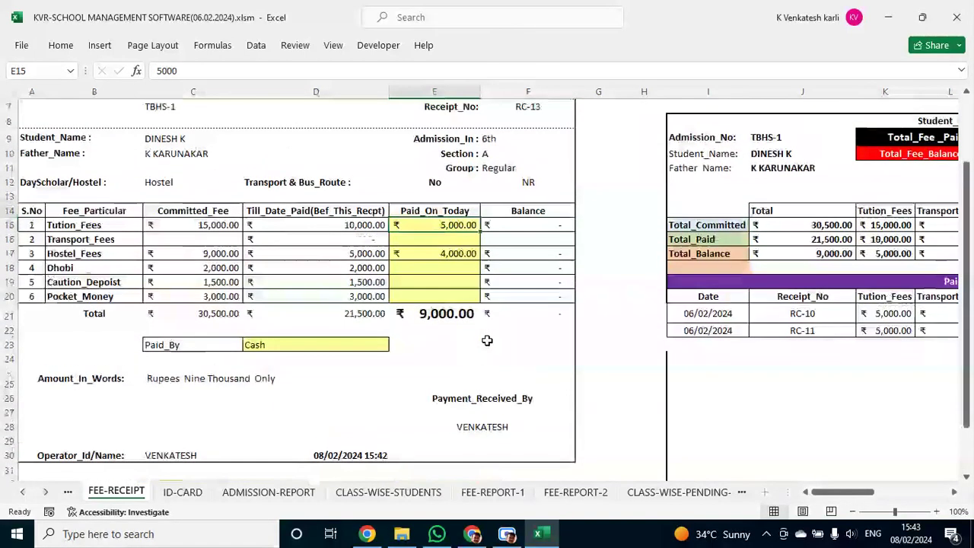
scroll(487, 341, up, 1)
click(508, 533)
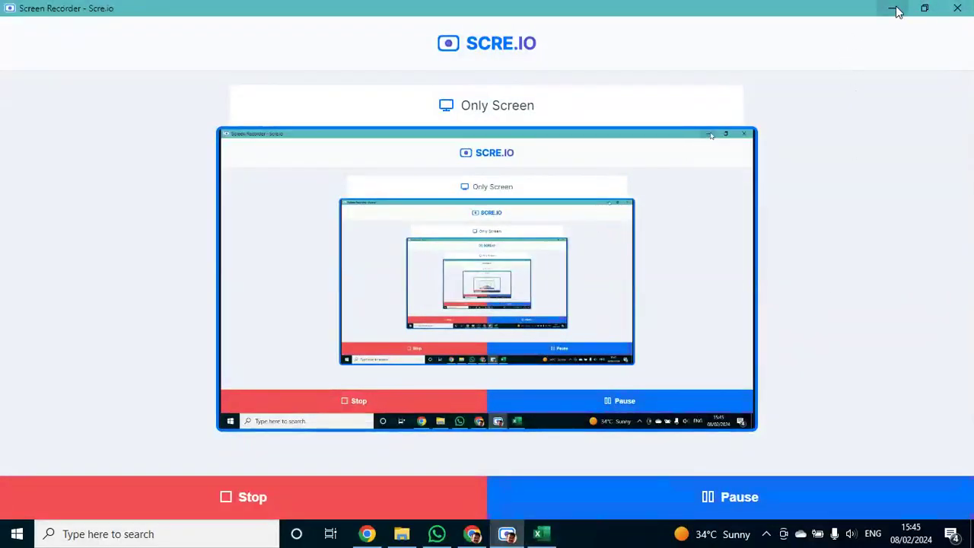
- Save the TBHS-1 fee receipt as the RC-13 PDF and acknowledge the saved message
click(894, 9)
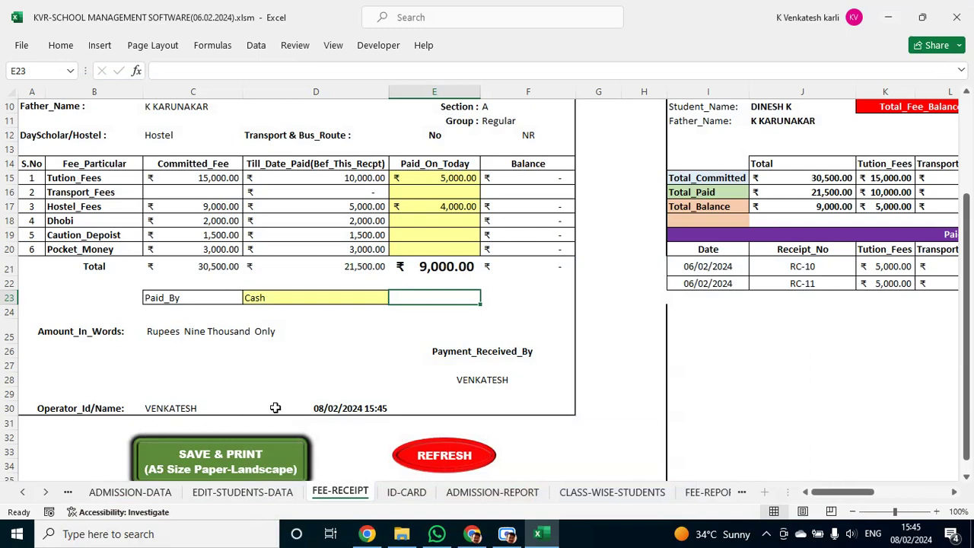
click(286, 461)
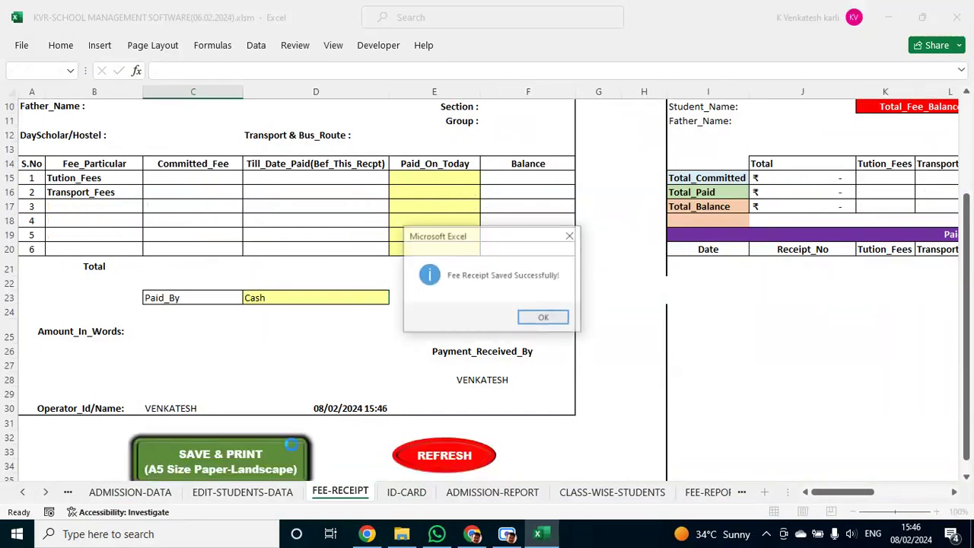
click(552, 317)
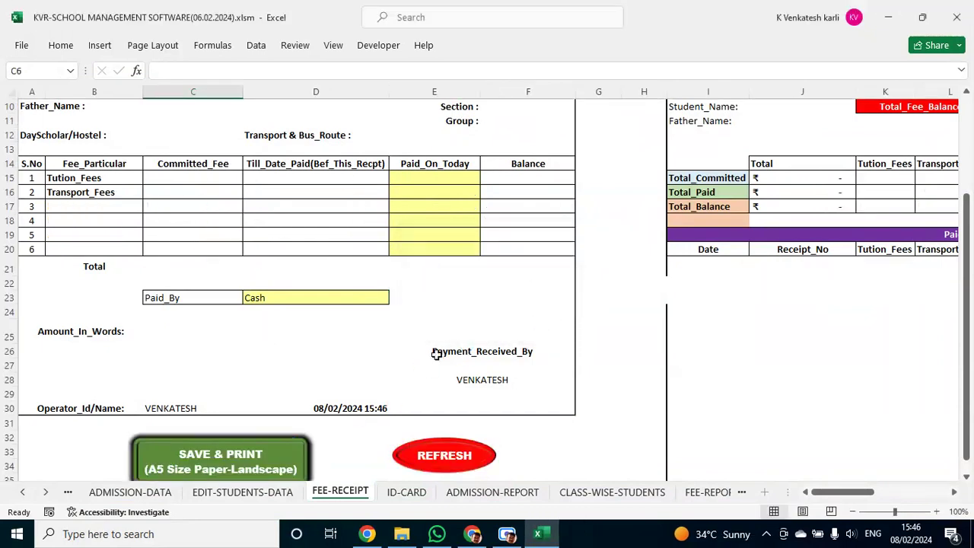
- Open RC-13 from the FEE-RECEIPT-PDF folder to check it, then return to Excel
click(400, 534)
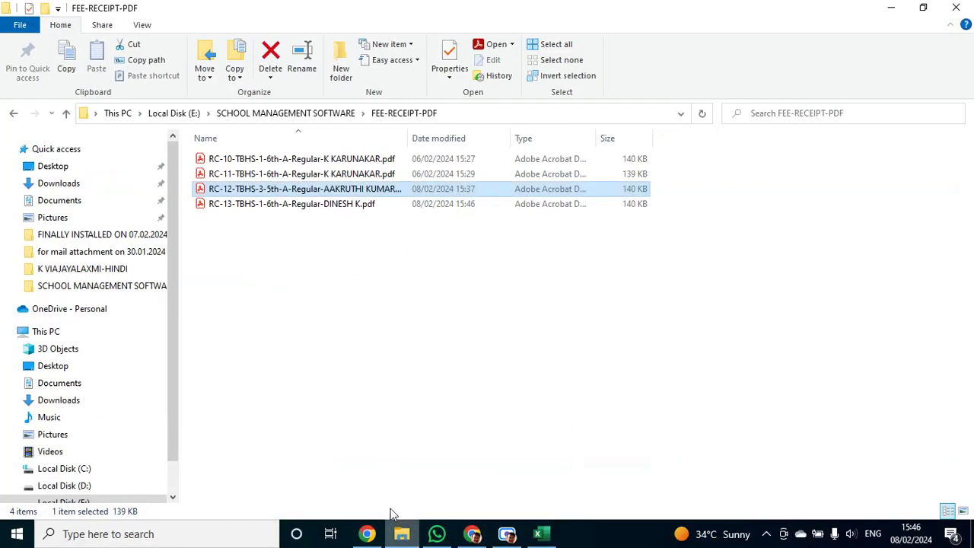
click(310, 204)
double_click(310, 203)
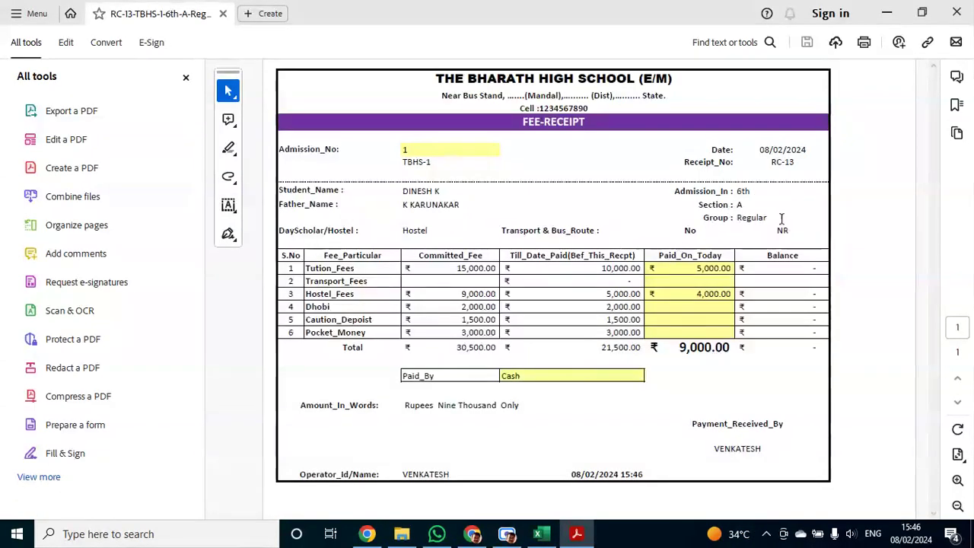
click(542, 536)
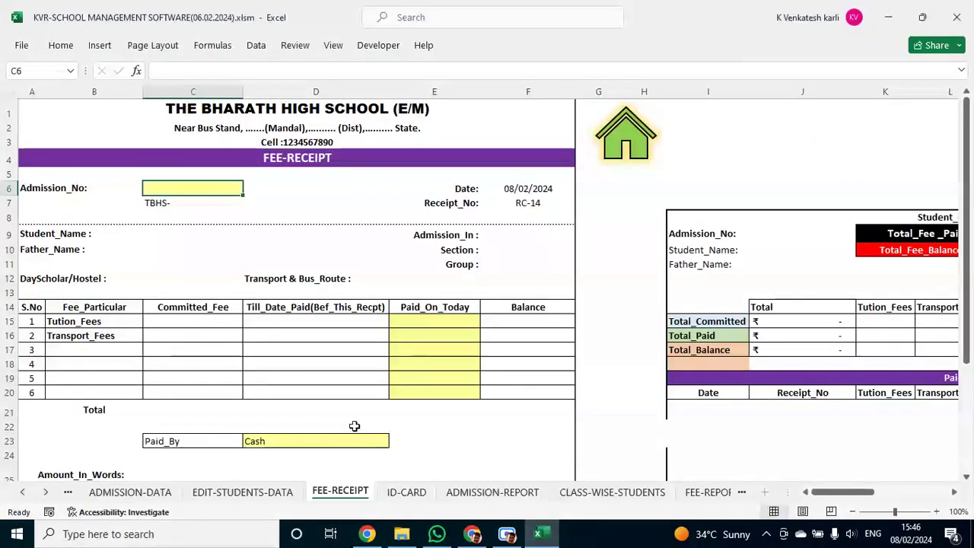
- Load admission 1, confirm the No Dues notice on saving, then return to the DASHBOARD
text(1)
key(Return)
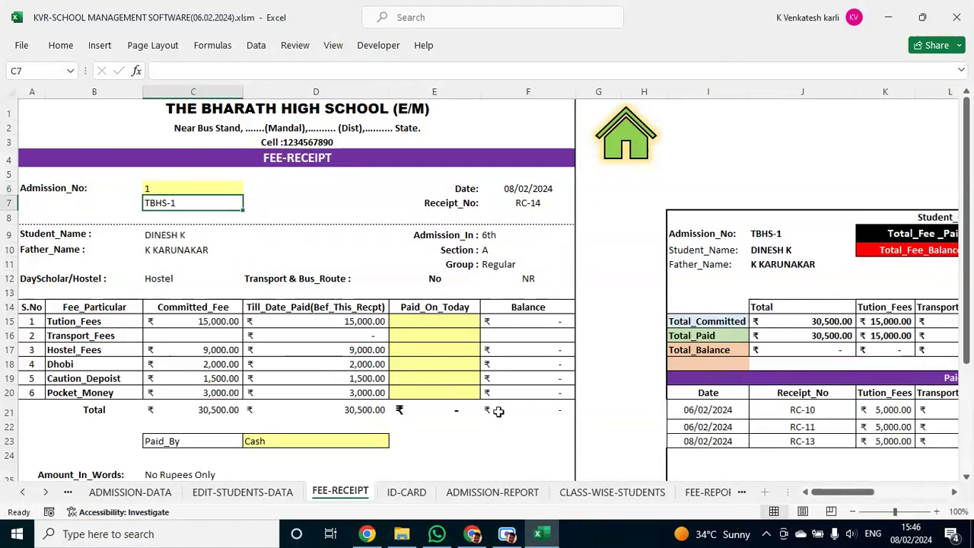
scroll(439, 411, down, 3)
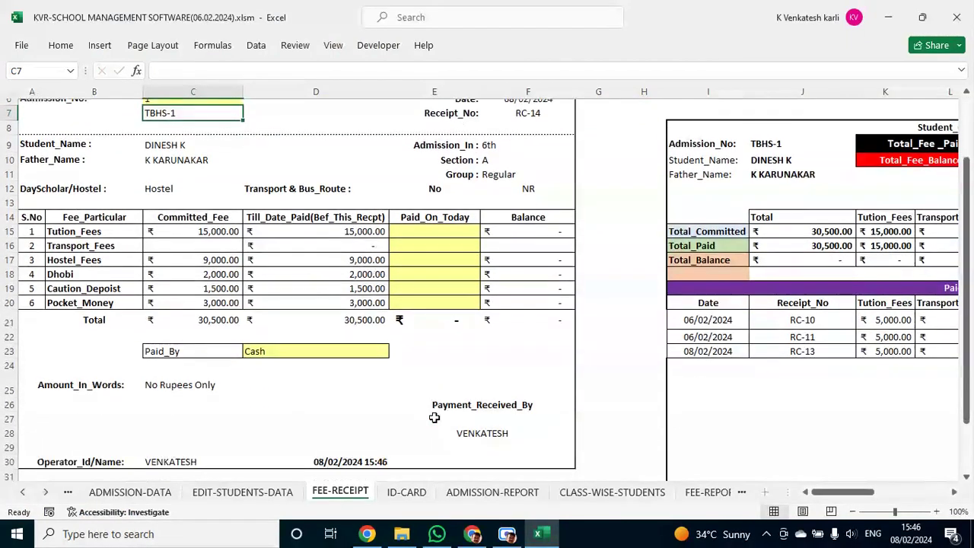
scroll(286, 429, down, 3)
click(285, 429)
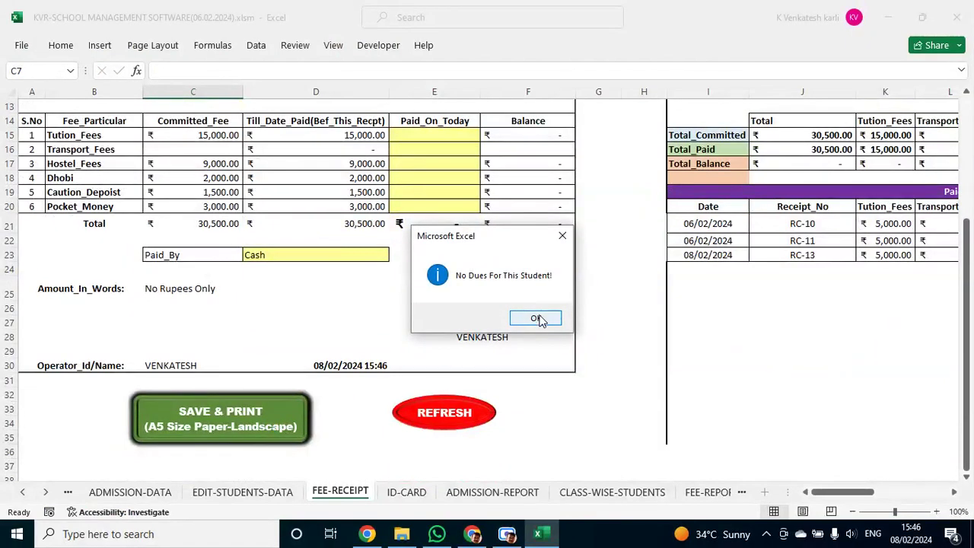
click(536, 318)
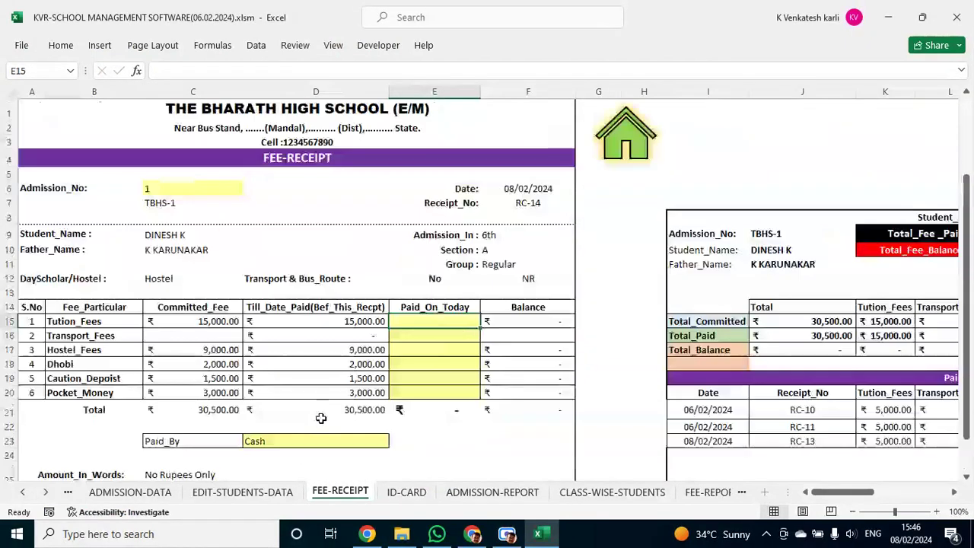
click(624, 135)
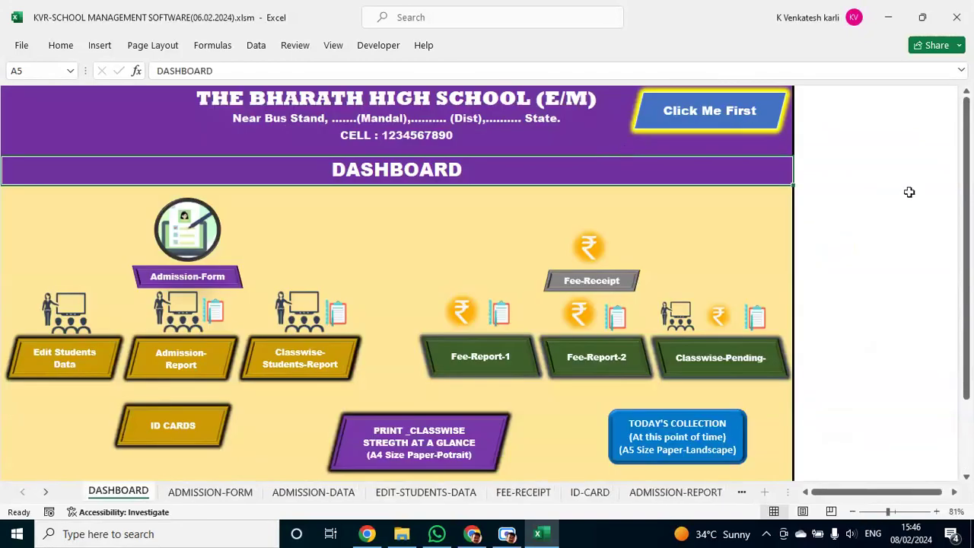
- In FEE-REPORT-2, refresh the report and search for students with Cleared fees
click(613, 379)
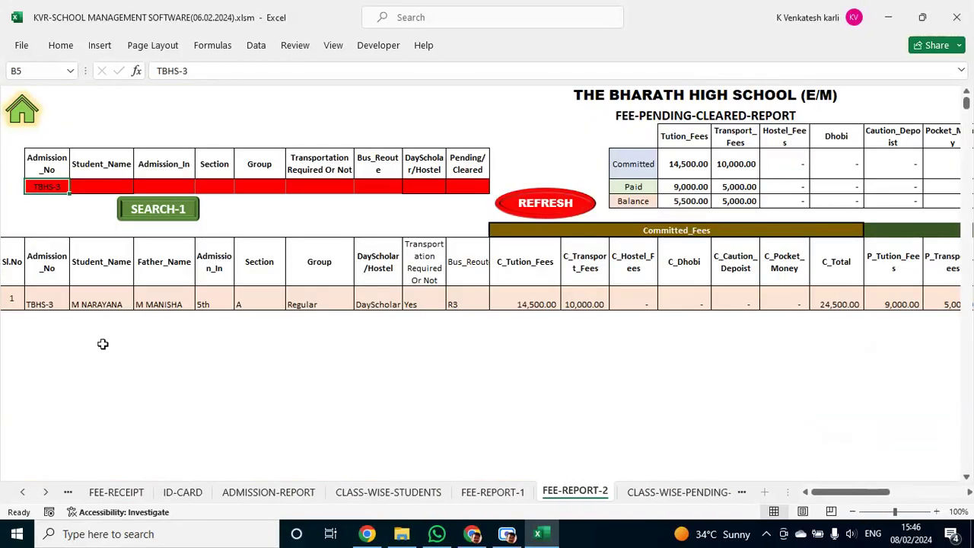
click(532, 207)
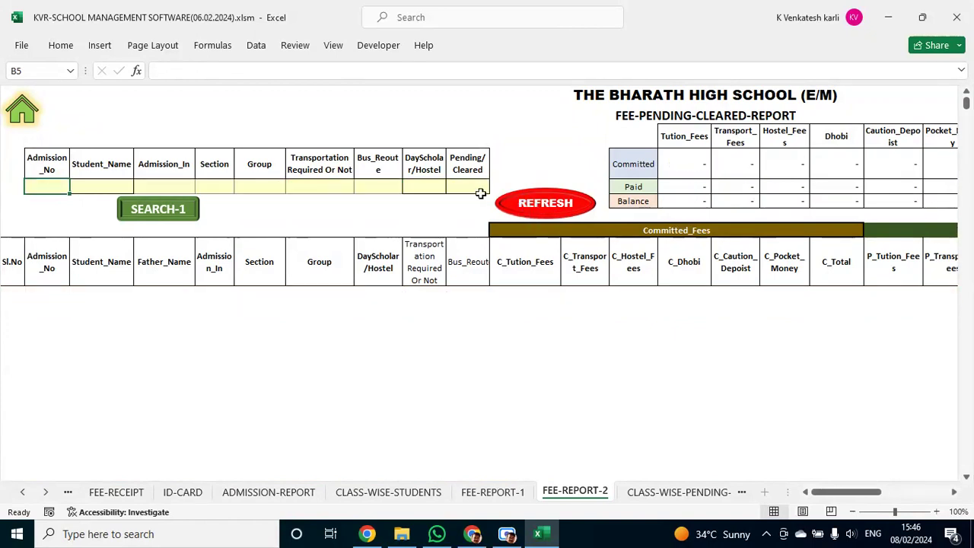
click(473, 187)
click(496, 189)
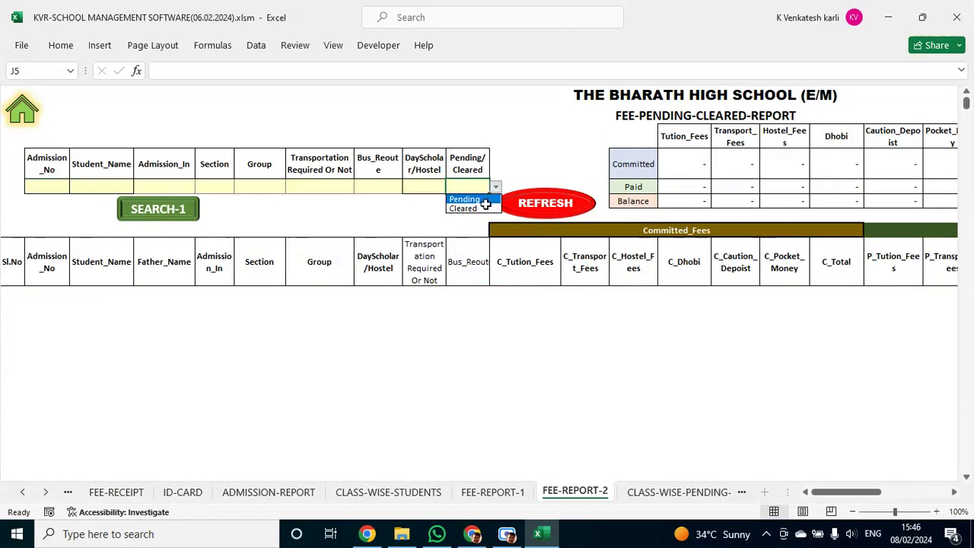
click(482, 208)
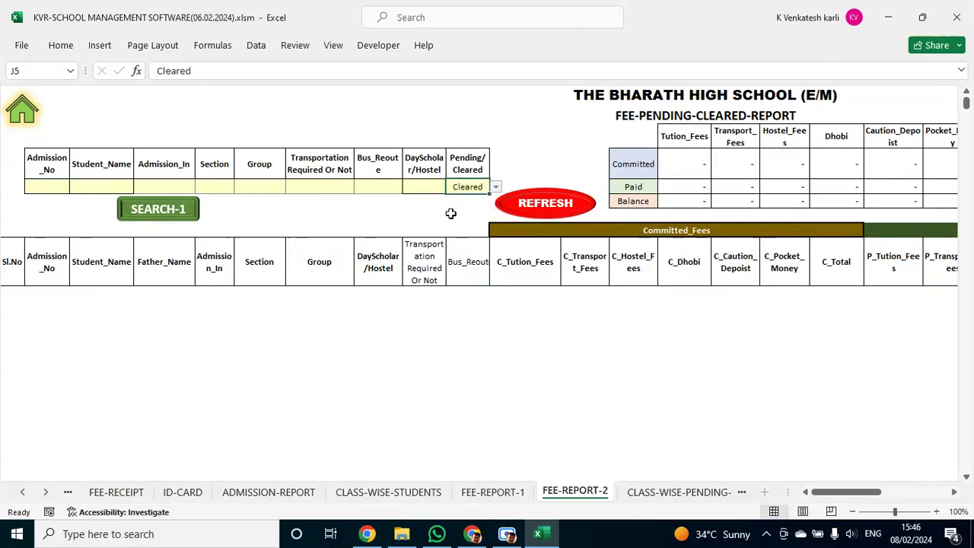
click(169, 216)
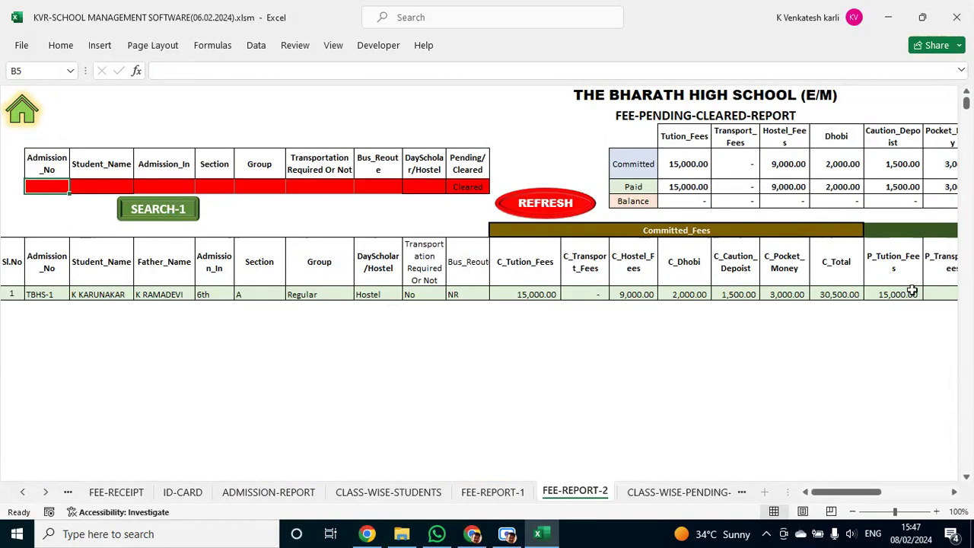
- Review the cleared list, refresh the report, then open the CLASS-WISE-PENDING-FEES sheet
mouse_move(869, 491)
mouse_down()
mouse_move(937, 490)
mouse_move(916, 485)
mouse_up()
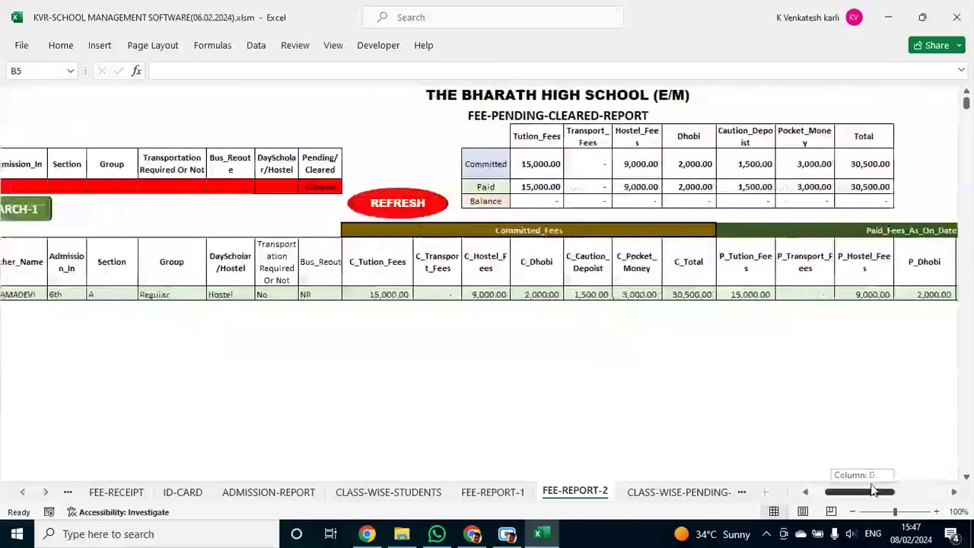
drag(916, 486, 866, 491)
click(537, 211)
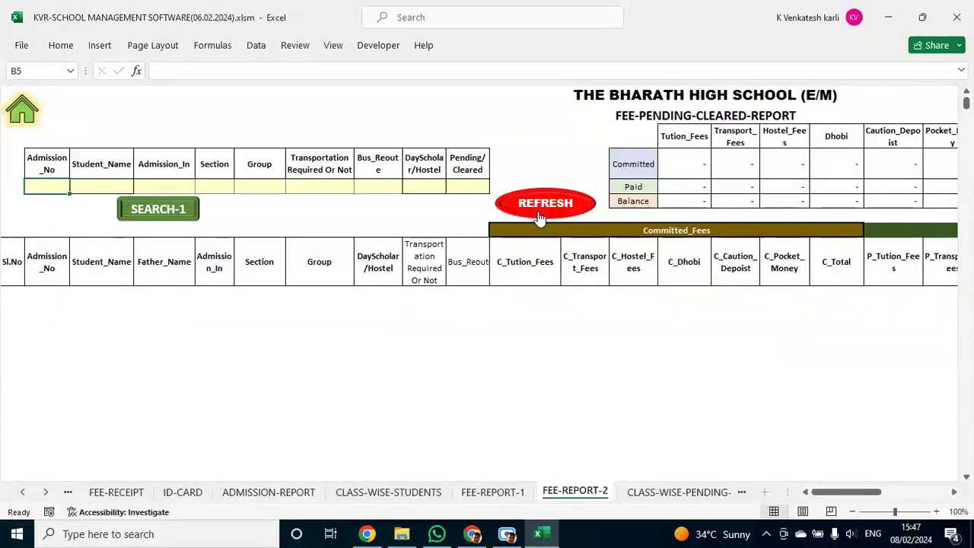
click(667, 492)
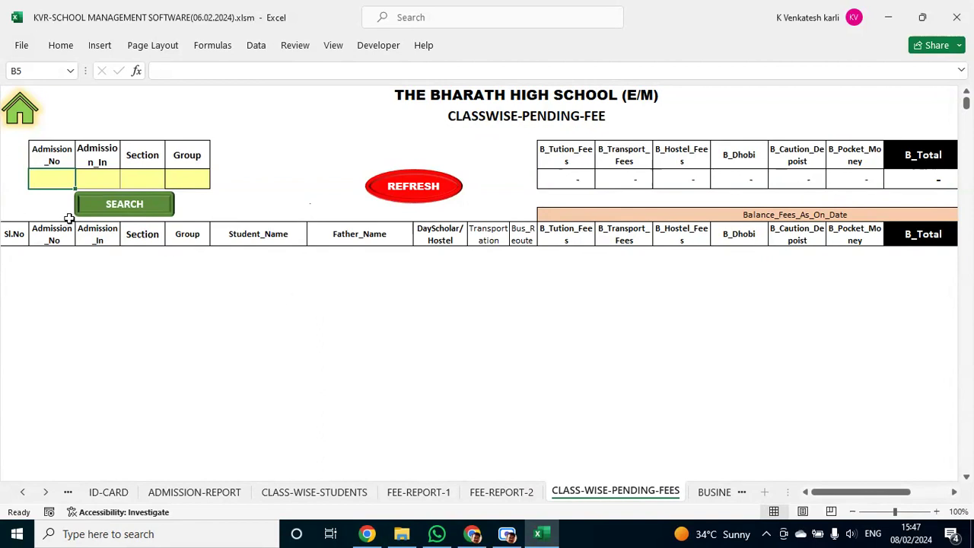
- Filter the class-wise pending fees report to Admission_In 5th and Section A
click(96, 179)
click(125, 184)
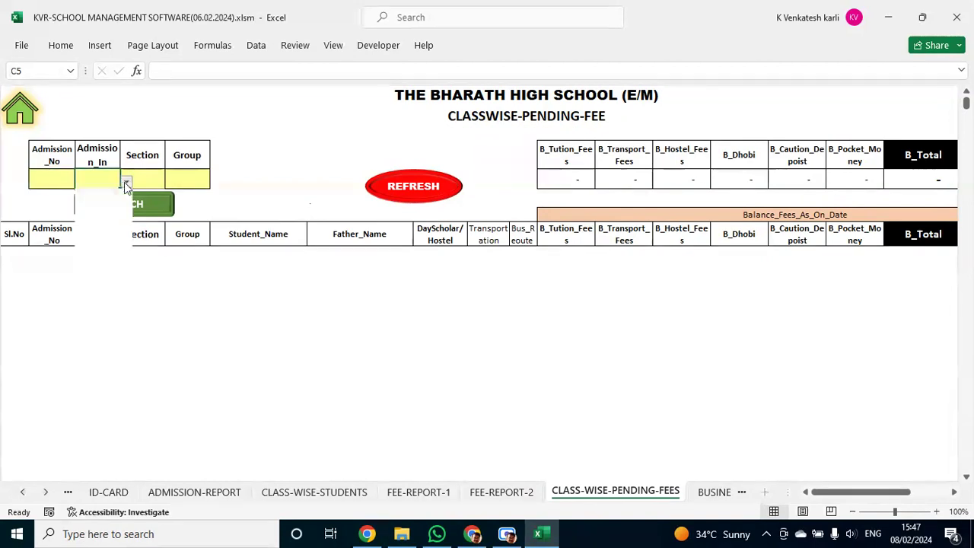
scroll(124, 218, down, 1)
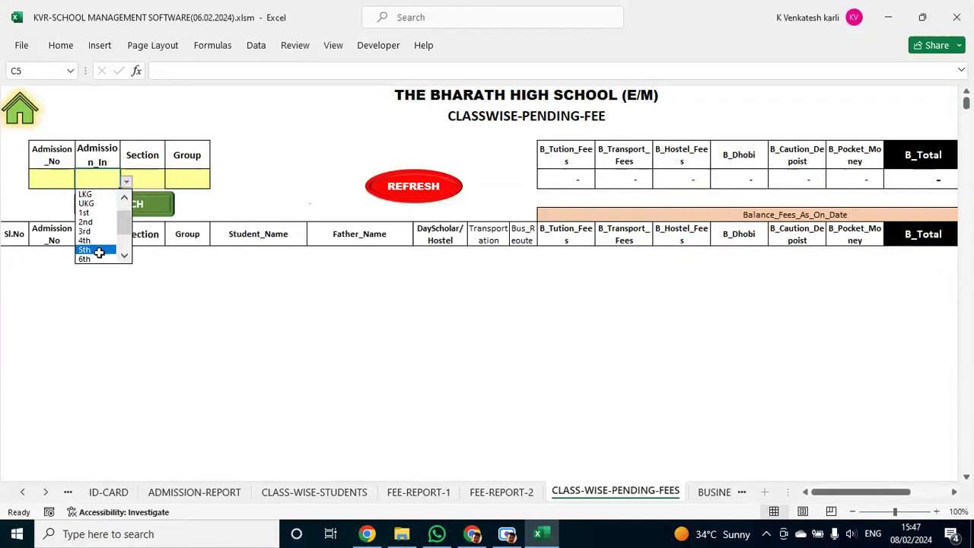
click(99, 251)
click(157, 179)
click(172, 183)
click(160, 196)
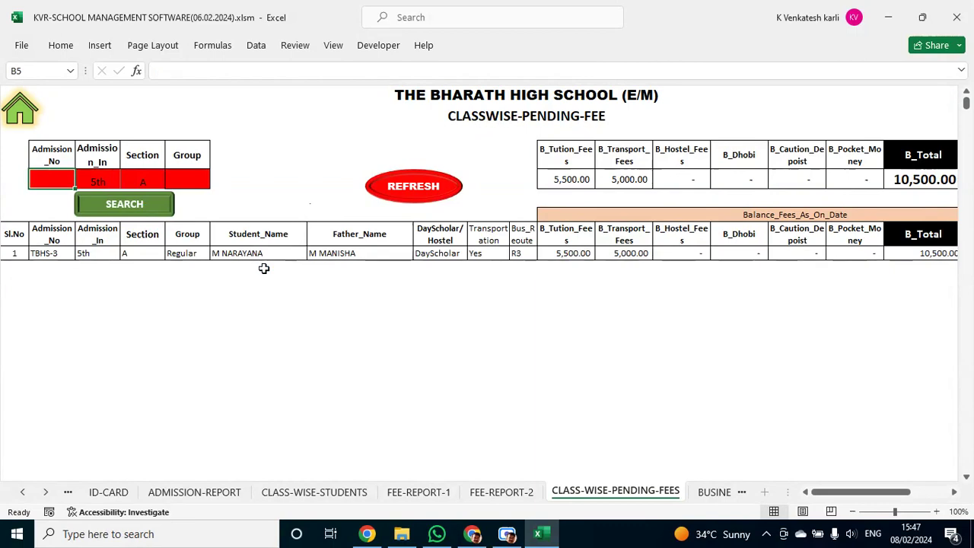
- Check the 10,500.00 B_Total balance, then clear the search with REFRESH
mouse_move(855, 493)
mouse_down()
mouse_move(872, 498)
mouse_move(783, 495)
mouse_up()
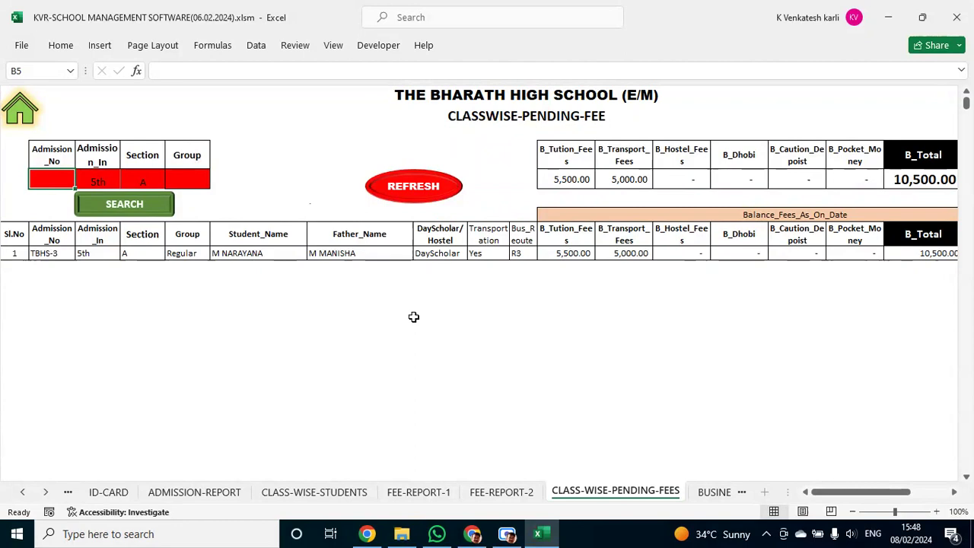
click(930, 256)
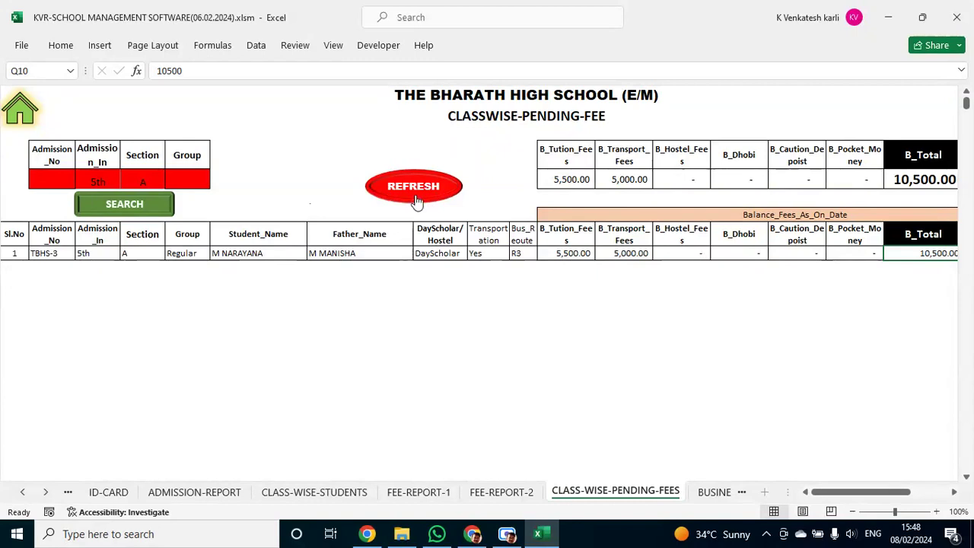
click(416, 200)
- On the ID CARDS sheet, enter admission number 3 in cell A7
click(23, 115)
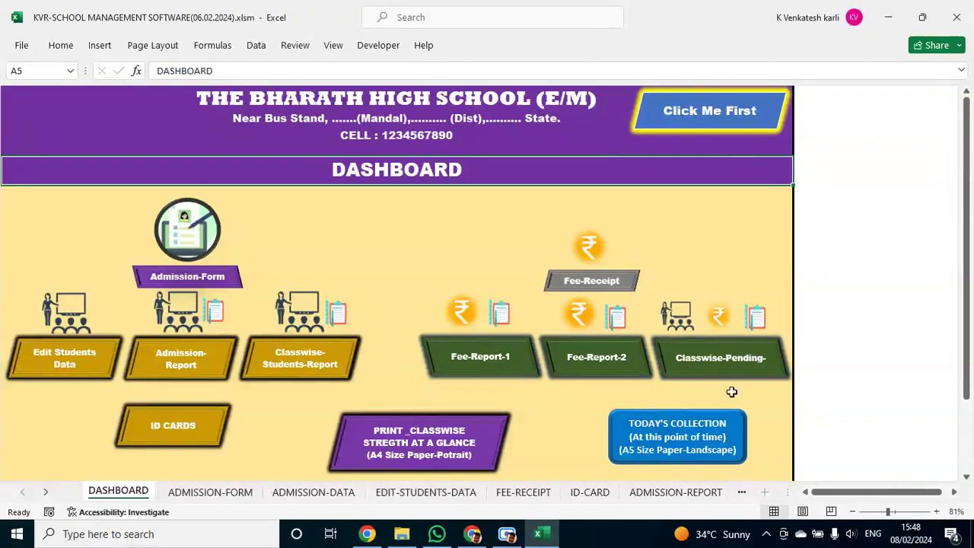
click(195, 445)
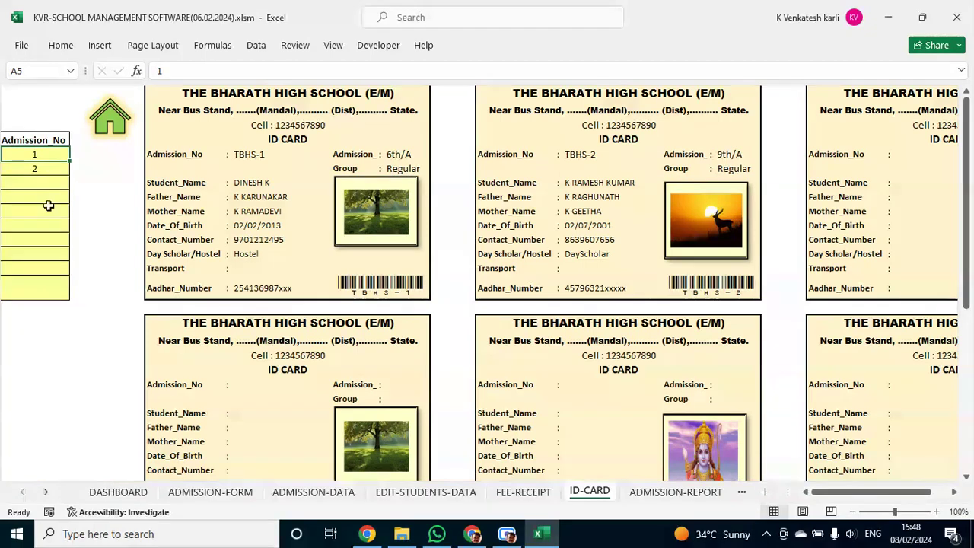
click(40, 183)
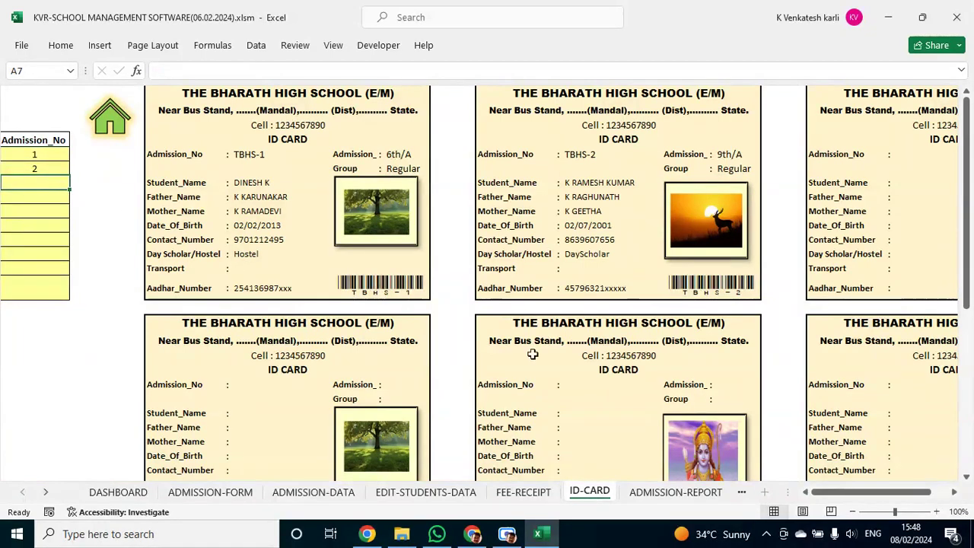
text(3)
key(Return)
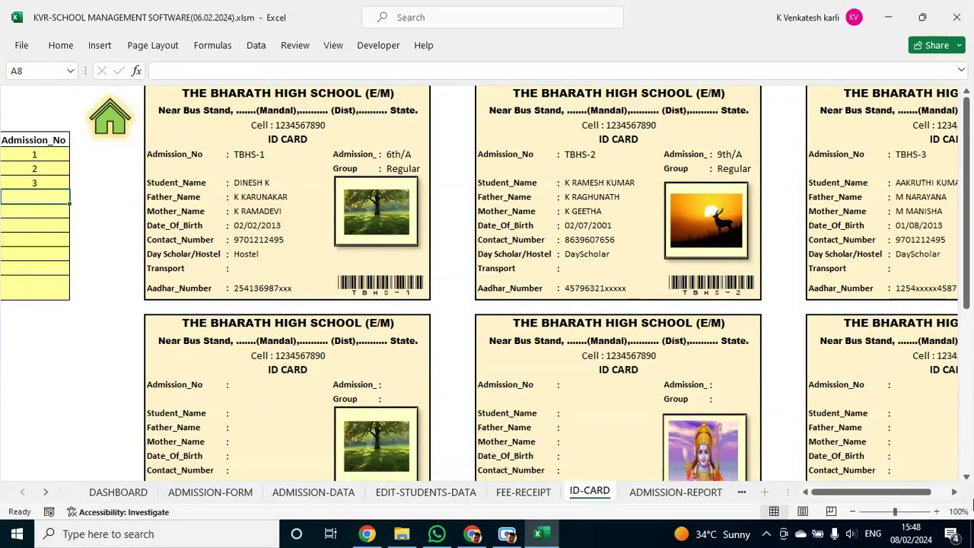
- Review the third card's TBHS-3 details and DayScholar lookup, then return to the dashboard
click(954, 492)
click(956, 493)
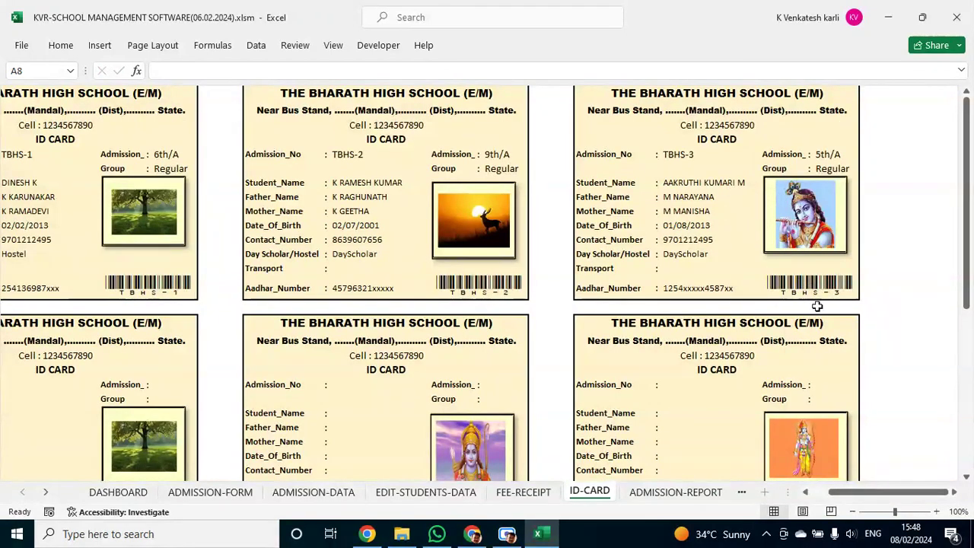
click(707, 259)
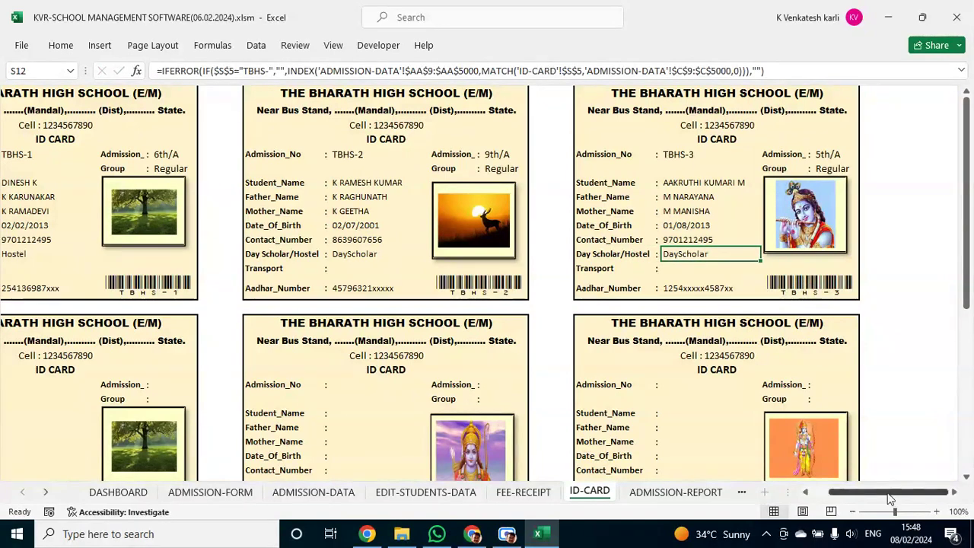
drag(887, 494, 814, 495)
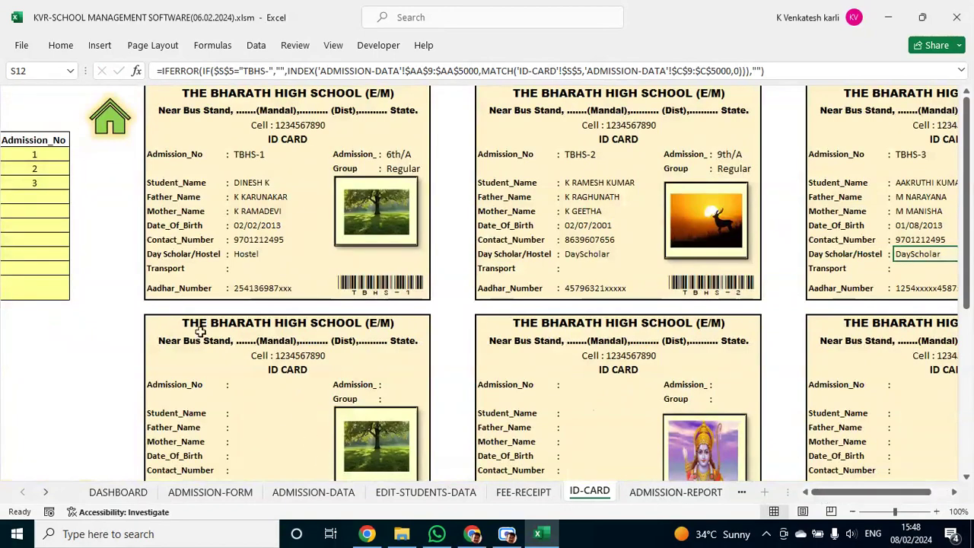
click(108, 125)
scroll(354, 319, down, 3)
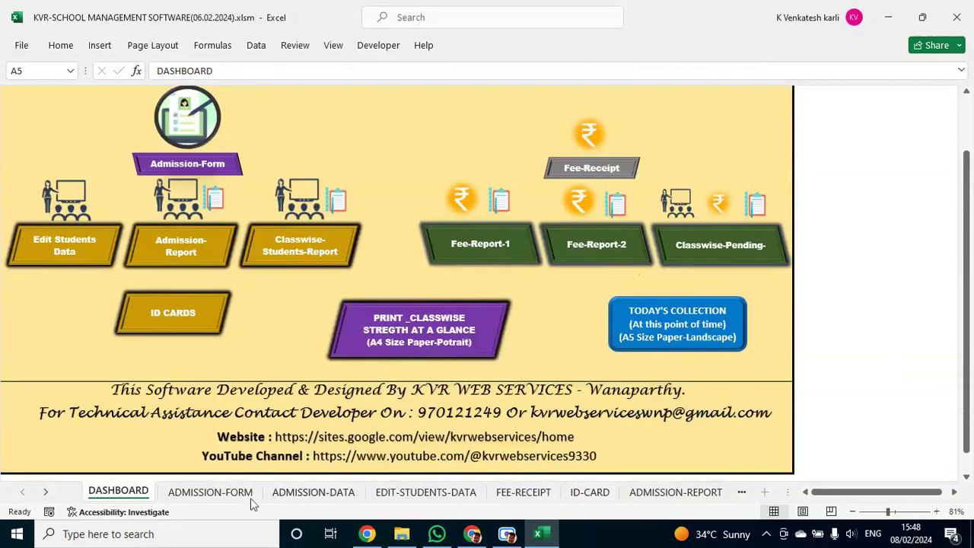
click(210, 492)
drag(880, 492, 892, 492)
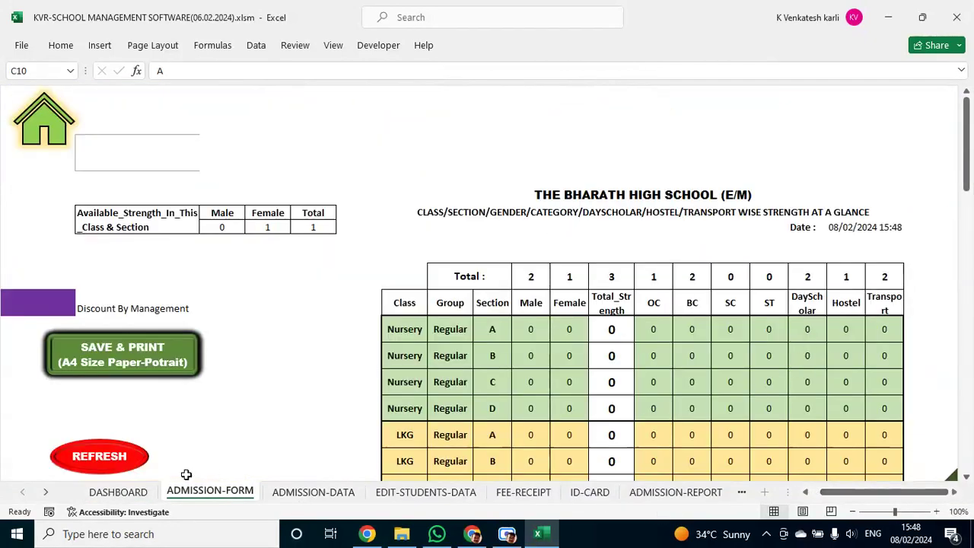
click(131, 492)
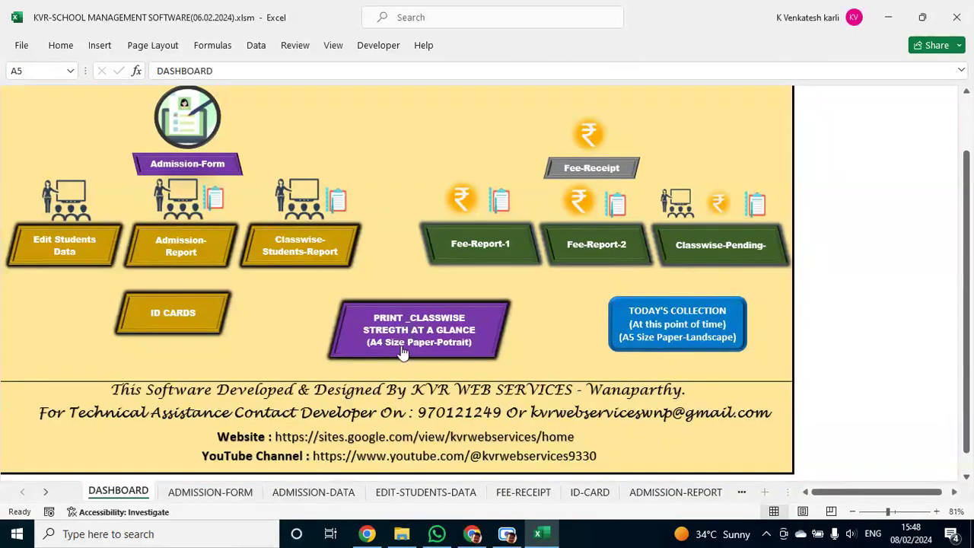
click(210, 492)
drag(841, 498, 943, 486)
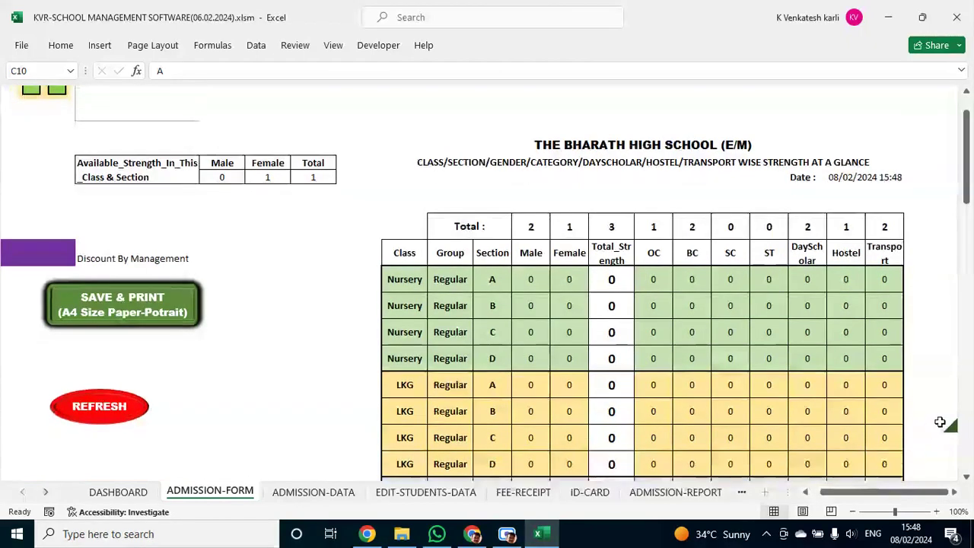
scroll(943, 424, down, 3)
click(955, 492)
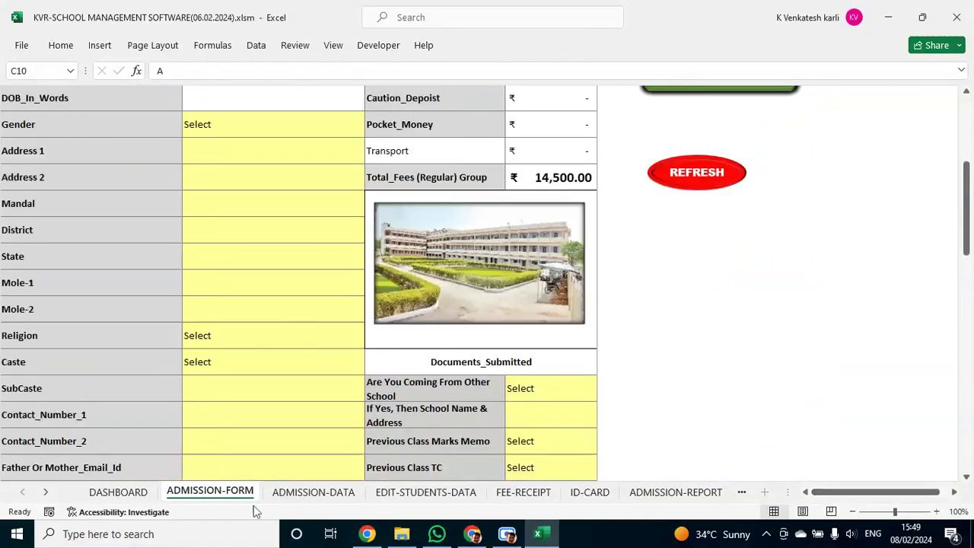
click(122, 493)
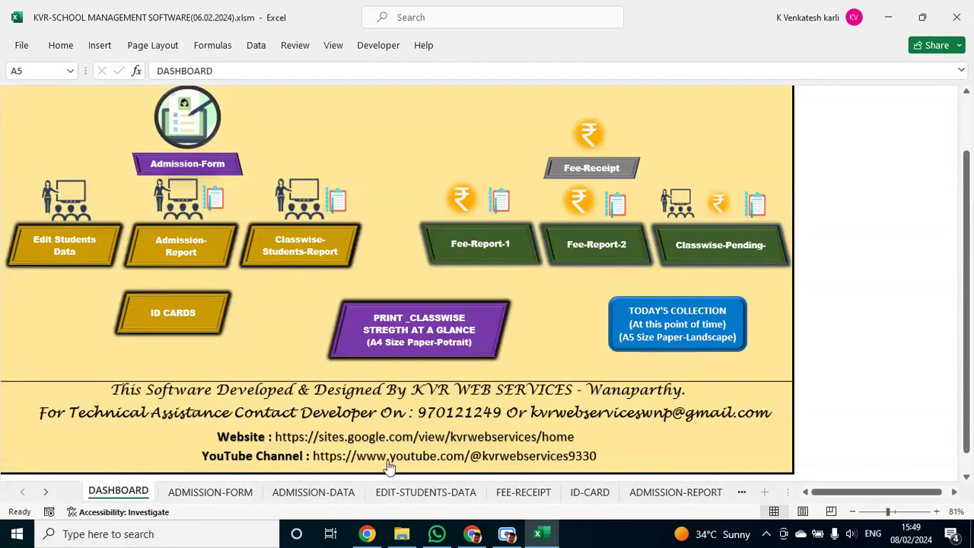
click(524, 491)
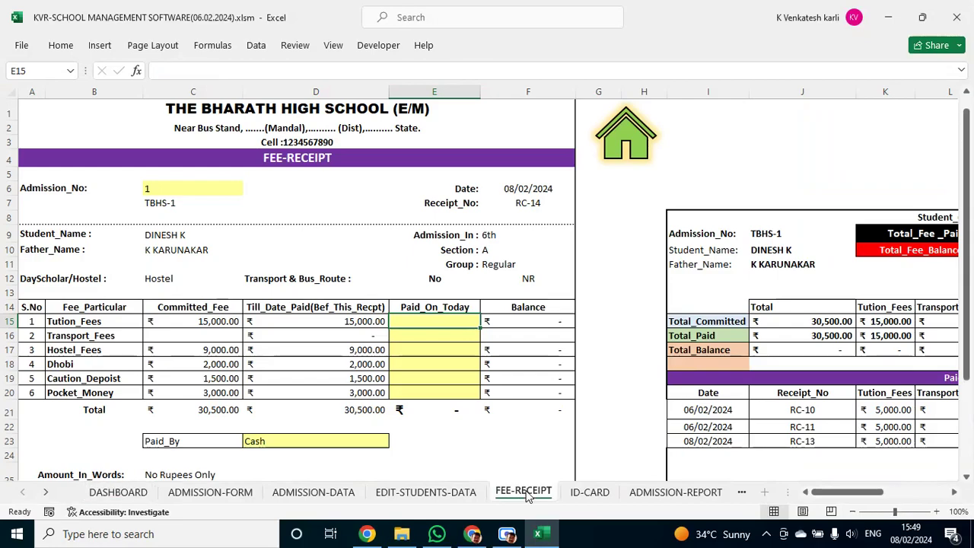
mouse_move(846, 491)
mouse_down()
mouse_move(915, 492)
mouse_move(796, 492)
mouse_up()
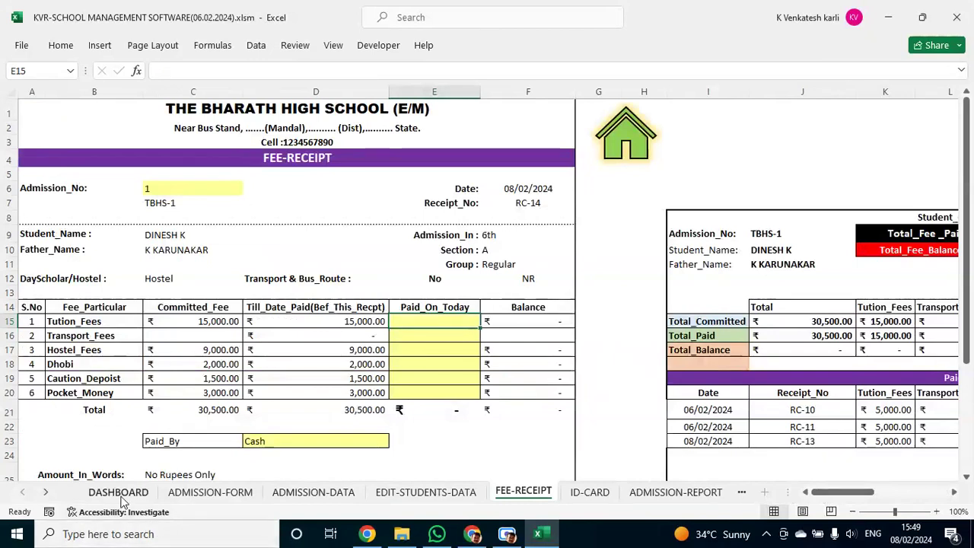
click(118, 492)
scroll(392, 422, up, 3)
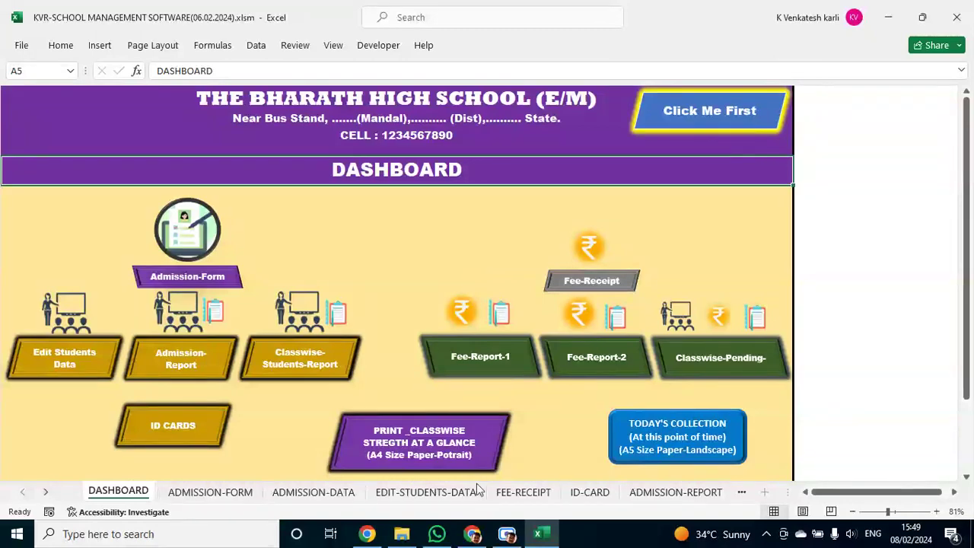
mouse_move(404, 540)
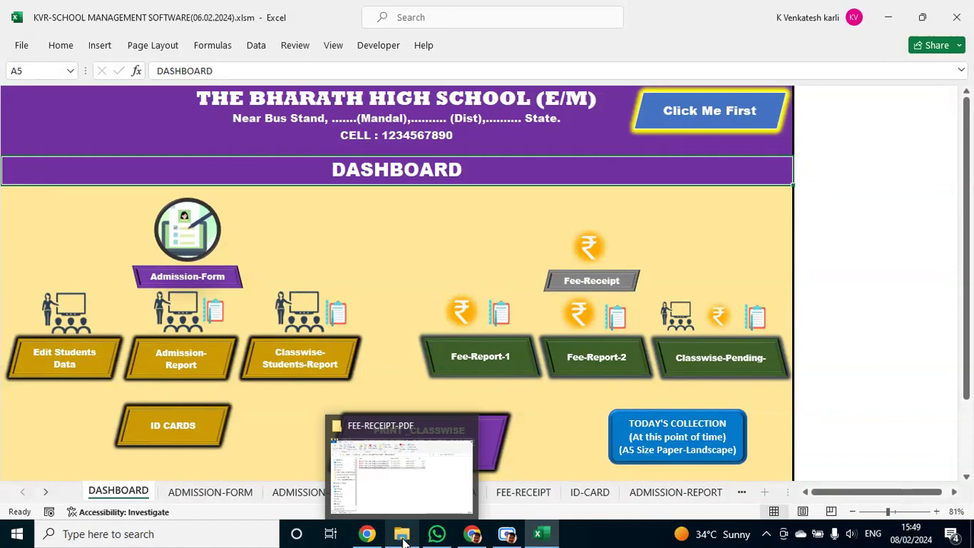
click(404, 540)
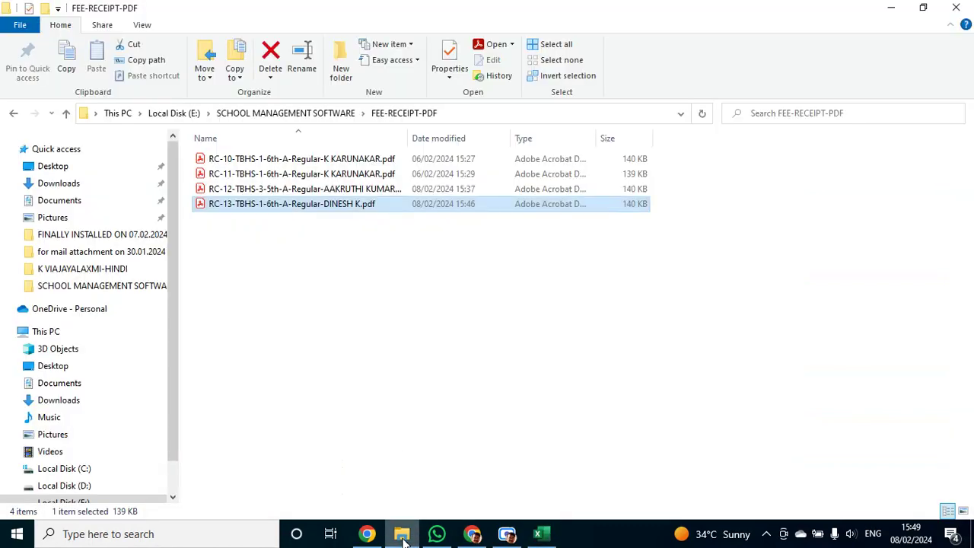
click(13, 115)
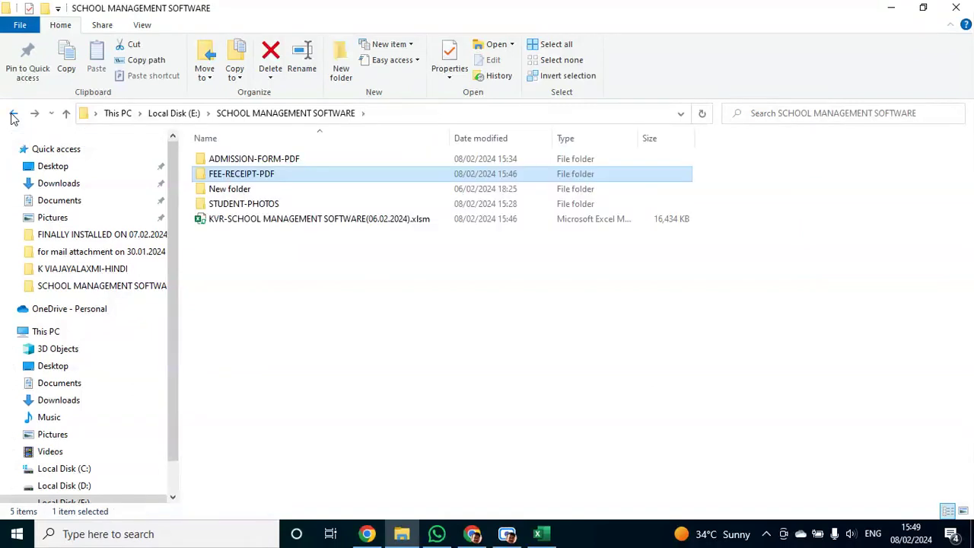
click(307, 219)
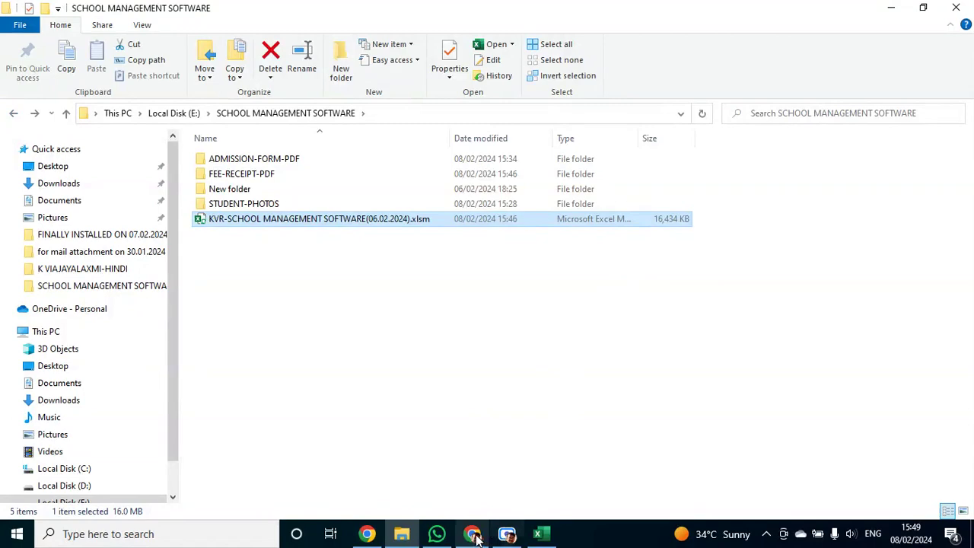
click(540, 533)
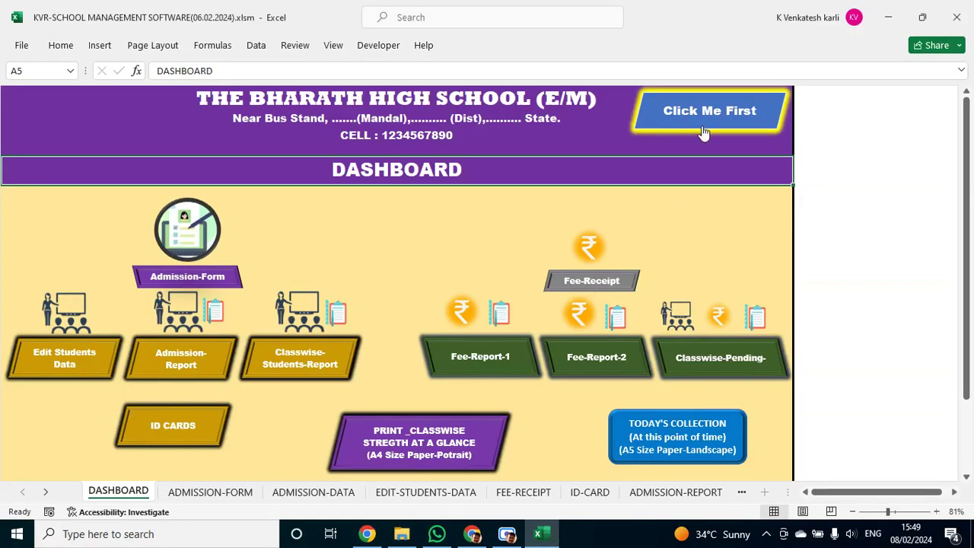
- Switch the workbook to full-screen dashboard, glance at the school management folder, and return
click(700, 123)
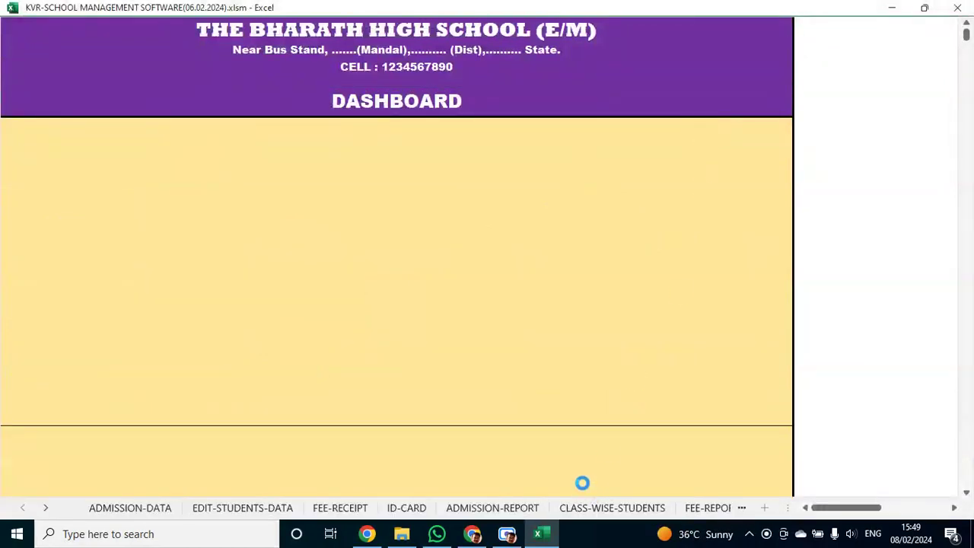
mouse_move(403, 535)
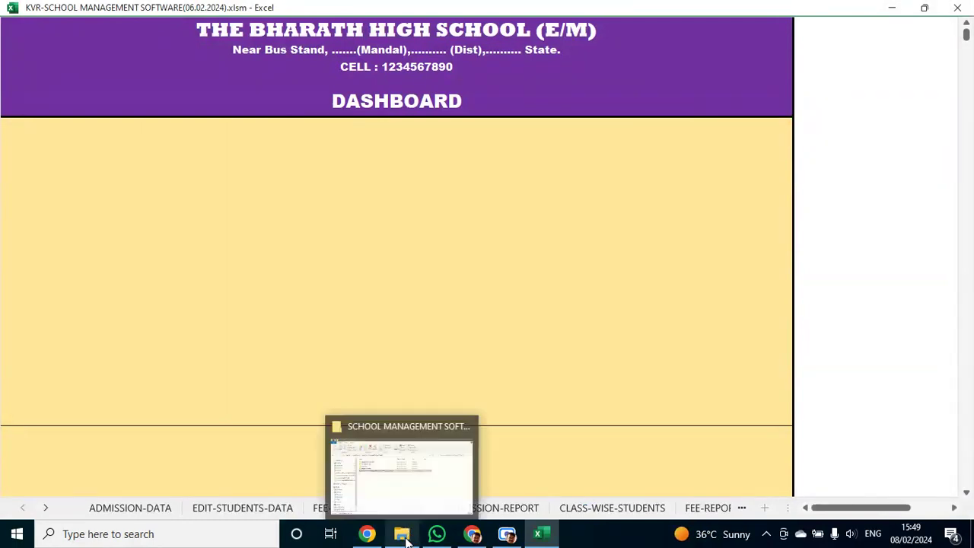
click(404, 536)
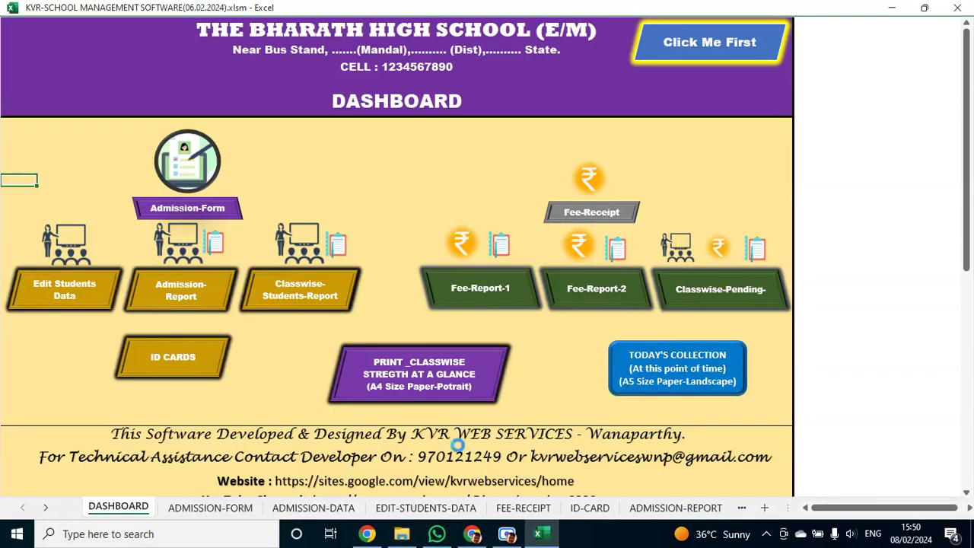
click(403, 535)
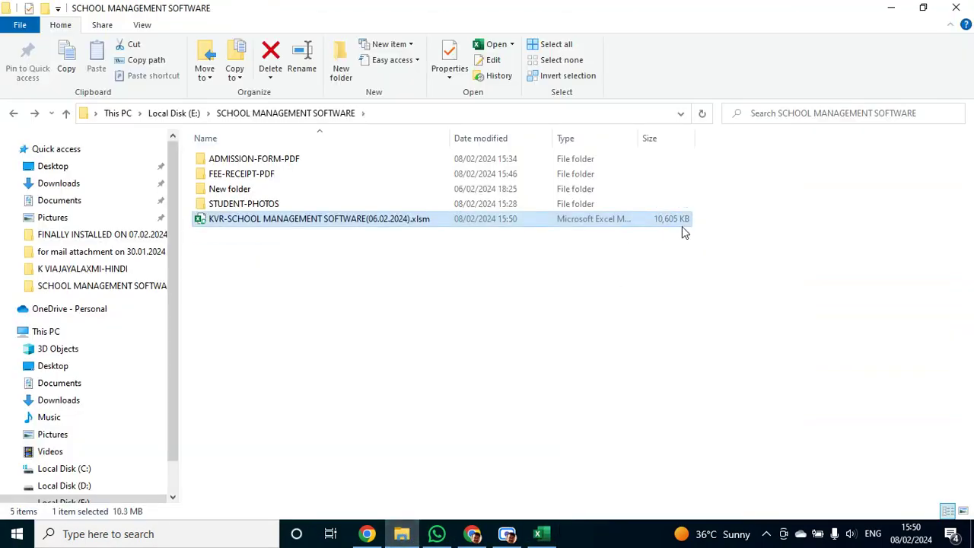
click(542, 533)
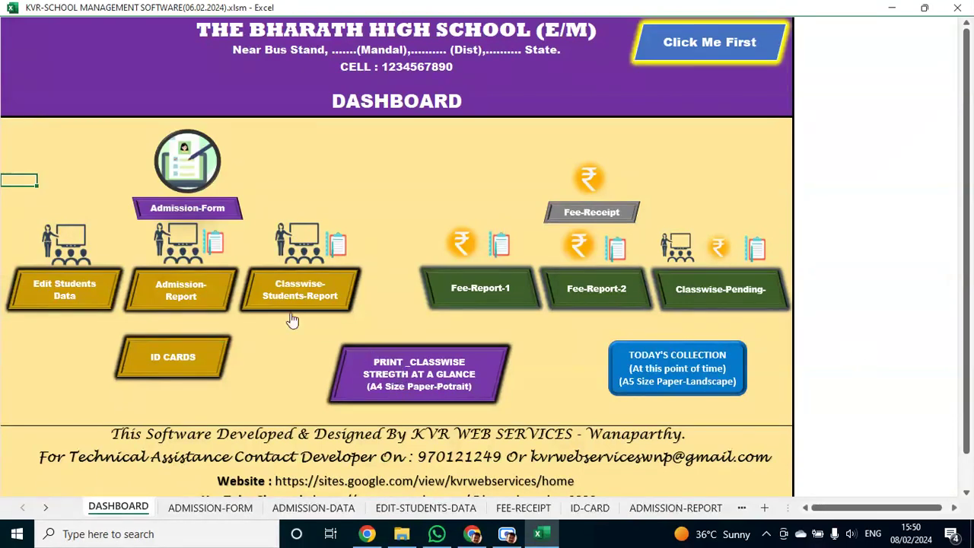
- Select cells near the ID CARDS area and the developer footer links on the dashboard
scroll(217, 422, down, 1)
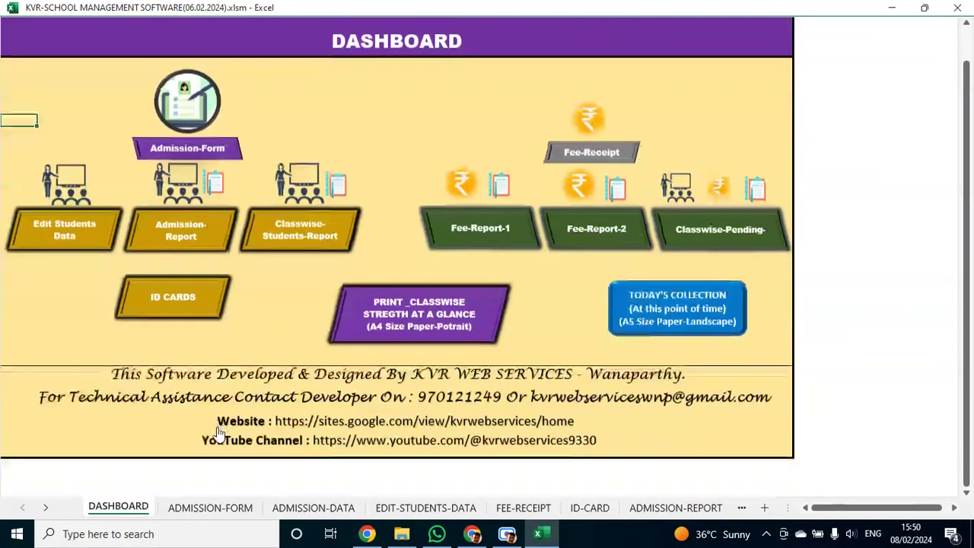
scroll(217, 428, up, 1)
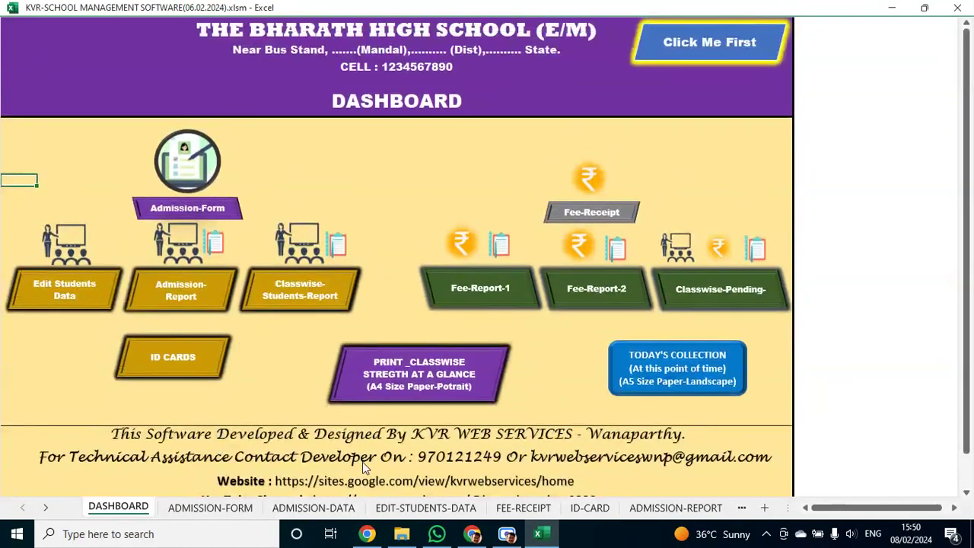
click(188, 416)
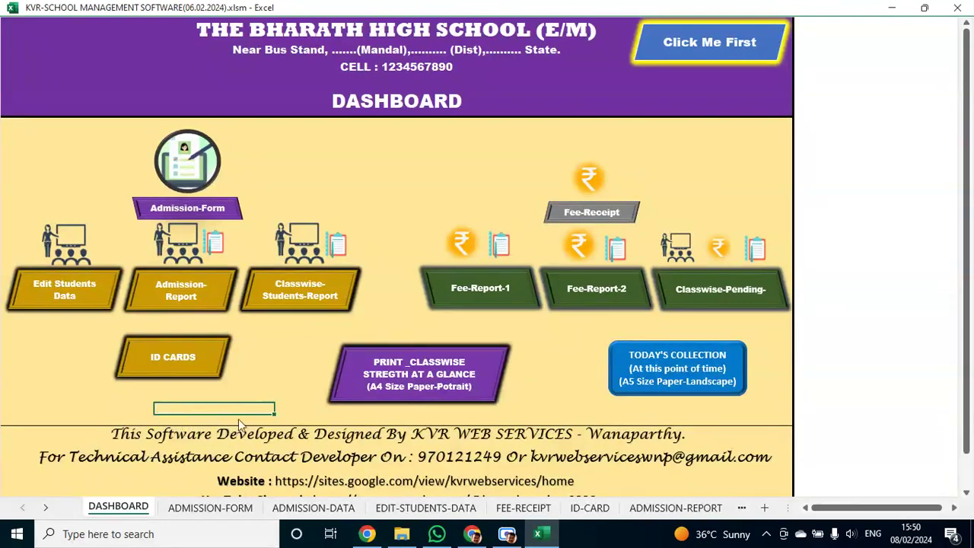
click(318, 423)
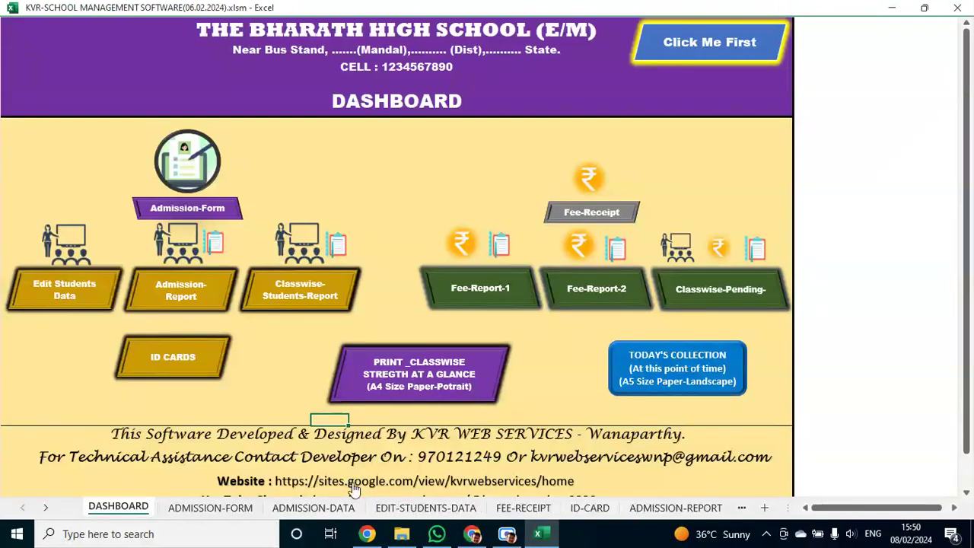
- Follow the dashboard's YouTube channel link, then close that tab and return to Excel
click(354, 487)
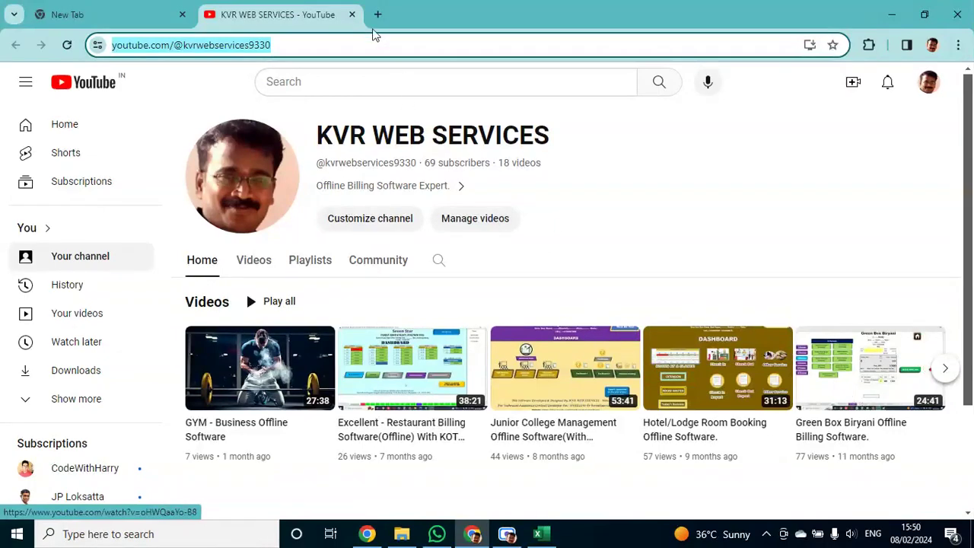
click(352, 14)
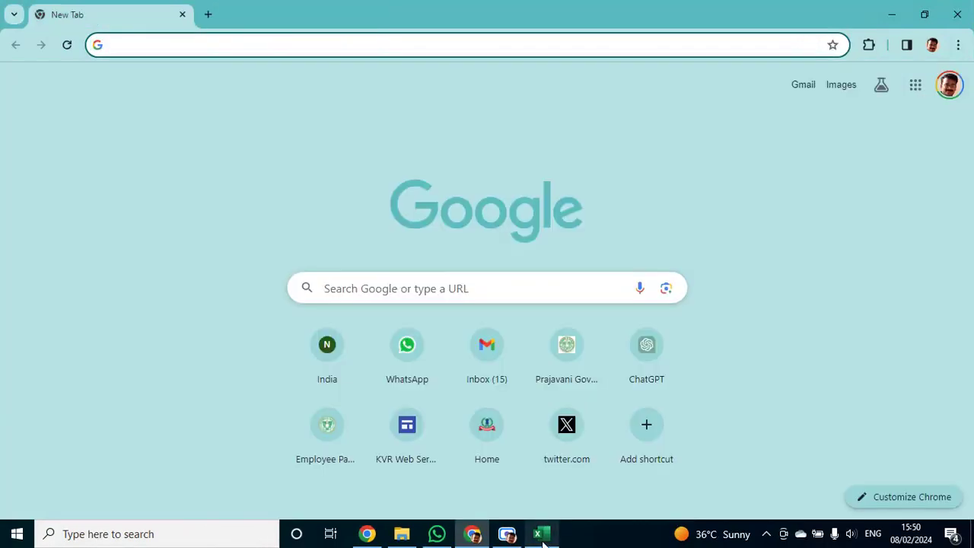
click(540, 533)
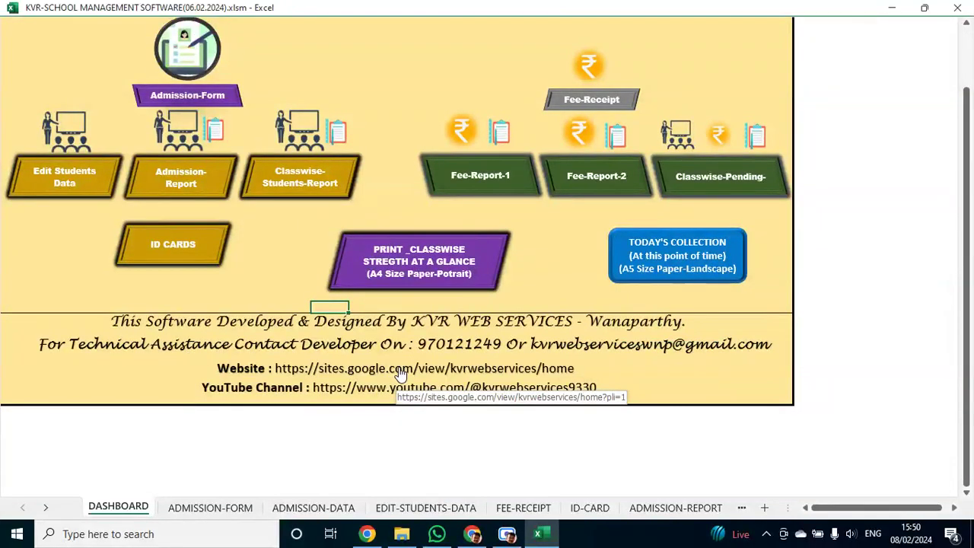
- Open the KVR Web Services website from the dashboard's Website link and browse its home page
click(401, 371)
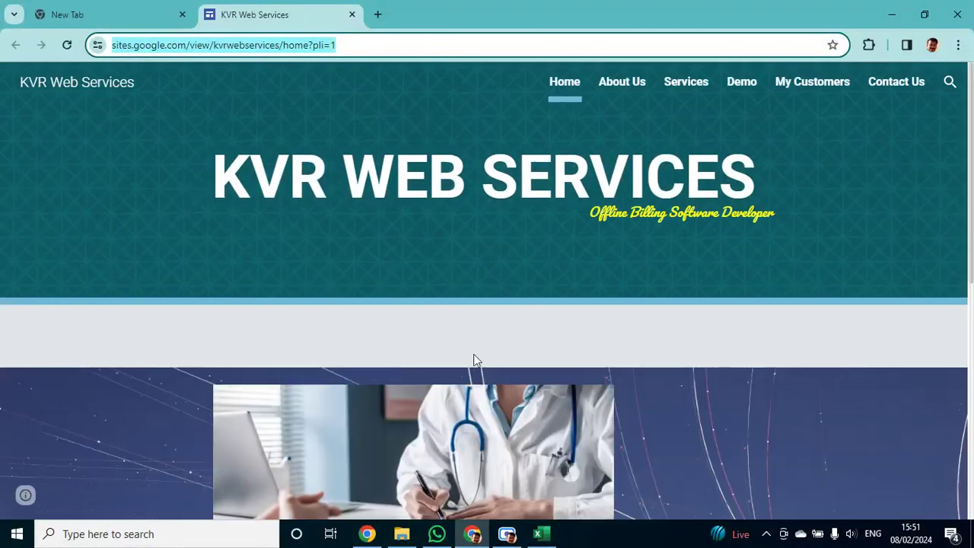
scroll(444, 380, down, 3)
scroll(443, 387, down, 2)
scroll(442, 386, up, 3)
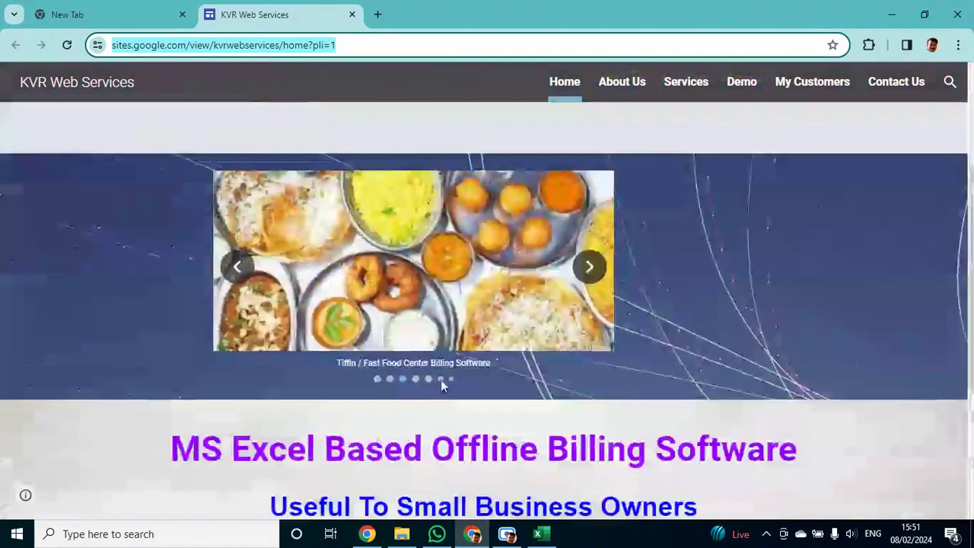
scroll(441, 383, down, 2)
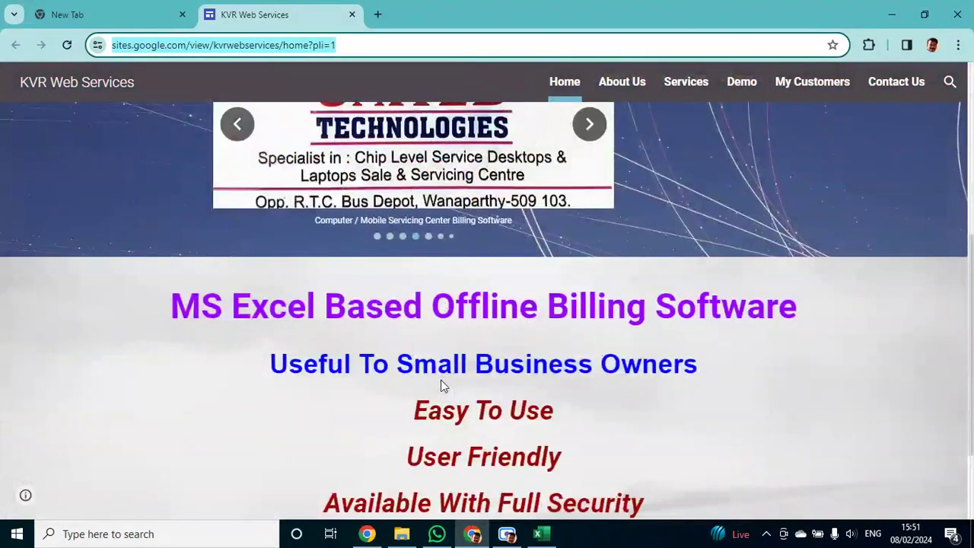
scroll(537, 373, down, 1)
scroll(537, 378, down, 1)
scroll(414, 384, up, 2)
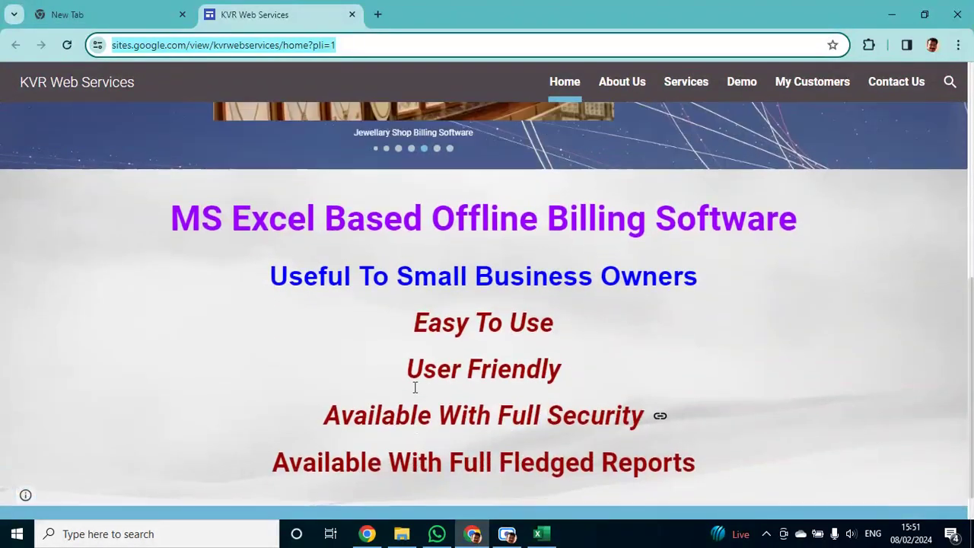
- Go to the About Us page describing the Excel billing software and 2020 founding
click(615, 88)
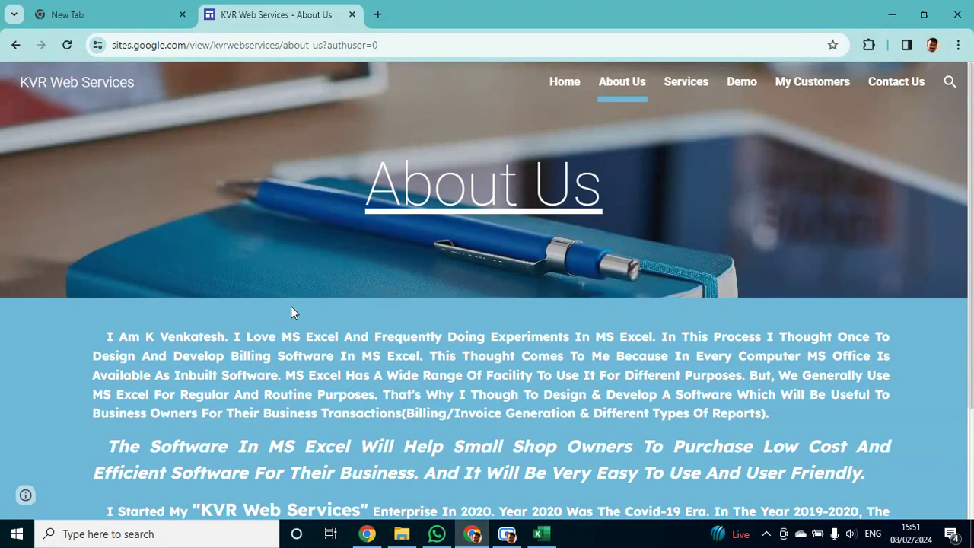
scroll(602, 358, down, 2)
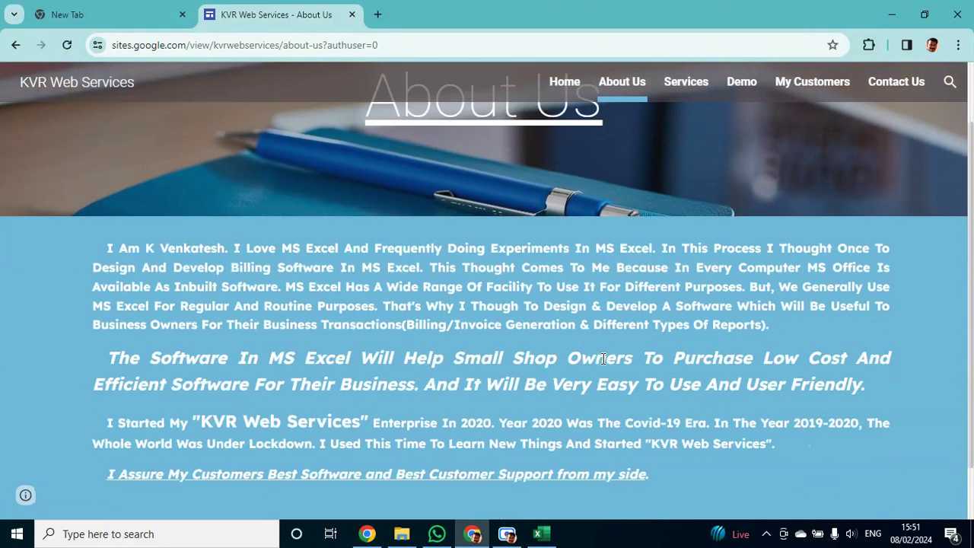
scroll(602, 358, up, 2)
- Browse the Services page's billing software listings, ending on the site's Demo page
click(684, 87)
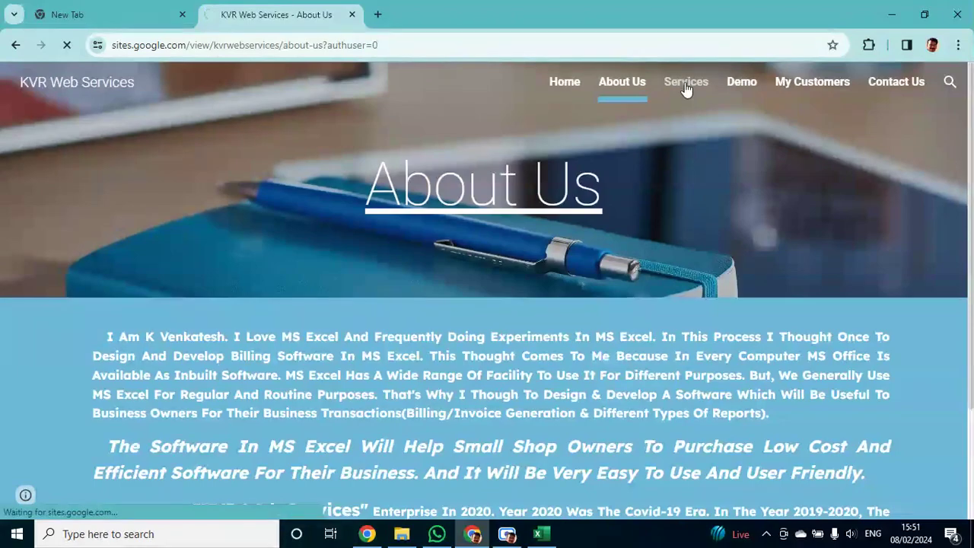
scroll(563, 361, down, 2)
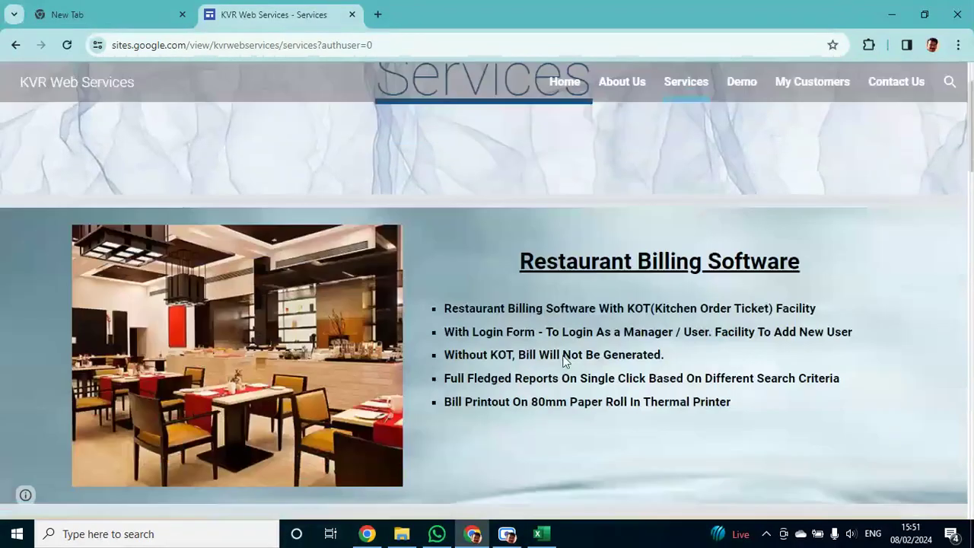
scroll(565, 365, down, 4)
scroll(566, 374, down, 5)
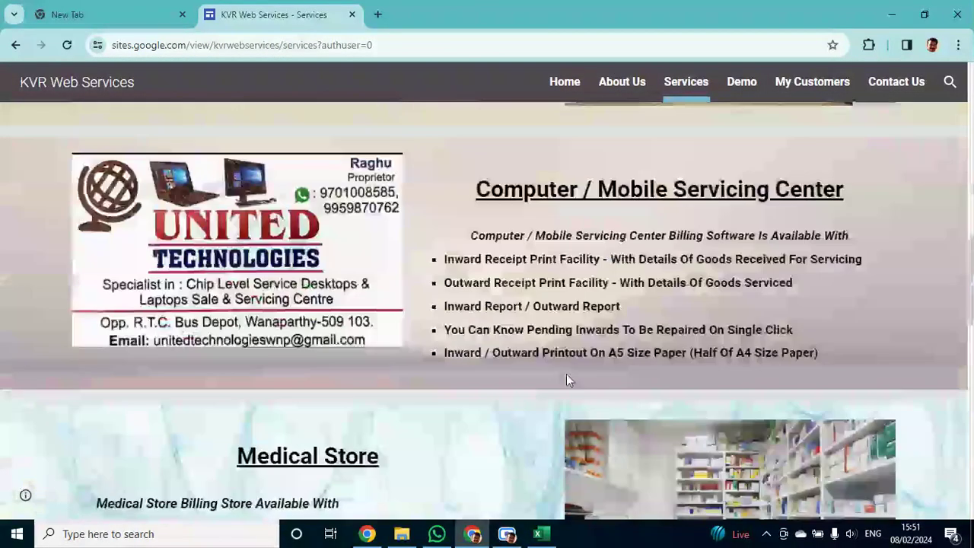
scroll(566, 362, down, 4)
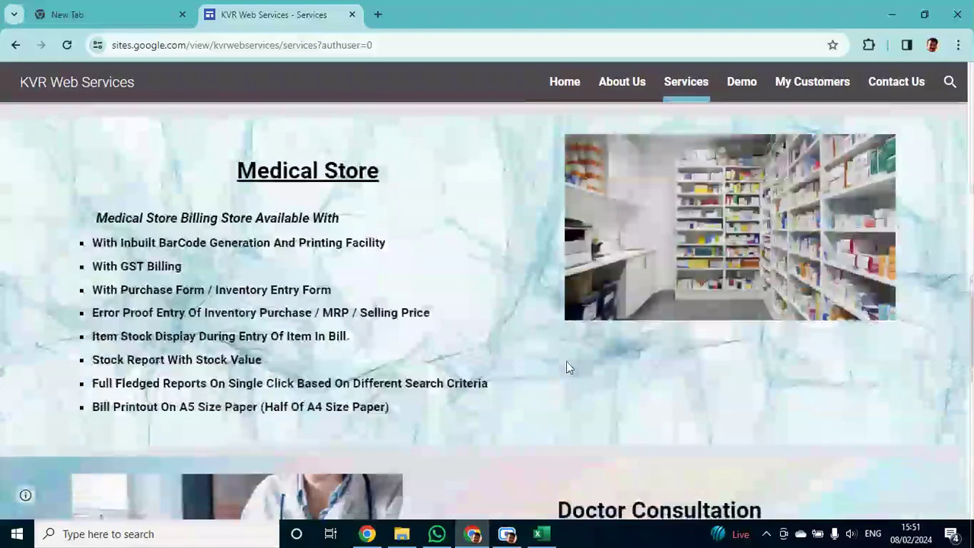
scroll(566, 362, down, 3)
scroll(568, 366, down, 1)
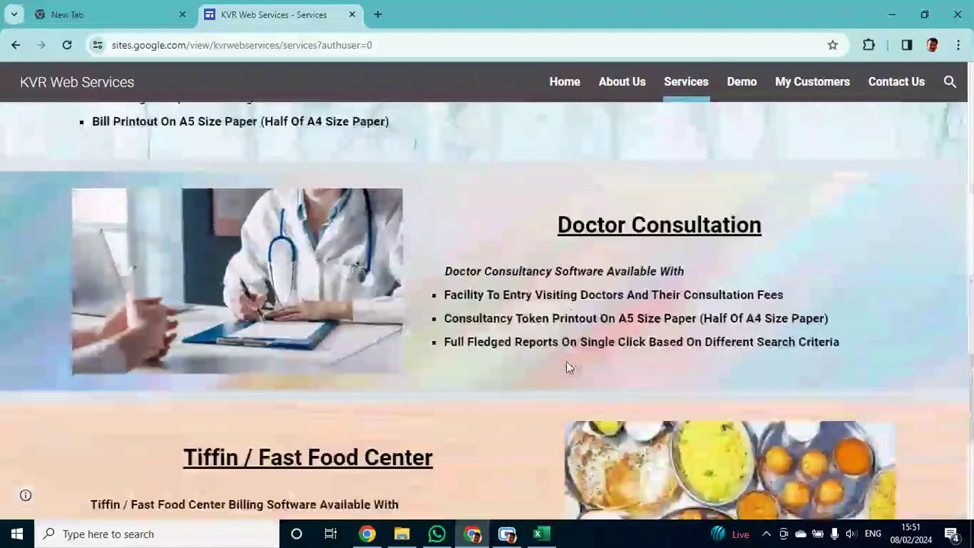
scroll(567, 367, down, 4)
scroll(566, 367, down, 1)
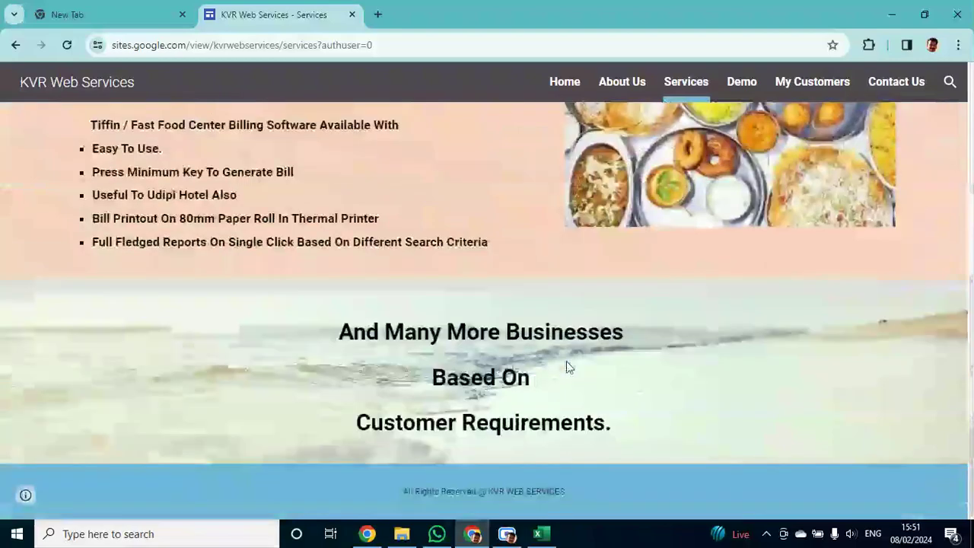
scroll(566, 367, up, 3)
scroll(566, 366, up, 7)
scroll(566, 360, up, 5)
scroll(566, 362, up, 6)
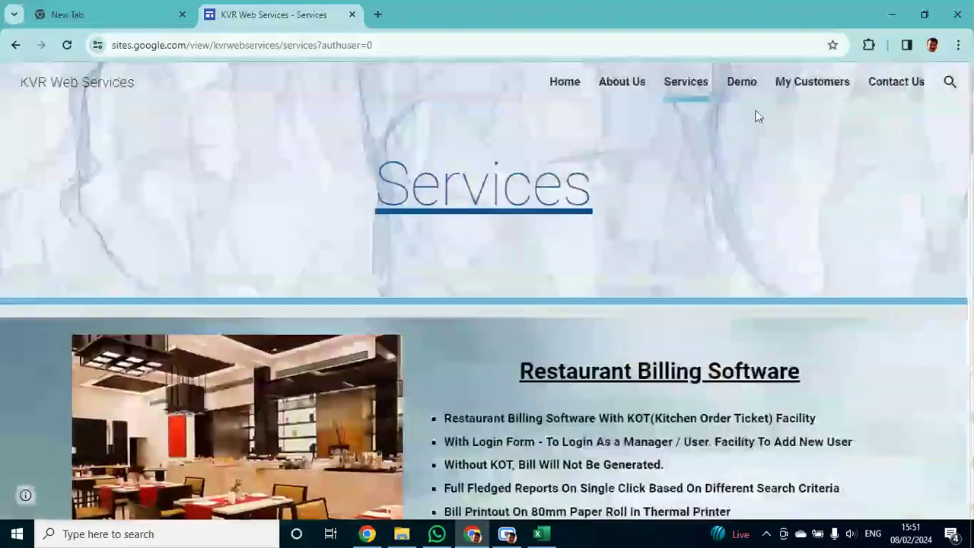
click(747, 85)
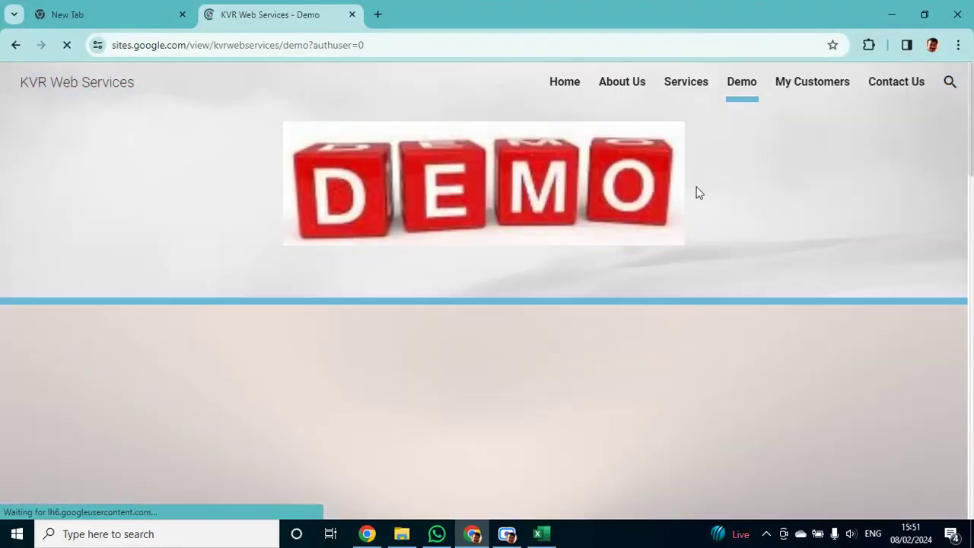
scroll(598, 355, down, 3)
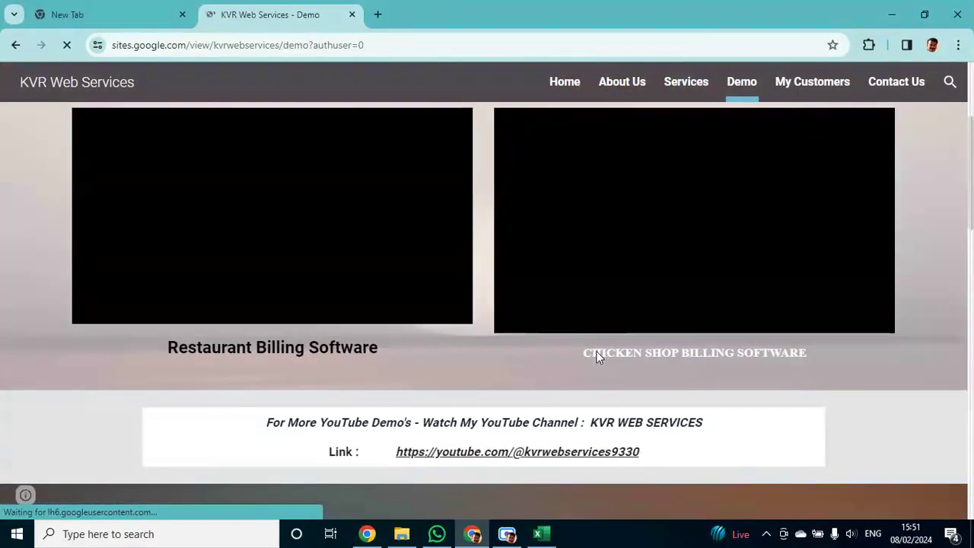
scroll(596, 355, down, 4)
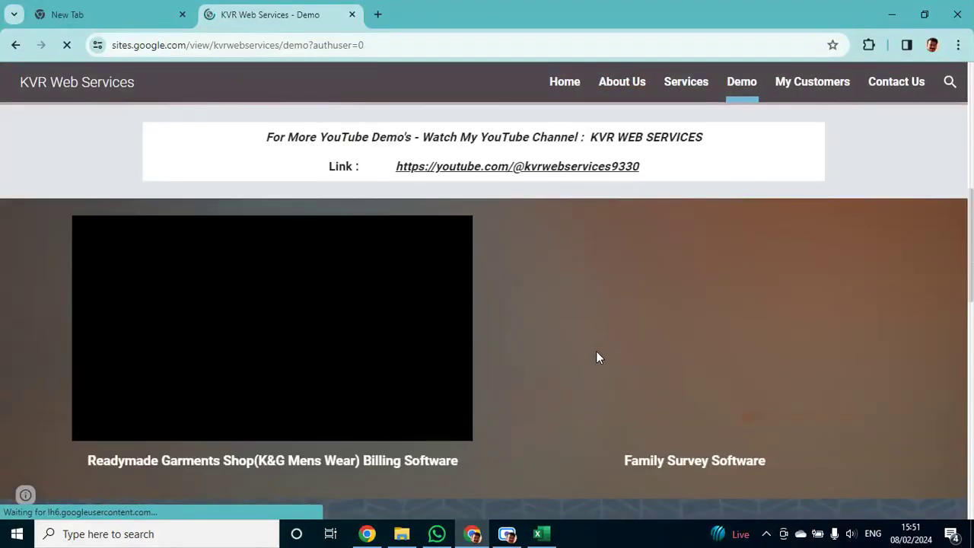
scroll(596, 357, down, 2)
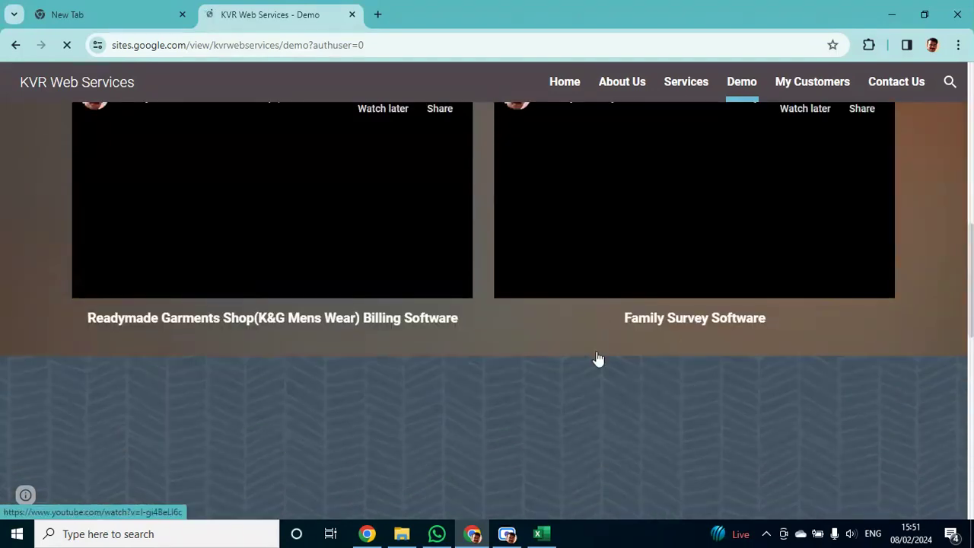
scroll(598, 359, up, 2)
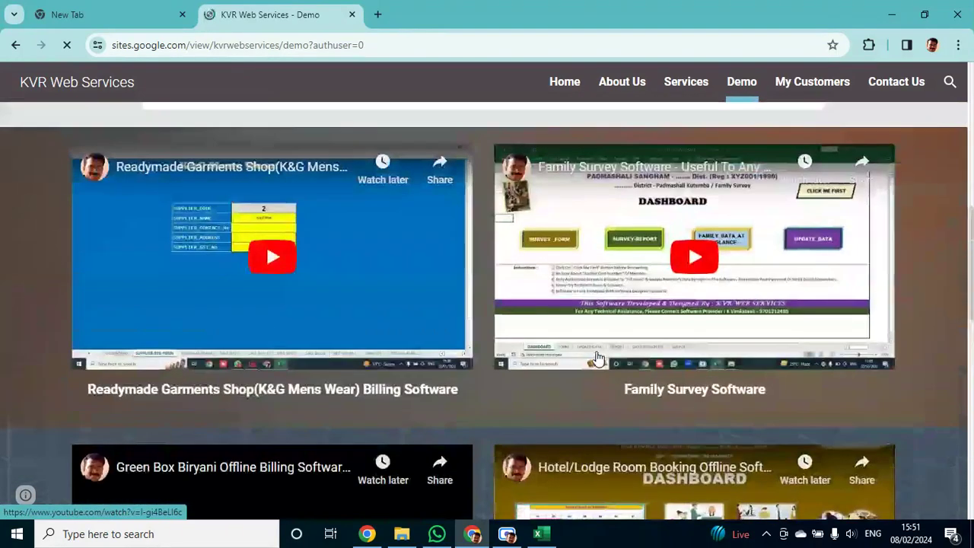
scroll(598, 358, up, 4)
scroll(598, 357, up, 5)
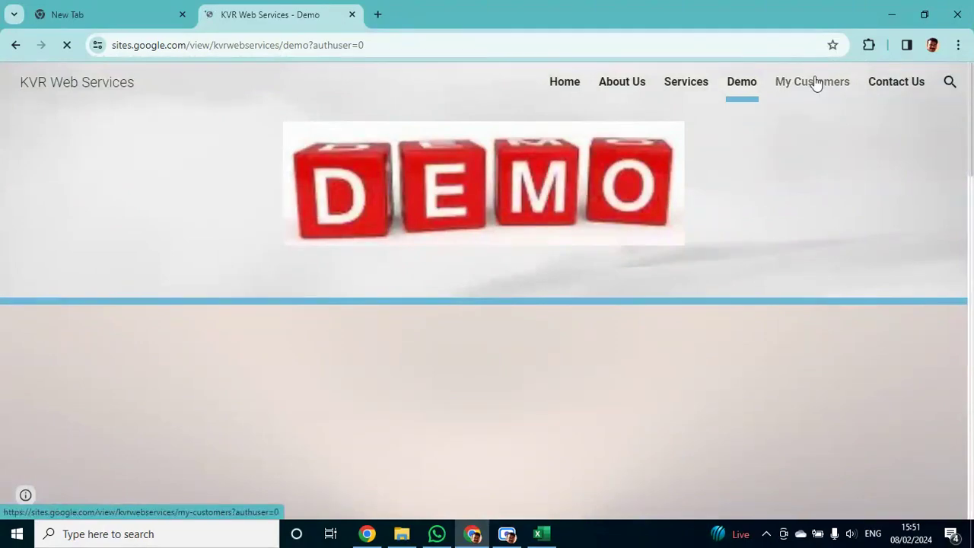
- Open My Customers and expand the Wanaparthy and Kalwakurthy - Telangana lists
click(808, 95)
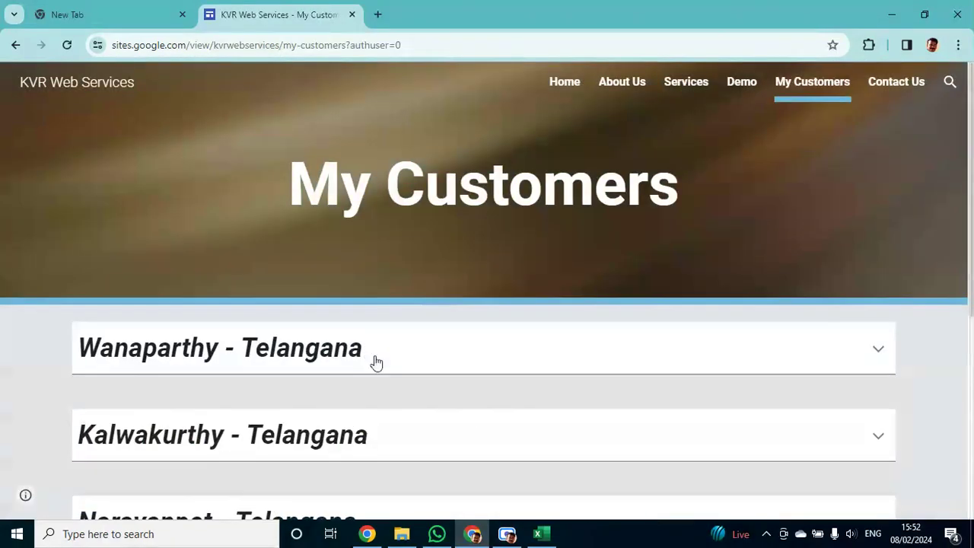
click(374, 363)
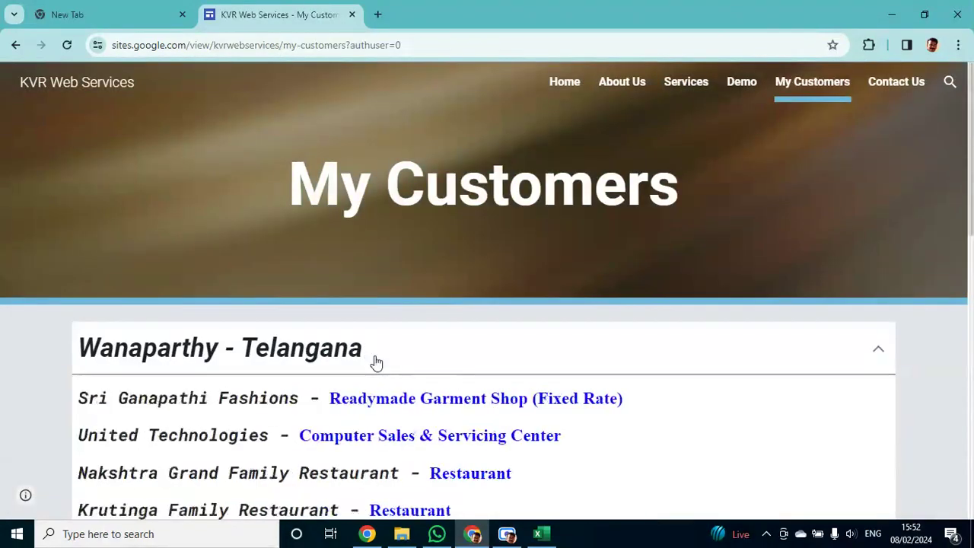
scroll(390, 358, down, 2)
scroll(390, 357, down, 1)
scroll(391, 357, down, 2)
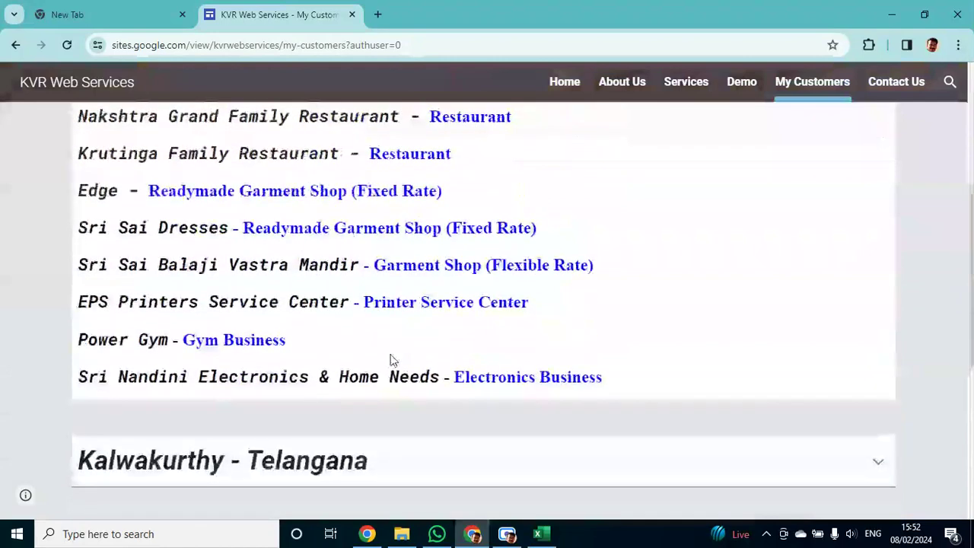
scroll(390, 358, down, 3)
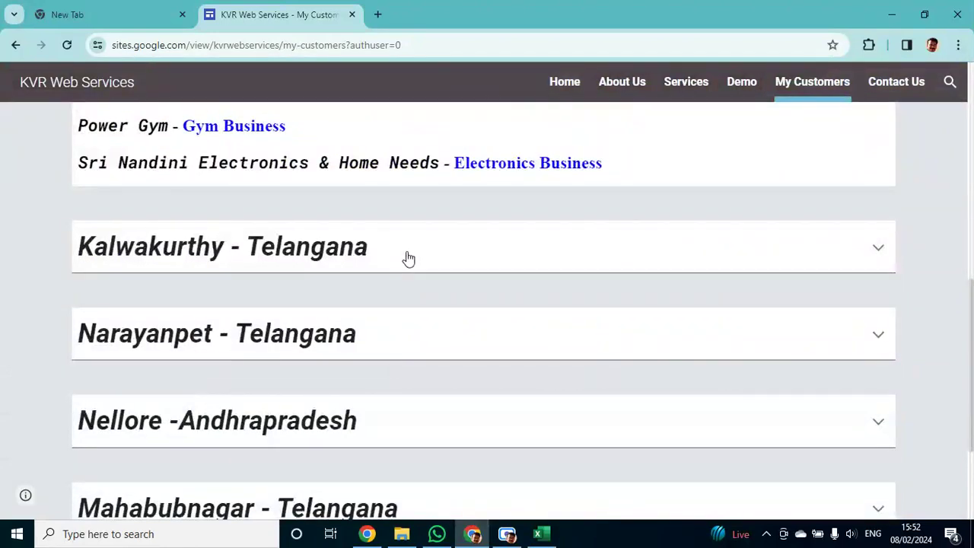
click(370, 263)
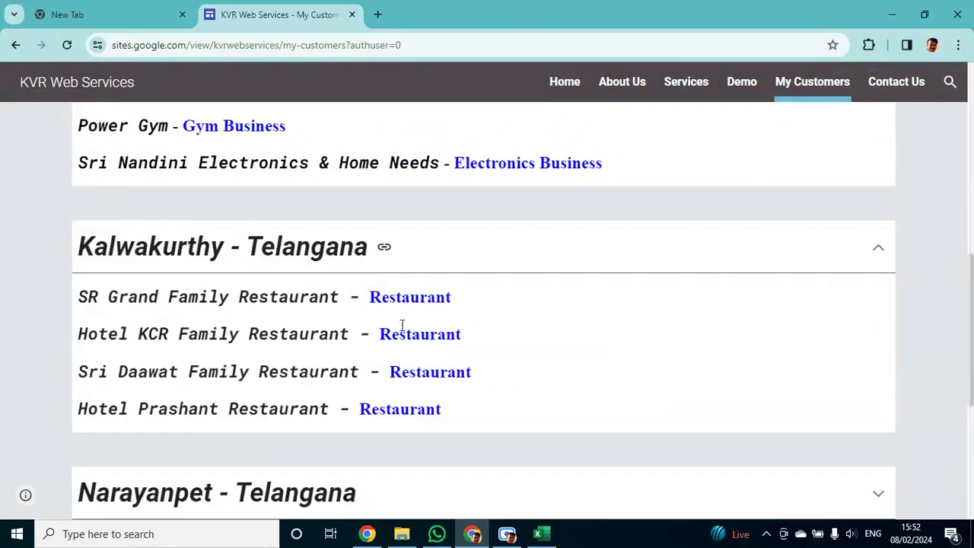
- Expand the Narayanpet, Nellore, Mahabubnagar and Bapatla customer lists
scroll(411, 409, down, 2)
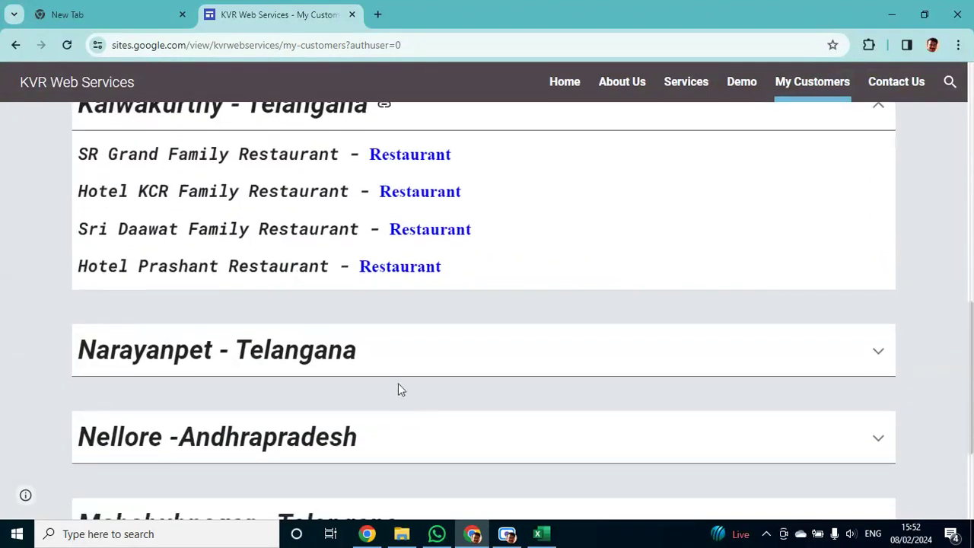
click(402, 375)
scroll(403, 375, down, 2)
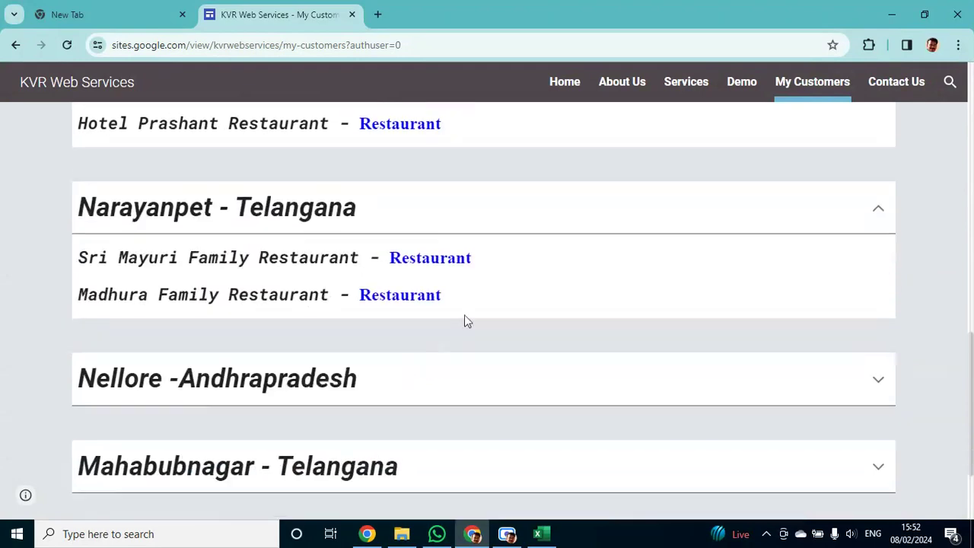
click(457, 391)
scroll(411, 376, down, 2)
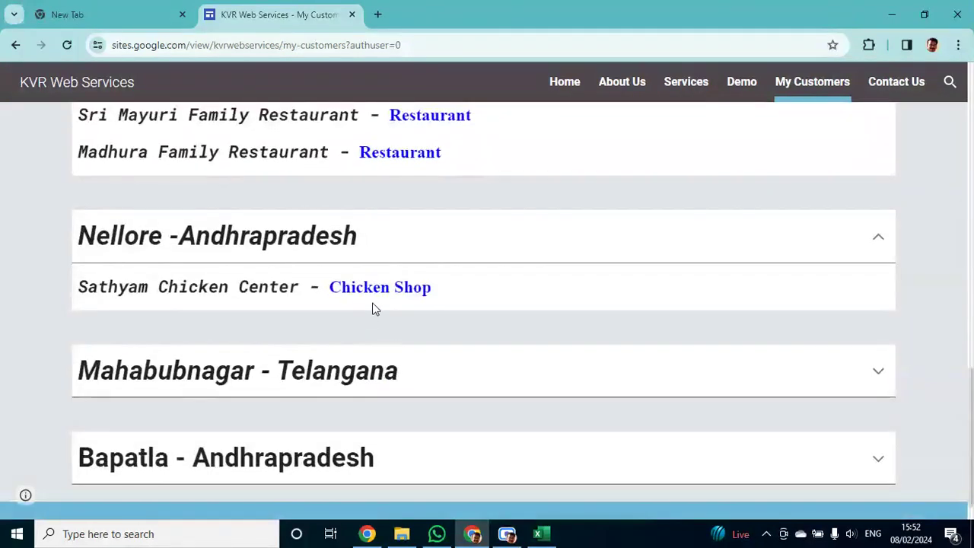
click(448, 372)
scroll(422, 378, down, 2)
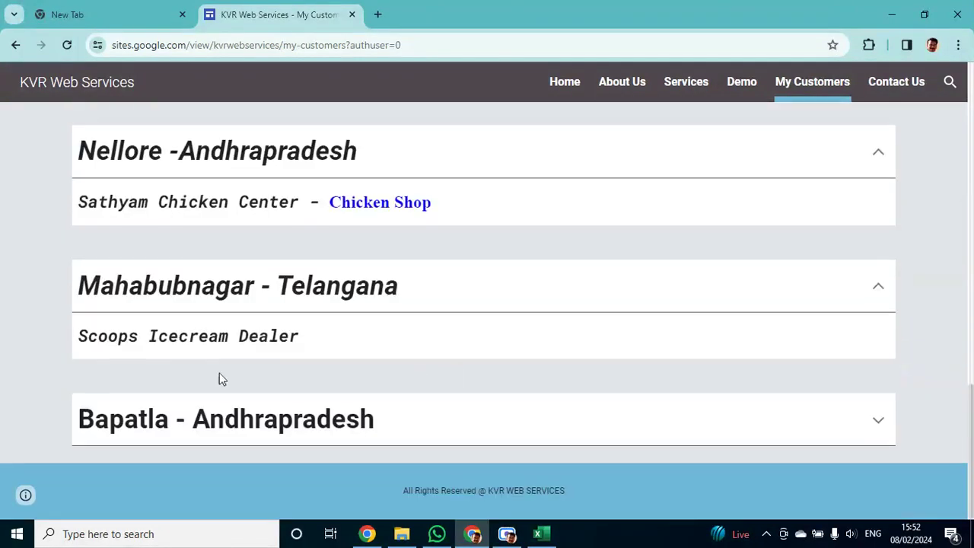
click(430, 424)
scroll(388, 424, down, 1)
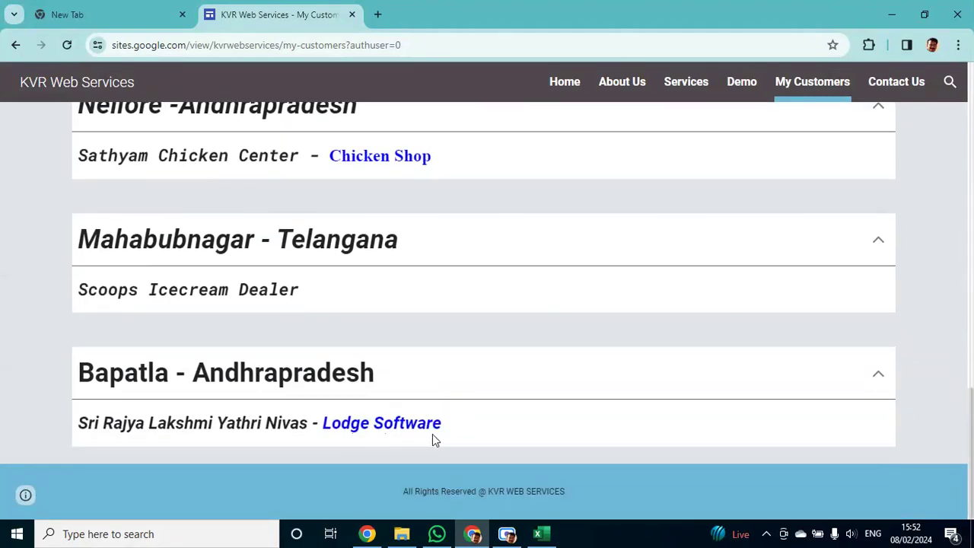
scroll(432, 438, up, 20)
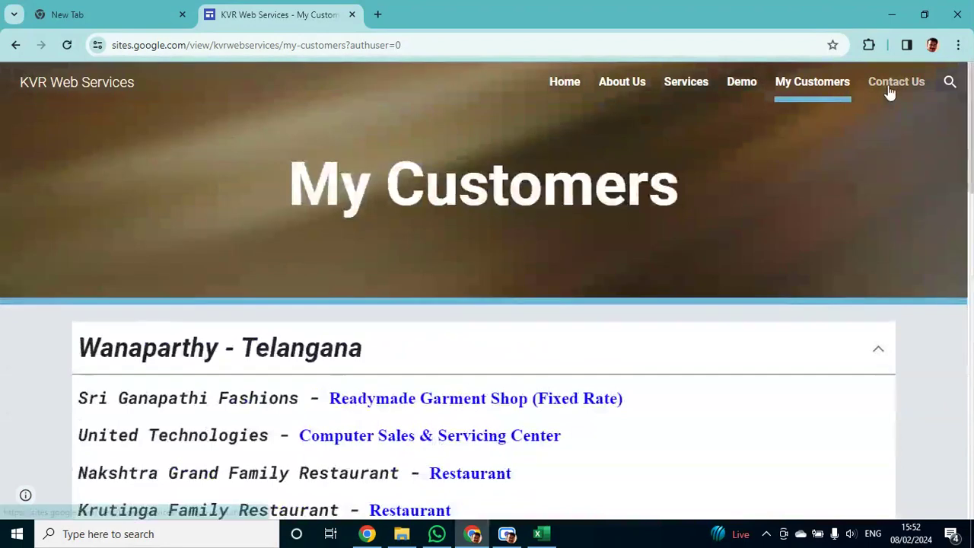
- Scroll through the Contact Us page's address, location map and contact form
click(890, 91)
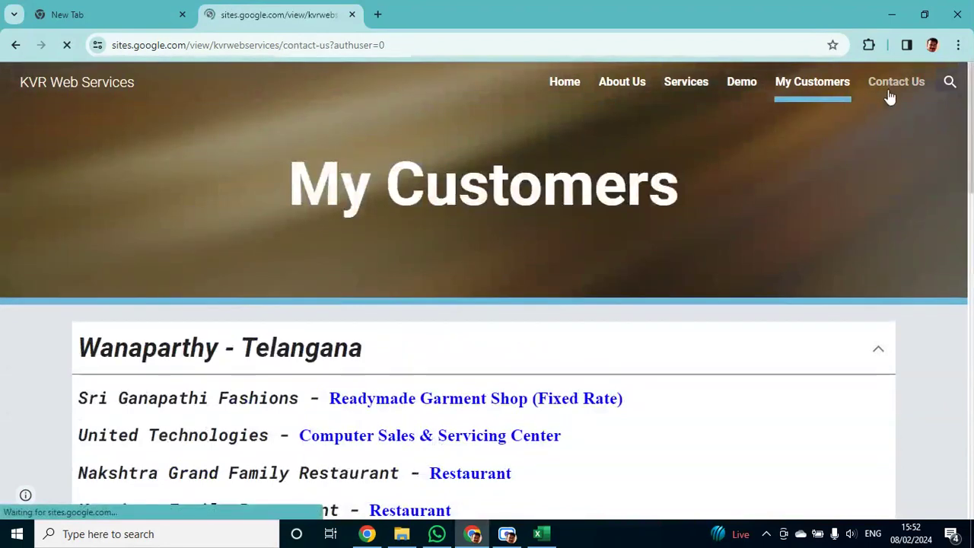
scroll(256, 420, down, 1)
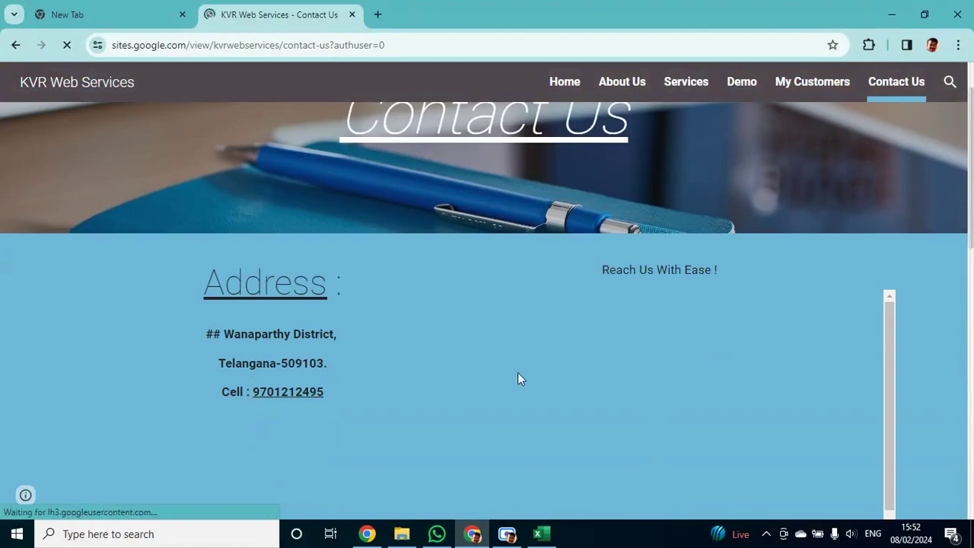
scroll(457, 373, down, 2)
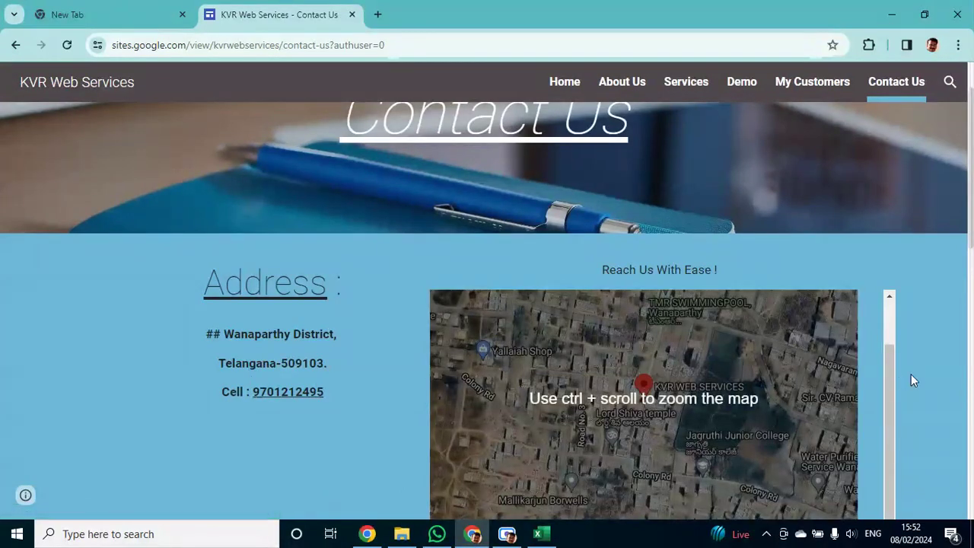
scroll(912, 381, down, 3)
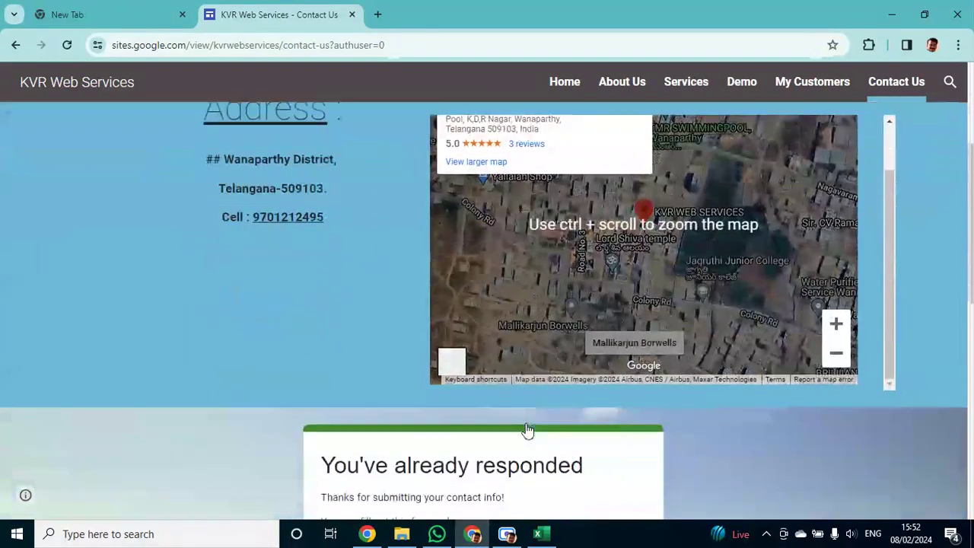
scroll(527, 430, down, 3)
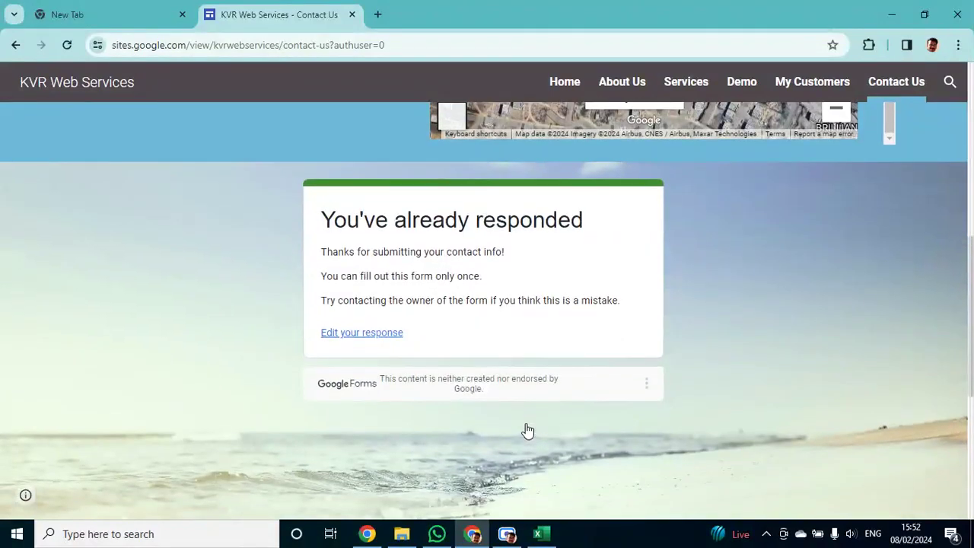
scroll(527, 430, up, 2)
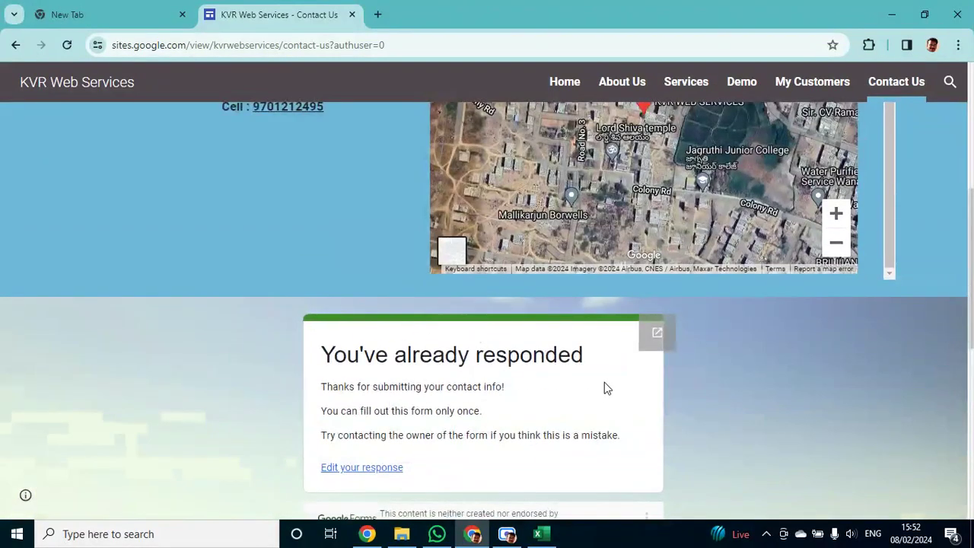
scroll(710, 417, up, 4)
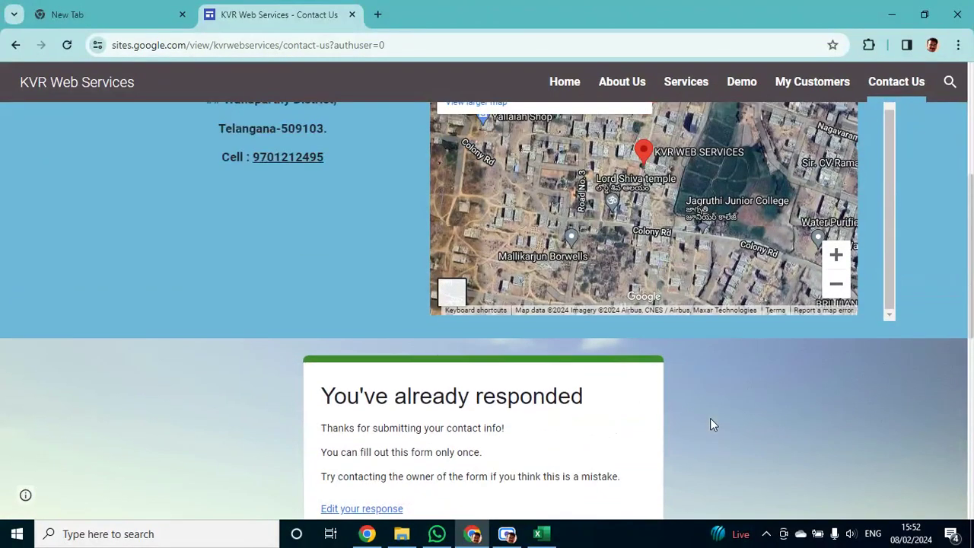
scroll(406, 400, up, 1)
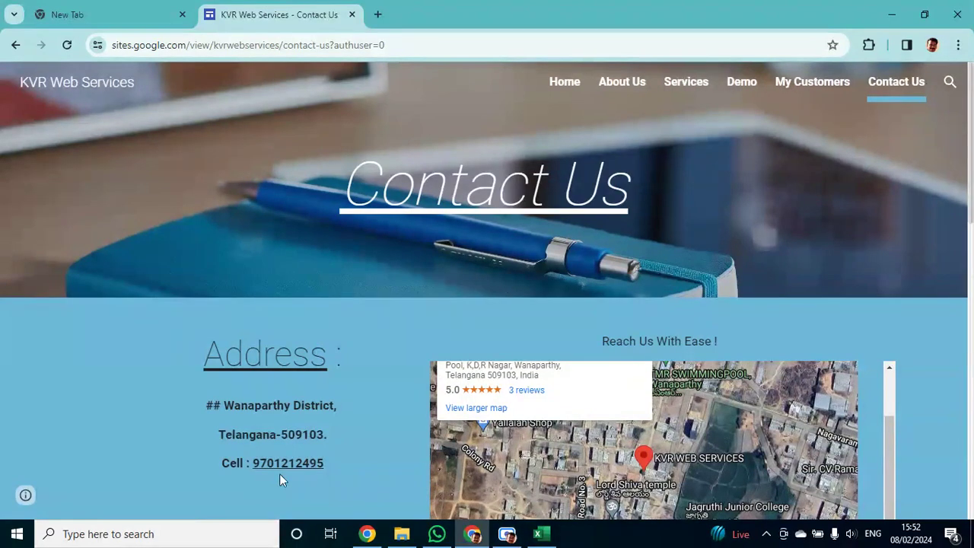
scroll(304, 474, down, 3)
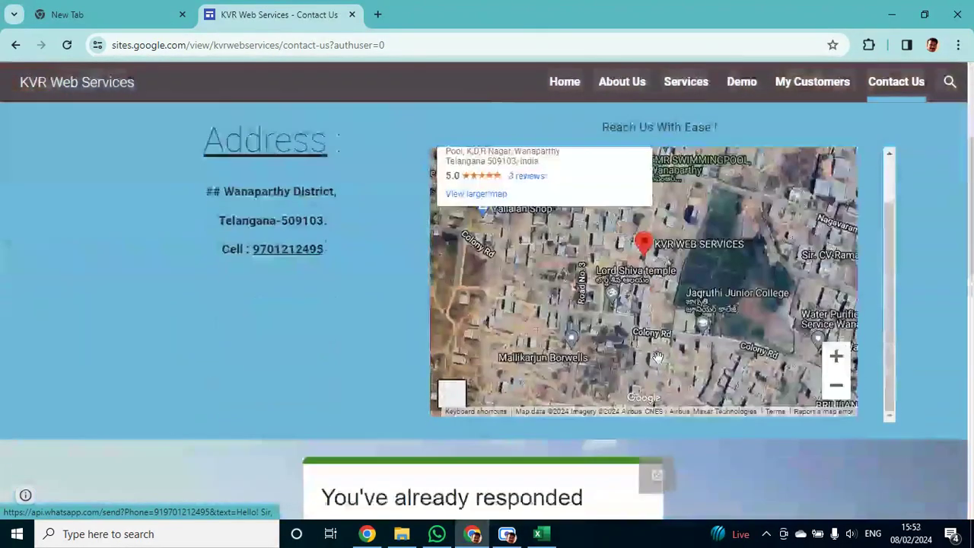
scroll(673, 444, down, 4)
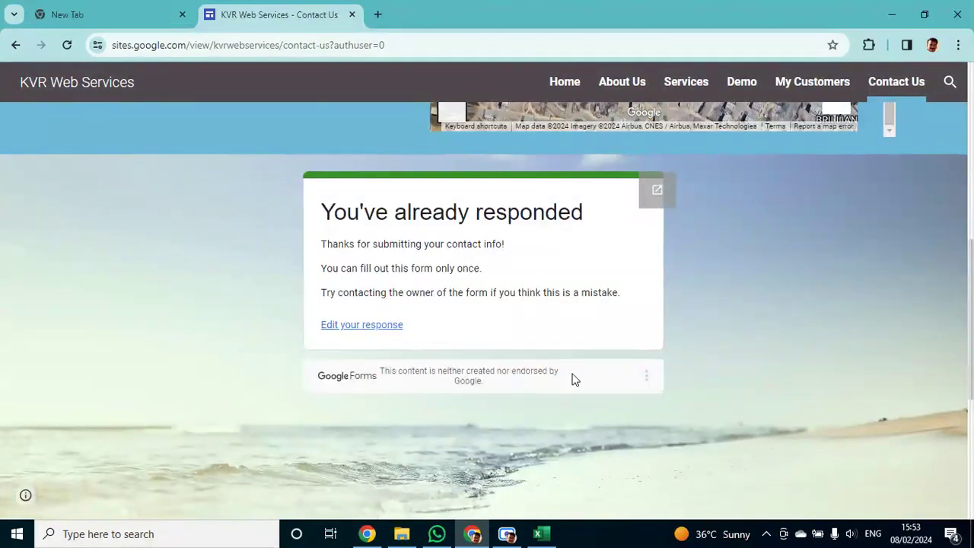
scroll(574, 379, up, 7)
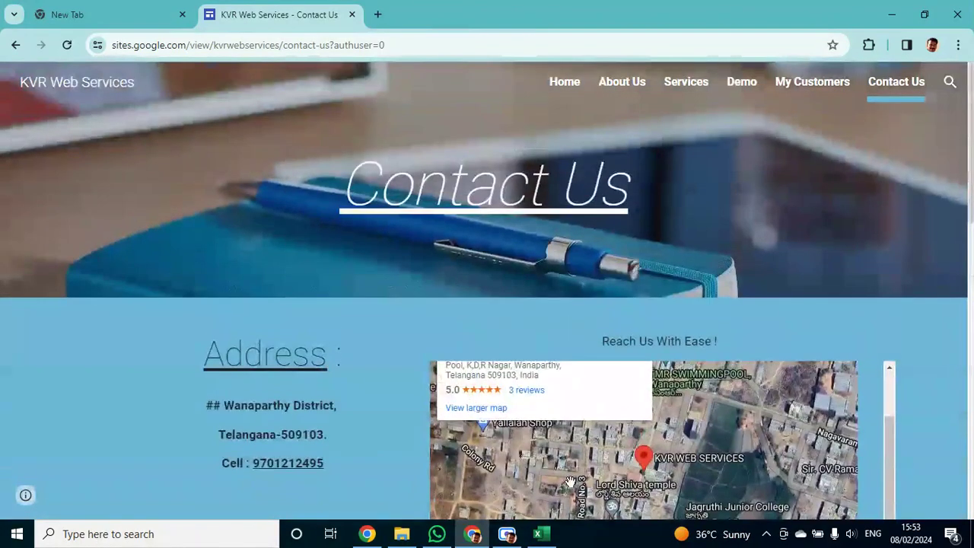